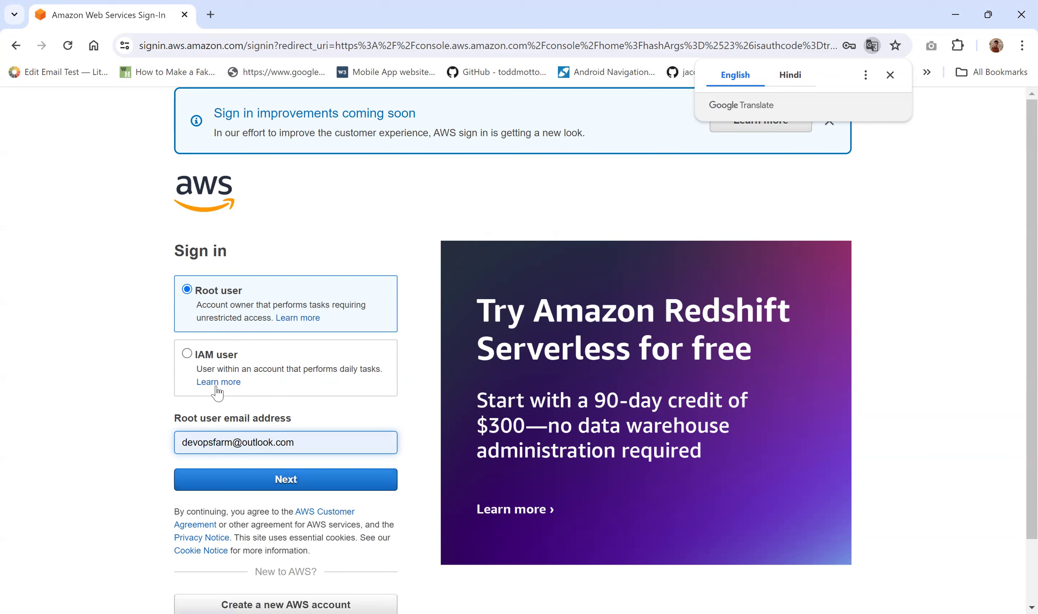
Step: Sign in to AWS as the root user with the saved password
{"action": "left_click", "coordinate": [268, 484]}
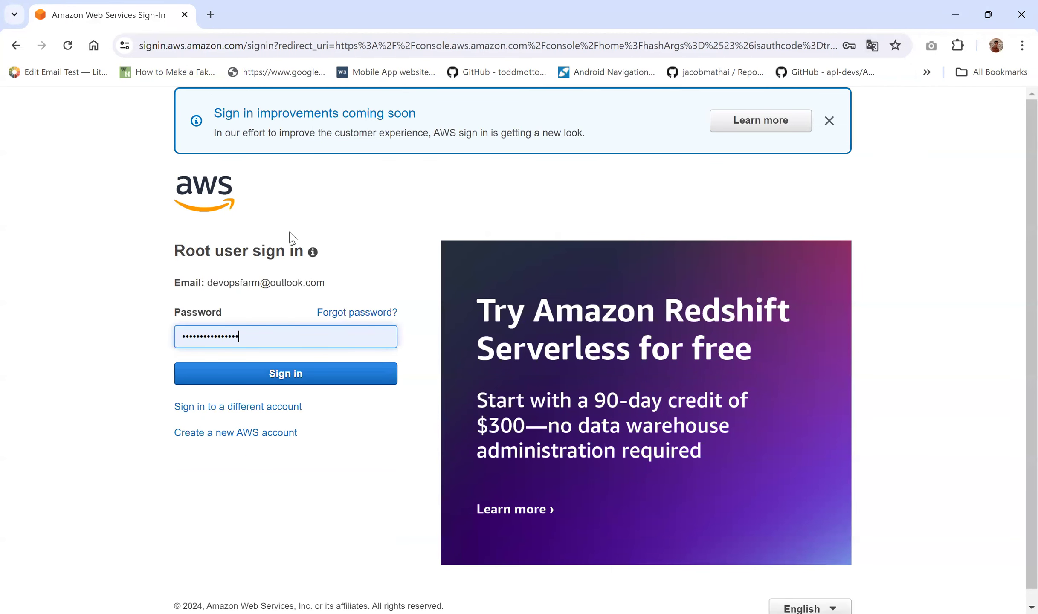
{"action": "left_click", "coordinate": [257, 372]}
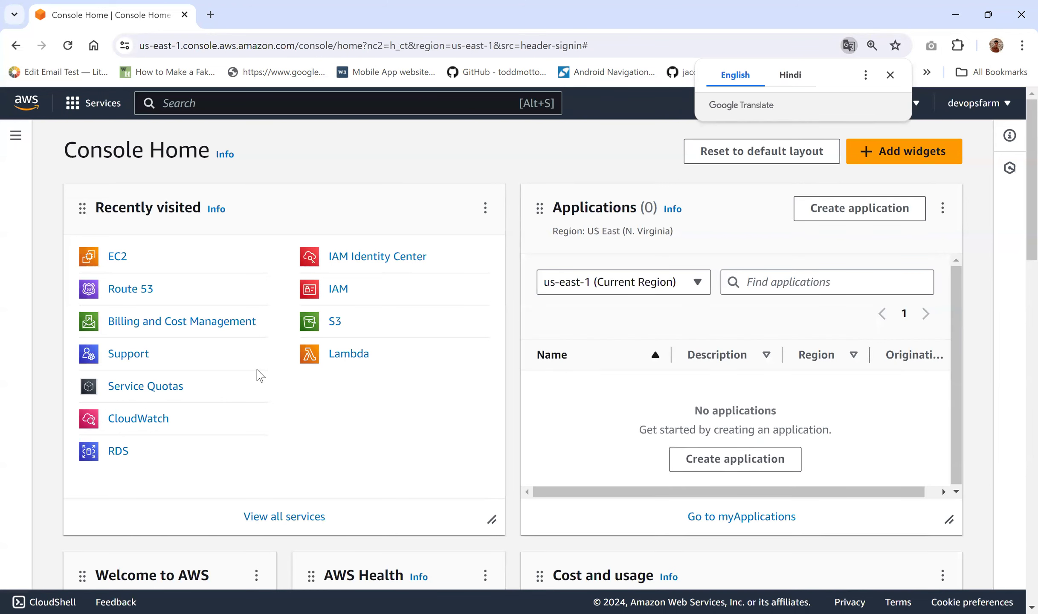
Step: Open the EC2 dashboard for us-east-1 from the recently visited services
{"action": "left_click", "coordinate": [115, 261]}
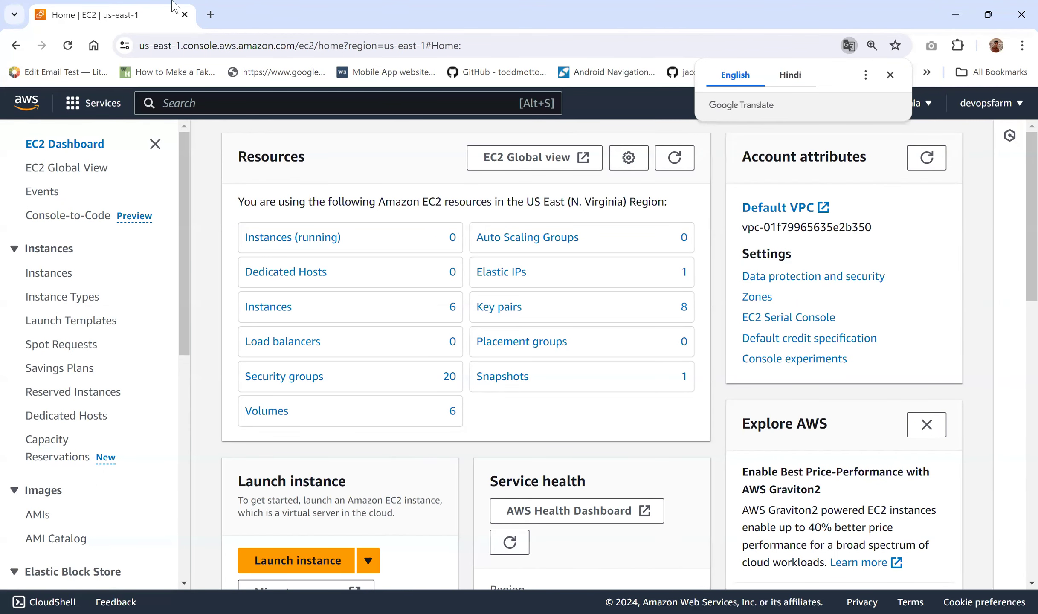
Step: Start the stopped SonarQube and Inventaq Jenkins instances from the full, unfiltered instance list
{"action": "left_click", "coordinate": [276, 238]}
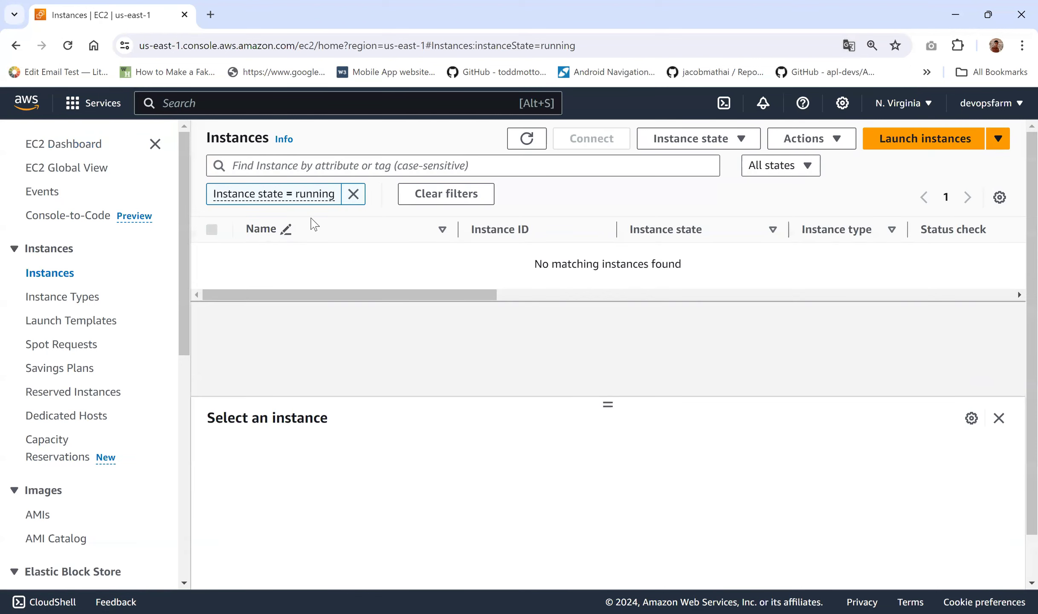
{"action": "left_click", "coordinate": [353, 194]}
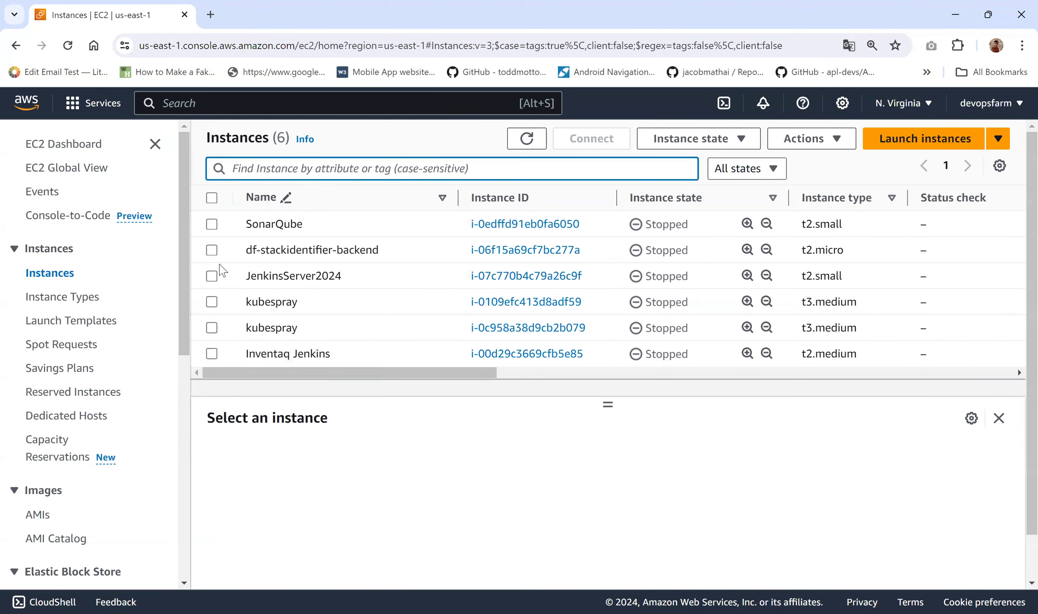
{"action": "left_click", "coordinate": [212, 225]}
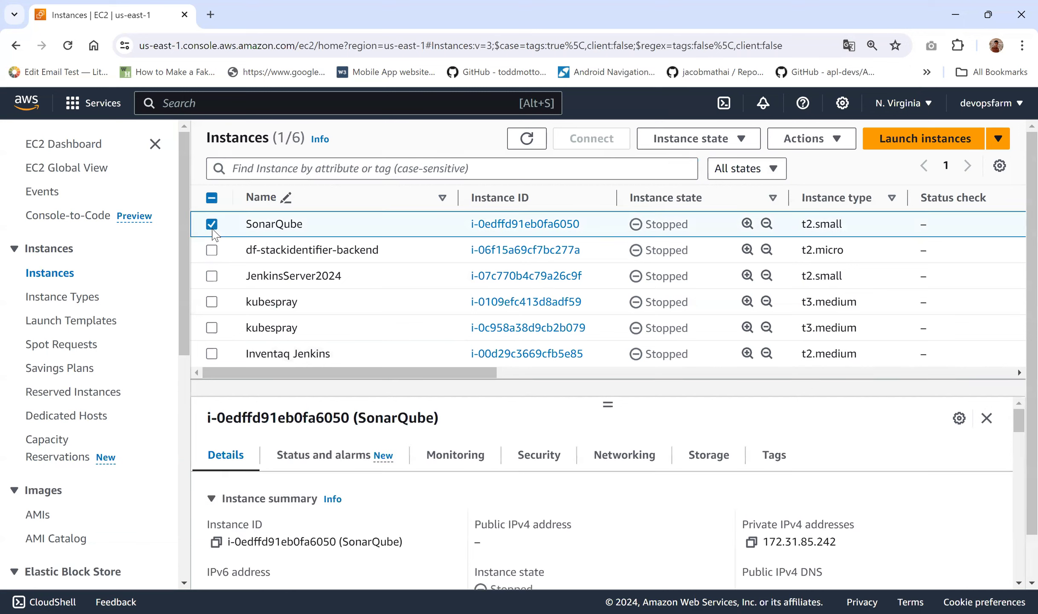
{"action": "left_click", "coordinate": [212, 354]}
{"action": "scroll", "coordinate": [394, 308], "scroll_direction": "down", "scroll_amount": 1}
{"action": "scroll", "coordinate": [393, 308], "scroll_direction": "up", "scroll_amount": 1}
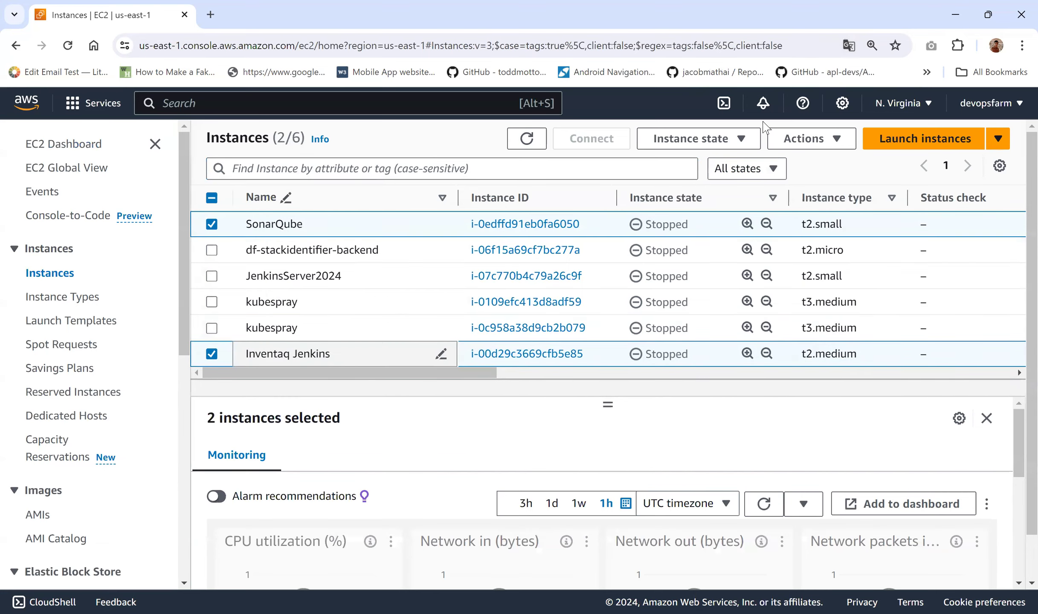
{"action": "left_click", "coordinate": [739, 143]}
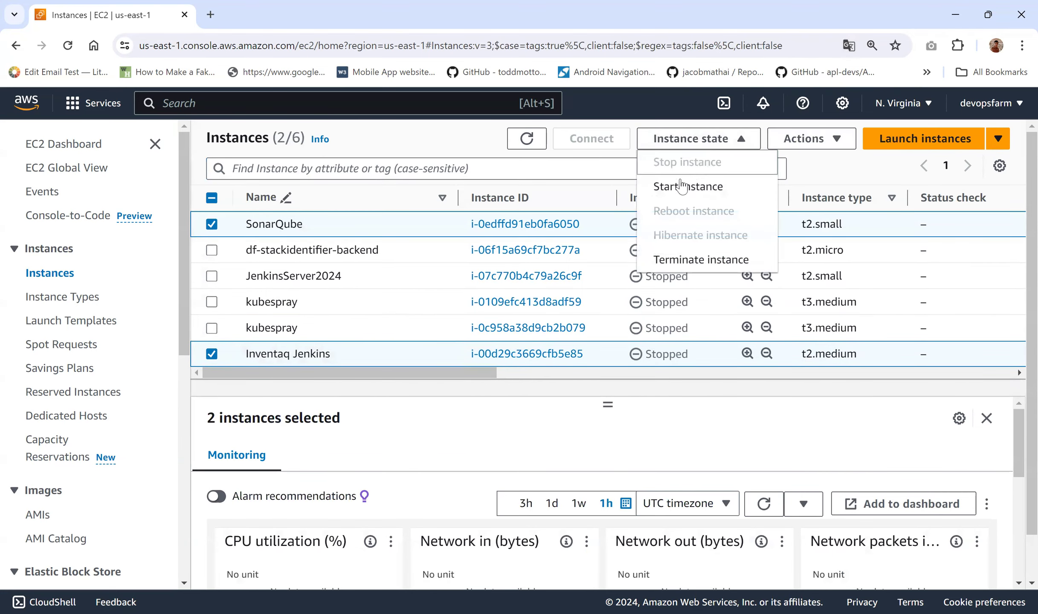
{"action": "left_click", "coordinate": [679, 187]}
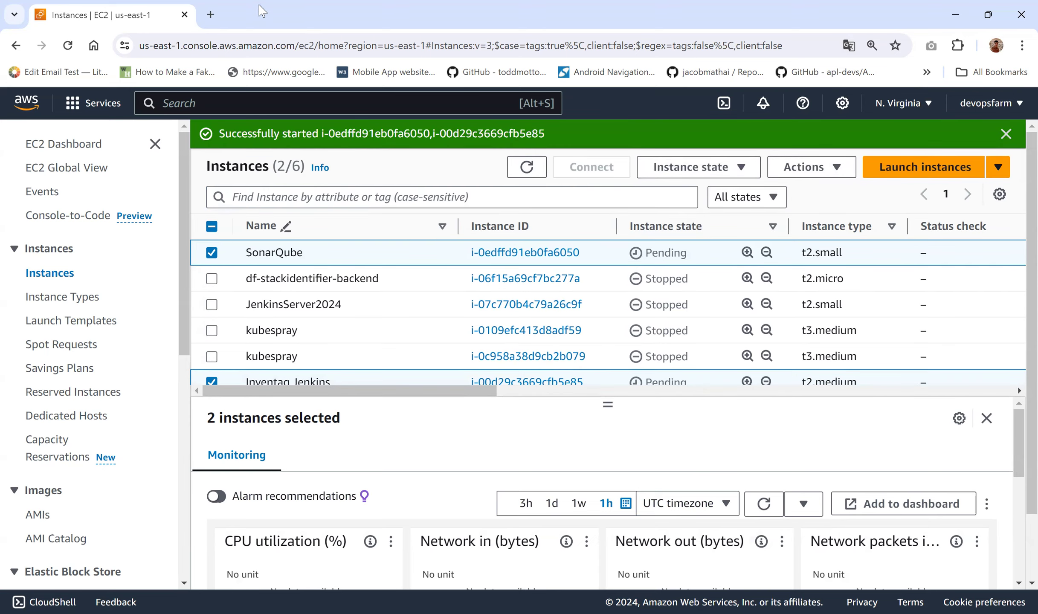
{"action": "left_click", "coordinate": [211, 14]}
Step: Search Google for 'jfrog' and open the Build Better with Artifactory free-trial result
{"action": "type", "text": "jfro"}
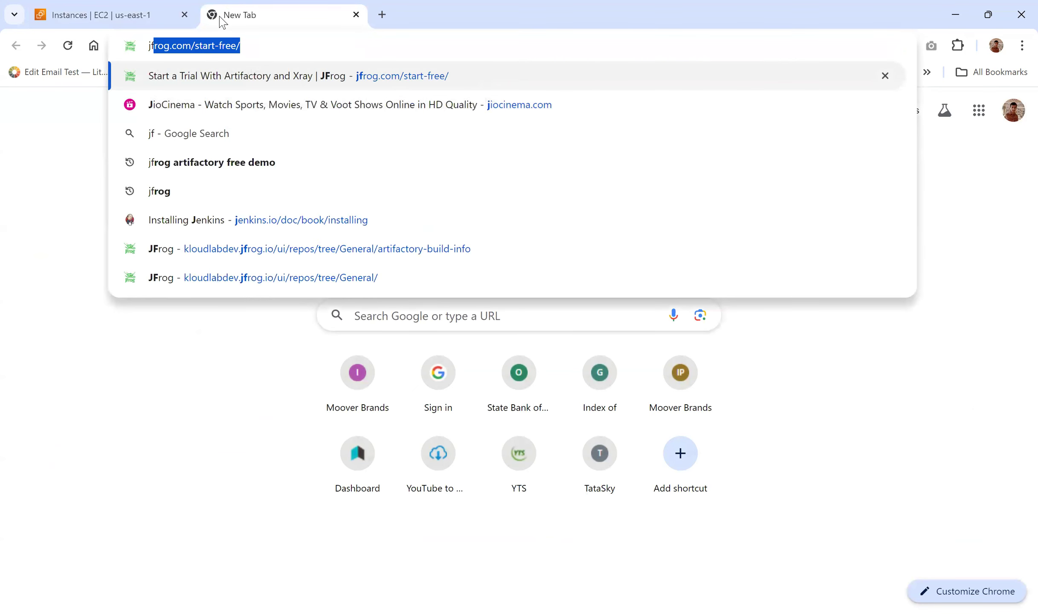
{"action": "type", "text": "g"}
{"action": "key", "text": "BackSpace"}
{"action": "type", "text": "rog"}
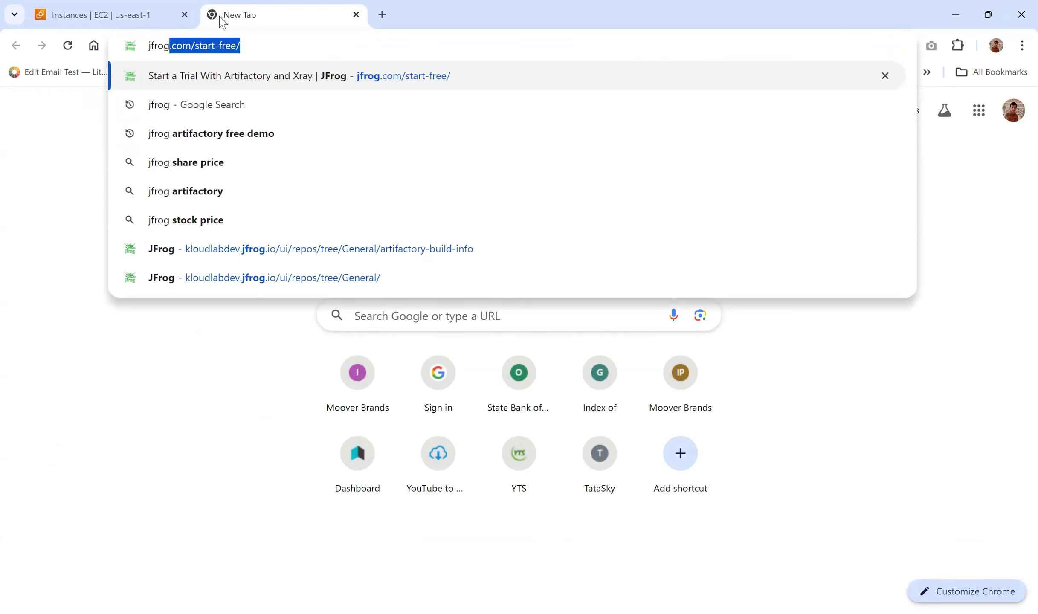
{"action": "key", "text": "Delete"}
{"action": "key", "text": "Return"}
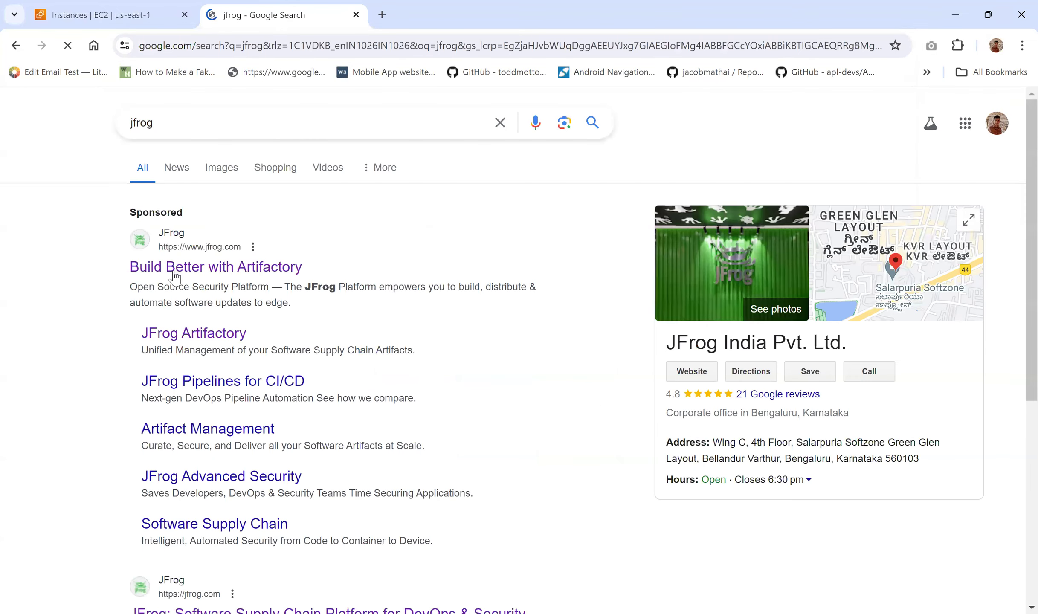
{"action": "left_click", "coordinate": [174, 276]}
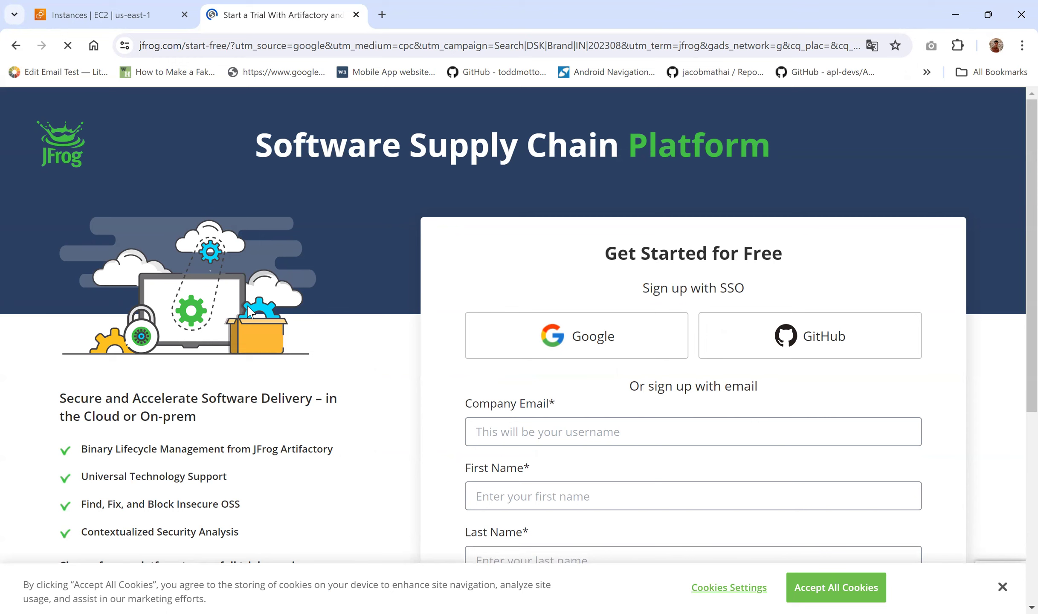
{"action": "scroll", "coordinate": [248, 312], "scroll_direction": "down", "scroll_amount": 3}
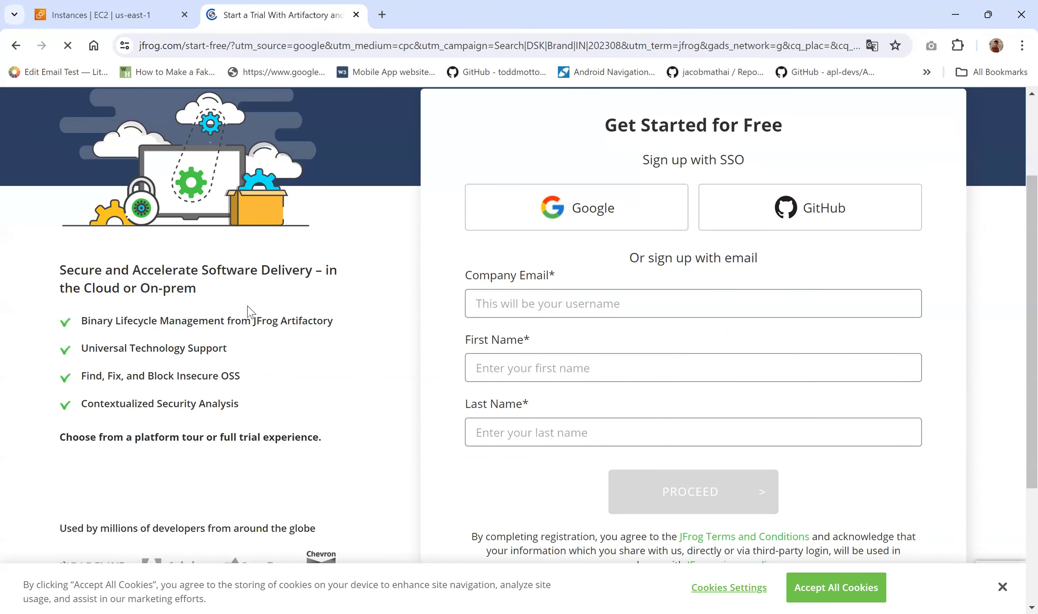
{"action": "scroll", "coordinate": [251, 311], "scroll_direction": "down", "scroll_amount": 5}
{"action": "scroll", "coordinate": [251, 312], "scroll_direction": "up", "scroll_amount": 8}
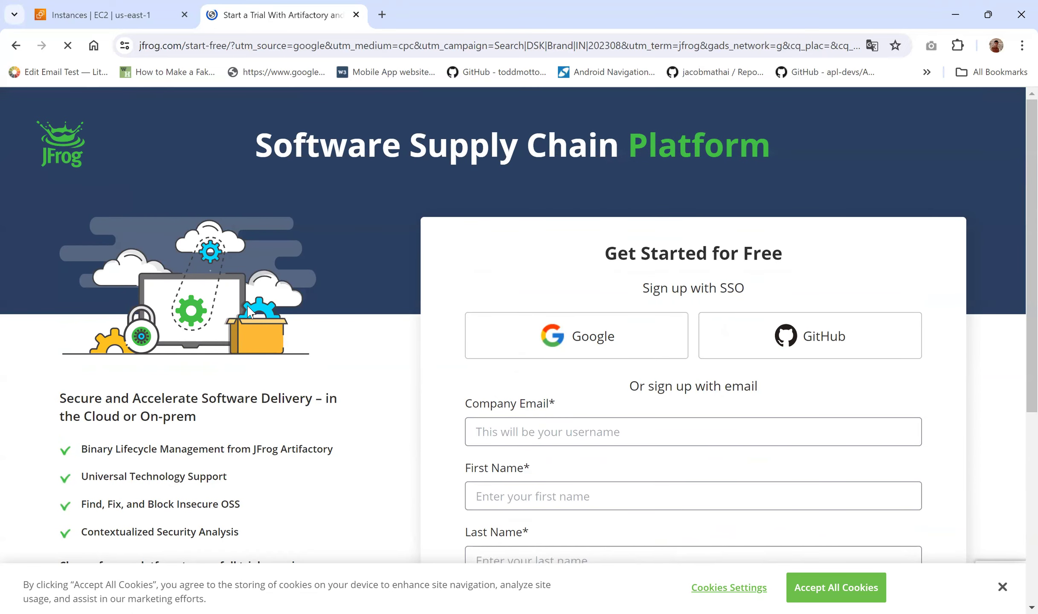
{"action": "scroll", "coordinate": [5, 359], "scroll_direction": "down", "scroll_amount": 4}
{"action": "scroll", "coordinate": [5, 359], "scroll_direction": "up", "scroll_amount": 4}
{"action": "scroll", "coordinate": [518, 461], "scroll_direction": "down", "scroll_amount": 4}
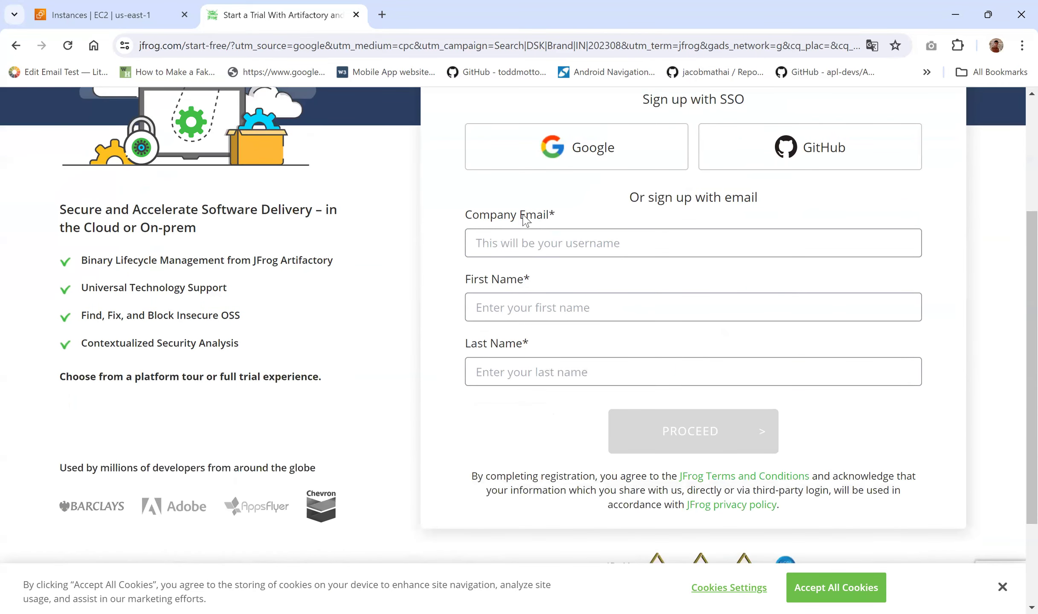
Step: Copy a generated disposable address from Temp Mail, then return to the JFrog tab
{"action": "left_click", "coordinate": [383, 15]}
{"action": "type", "text": "temp mail"}
{"action": "key", "text": "Return"}
{"action": "left_click", "coordinate": [441, 235]}
{"action": "key", "text": "ctrl+c"}
{"action": "left_click", "coordinate": [260, 14]}
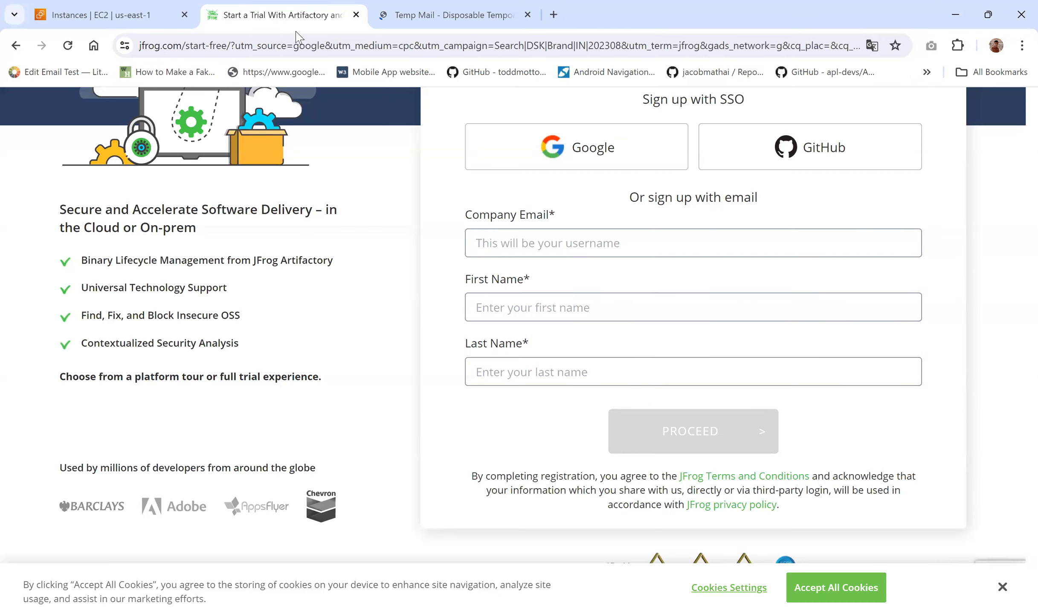
Step: Paste the disposable email, fill in a first and last name, and submit with PROCEED
{"action": "left_click", "coordinate": [586, 247]}
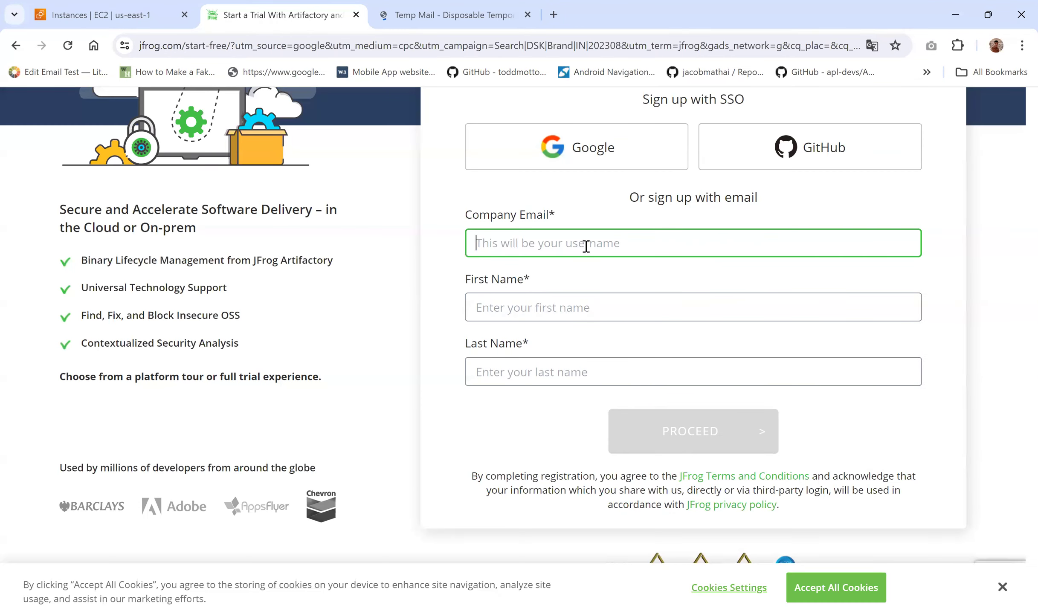
{"action": "key", "text": "ctrl+v"}
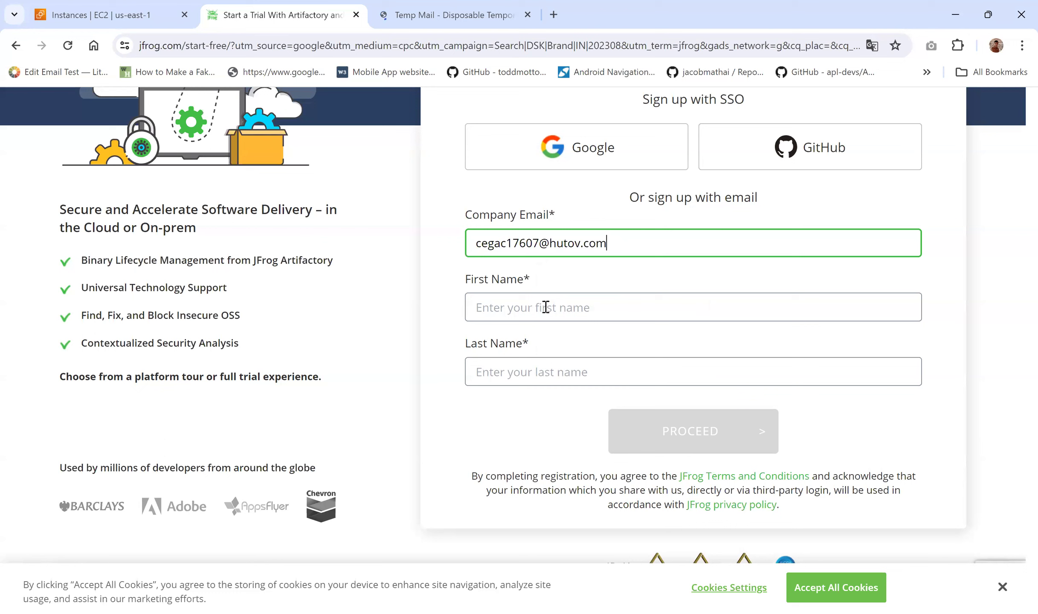
{"action": "left_click", "coordinate": [543, 307]}
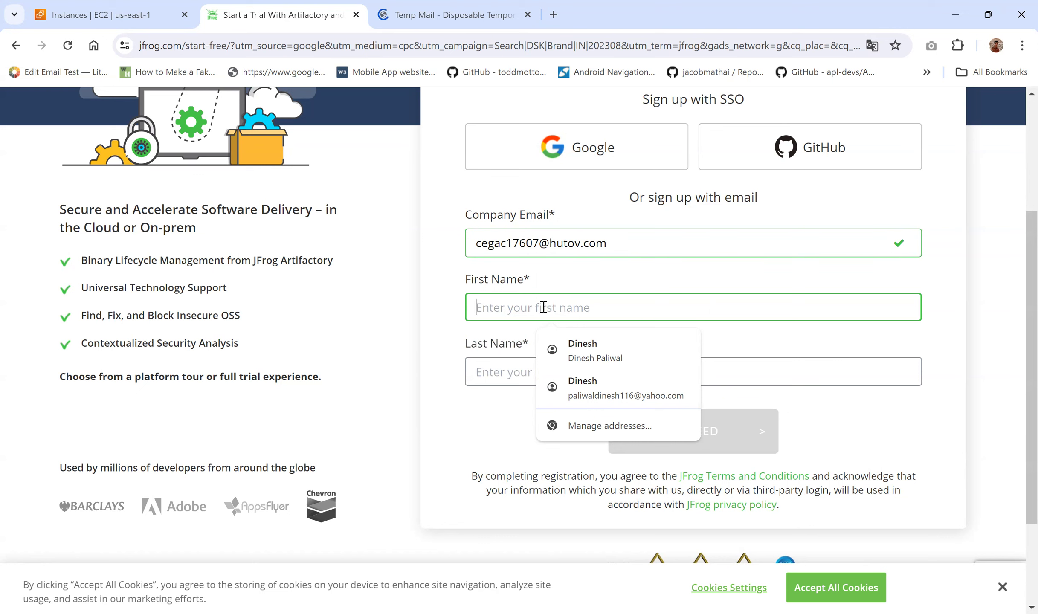
{"action": "type", "text": "D"}
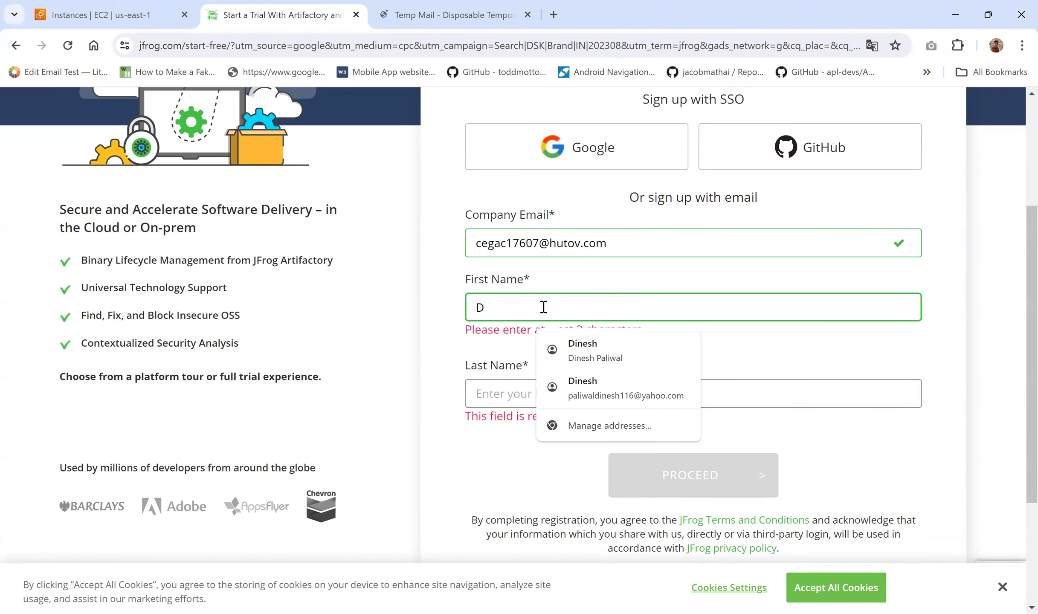
{"action": "key", "text": "BackSpace"}
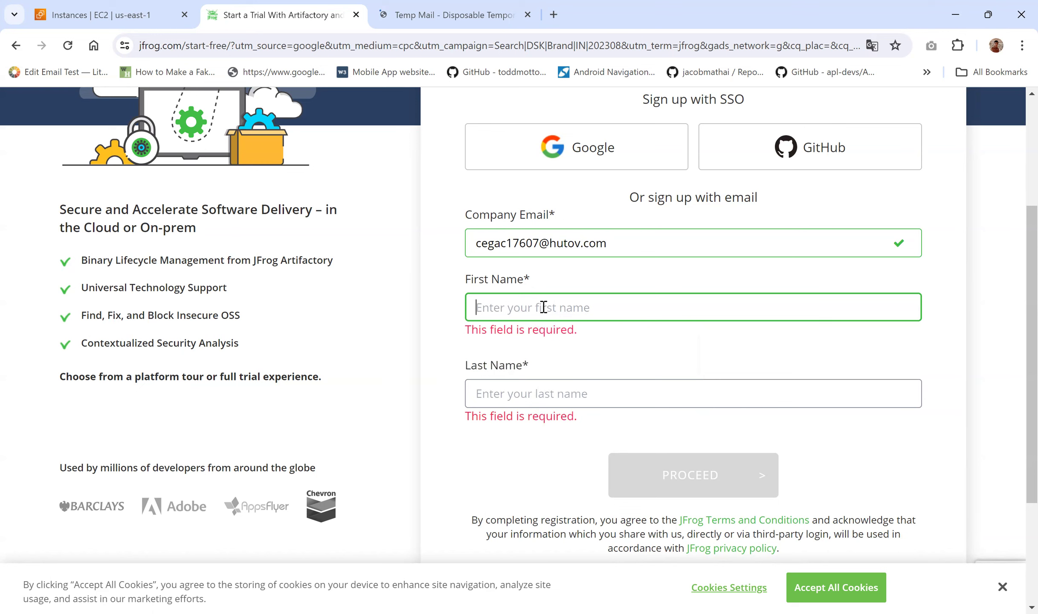
{"action": "type", "text": "John"}
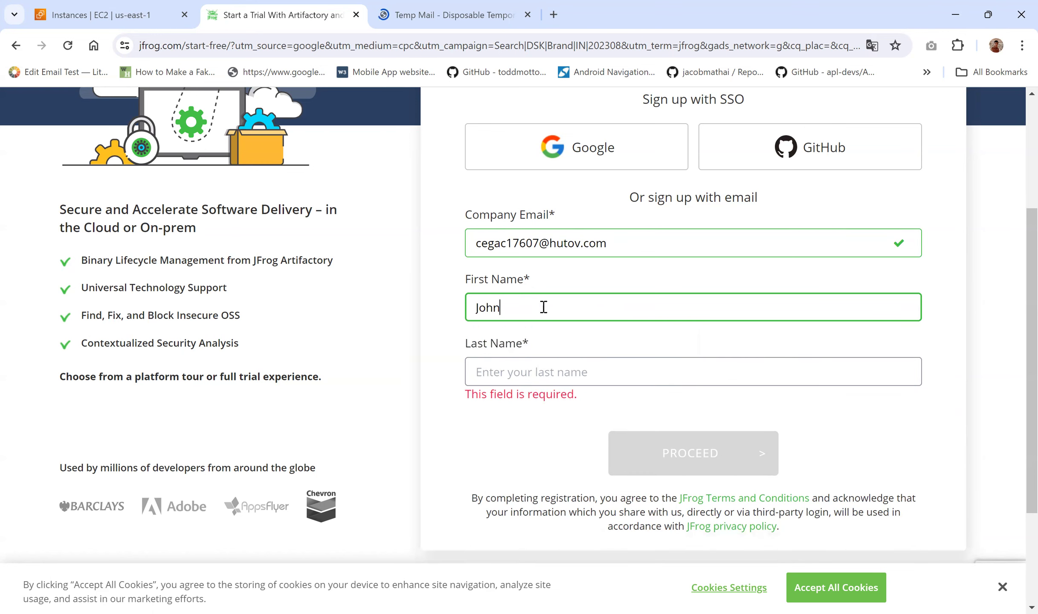
{"action": "left_click", "coordinate": [524, 372]}
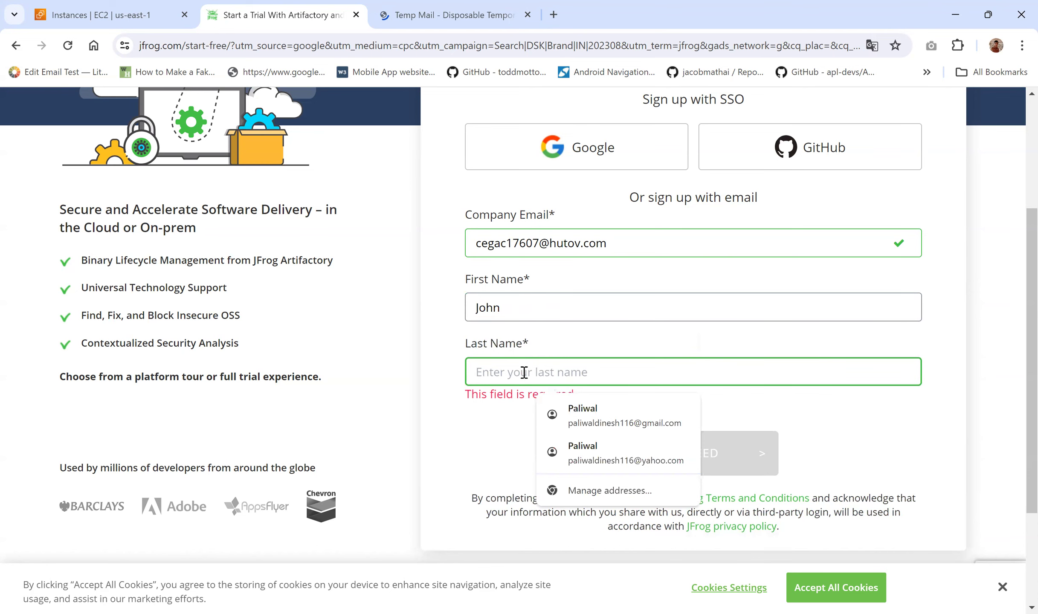
{"action": "type", "text": "Doe"}
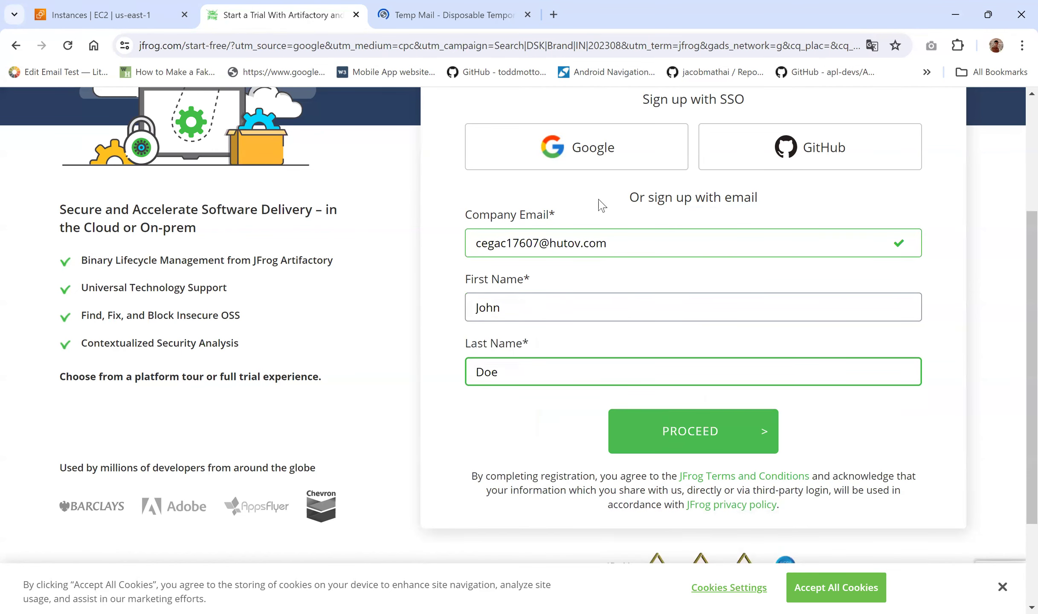
{"action": "scroll", "coordinate": [649, 294], "scroll_direction": "up", "scroll_amount": 2}
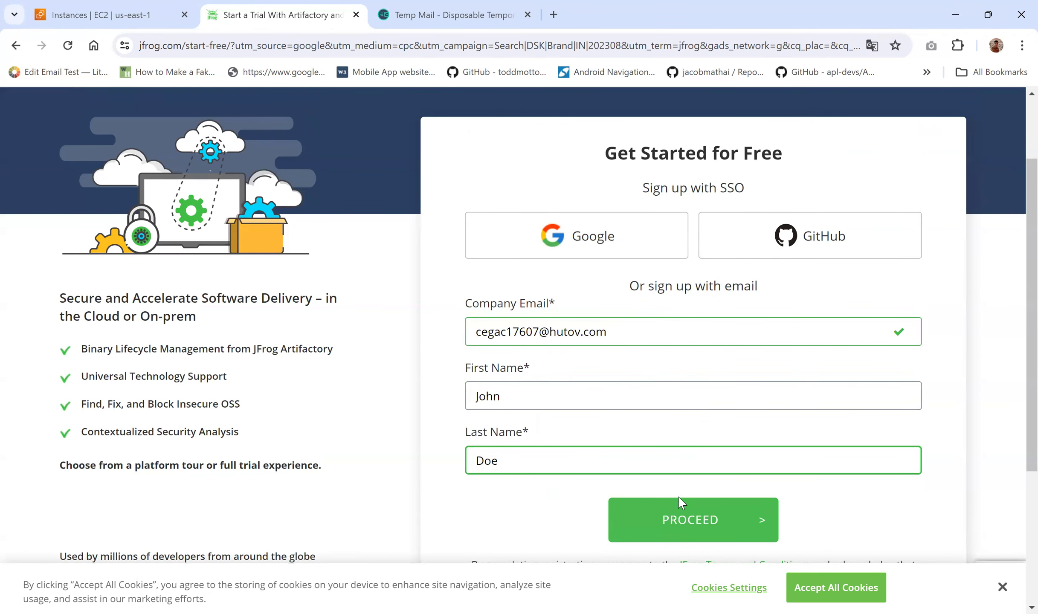
{"action": "left_click", "coordinate": [669, 517]}
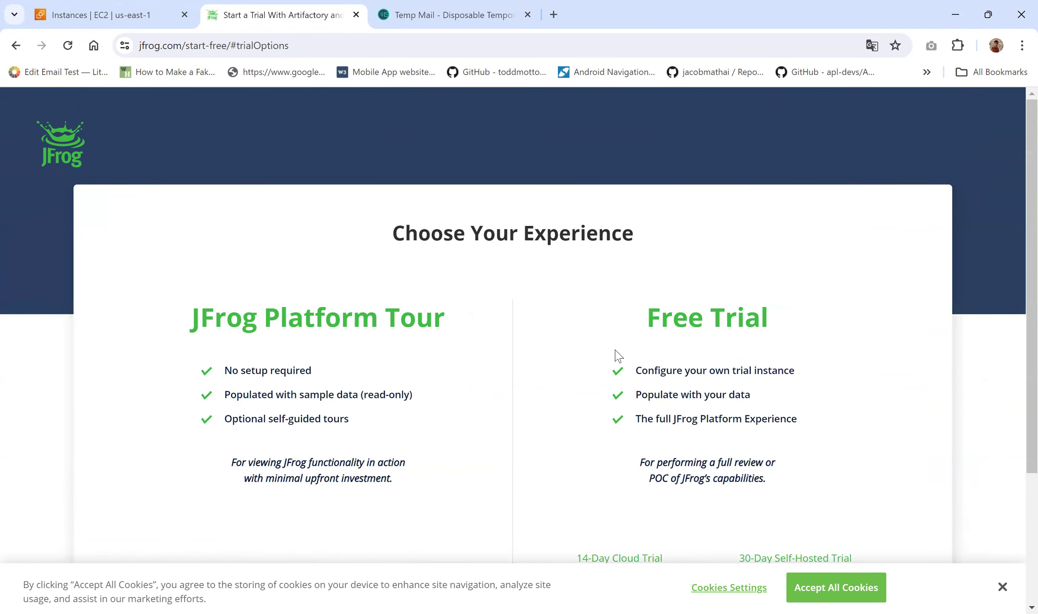
Step: Scroll to the trial options and highlight the 14-Day Cloud Trial label
{"action": "scroll", "coordinate": [618, 356], "scroll_direction": "down", "scroll_amount": 4}
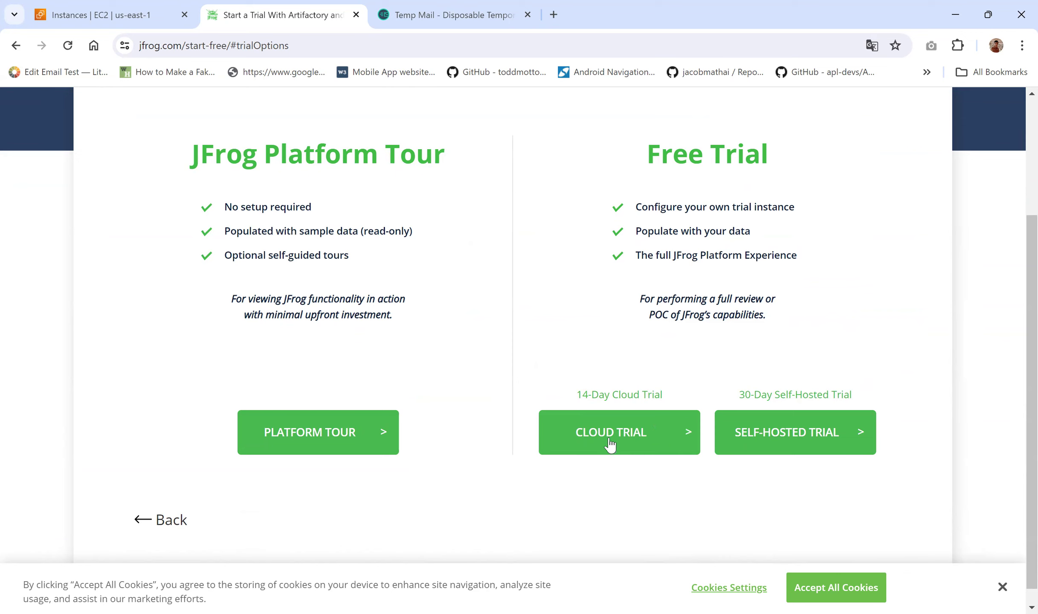
{"action": "left_click_drag", "start_coordinate": [577, 396], "coordinate": [672, 399]}
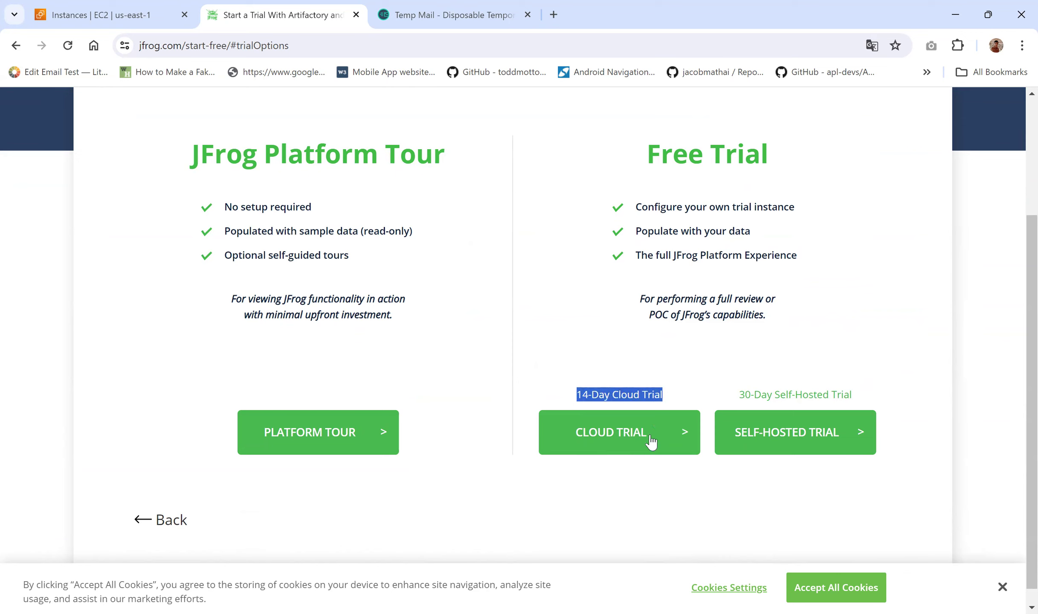
Step: In the cloud trial setup form, try hostname 'devopsfarm' and delete it after it's reported taken
{"action": "left_click", "coordinate": [605, 446]}
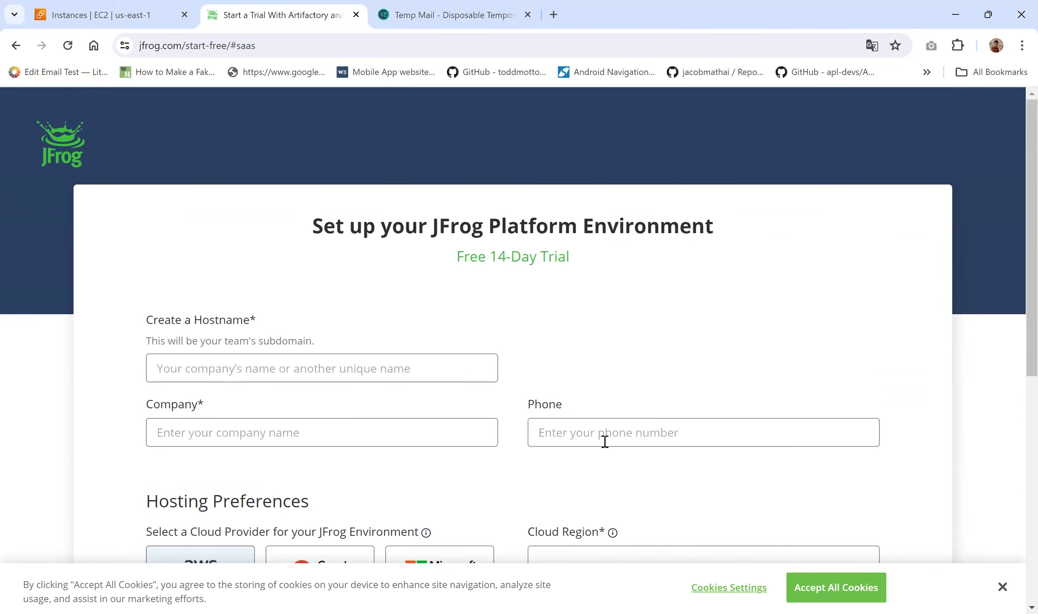
{"action": "left_click", "coordinate": [258, 369]}
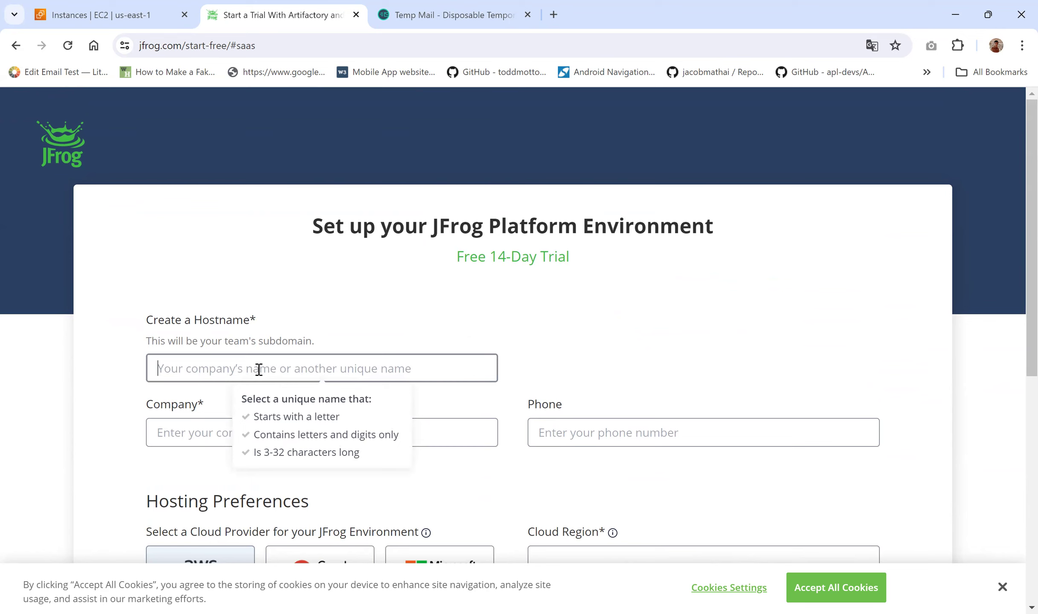
{"action": "type", "text": "dev"}
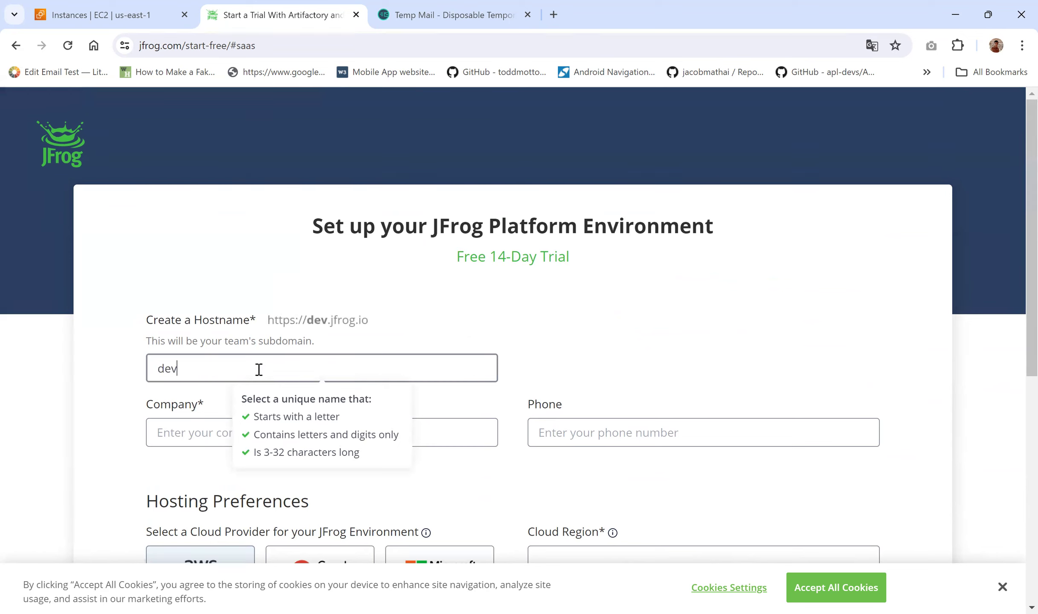
{"action": "type", "text": "opsfarm"}
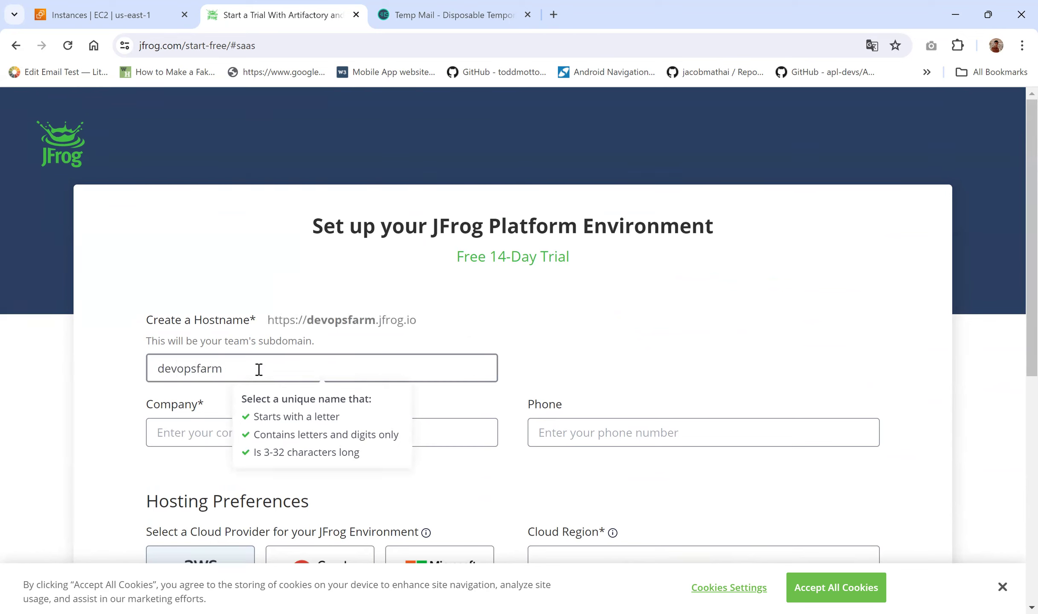
{"action": "left_click", "coordinate": [224, 261]}
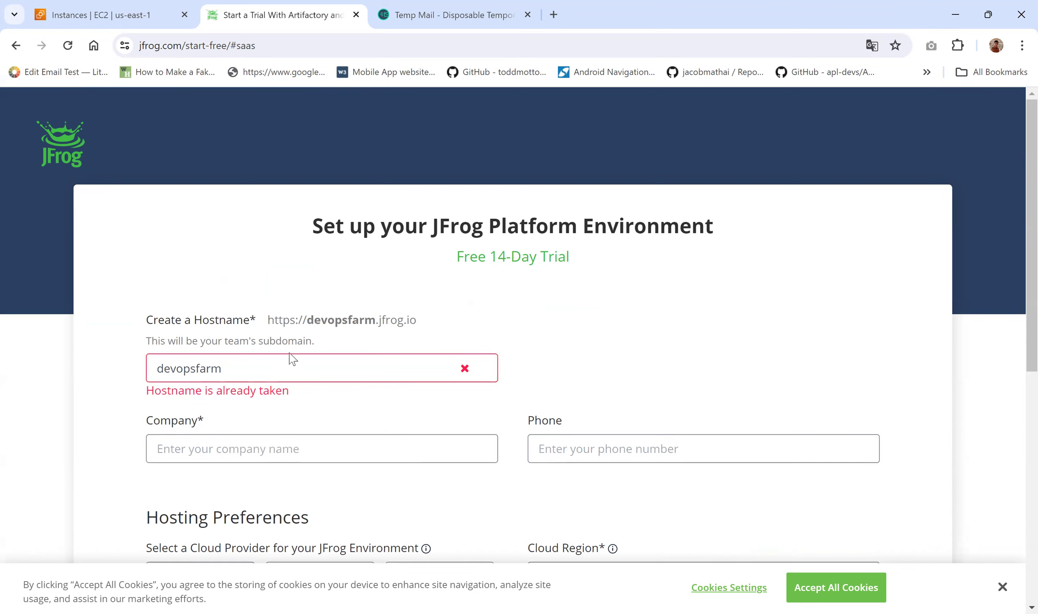
{"action": "double_click", "coordinate": [232, 368]}
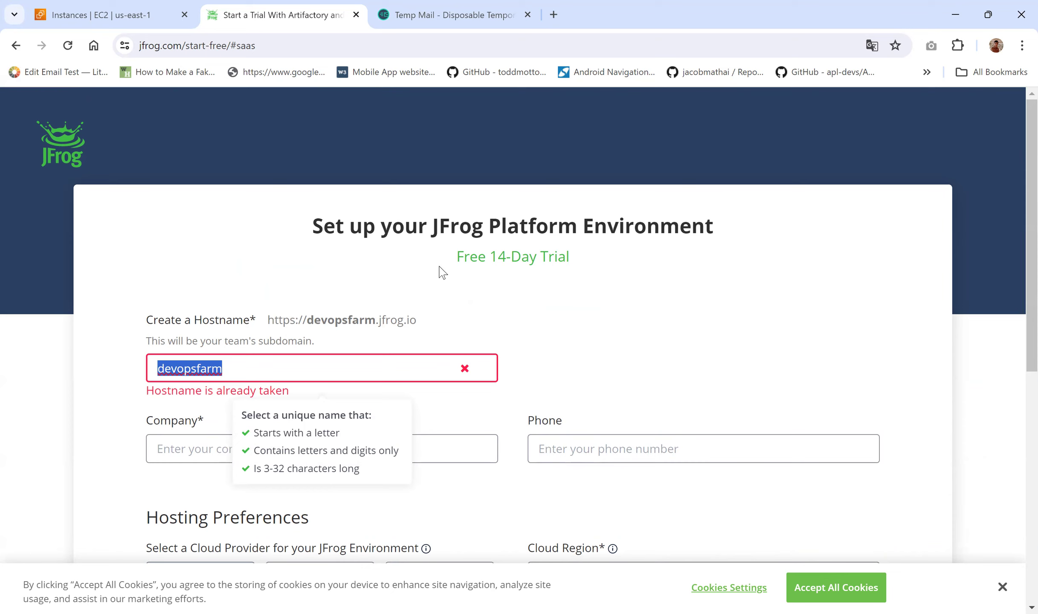
{"action": "key", "text": "BackSpace"}
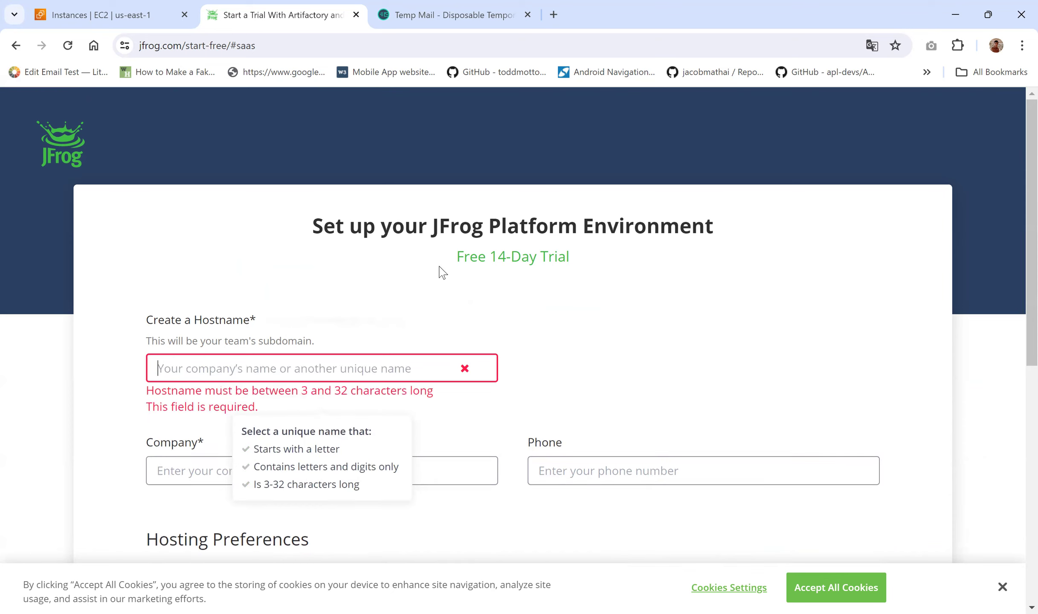
Step: Enter hostname 'inventaq', test 'sdafansdj', then restore 'inventaq' for inventaq.jfrog.io
{"action": "type", "text": "inventaq"}
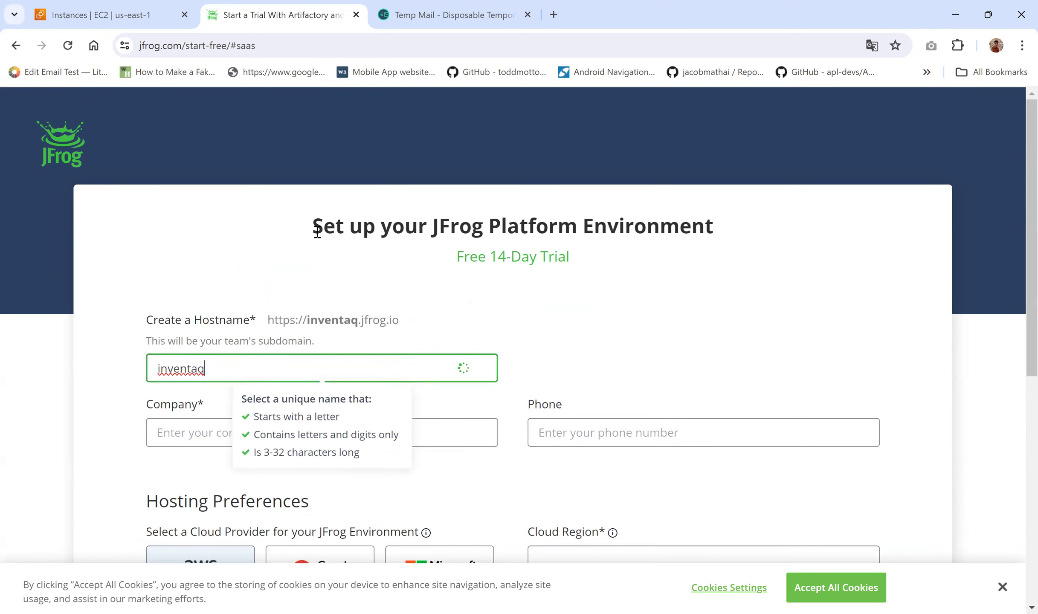
{"action": "left_click", "coordinate": [288, 251]}
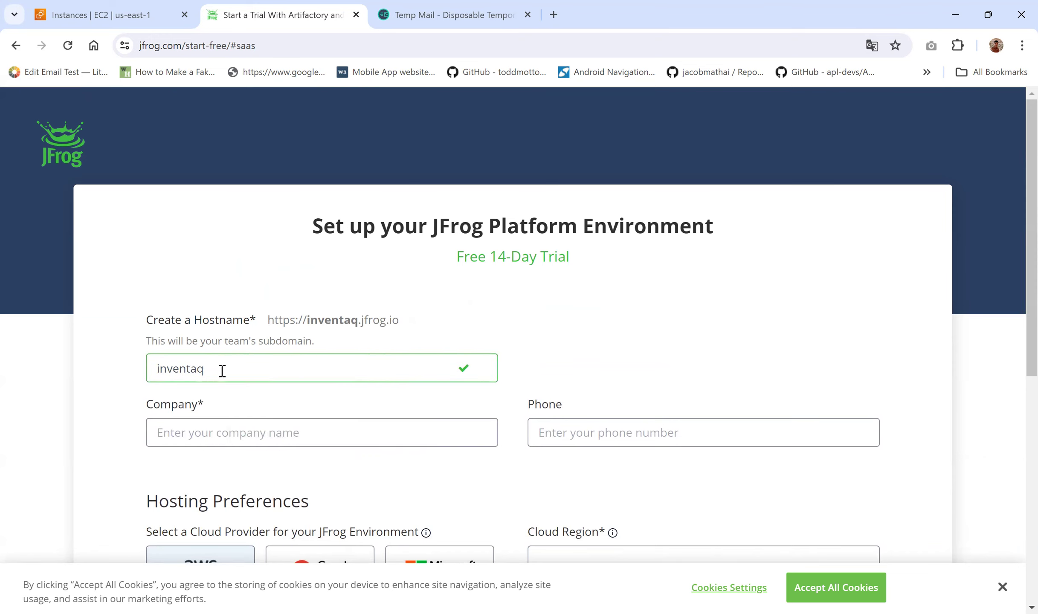
{"action": "left_click_drag", "start_coordinate": [235, 370], "coordinate": [147, 369]}
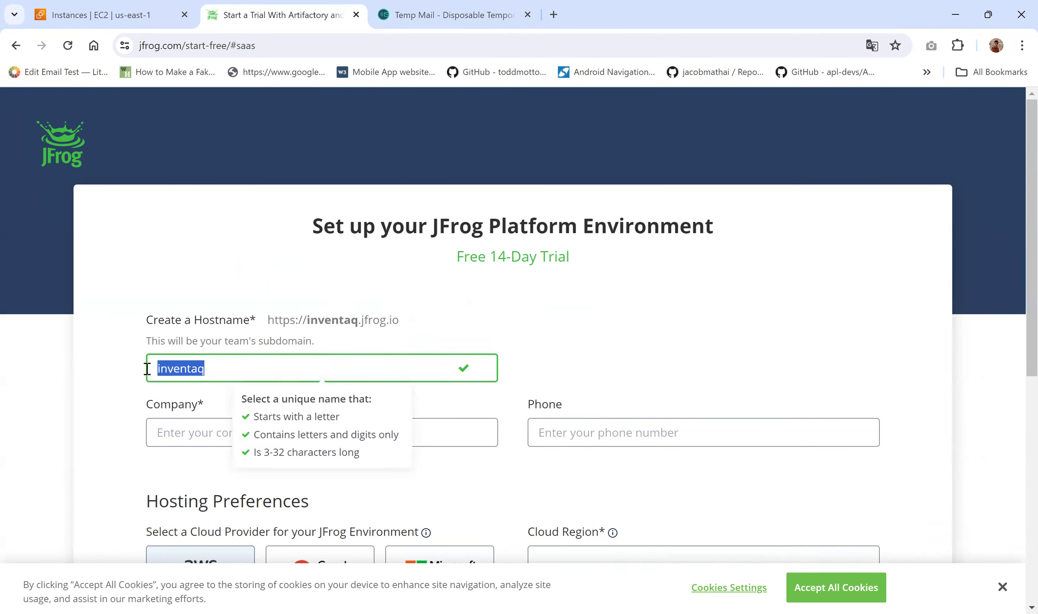
{"action": "type", "text": "sdafansdj"}
{"action": "left_click", "coordinate": [298, 288]}
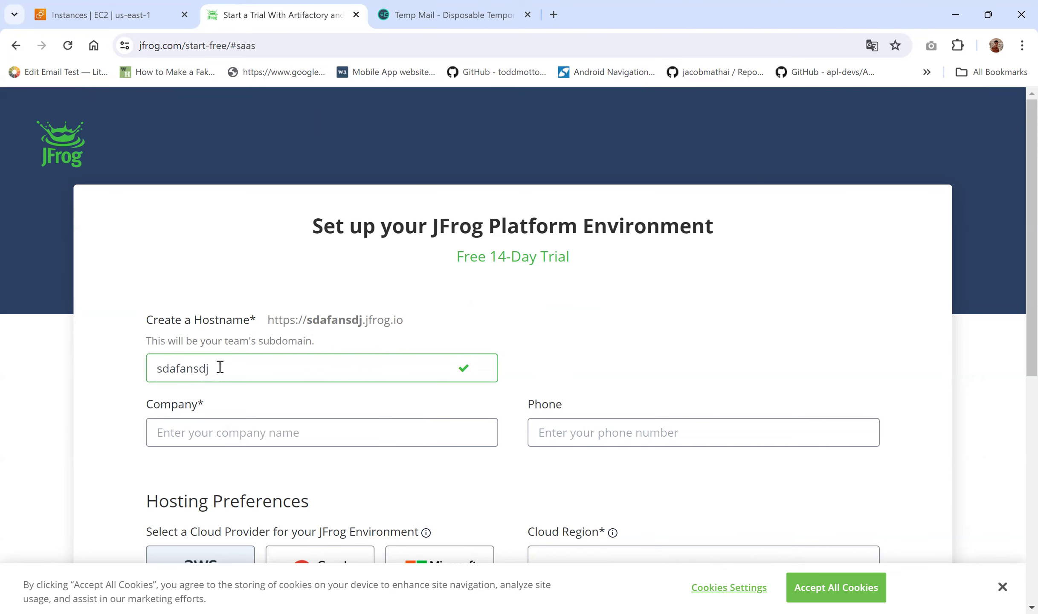
{"action": "left_click_drag", "start_coordinate": [220, 366], "coordinate": [126, 362]}
{"action": "type", "text": "inventaq"}
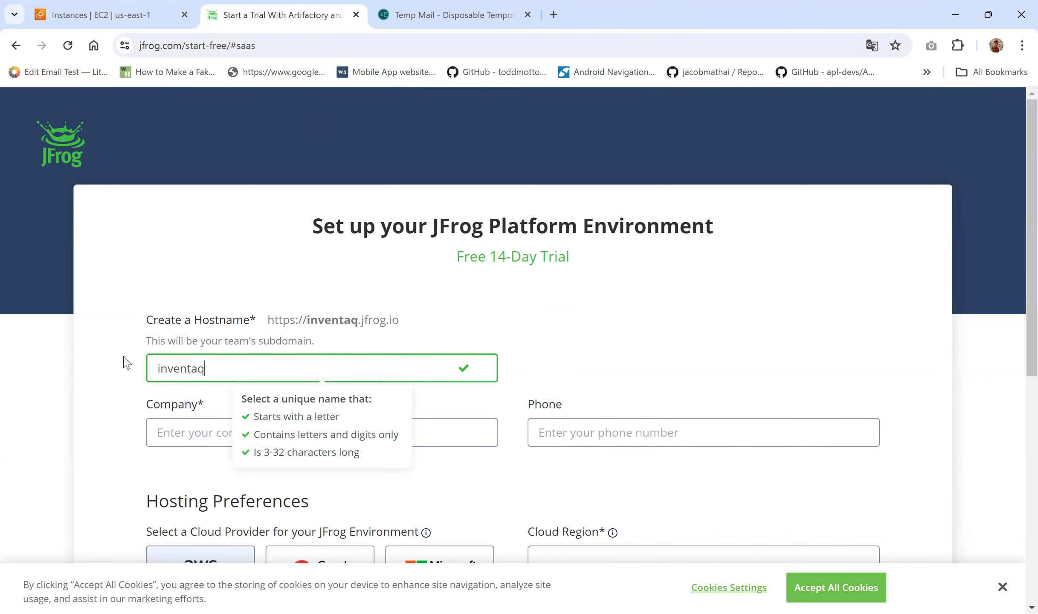
{"action": "left_click", "coordinate": [310, 260]}
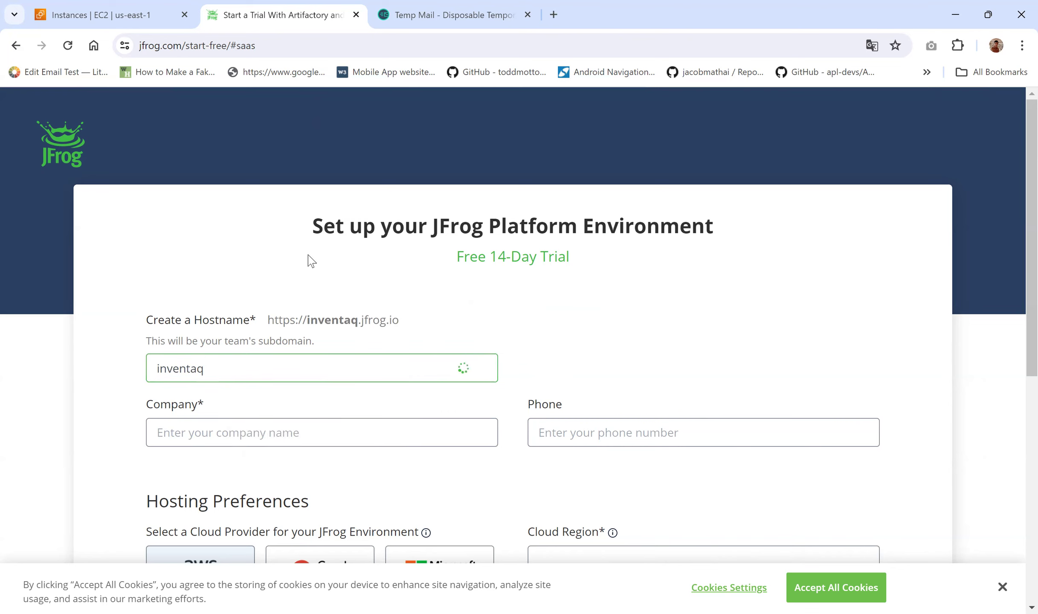
Step: Enter Inventaq as the company name, skipping the optional phone number
{"action": "scroll", "coordinate": [285, 287], "scroll_direction": "down", "scroll_amount": 2}
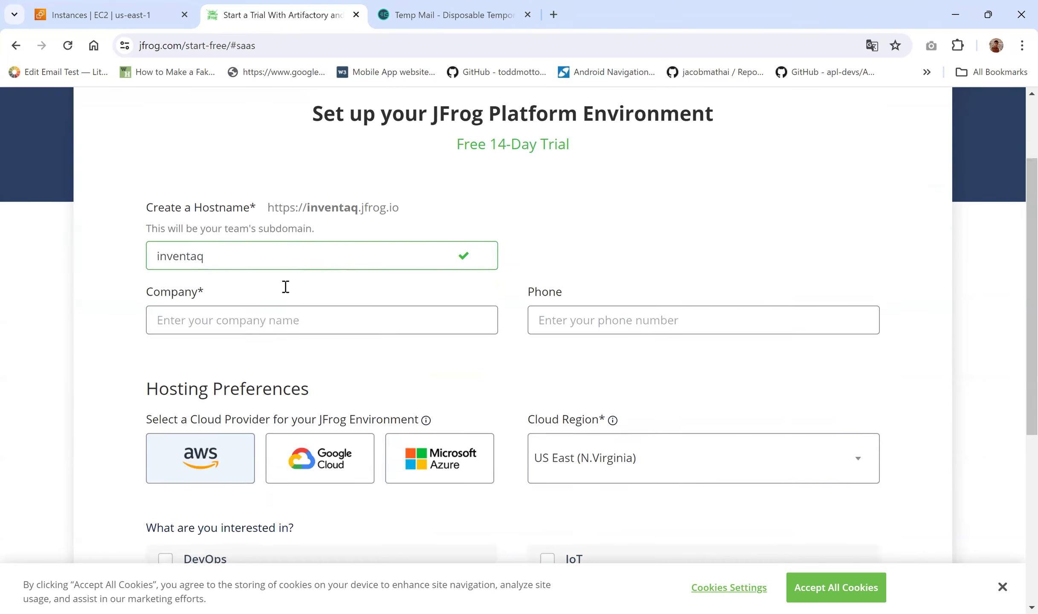
{"action": "left_click", "coordinate": [248, 319]}
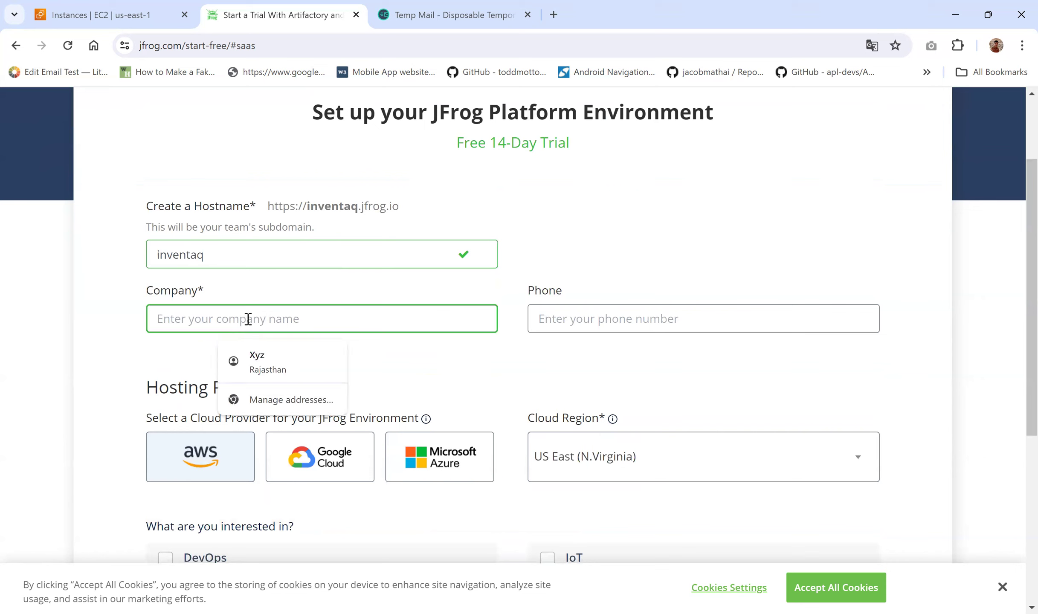
{"action": "type", "text": "Inventaqt"}
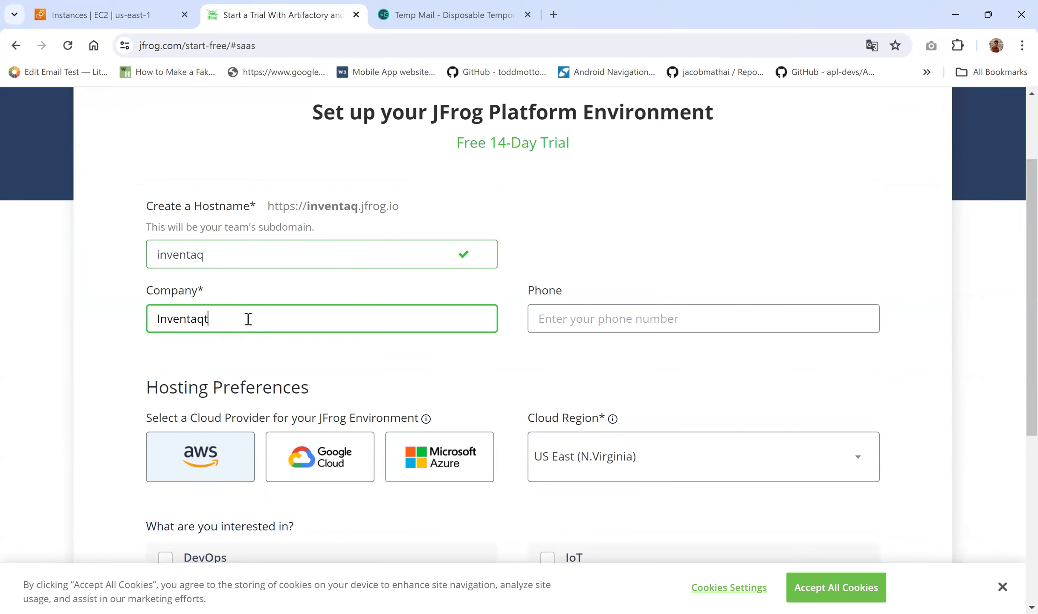
{"action": "left_click", "coordinate": [567, 324]}
{"action": "left_click", "coordinate": [673, 250]}
Step: Tick DevOps as the area of interest and choose DevOps Engineer as the role
{"action": "scroll", "coordinate": [669, 250], "scroll_direction": "down", "scroll_amount": 2}
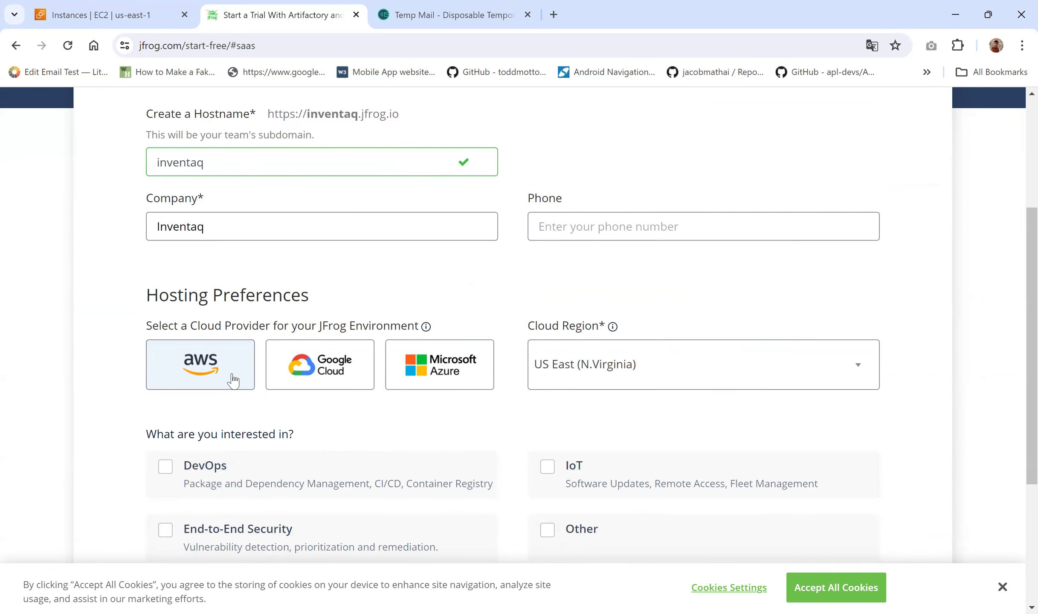
{"action": "scroll", "coordinate": [232, 378], "scroll_direction": "down", "scroll_amount": 2}
{"action": "left_click", "coordinate": [163, 370]}
{"action": "scroll", "coordinate": [161, 374], "scroll_direction": "down", "scroll_amount": 3}
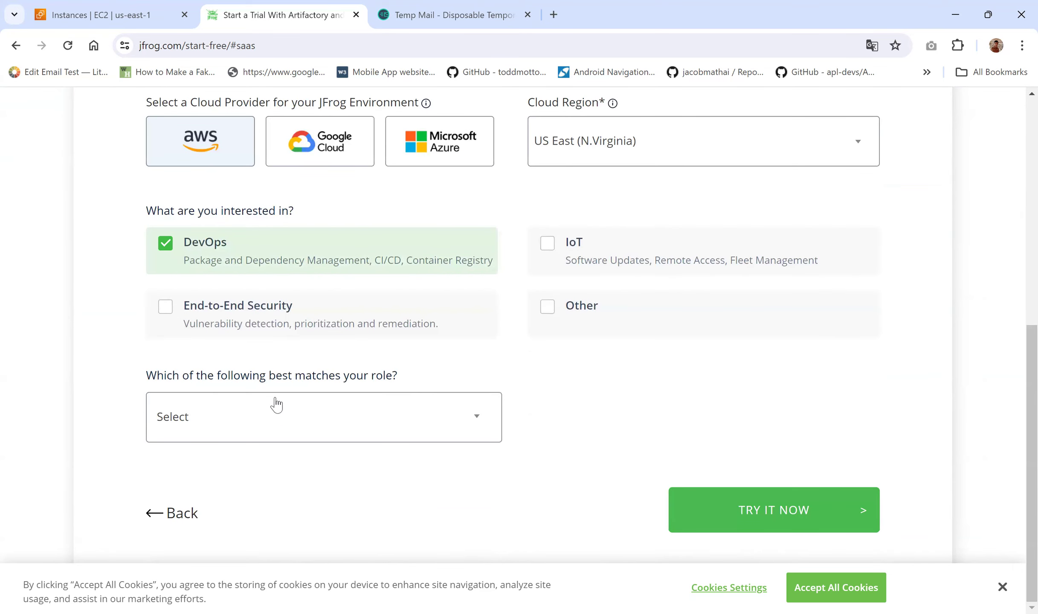
{"action": "left_click", "coordinate": [297, 417]}
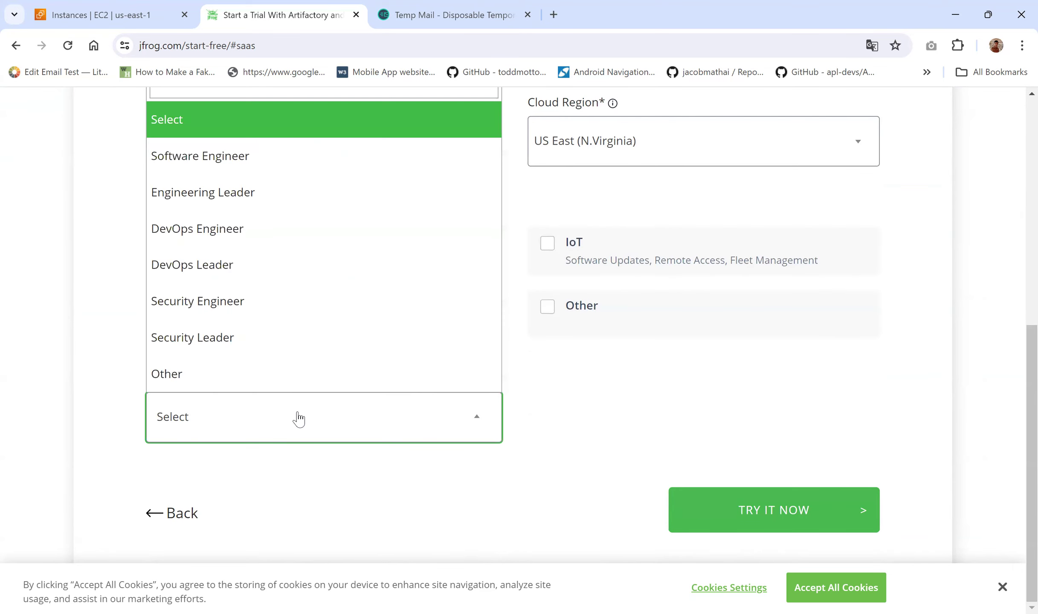
{"action": "left_click", "coordinate": [216, 231]}
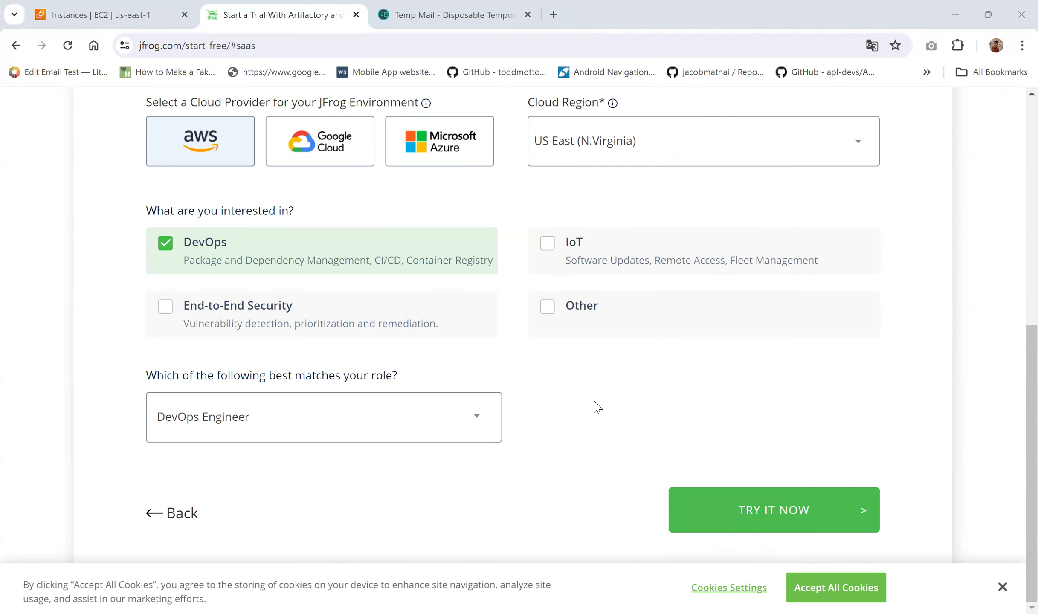
Step: Review the trial form's hostname 'inventaq' and company name 'Inventaq'
{"action": "scroll", "coordinate": [216, 398], "scroll_direction": "up", "scroll_amount": 2}
{"action": "scroll", "coordinate": [215, 398], "scroll_direction": "up", "scroll_amount": 5}
{"action": "scroll", "coordinate": [215, 398], "scroll_direction": "down", "scroll_amount": 7}
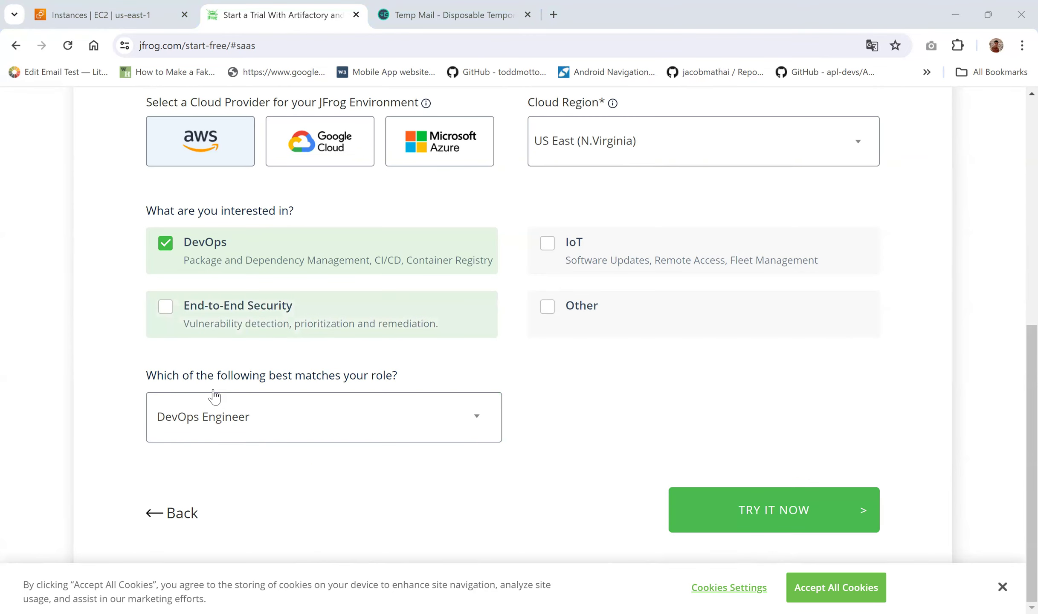
{"action": "scroll", "coordinate": [214, 397], "scroll_direction": "up", "scroll_amount": 8}
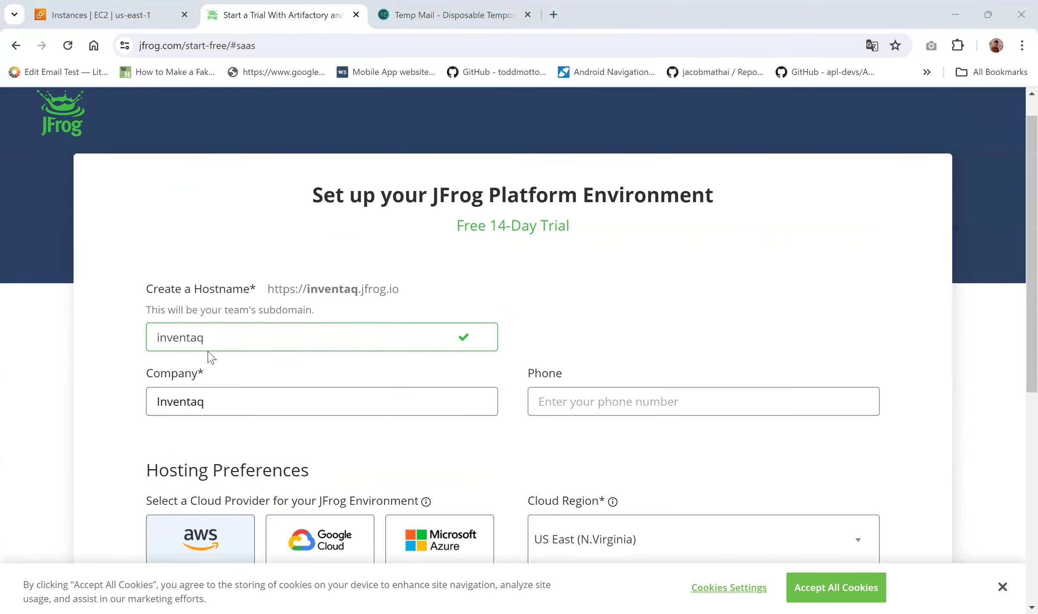
{"action": "double_click", "coordinate": [231, 340]}
{"action": "left_click_drag", "start_coordinate": [214, 403], "coordinate": [150, 403]}
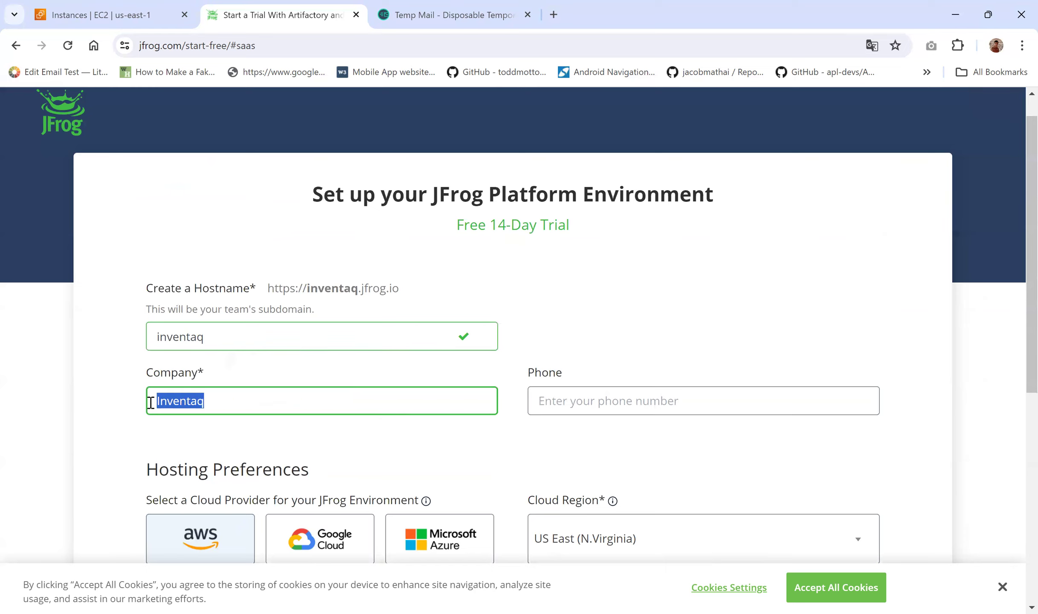
Step: Submit the completed trial form with TRY IT NOW
{"action": "scroll", "coordinate": [335, 389], "scroll_direction": "down", "scroll_amount": 5}
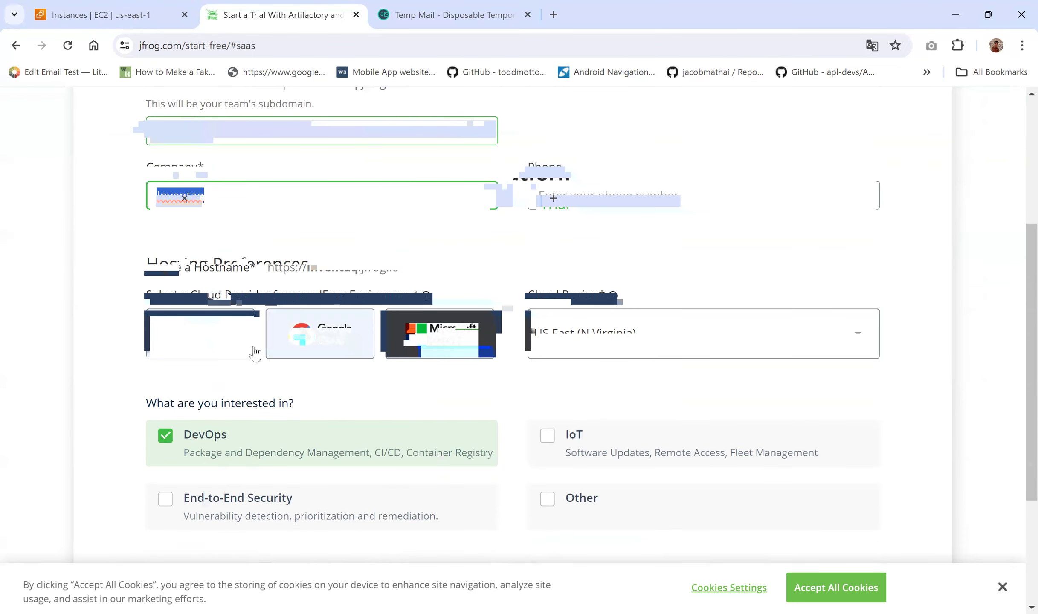
{"action": "scroll", "coordinate": [359, 371], "scroll_direction": "down", "scroll_amount": 5}
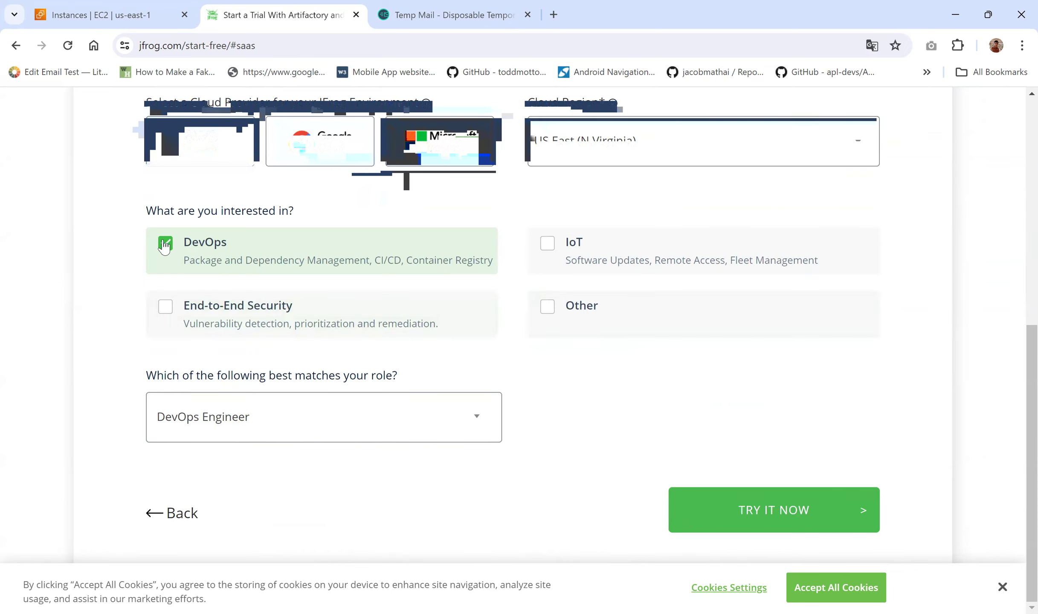
{"action": "left_click", "coordinate": [774, 512]}
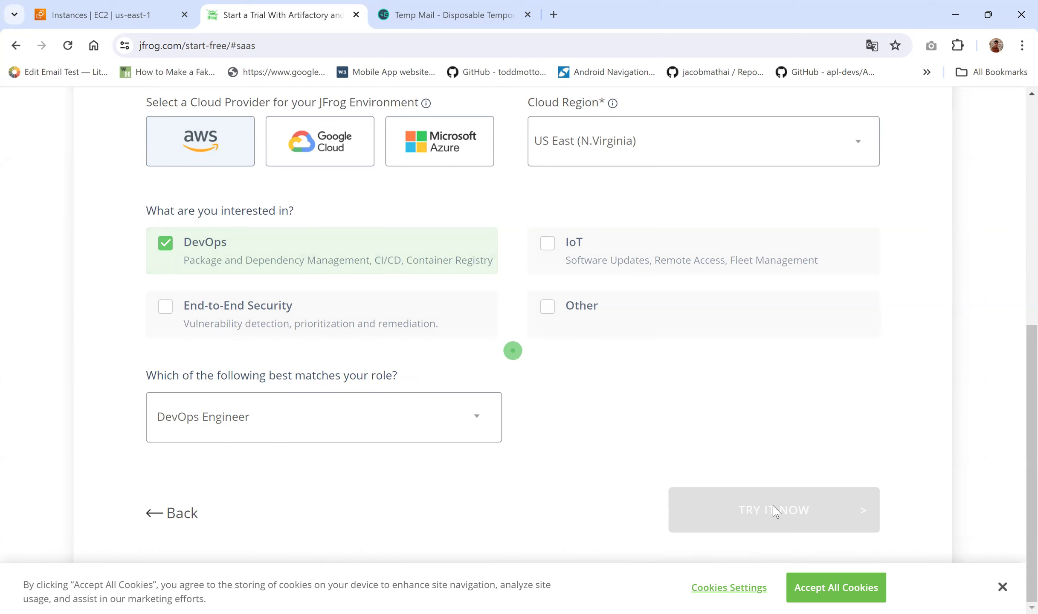
Step: Copy the Temp Mail address, web-search it in a new tab, then return to the JFrog page
{"action": "left_click", "coordinate": [483, 6]}
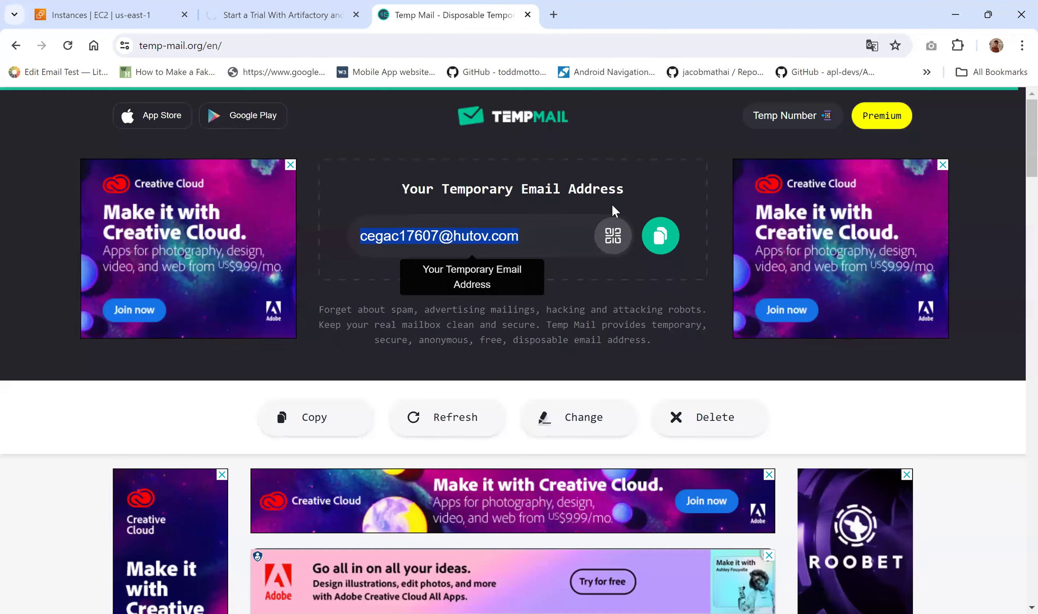
{"action": "left_click", "coordinate": [660, 236]}
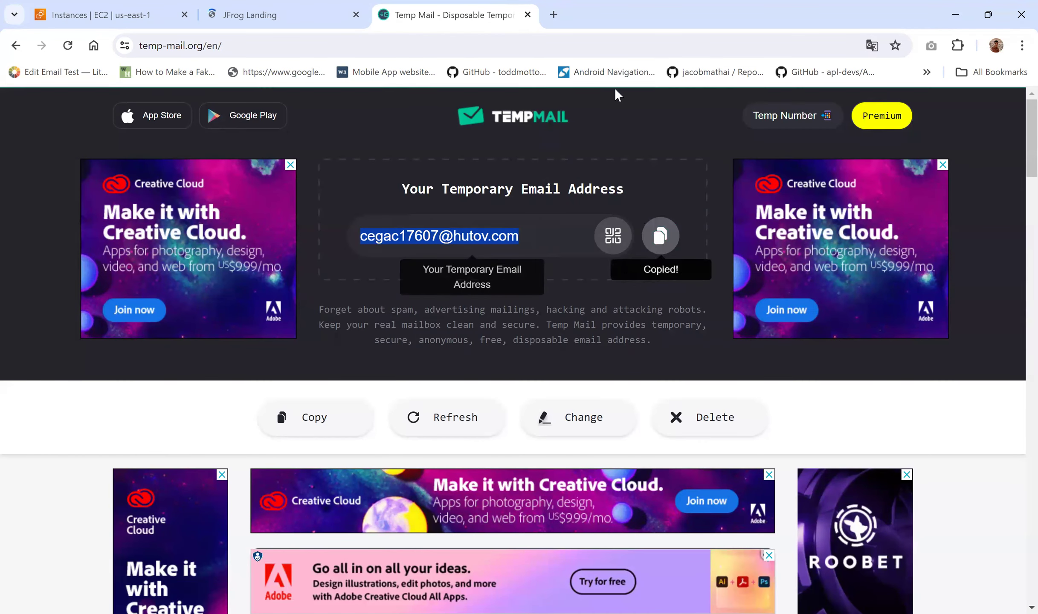
{"action": "left_click", "coordinate": [553, 14]}
{"action": "key", "text": "ctrl+v"}
{"action": "key", "text": "Return"}
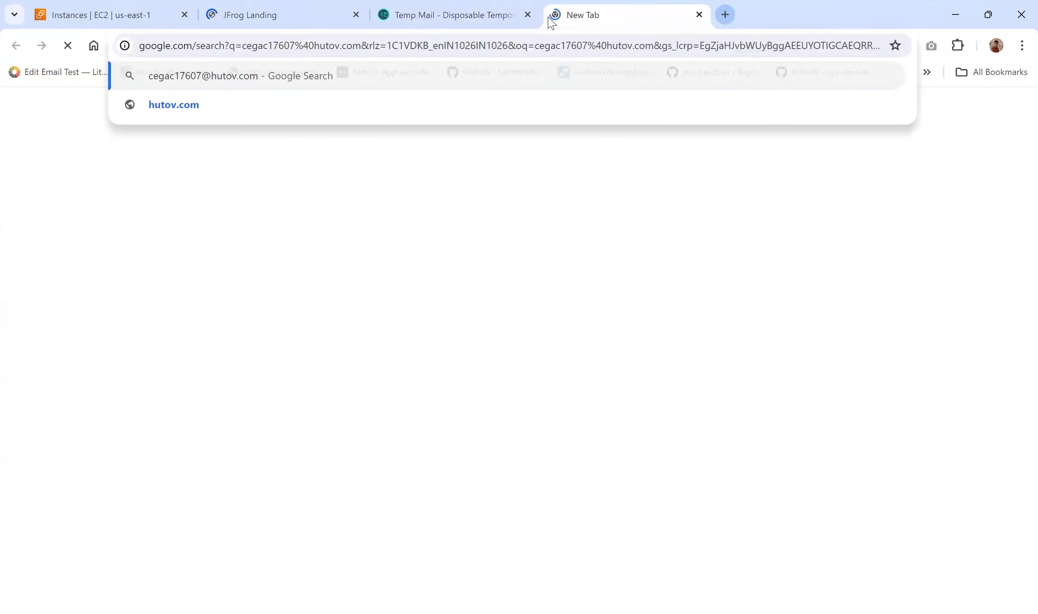
{"action": "left_click", "coordinate": [441, 5]}
{"action": "left_click", "coordinate": [327, 6]}
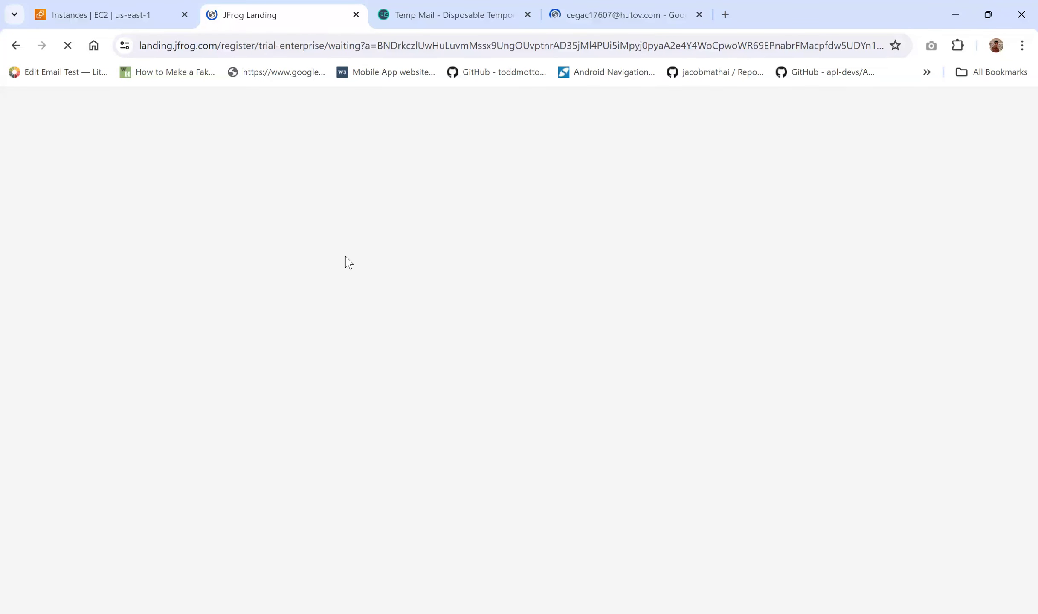
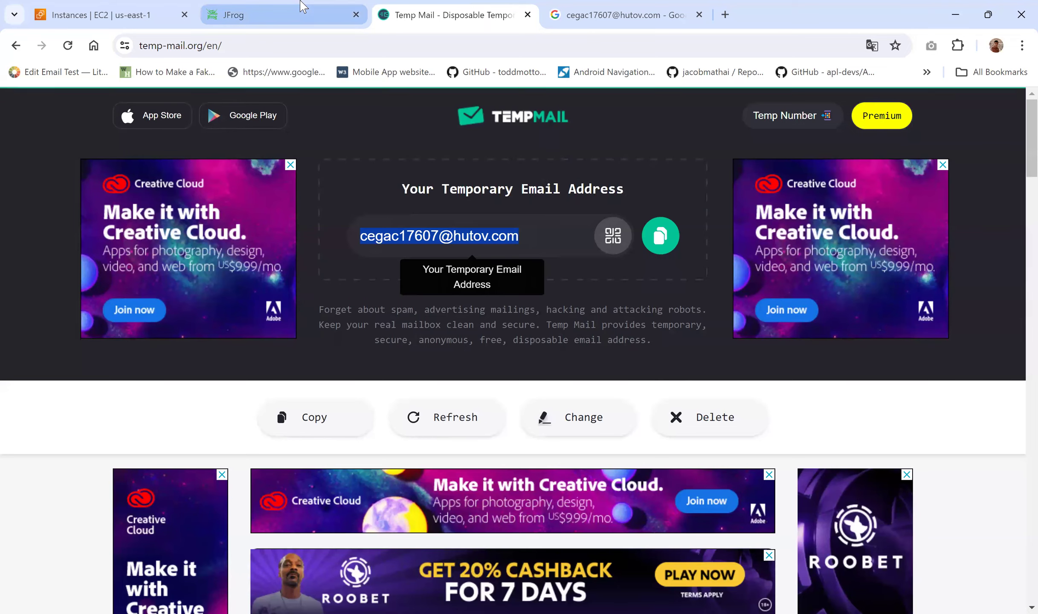
Step: Return to the JFrog tab and finish filling both new password fields
{"action": "left_click", "coordinate": [303, 13]}
{"action": "left_click", "coordinate": [434, 377]}
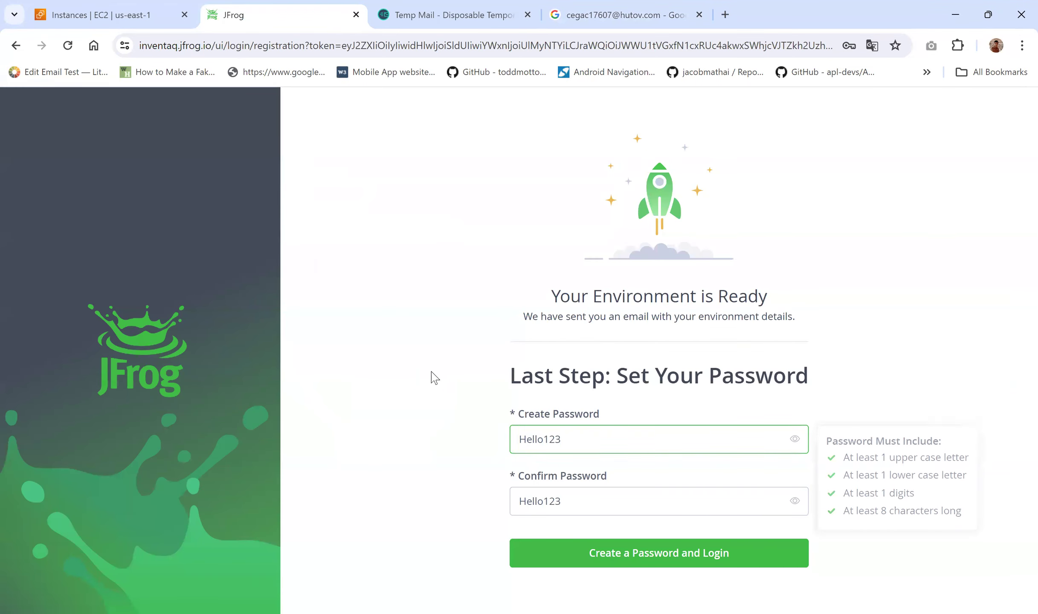
Step: Create the password and log in, declining Chrome's offer to save it
{"action": "left_click", "coordinate": [671, 560]}
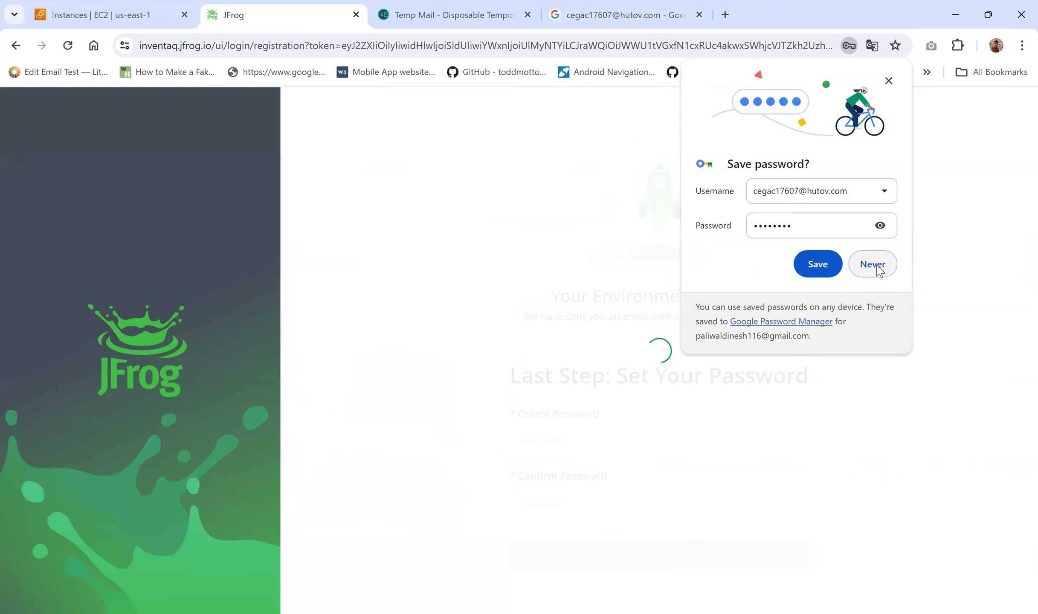
{"action": "left_click", "coordinate": [873, 265]}
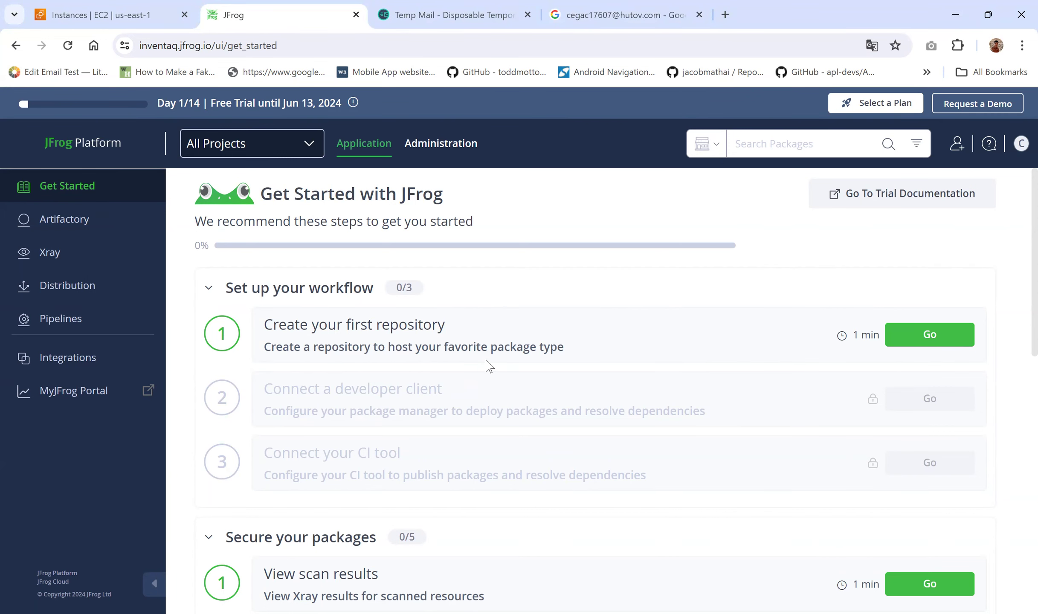
{"action": "scroll", "coordinate": [489, 367], "scroll_direction": "down", "scroll_amount": 1}
{"action": "scroll", "coordinate": [490, 367], "scroll_direction": "up", "scroll_amount": 1}
{"action": "left_click", "coordinate": [75, 275]}
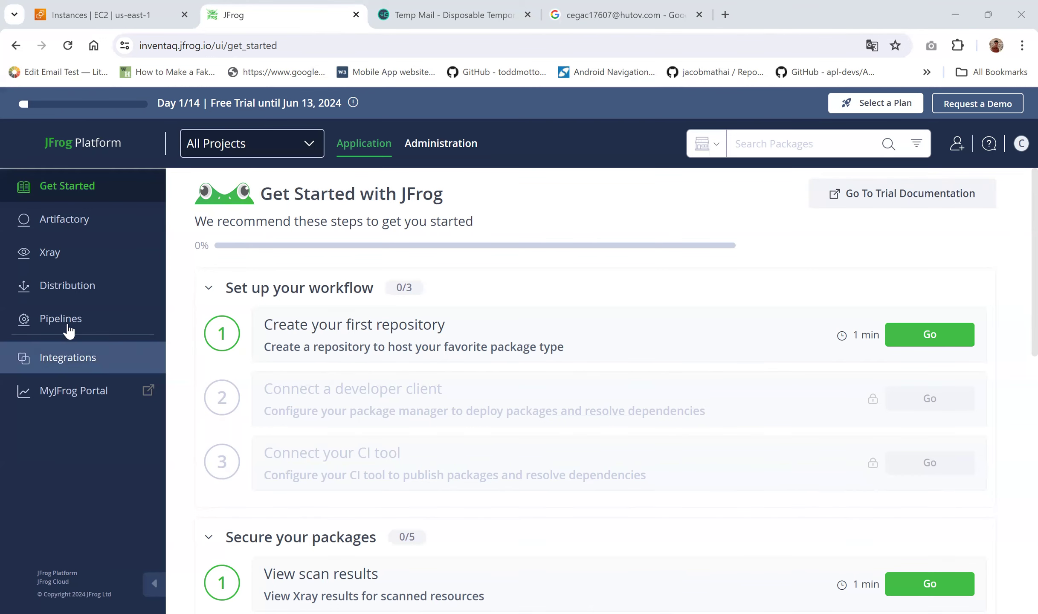
{"action": "scroll", "coordinate": [491, 509], "scroll_direction": "down", "scroll_amount": 10}
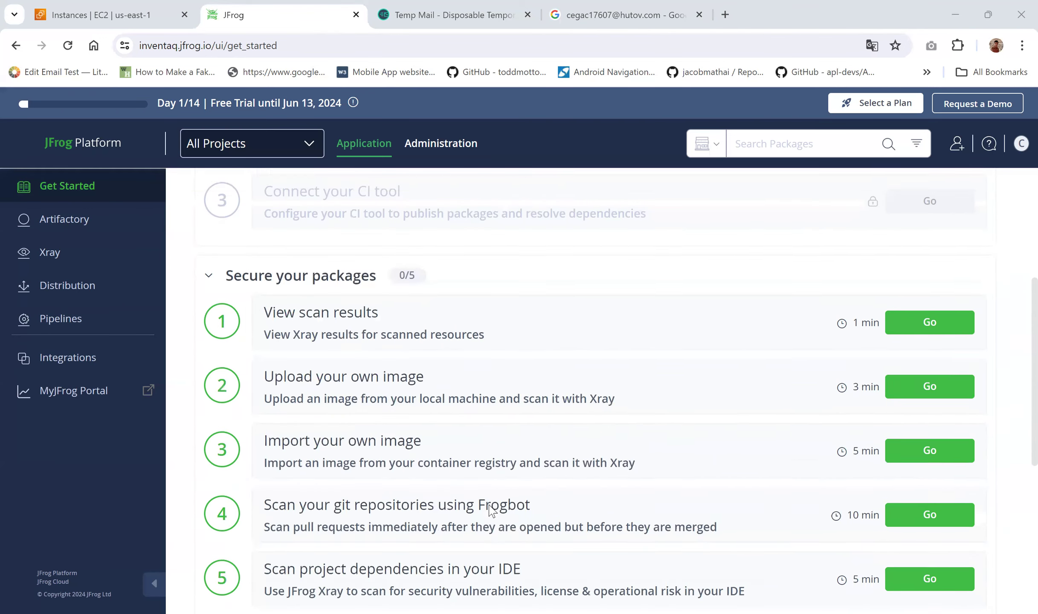
{"action": "scroll", "coordinate": [491, 509], "scroll_direction": "up", "scroll_amount": 10}
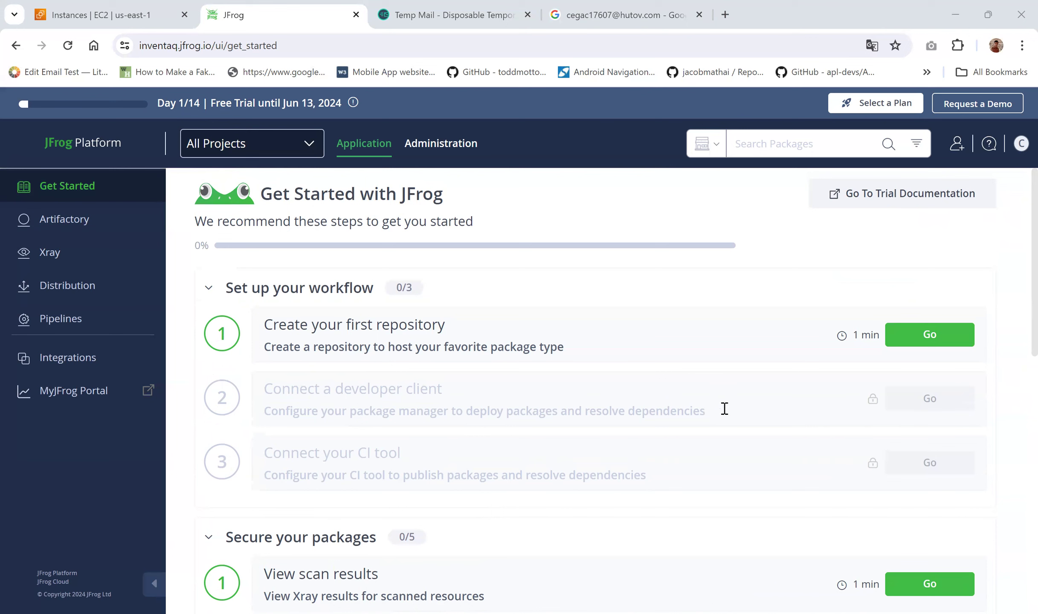
{"action": "left_click", "coordinate": [918, 341]}
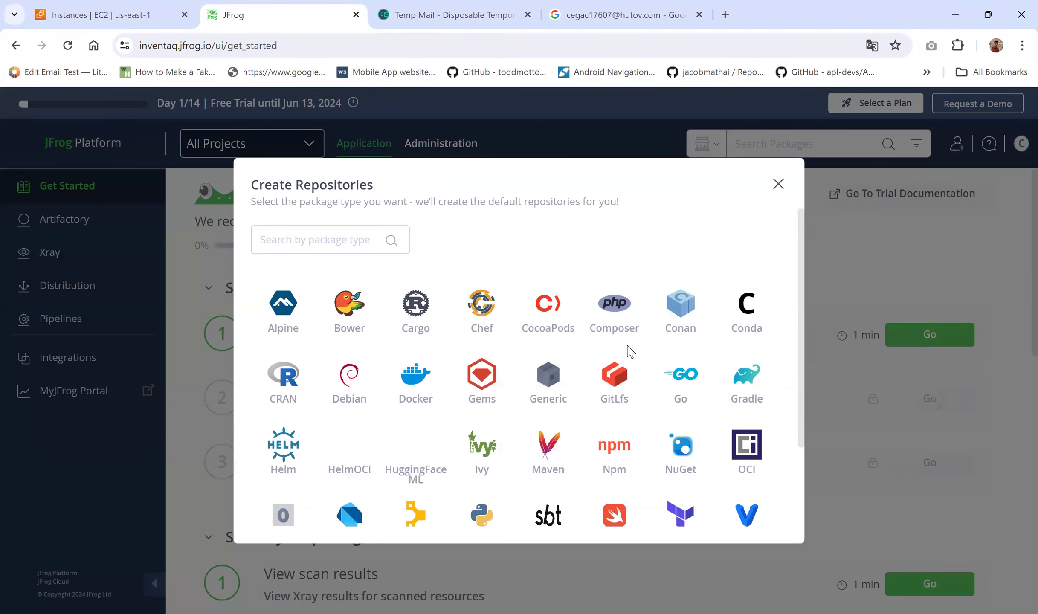
Step: Browse the package types in Create Repositories and choose Generic
{"action": "scroll", "coordinate": [436, 407], "scroll_direction": "down", "scroll_amount": 2}
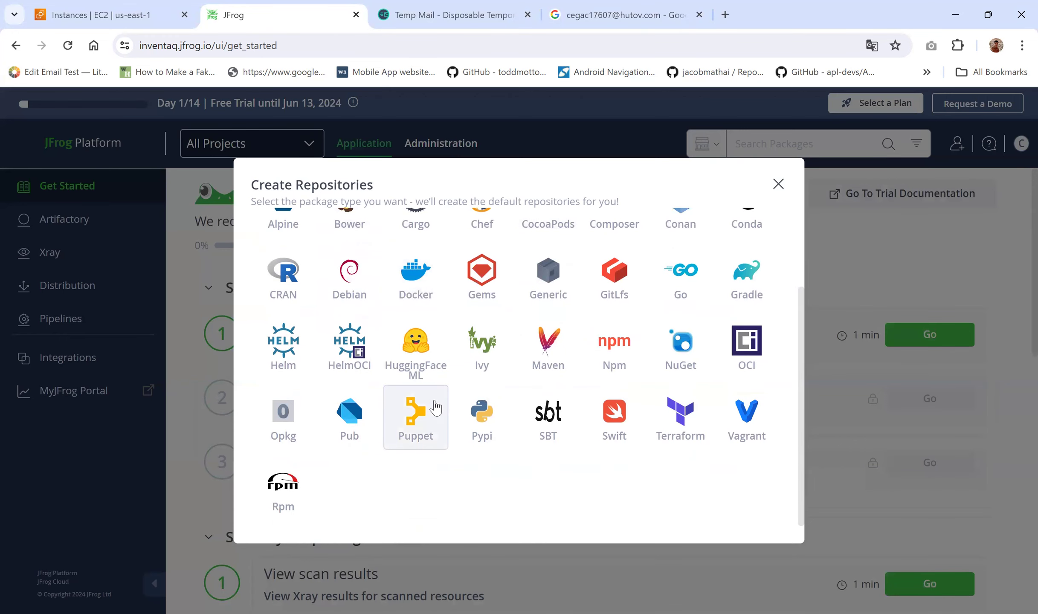
{"action": "scroll", "coordinate": [436, 407], "scroll_direction": "up", "scroll_amount": 2}
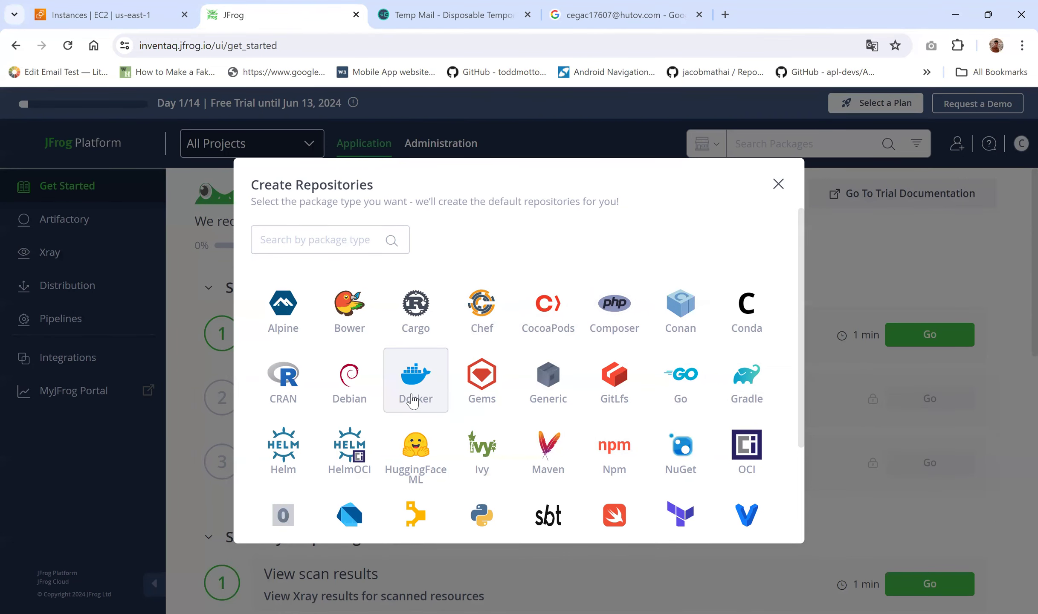
{"action": "scroll", "coordinate": [412, 400], "scroll_direction": "down", "scroll_amount": 2}
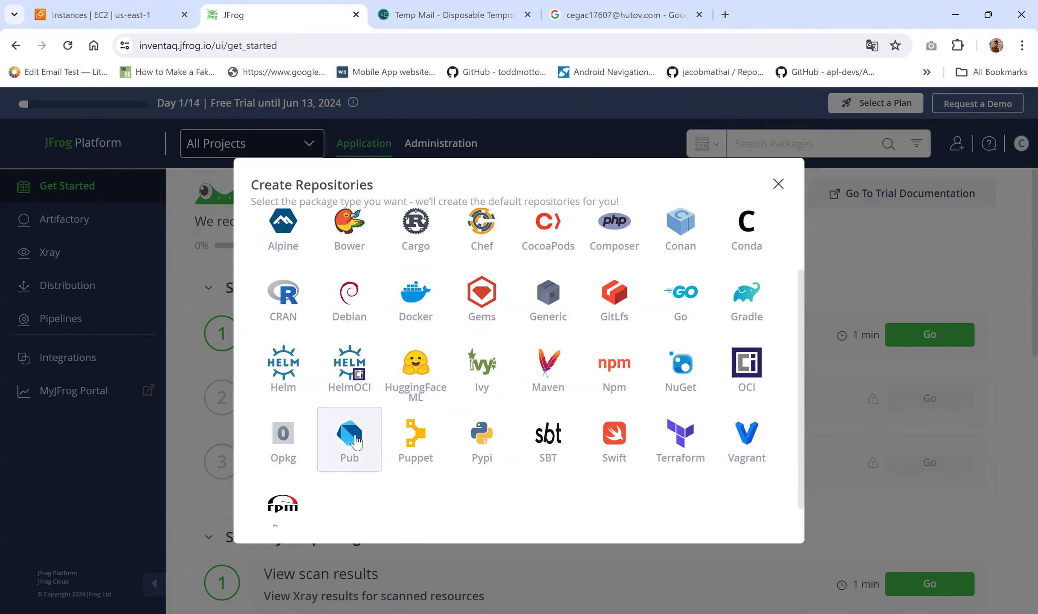
{"action": "scroll", "coordinate": [356, 441], "scroll_direction": "down", "scroll_amount": 1}
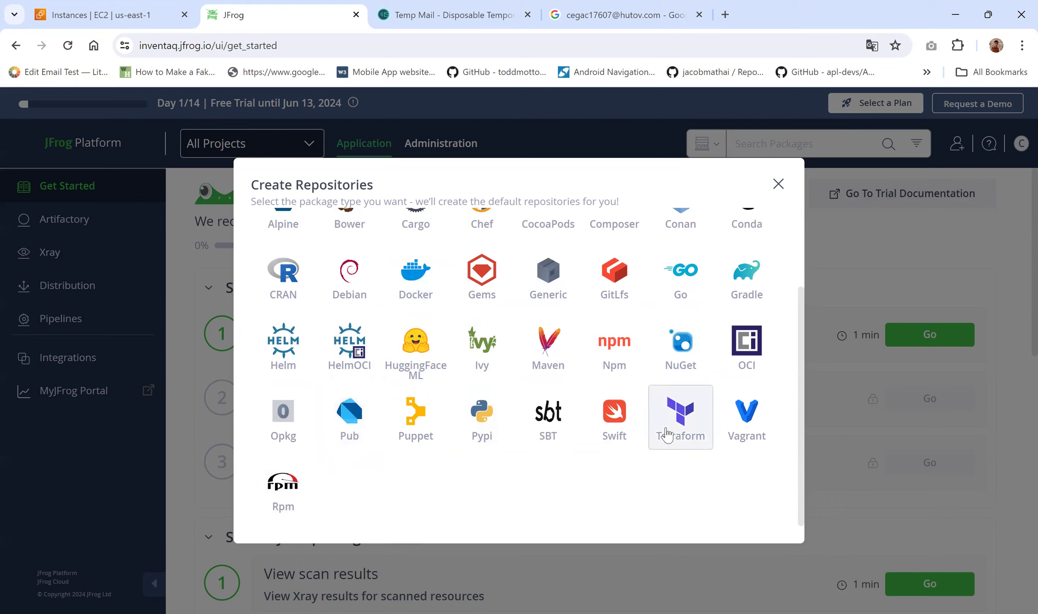
{"action": "scroll", "coordinate": [668, 435], "scroll_direction": "up", "scroll_amount": 3}
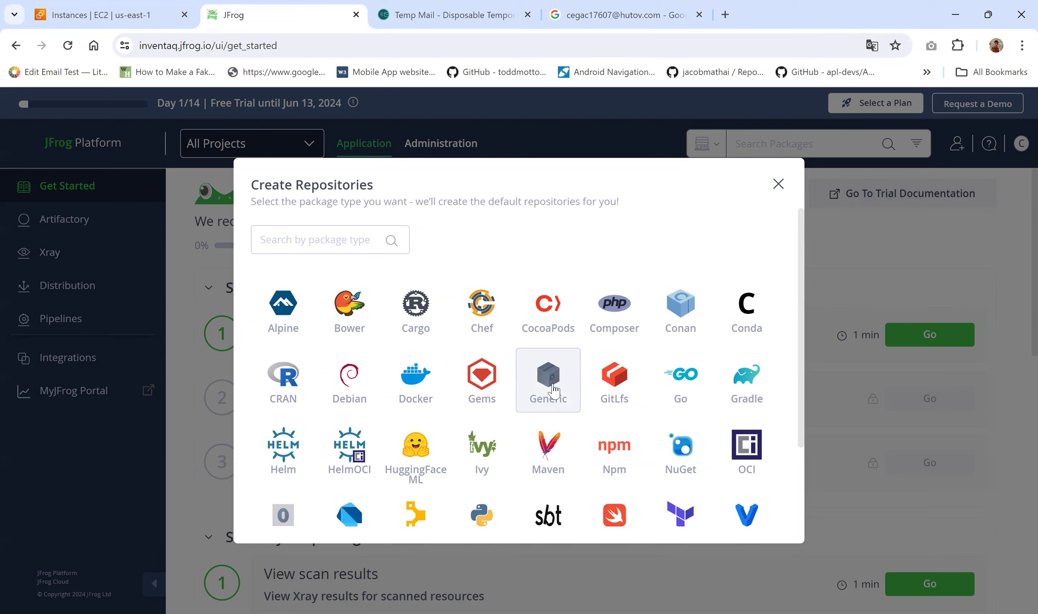
{"action": "left_click", "coordinate": [552, 385]}
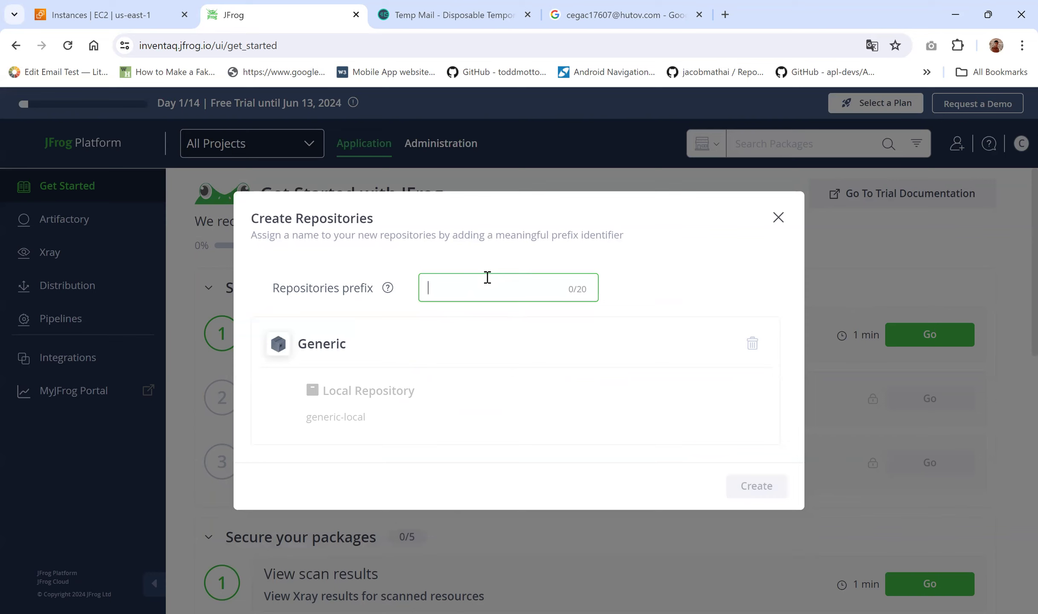
Step: Create the generic repository with prefix 'inventaq-repo', then skip client setup with I'll Do It Later
{"action": "type", "text": "inveta"}
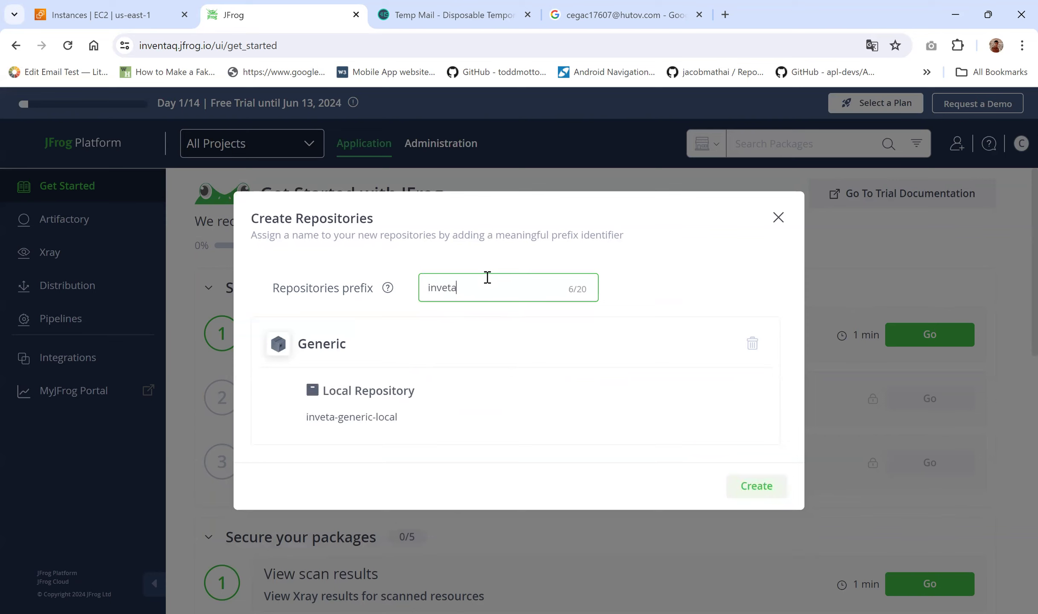
{"action": "key", "text": "BackSpace"}
{"action": "key", "text": "BackSpace"}
{"action": "type", "text": "ntaq-"}
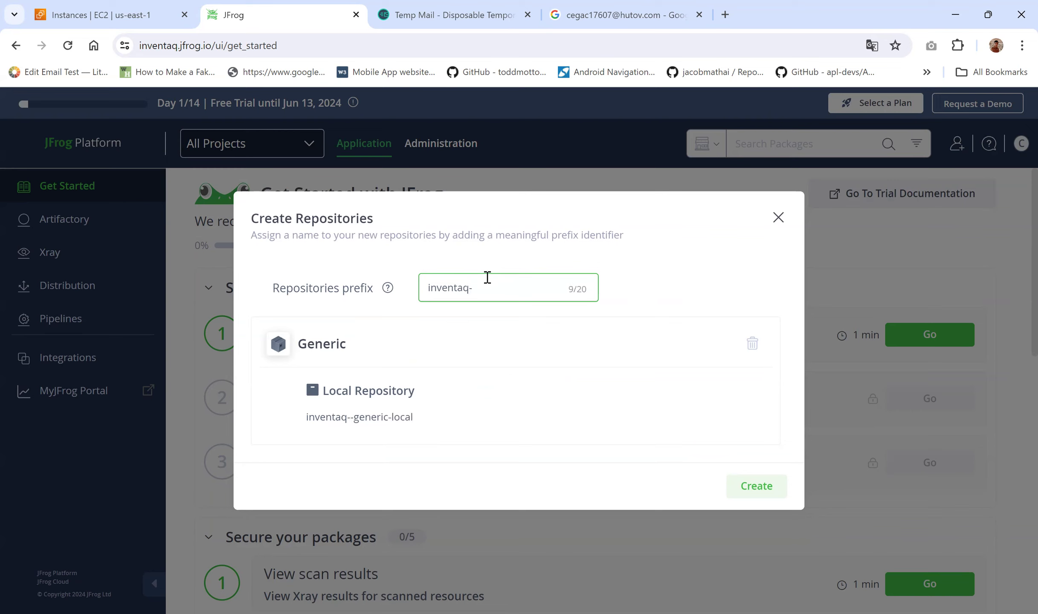
{"action": "type", "text": "repo"}
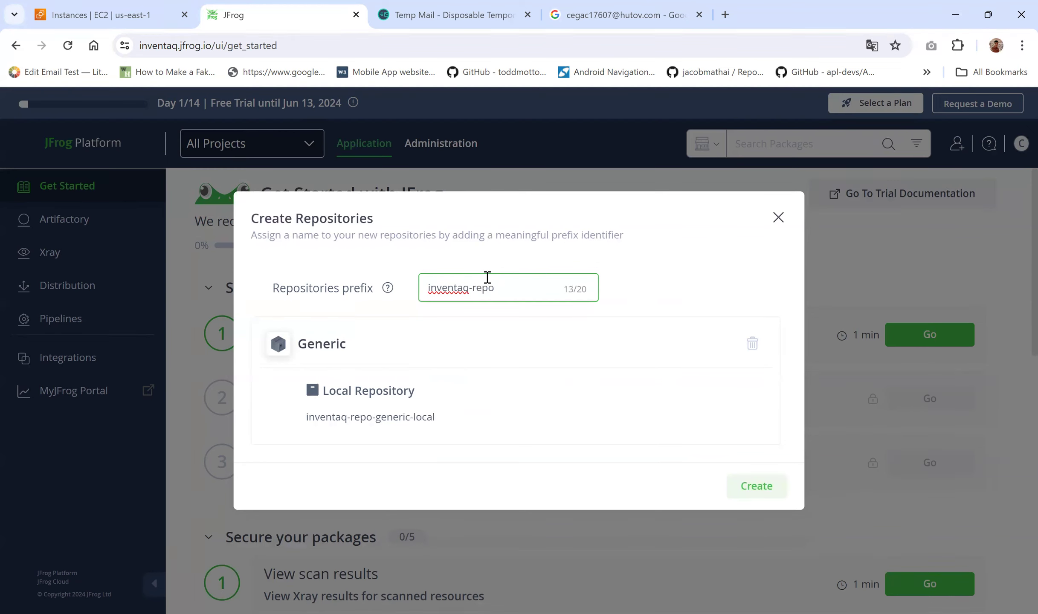
{"action": "left_click", "coordinate": [757, 491]}
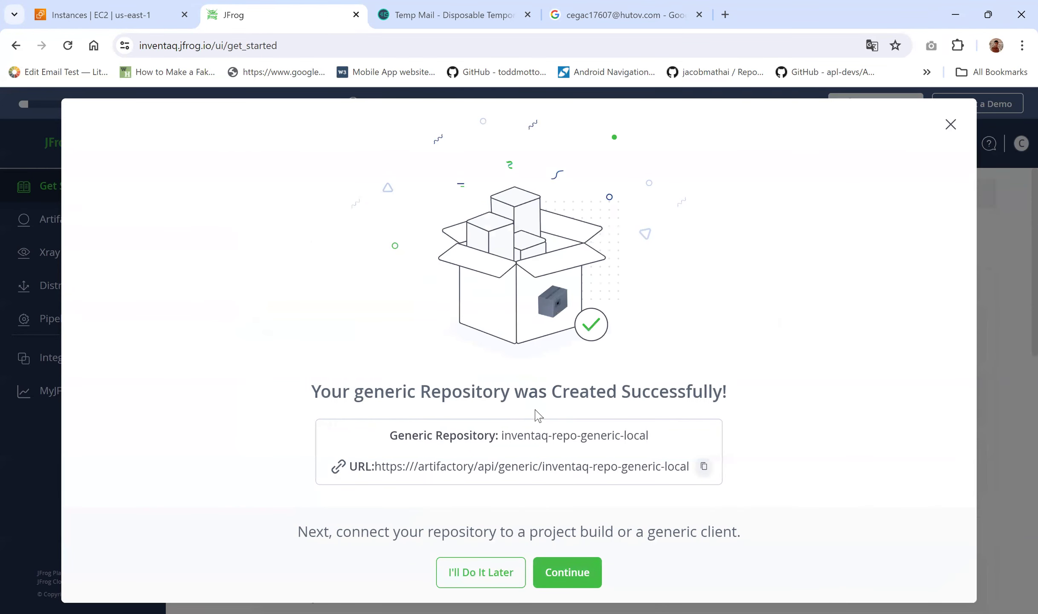
{"action": "left_click_drag", "start_coordinate": [308, 398], "coordinate": [708, 390]}
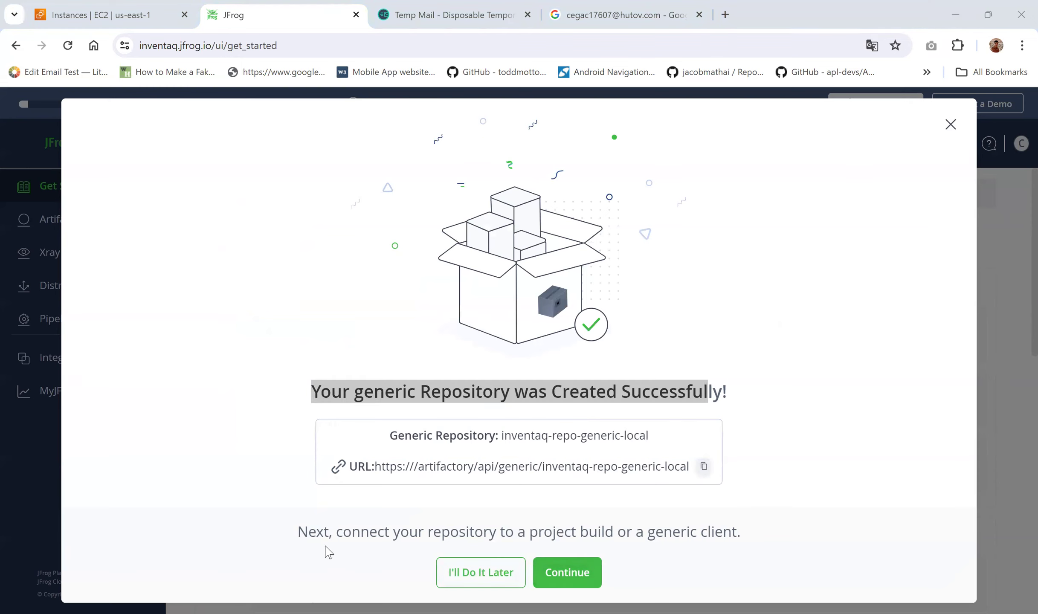
{"action": "left_click", "coordinate": [480, 573]}
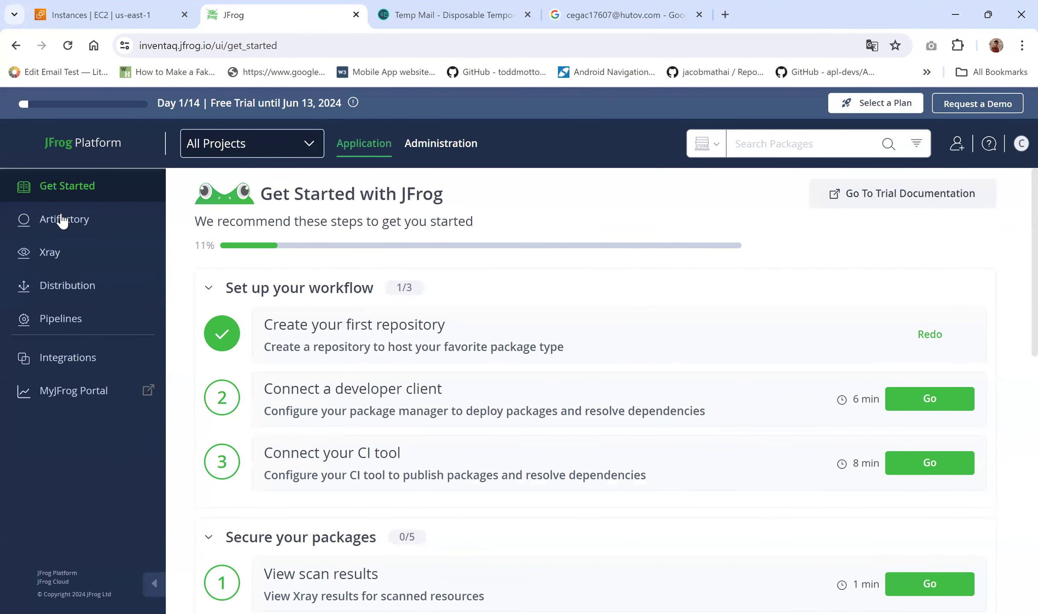
Step: In Artifactory Artifacts, select inventaq-repo-generic-local to view its Generic repository details
{"action": "mouse_move", "coordinate": [62, 220]}
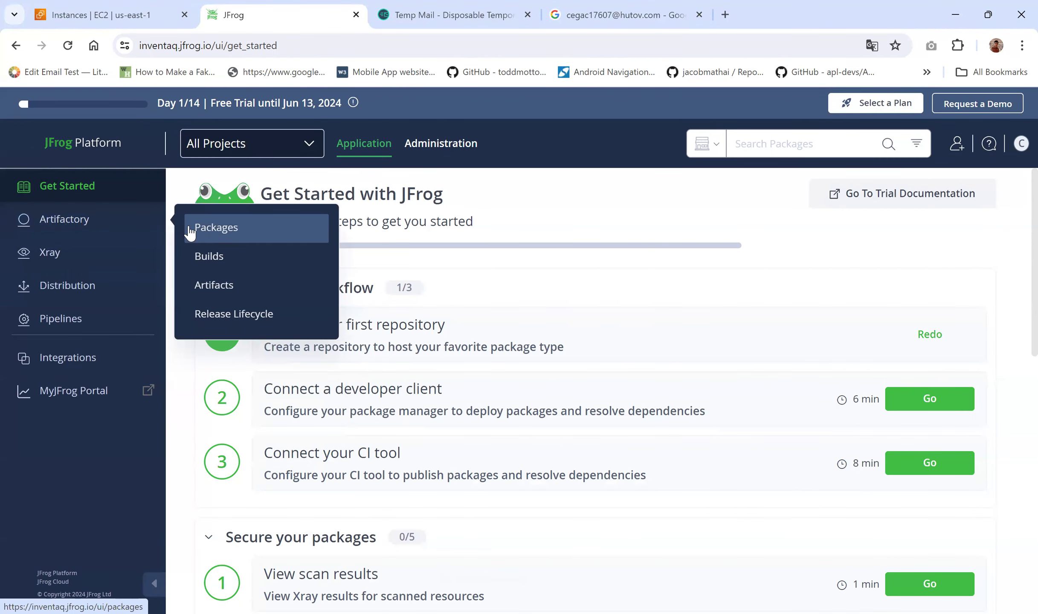
{"action": "left_click", "coordinate": [191, 230]}
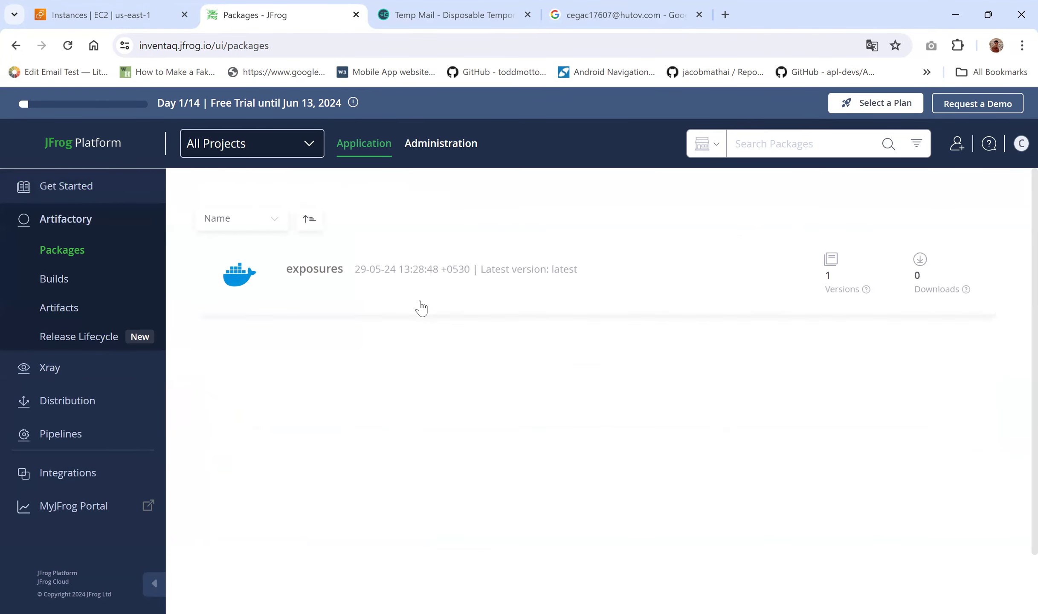
{"action": "left_click", "coordinate": [60, 318]}
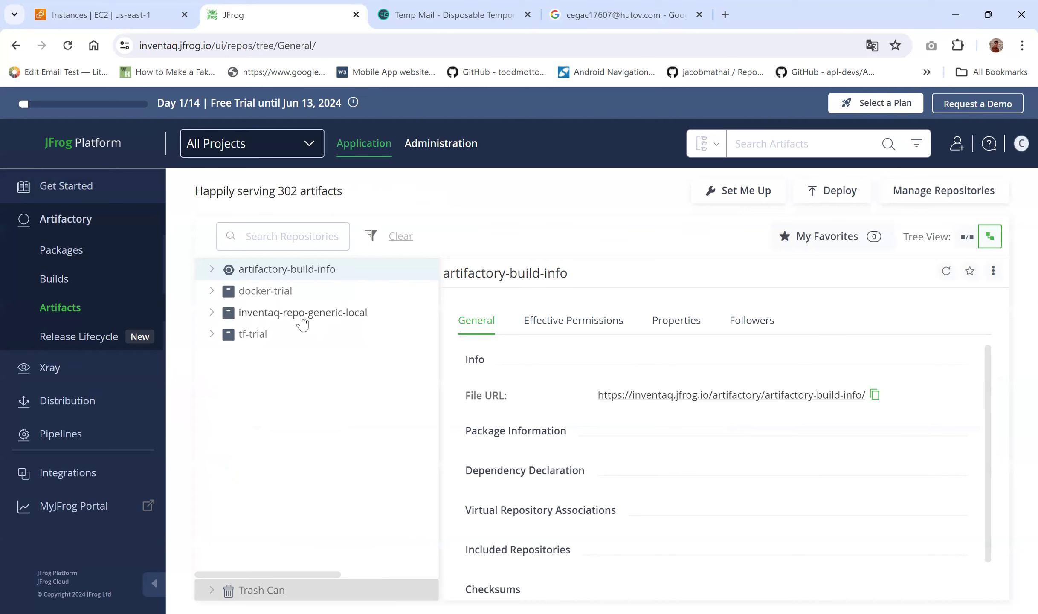
{"action": "left_click", "coordinate": [219, 317]}
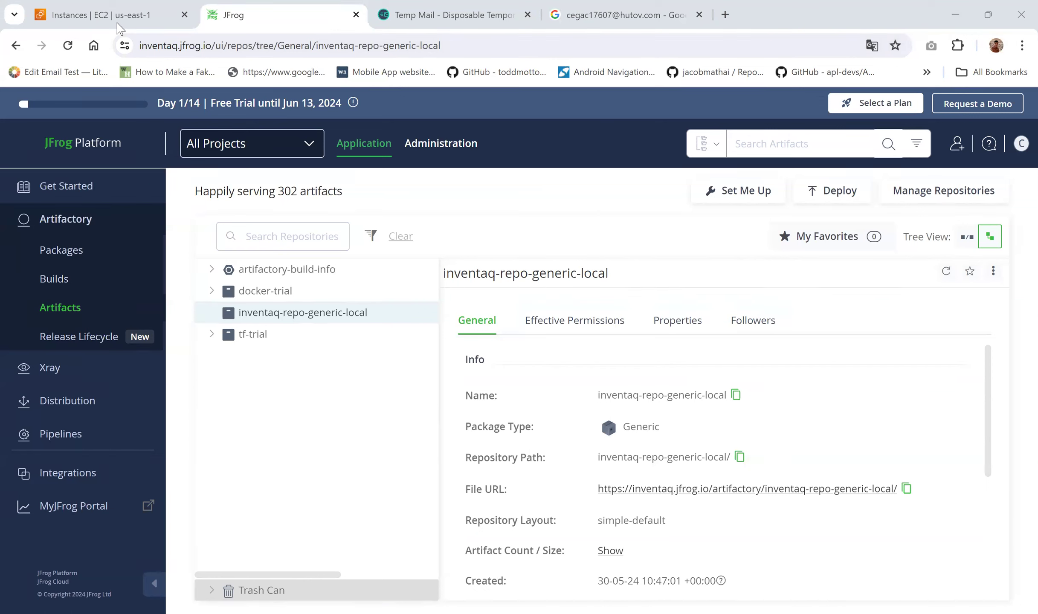
Step: Copy the Jenkins instance's public IP and load it on port 8080 in a new tab
{"action": "left_click", "coordinate": [104, 13]}
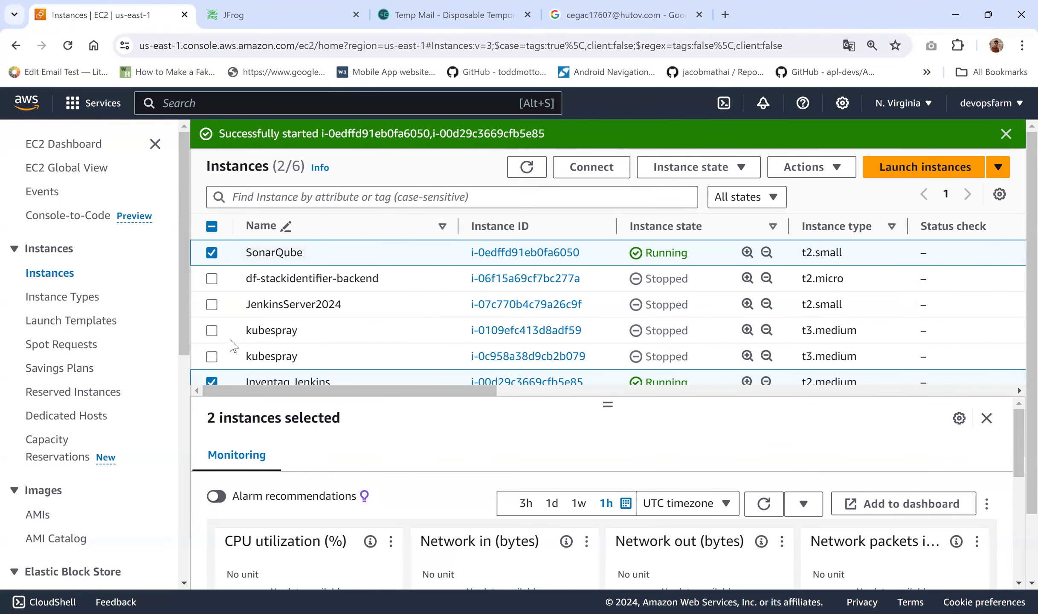
{"action": "left_click", "coordinate": [212, 253]}
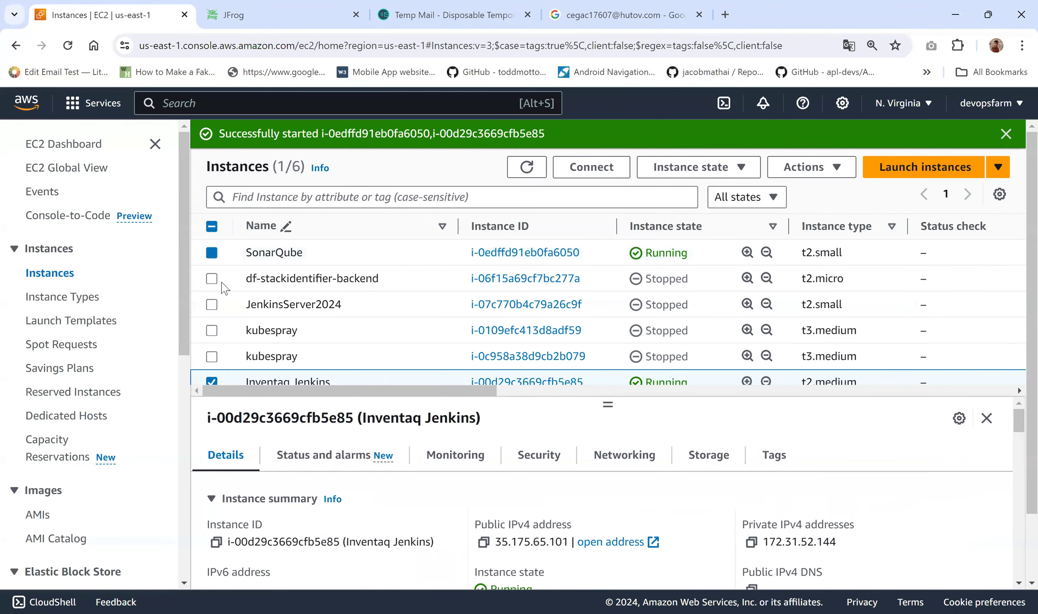
{"action": "left_click", "coordinate": [422, 455]}
{"action": "left_click_drag", "start_coordinate": [607, 411], "coordinate": [625, 300]}
{"action": "left_click", "coordinate": [226, 377]}
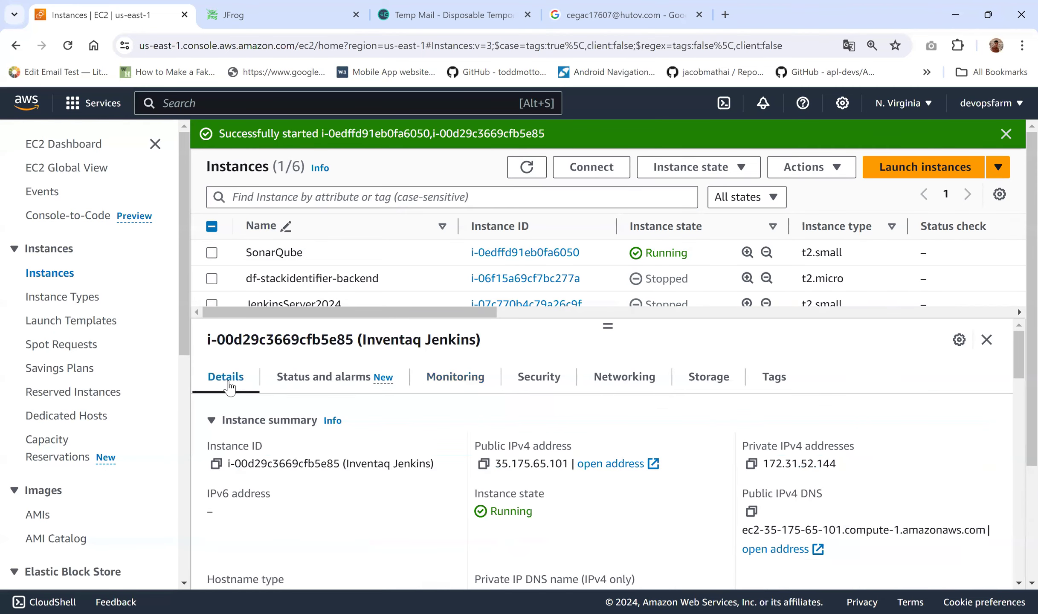
{"action": "left_click", "coordinate": [483, 463]}
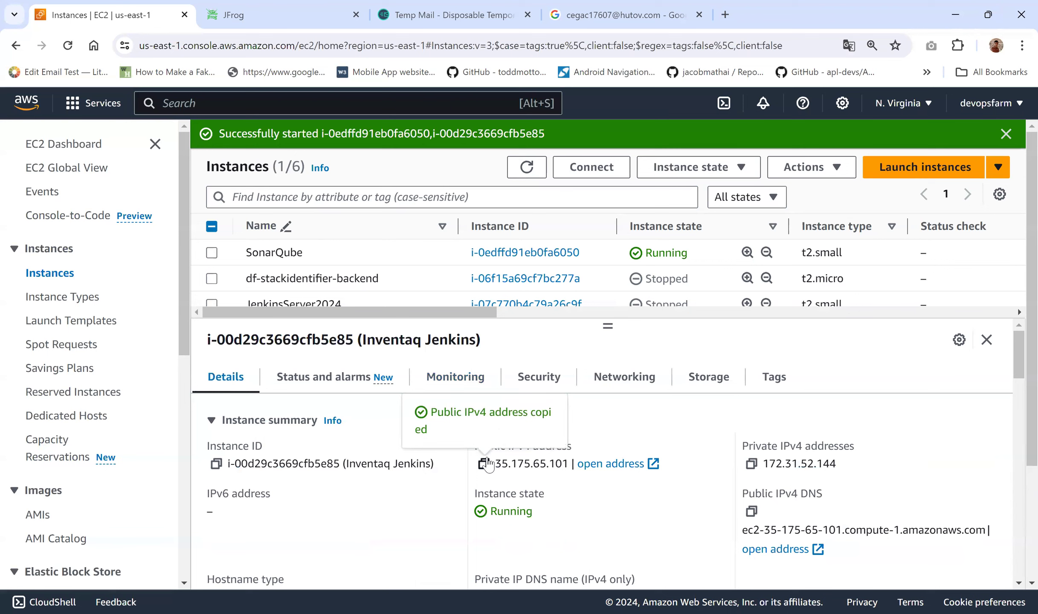
{"action": "left_click", "coordinate": [725, 15]}
{"action": "key", "text": "ctrl+v"}
{"action": "type", "text": ":8080\\"}
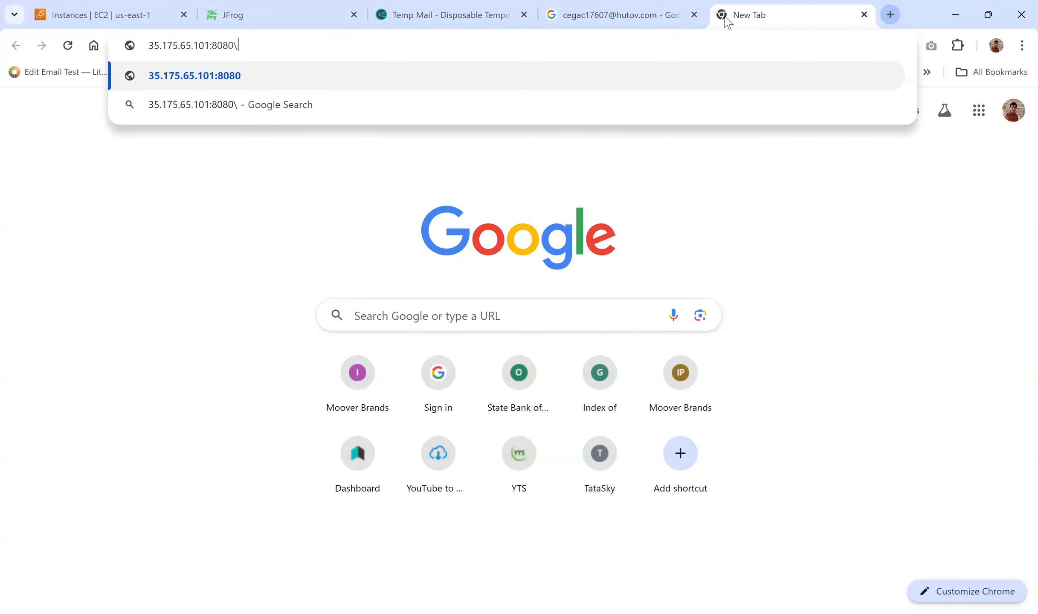
{"action": "key", "text": "BackSpace"}
{"action": "key", "text": "Return"}
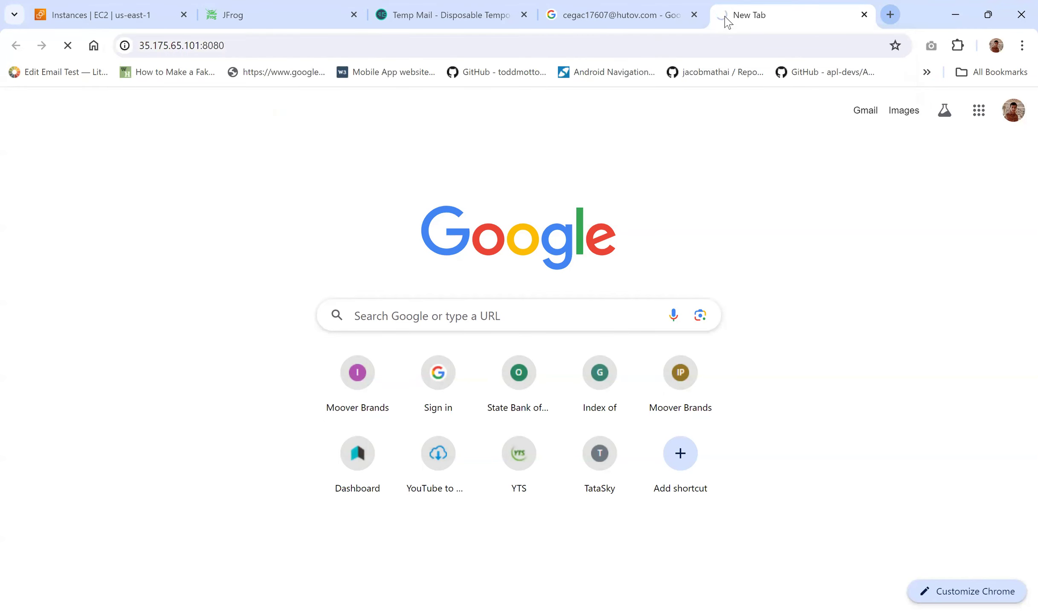
Step: Copy the SonarQube instance's public IP and load 100.27.27.199:9000 in a new tab
{"action": "left_click", "coordinate": [128, 13]}
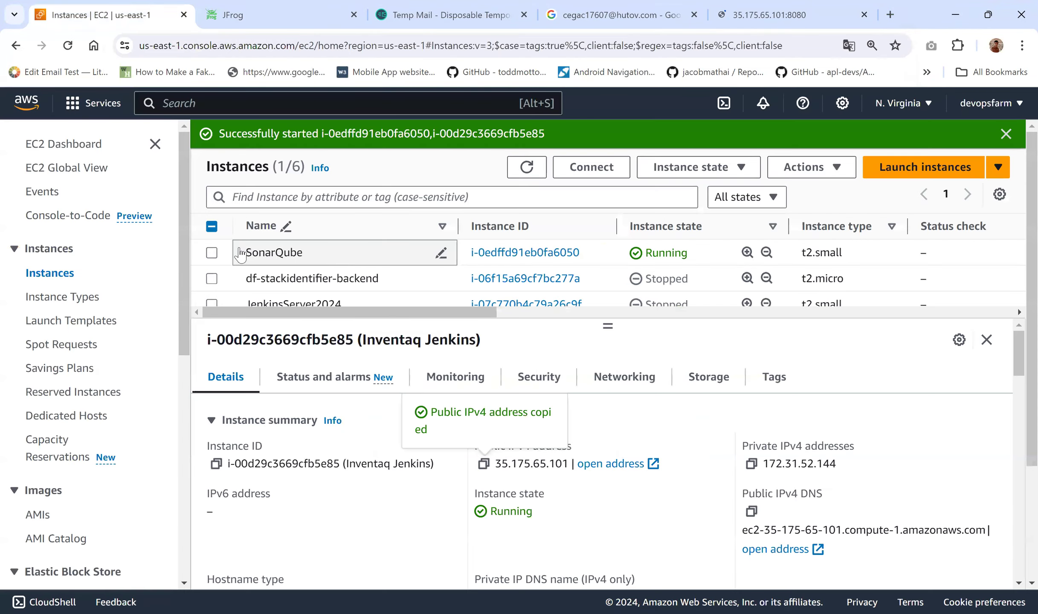
{"action": "scroll", "coordinate": [280, 293], "scroll_direction": "down", "scroll_amount": 4}
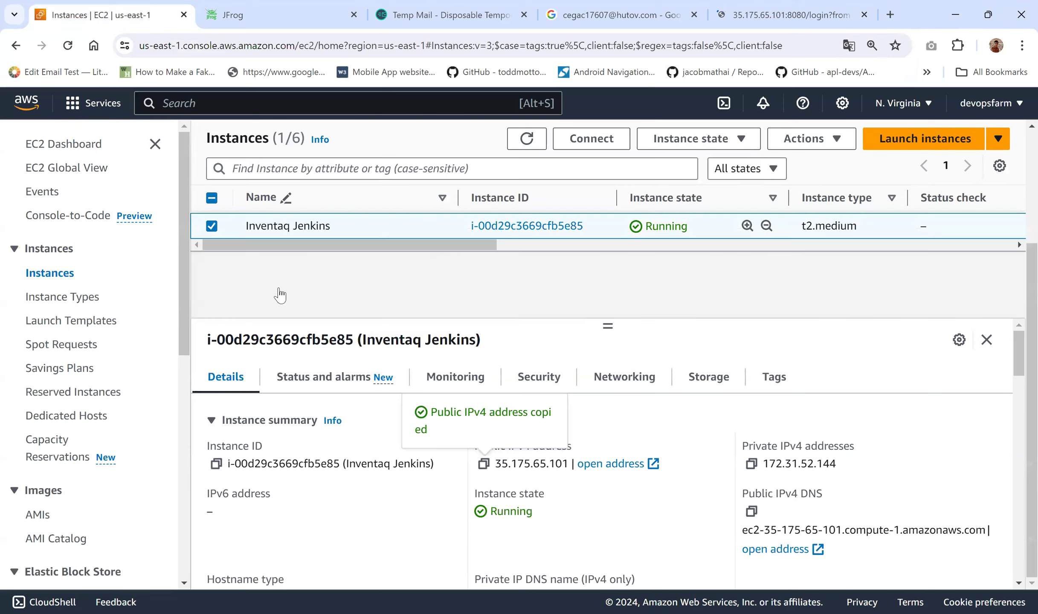
{"action": "left_click", "coordinate": [212, 226]}
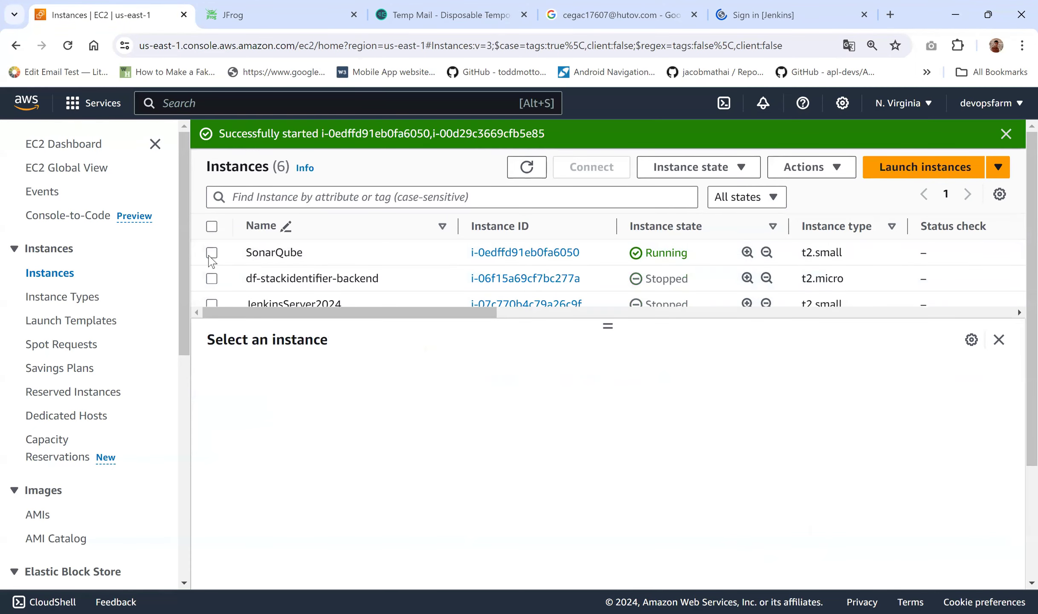
{"action": "left_click", "coordinate": [212, 254]}
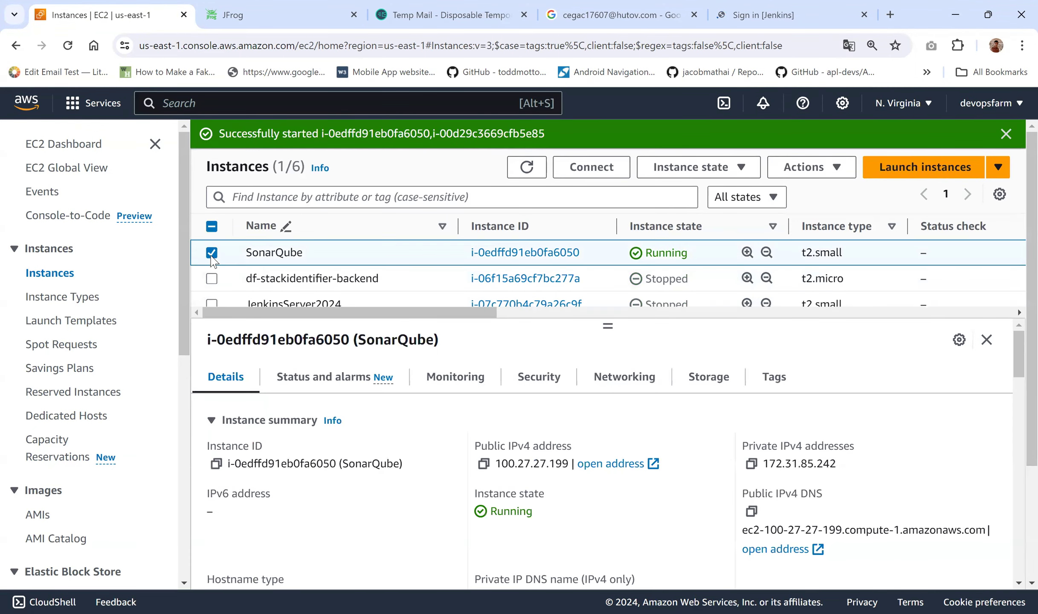
{"action": "left_click", "coordinate": [483, 463]}
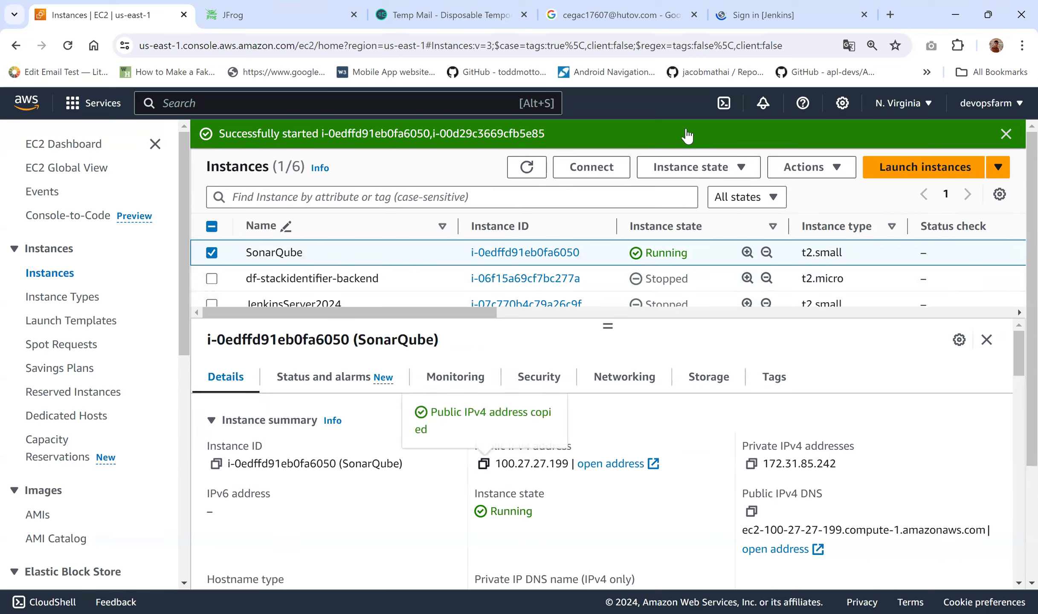
{"action": "left_click", "coordinate": [890, 16]}
{"action": "key", "text": "ctrl+v"}
{"action": "type", "text": ":9000"}
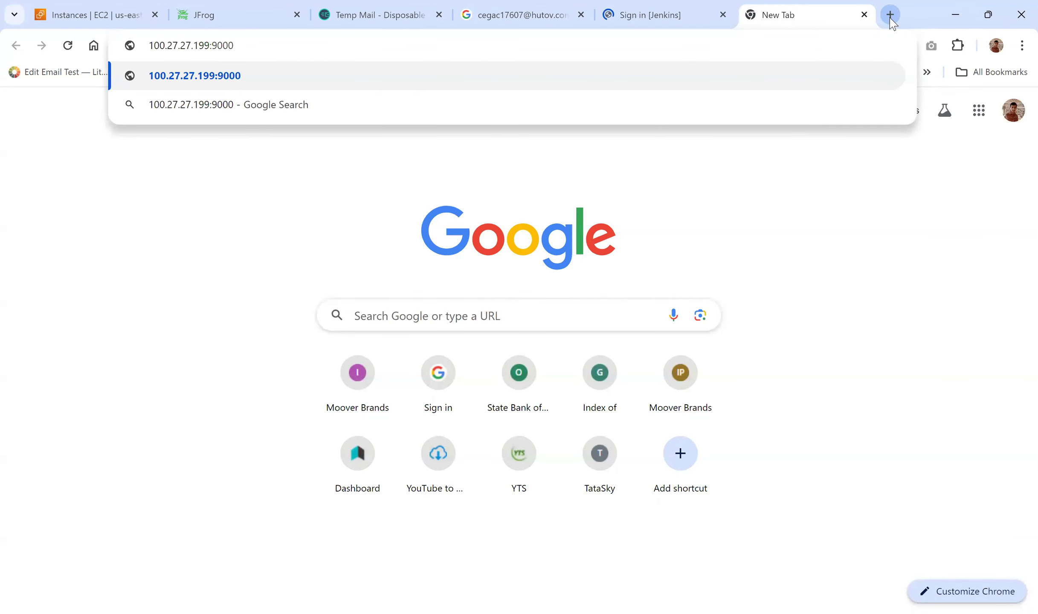
{"action": "key", "text": "Return"}
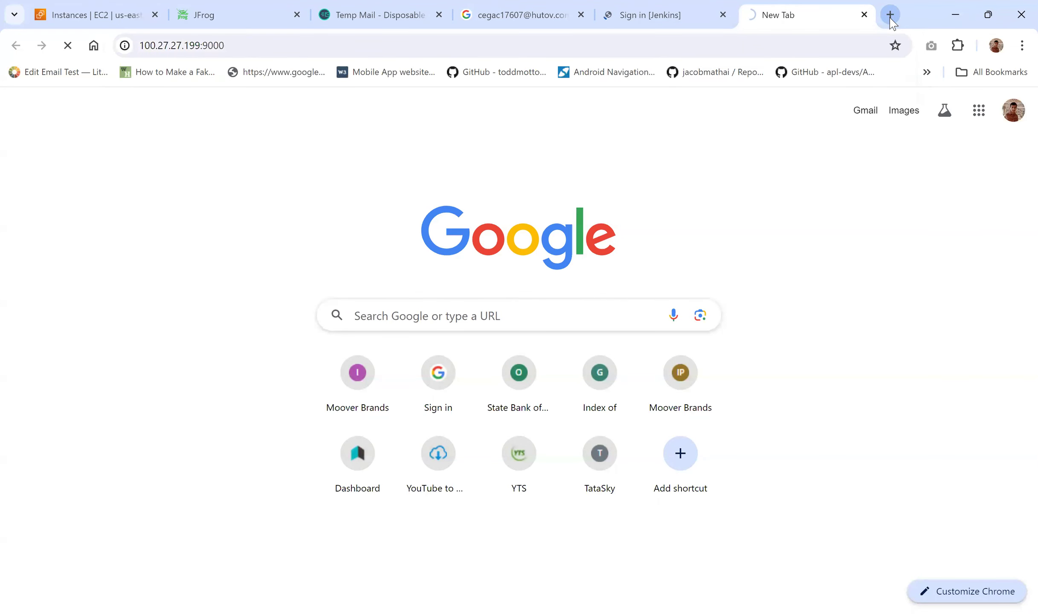
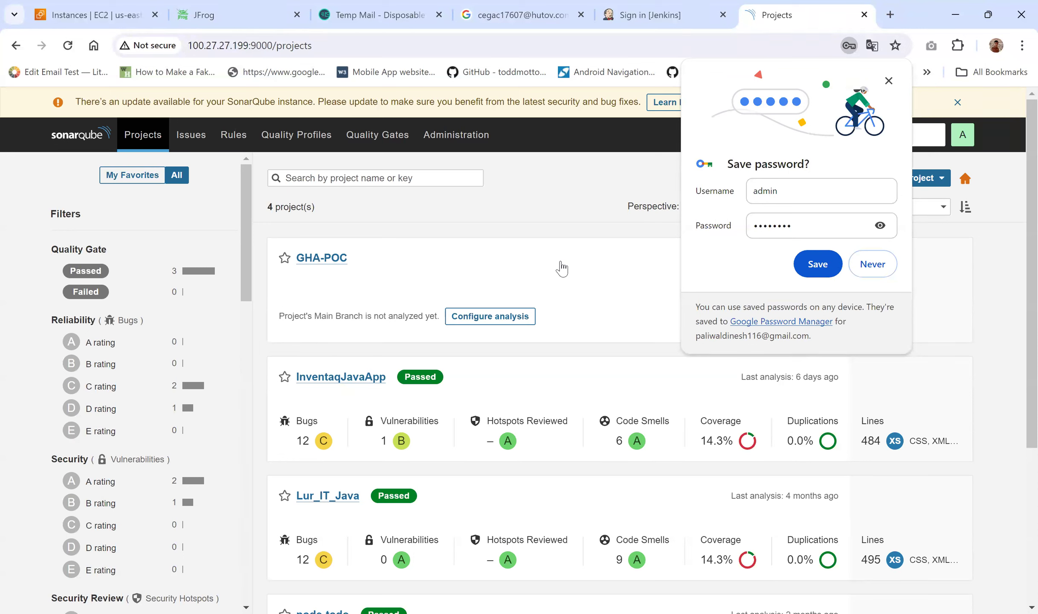
Step: Decline saving the SonarQube password and switch to the Jenkins sign-in tab
{"action": "left_click", "coordinate": [872, 265]}
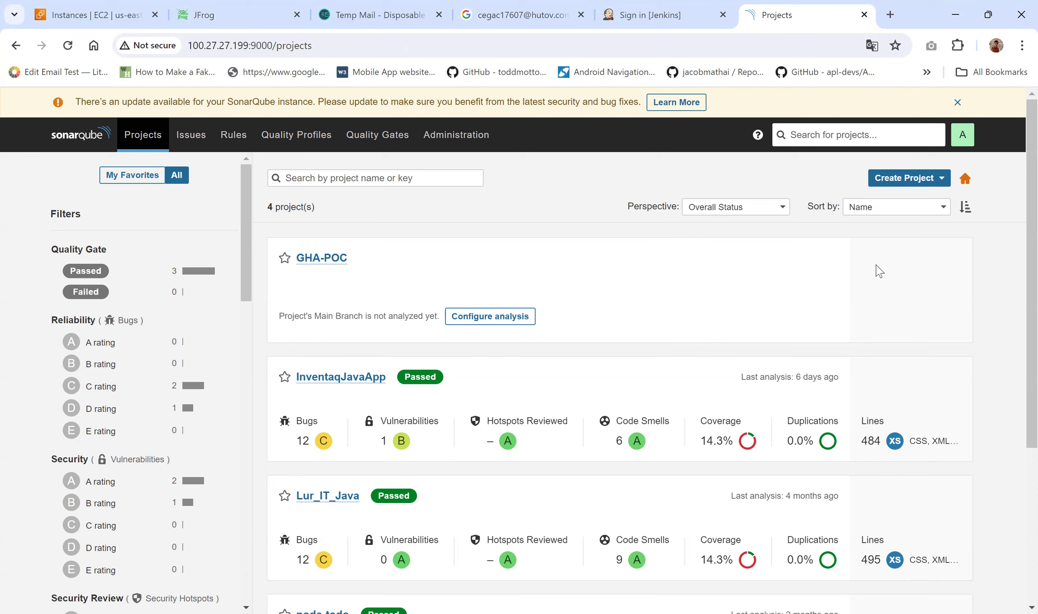
{"action": "left_click", "coordinate": [651, 13]}
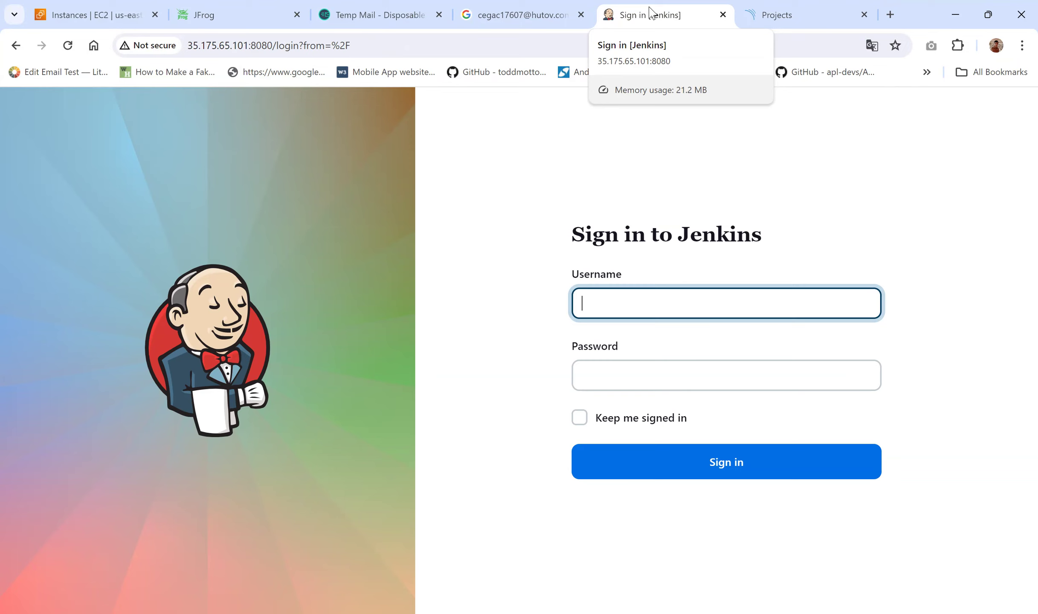
Step: Sign in to Jenkins as admin, open Manage Jenkins, then return to the SonarQube tab
{"action": "type", "text": "admin"}
{"action": "key", "text": "Tab"}
{"action": "type", "text": "admin"}
{"action": "key", "text": "Return"}
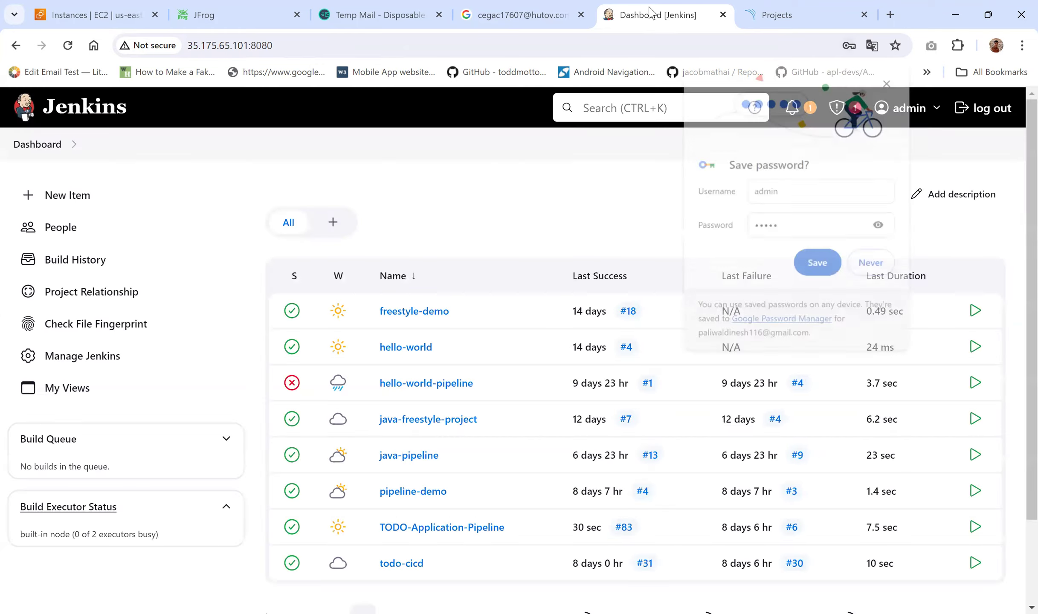
{"action": "left_click", "coordinate": [881, 268]}
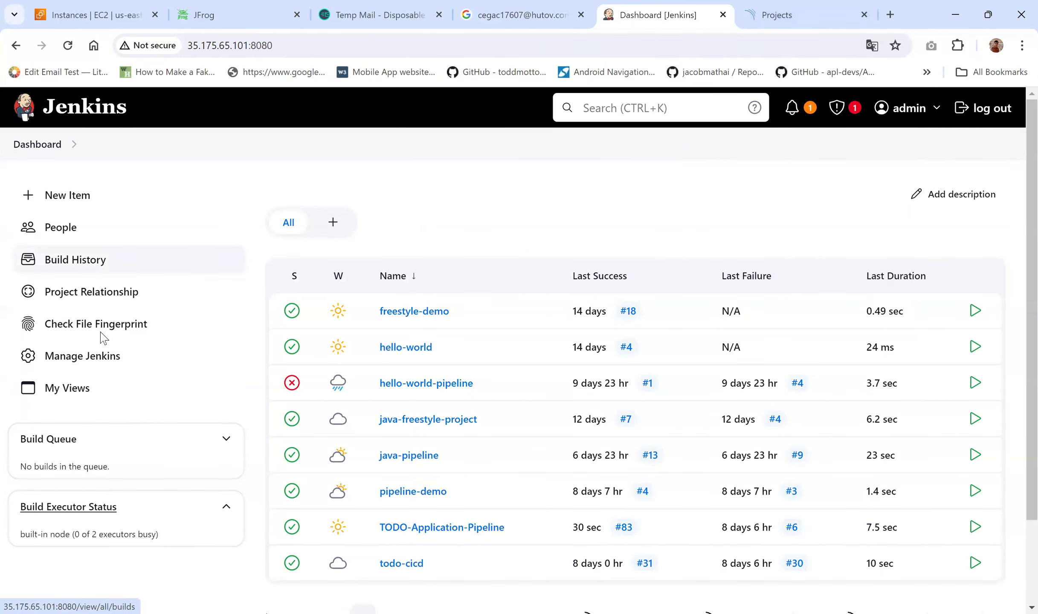
{"action": "left_click", "coordinate": [73, 358]}
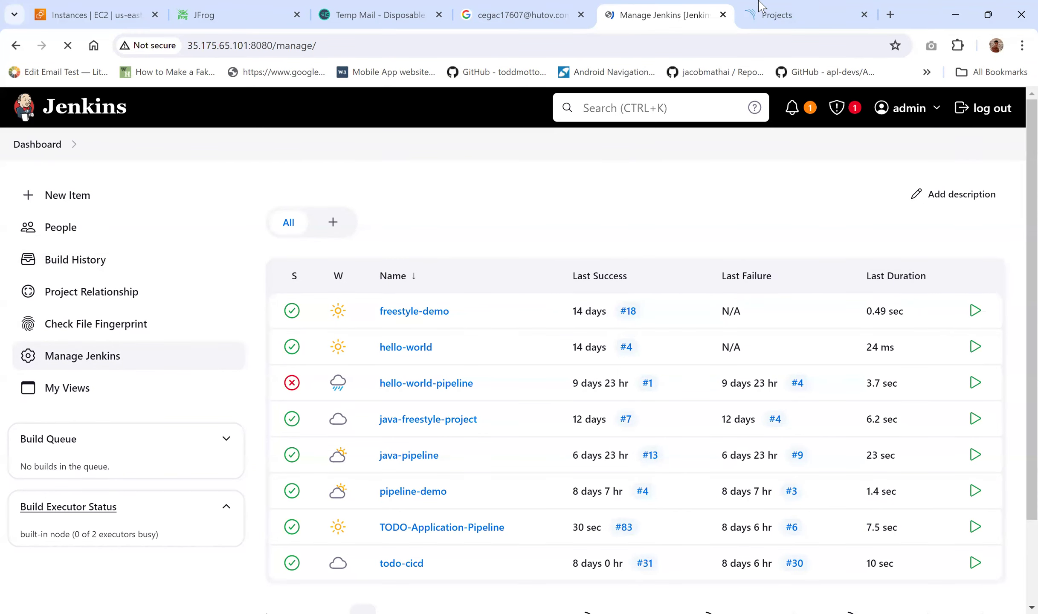
{"action": "left_click", "coordinate": [782, 5]}
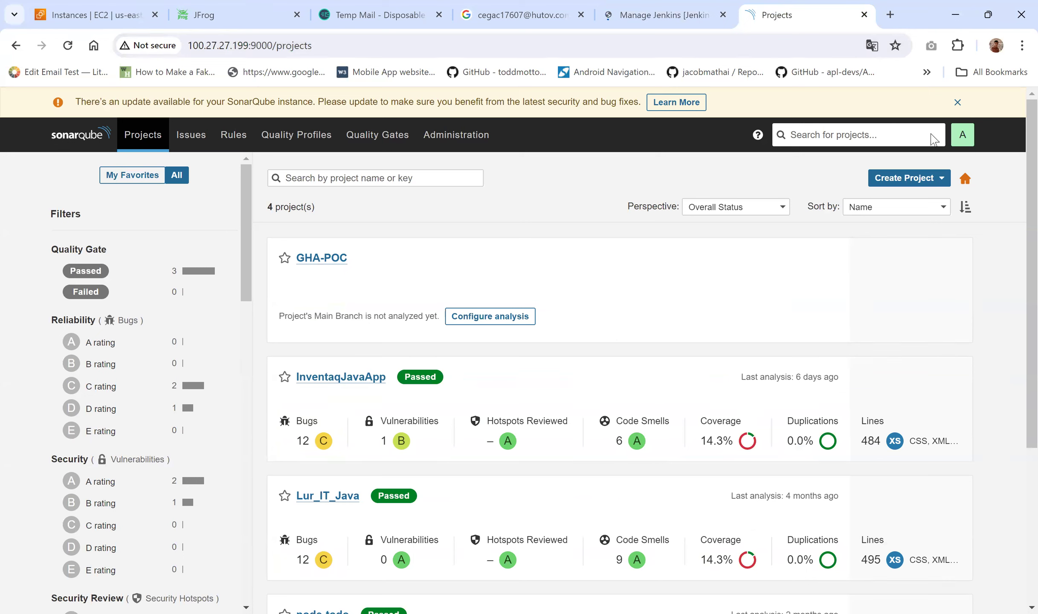
Step: Open Administration > Configuration > Webhooks and start editing inventaq-jenkins-webhook
{"action": "left_click", "coordinate": [957, 102]}
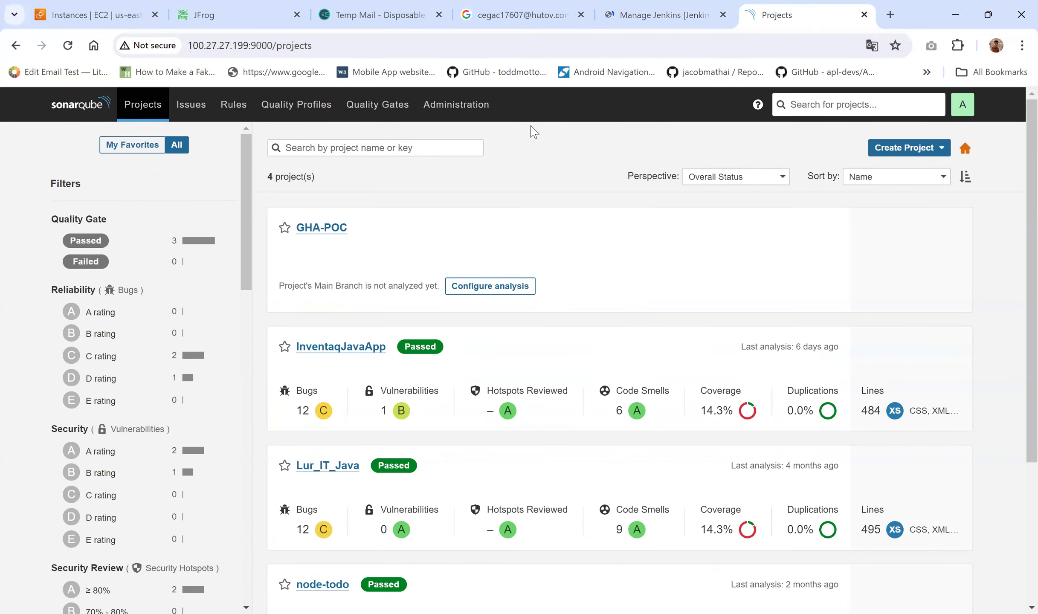
{"action": "left_click", "coordinate": [457, 112]}
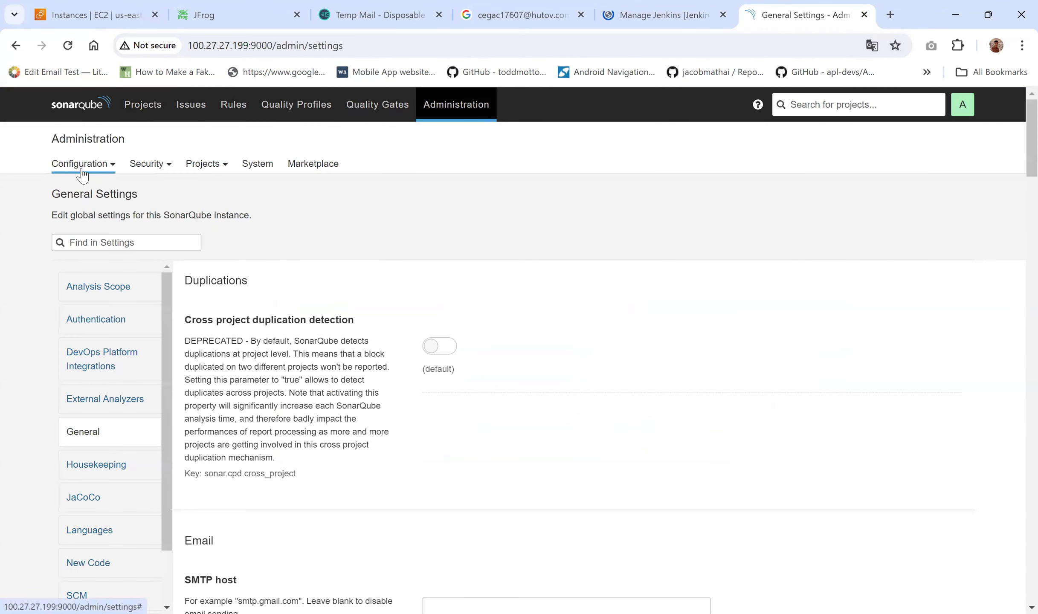
{"action": "left_click", "coordinate": [82, 170]}
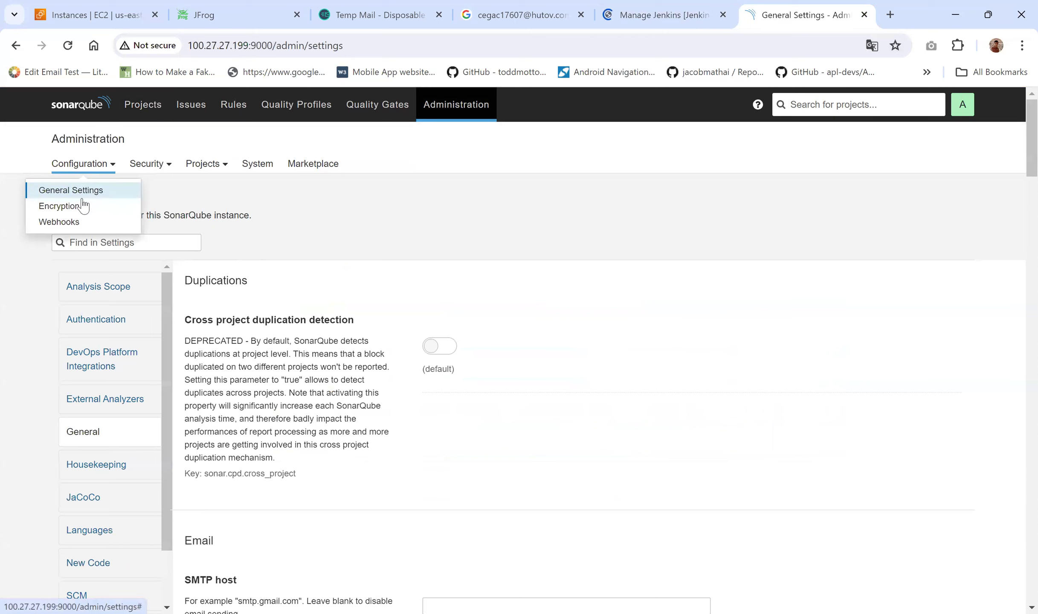
{"action": "left_click", "coordinate": [83, 221]}
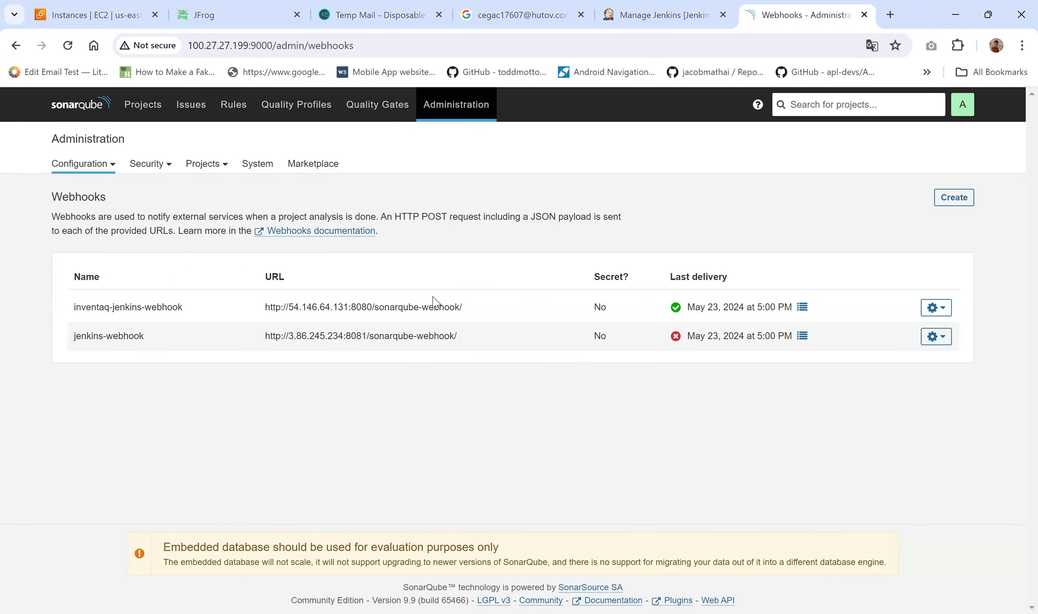
{"action": "left_click", "coordinate": [934, 309]}
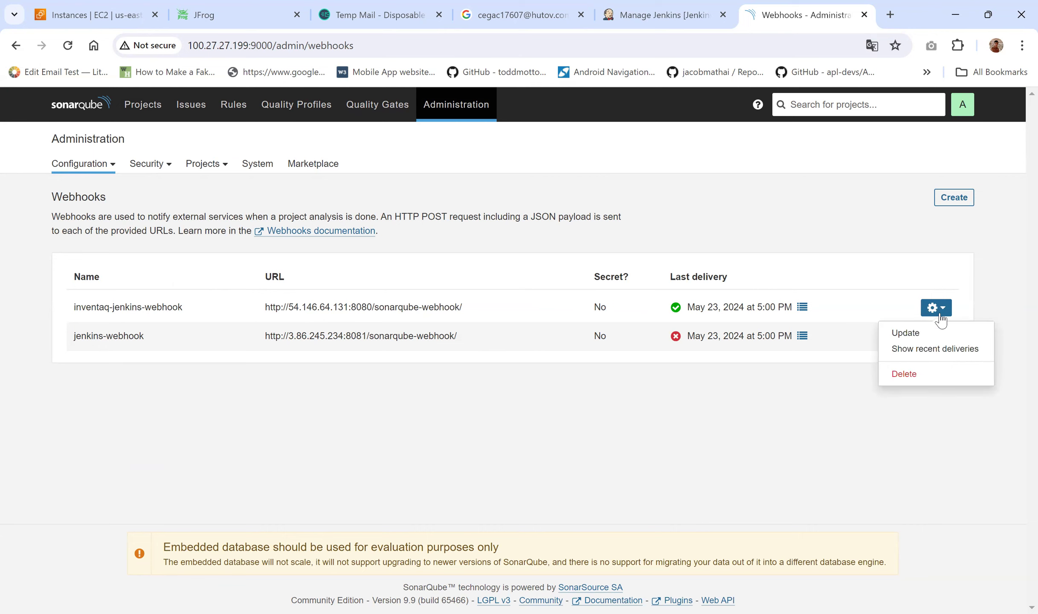
{"action": "left_click", "coordinate": [909, 337]}
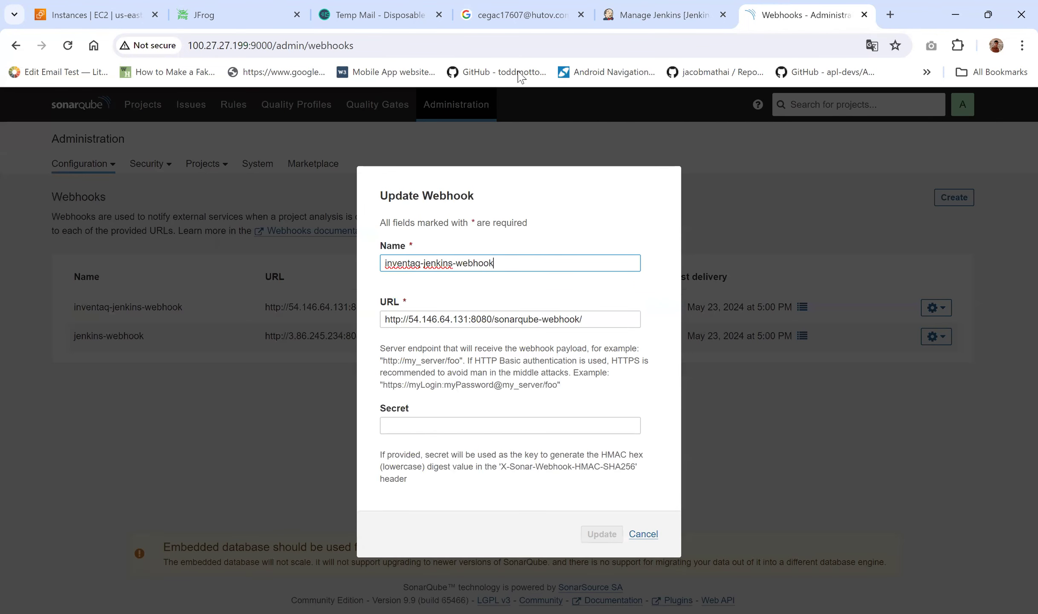
{"action": "left_click", "coordinate": [653, 14]}
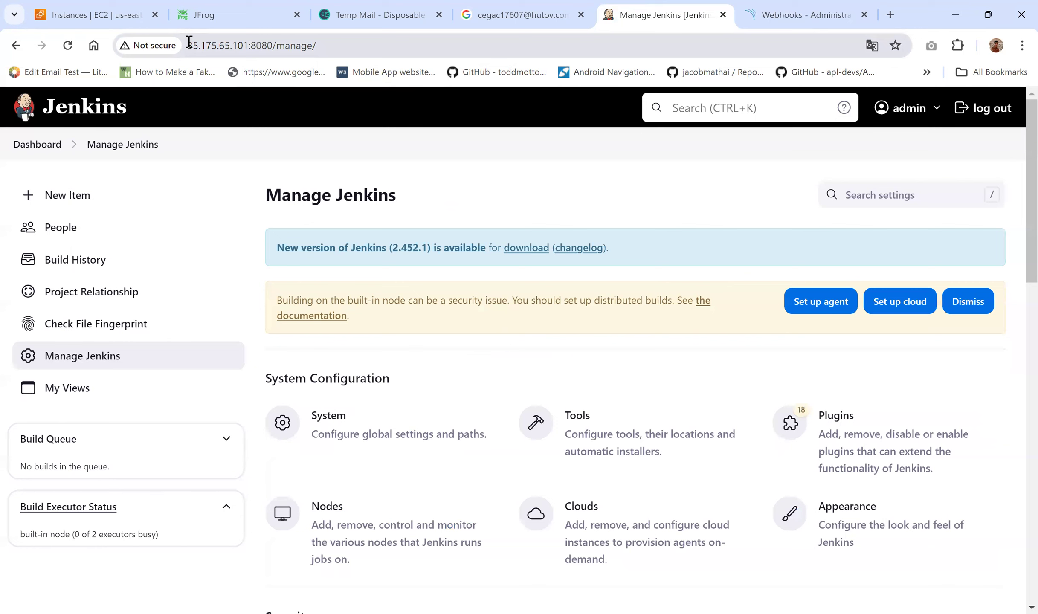
{"action": "left_click", "coordinate": [242, 40]}
{"action": "double_click", "coordinate": [241, 42]}
{"action": "key", "text": "ctrl+c"}
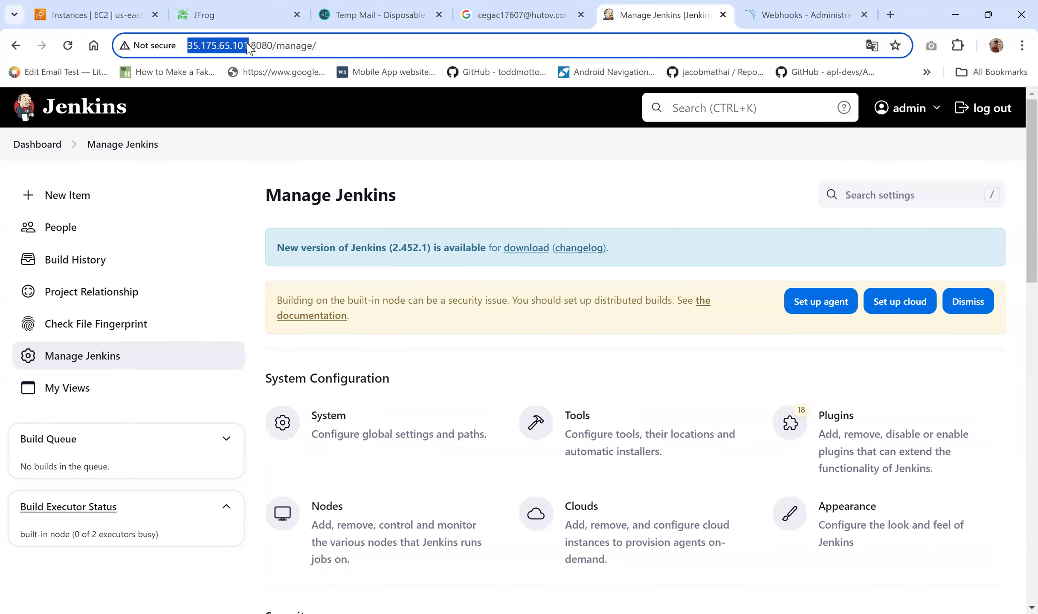
{"action": "left_click", "coordinate": [806, 15]}
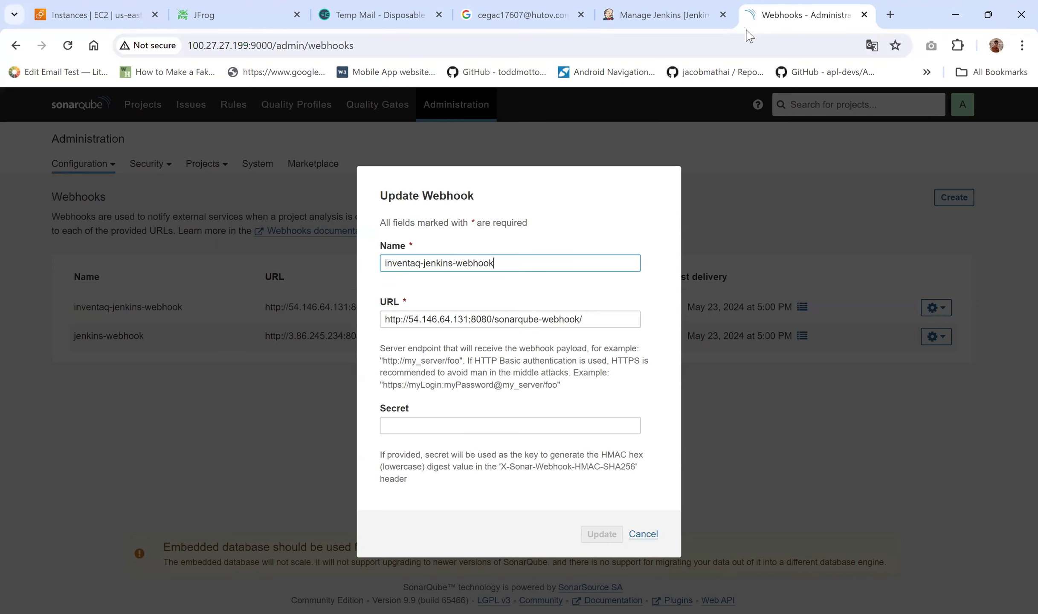
{"action": "left_click_drag", "start_coordinate": [409, 319], "coordinate": [468, 319]}
{"action": "key", "text": "ctrl+v"}
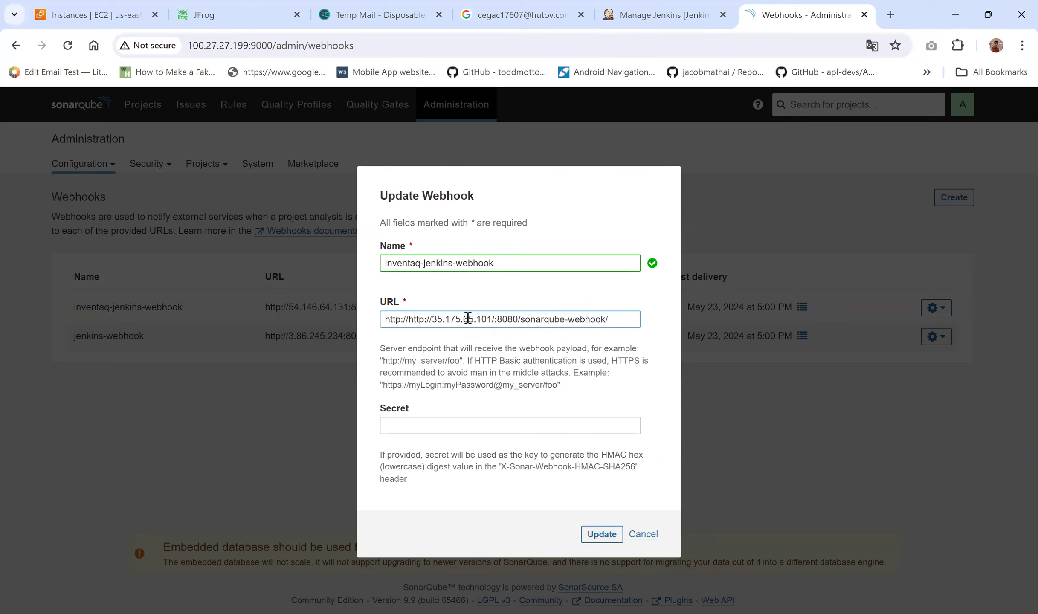
{"action": "left_click_drag", "start_coordinate": [410, 319], "coordinate": [349, 313]}
{"action": "key", "text": "BackSpace"}
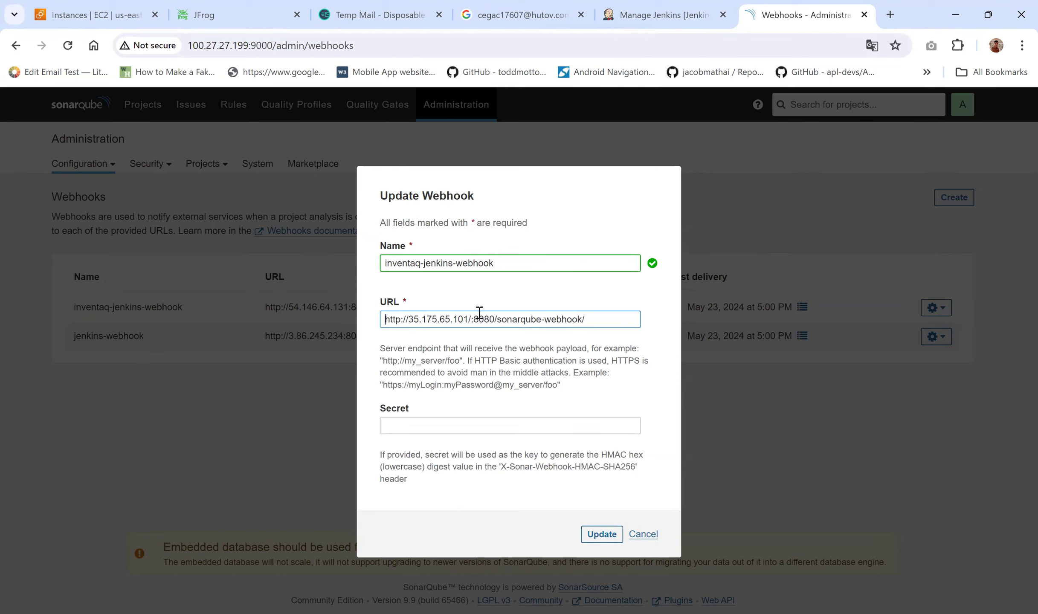
{"action": "left_click", "coordinate": [471, 320]}
{"action": "key", "text": "BackSpace"}
{"action": "type", "text": ":"}
{"action": "left_click", "coordinate": [606, 536]}
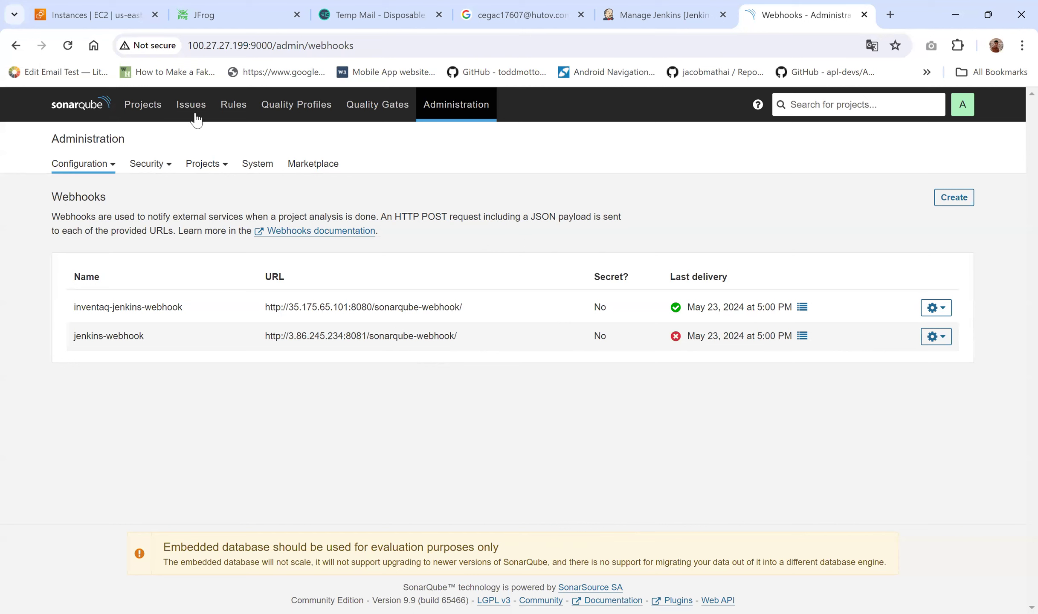
Step: Undo the stray paste in the address bar and return to the SonarQube Projects page
{"action": "left_click_drag", "start_coordinate": [192, 47], "coordinate": [252, 47]}
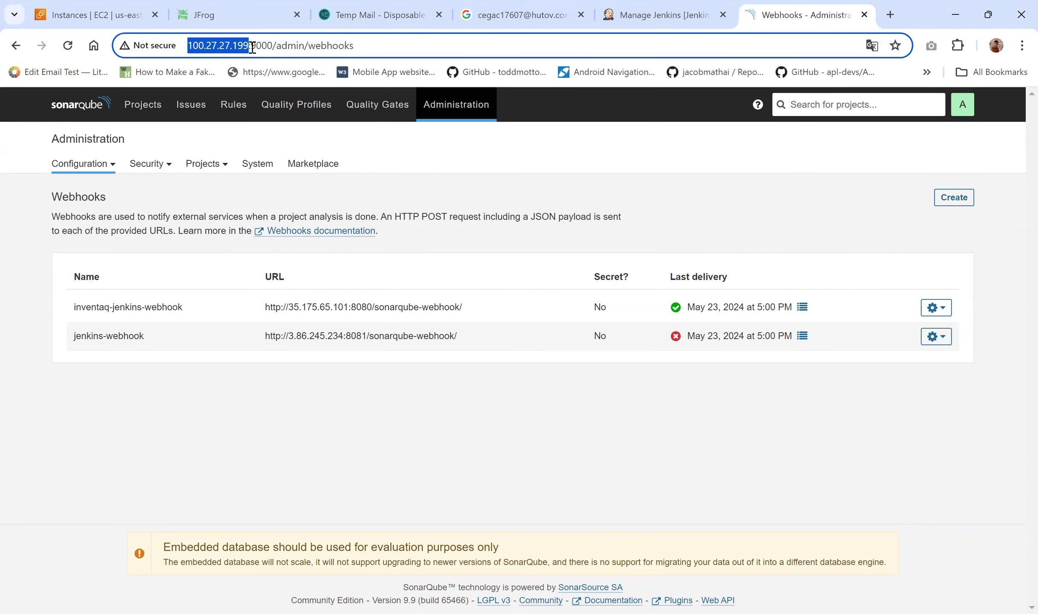
{"action": "key", "text": "ctrl+v"}
{"action": "key", "text": "ctrl+v"}
{"action": "key", "text": "ctrl+z"}
{"action": "key", "text": "ctrl+z"}
{"action": "key", "text": "ctrl+c"}
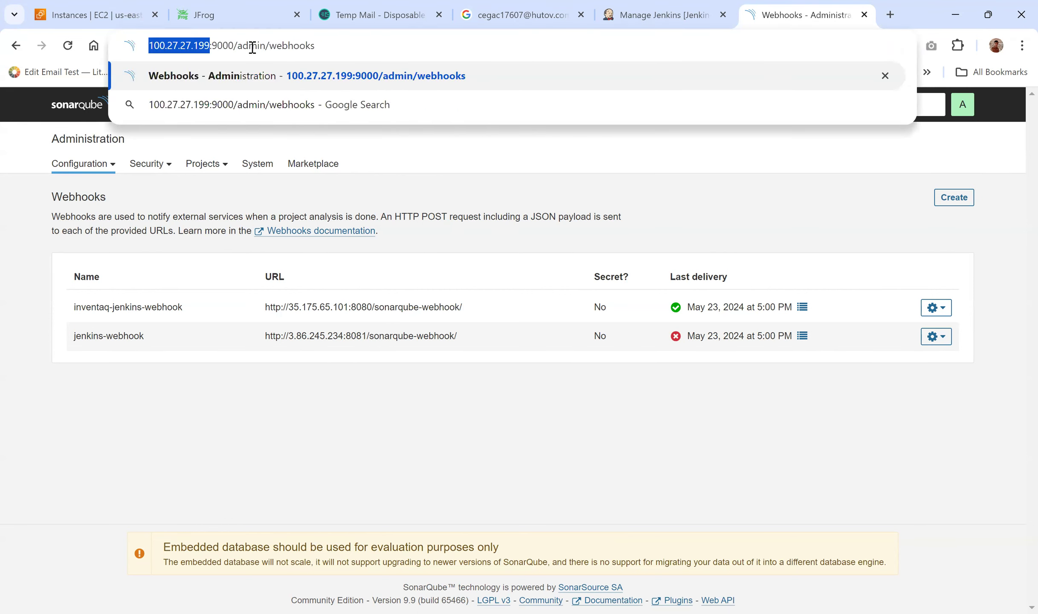
{"action": "left_click", "coordinate": [259, 401]}
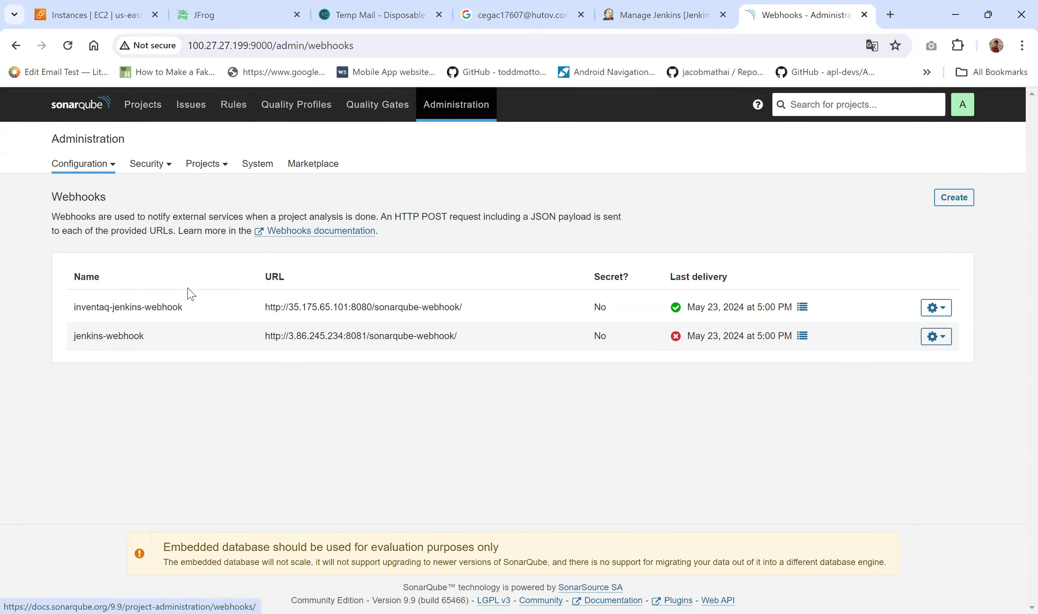
{"action": "left_click", "coordinate": [81, 107]}
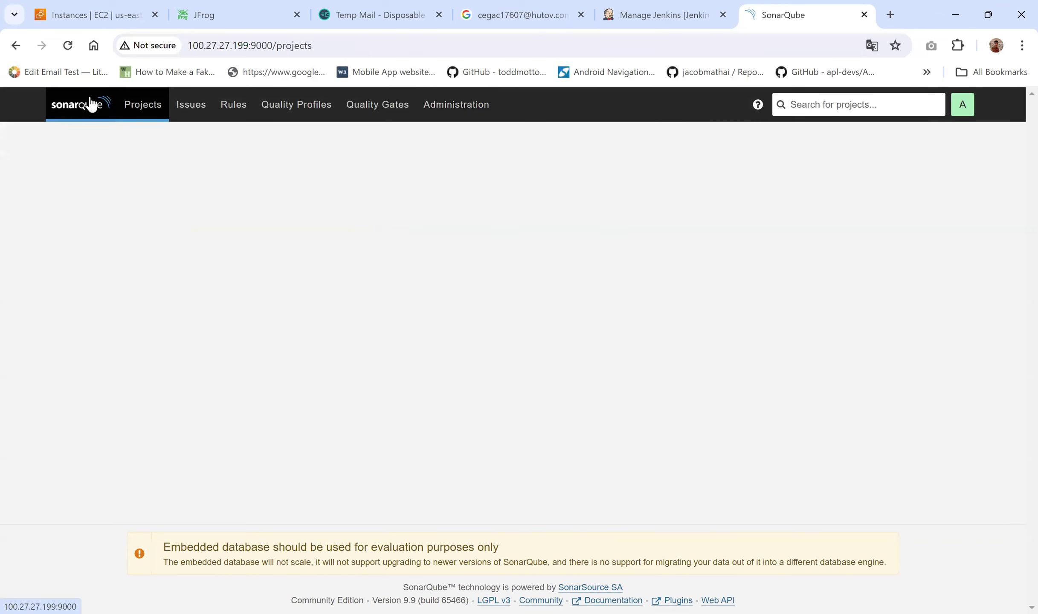
Step: Open the Jenkins System configuration from Manage Jenkins
{"action": "left_click", "coordinate": [623, 17]}
{"action": "scroll", "coordinate": [409, 413], "scroll_direction": "down", "scroll_amount": 2}
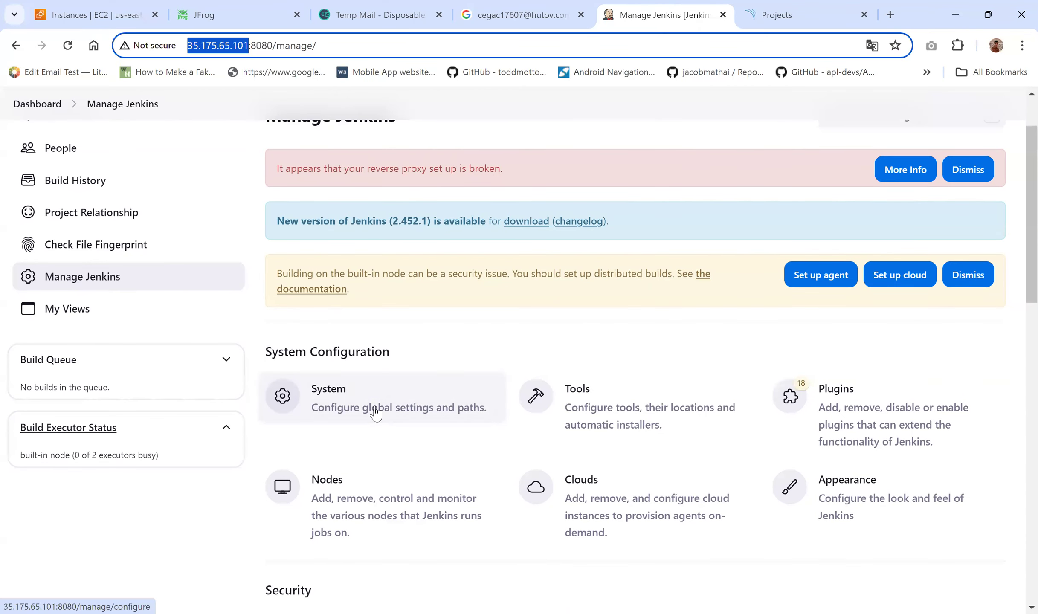
{"action": "left_click", "coordinate": [375, 412]}
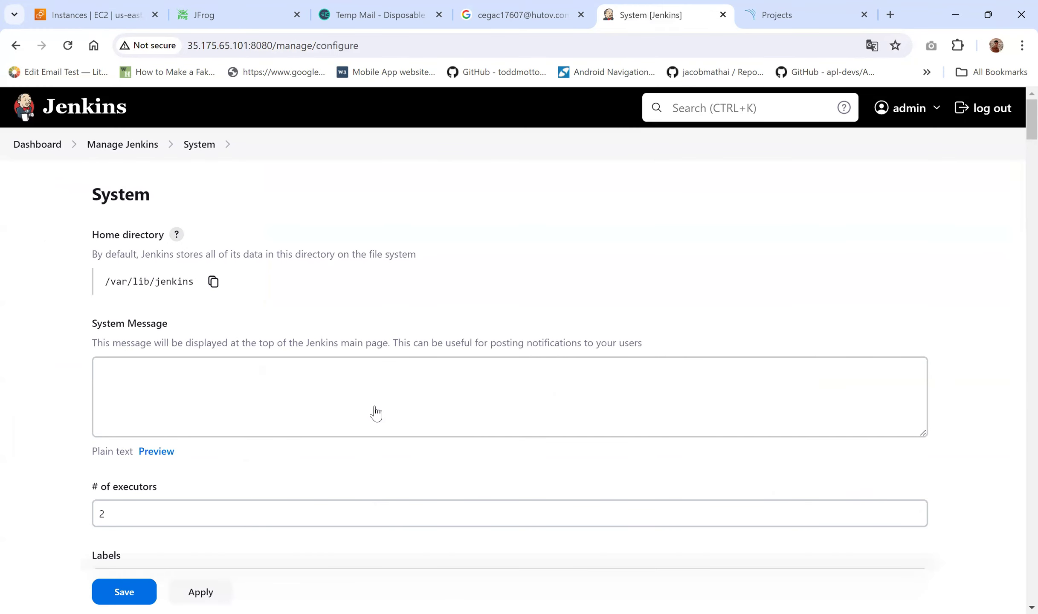
{"action": "scroll", "coordinate": [375, 412], "scroll_direction": "down", "scroll_amount": 12}
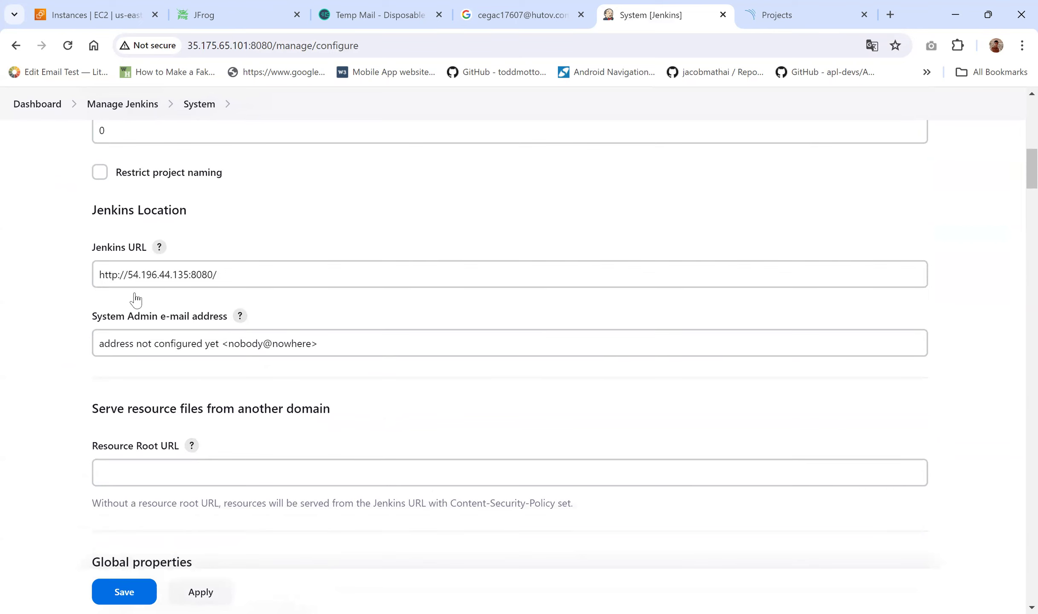
{"action": "scroll", "coordinate": [134, 273], "scroll_direction": "down", "scroll_amount": 8}
{"action": "scroll", "coordinate": [134, 290], "scroll_direction": "down", "scroll_amount": 7}
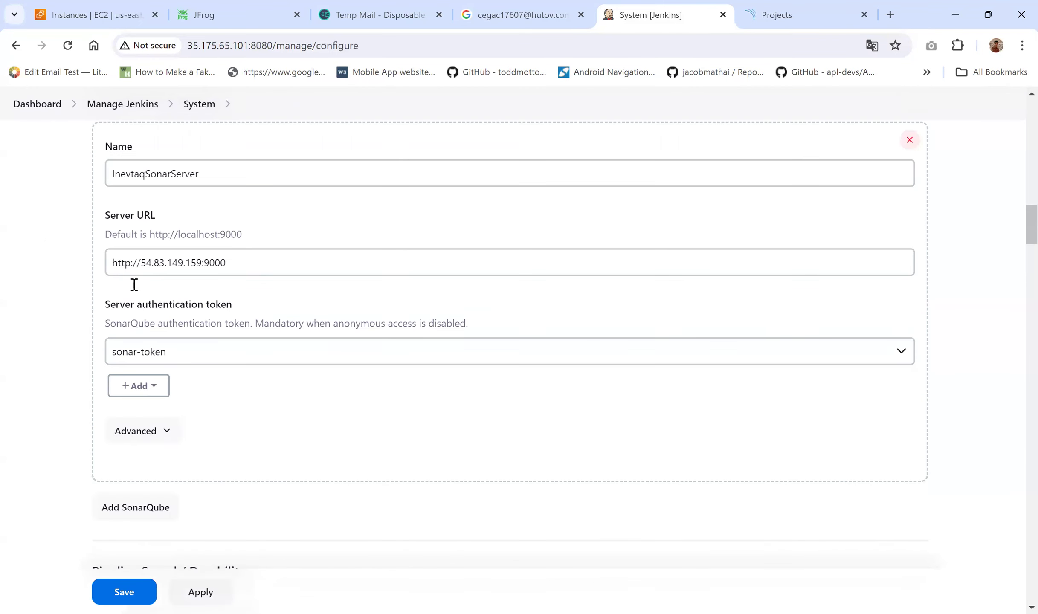
{"action": "left_click", "coordinate": [140, 231]}
{"action": "left_click_drag", "start_coordinate": [143, 232], "coordinate": [202, 228]}
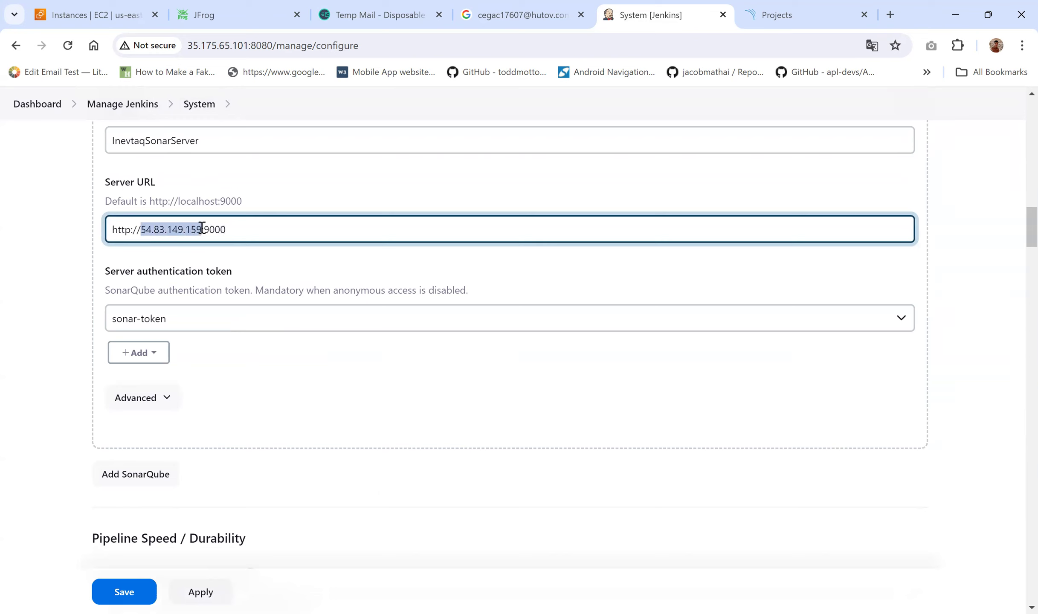
{"action": "key", "text": "ctrl+v"}
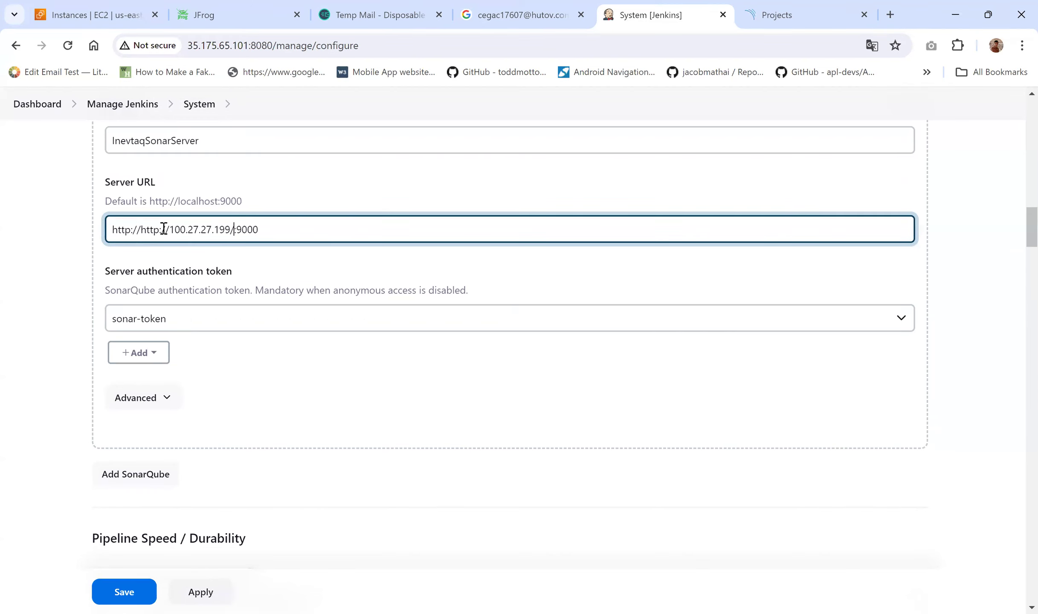
{"action": "left_click_drag", "start_coordinate": [141, 232], "coordinate": [101, 234]}
{"action": "key", "text": "BackSpace"}
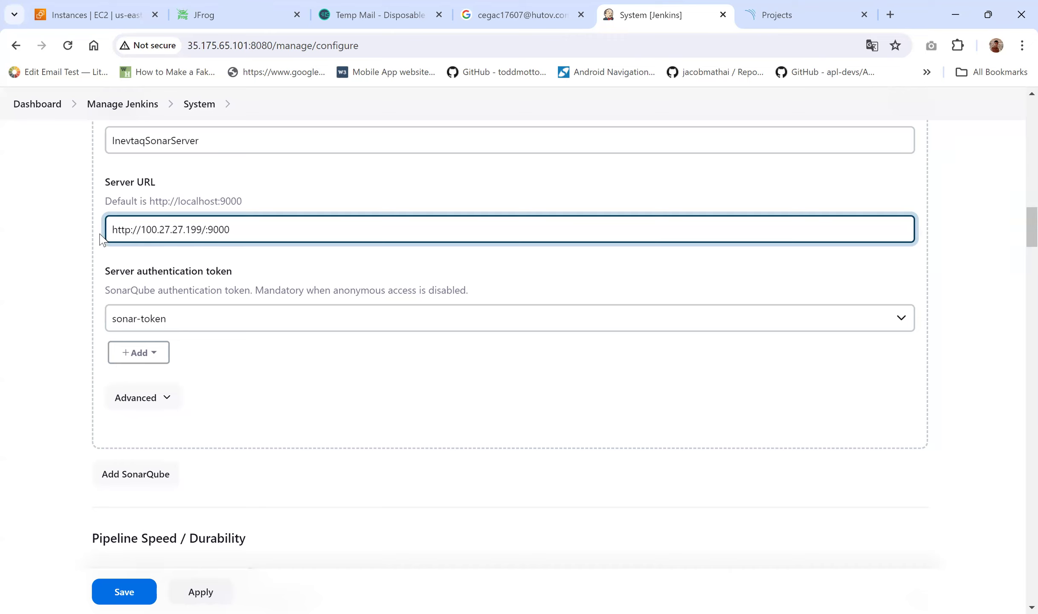
{"action": "key", "text": "BackSpace"}
{"action": "scroll", "coordinate": [71, 245], "scroll_direction": "down", "scroll_amount": 15}
{"action": "scroll", "coordinate": [206, 427], "scroll_direction": "down", "scroll_amount": 20}
{"action": "scroll", "coordinate": [208, 475], "scroll_direction": "down", "scroll_amount": 15}
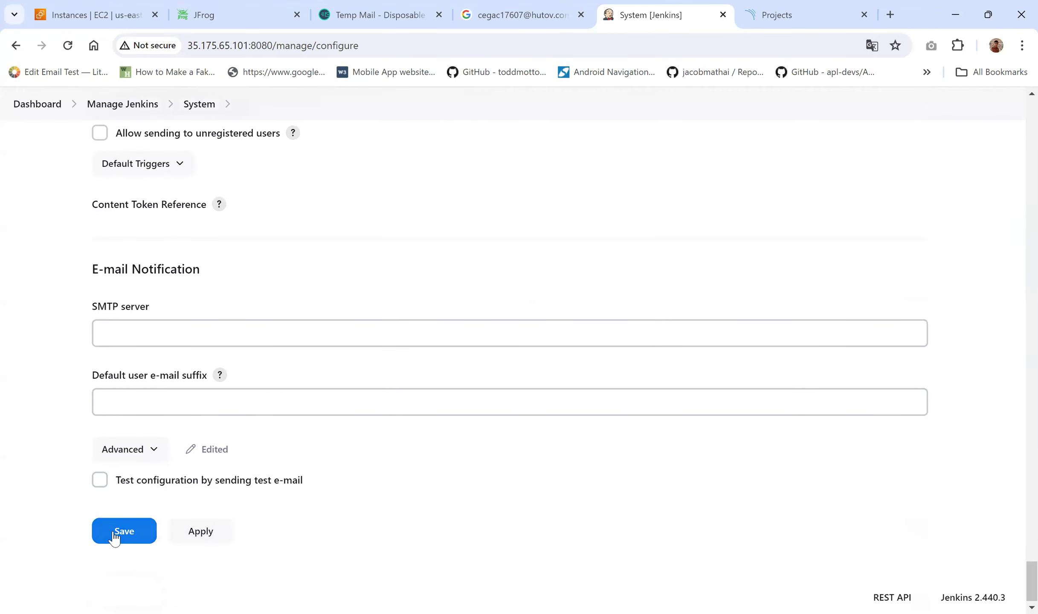
{"action": "left_click", "coordinate": [200, 532]}
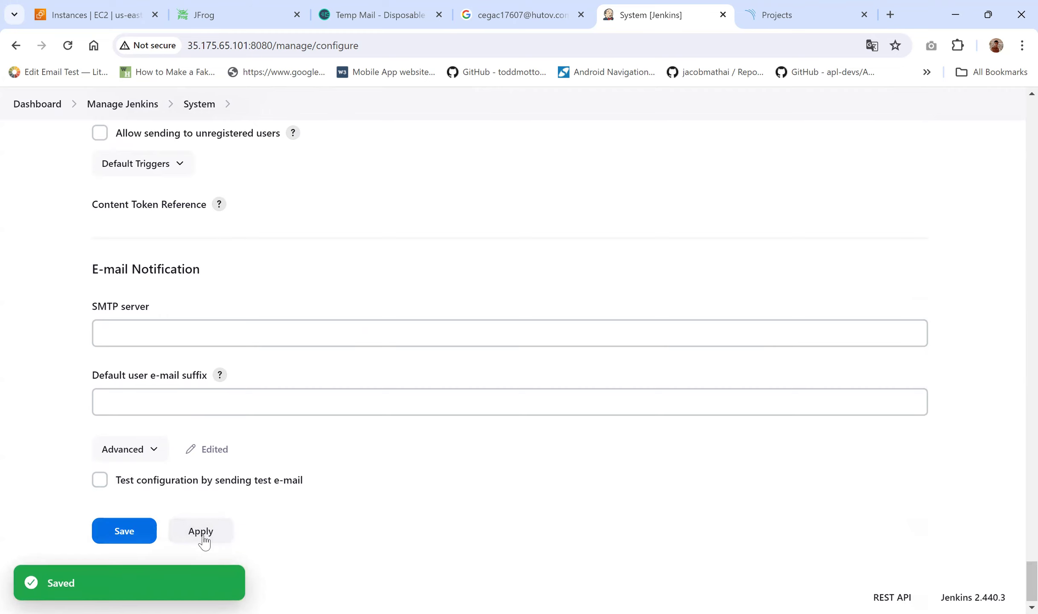
Step: Search the configuration page for an Artifactory/JFrog section, then go back to Manage Jenkins
{"action": "scroll", "coordinate": [308, 447], "scroll_direction": "up", "scroll_amount": 18}
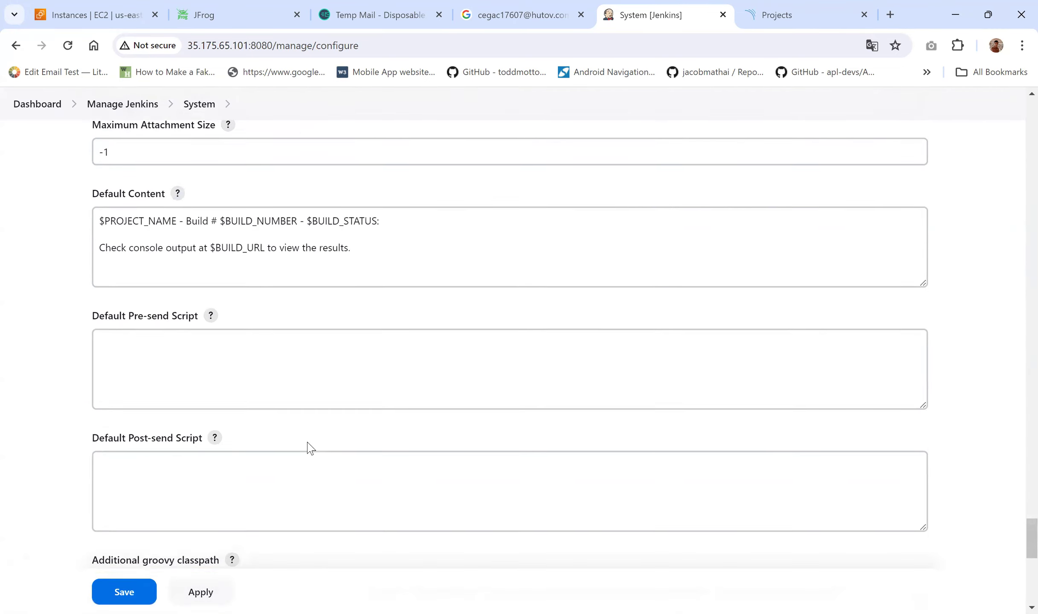
{"action": "scroll", "coordinate": [90, 441], "scroll_direction": "up", "scroll_amount": 20}
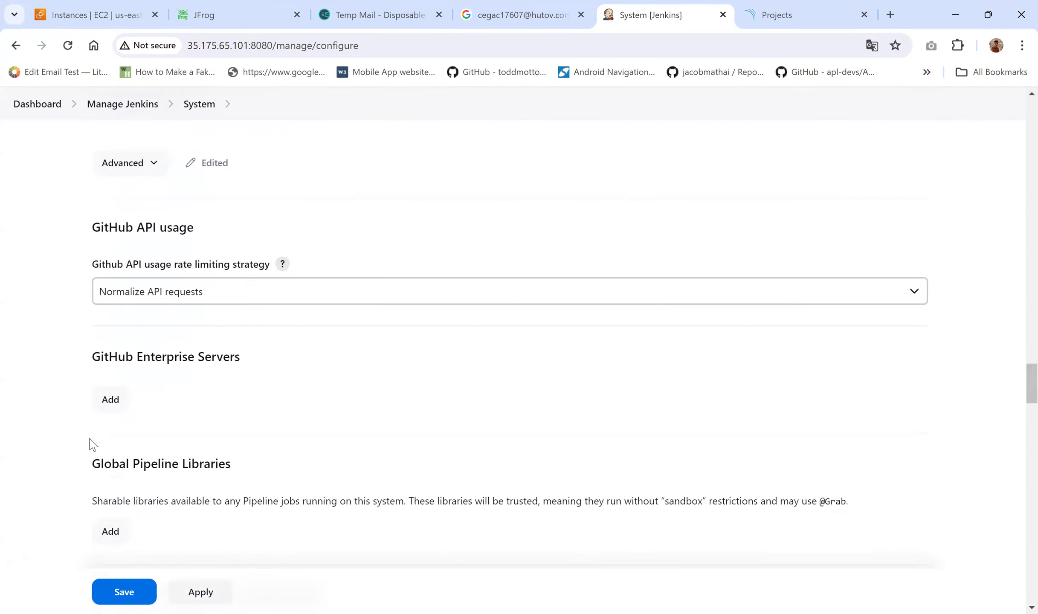
{"action": "key", "text": "ctrl+f"}
{"action": "scroll", "coordinate": [90, 442], "scroll_direction": "up", "scroll_amount": 2}
{"action": "type", "text": "artif"}
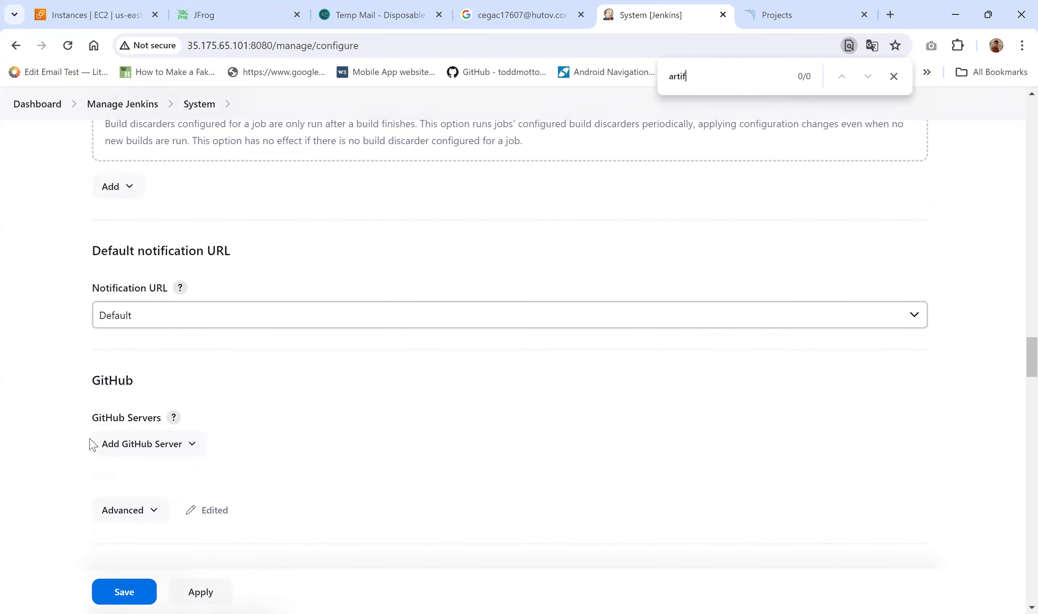
{"action": "key", "text": "ctrl+a"}
{"action": "type", "text": "jfg"}
{"action": "key", "text": "BackSpace"}
{"action": "type", "text": "ro"}
{"action": "left_click", "coordinate": [893, 76]}
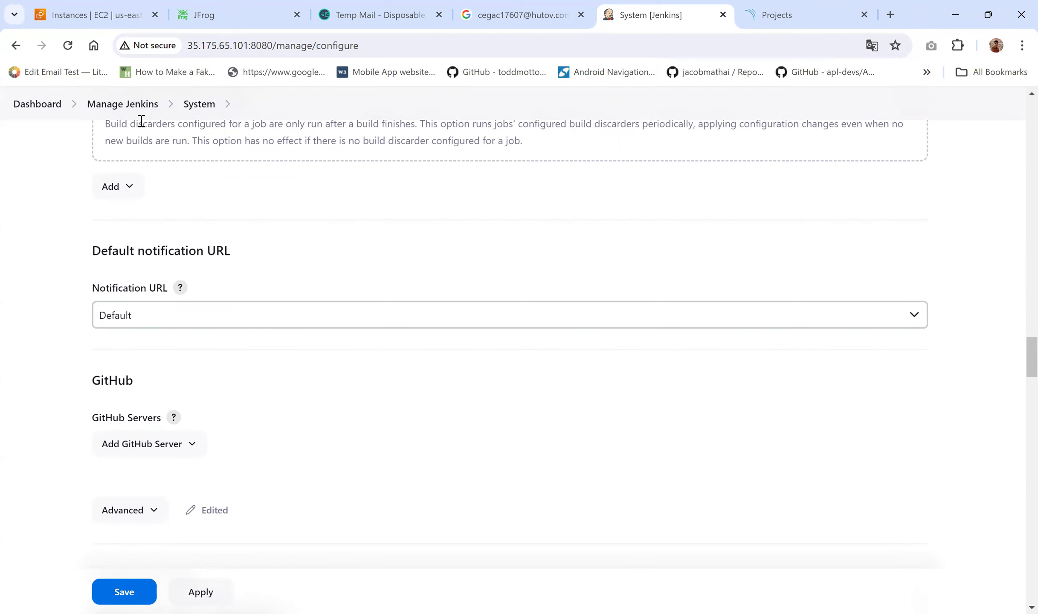
{"action": "left_click", "coordinate": [128, 112]}
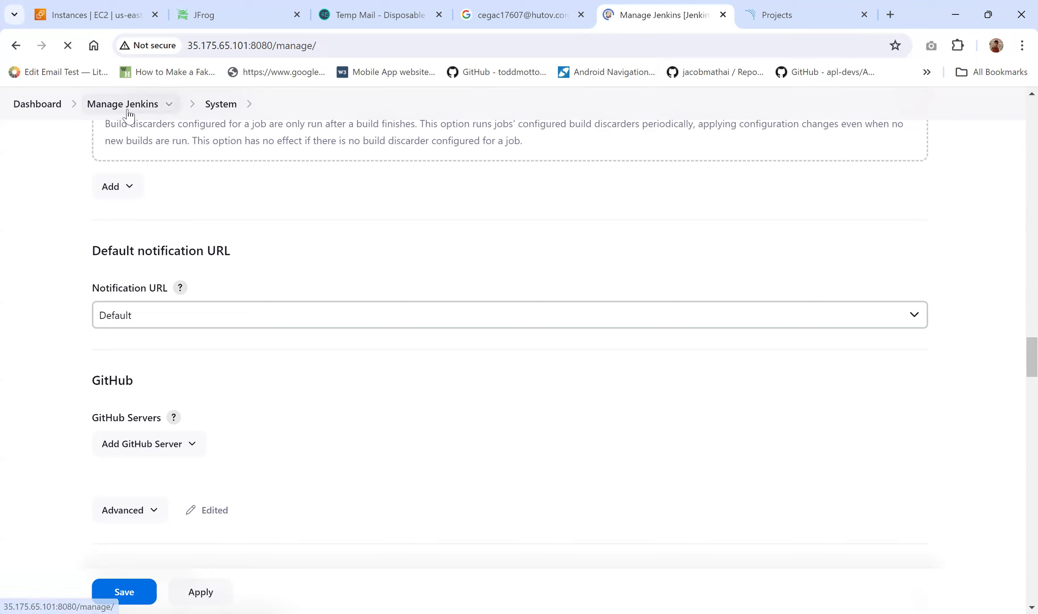
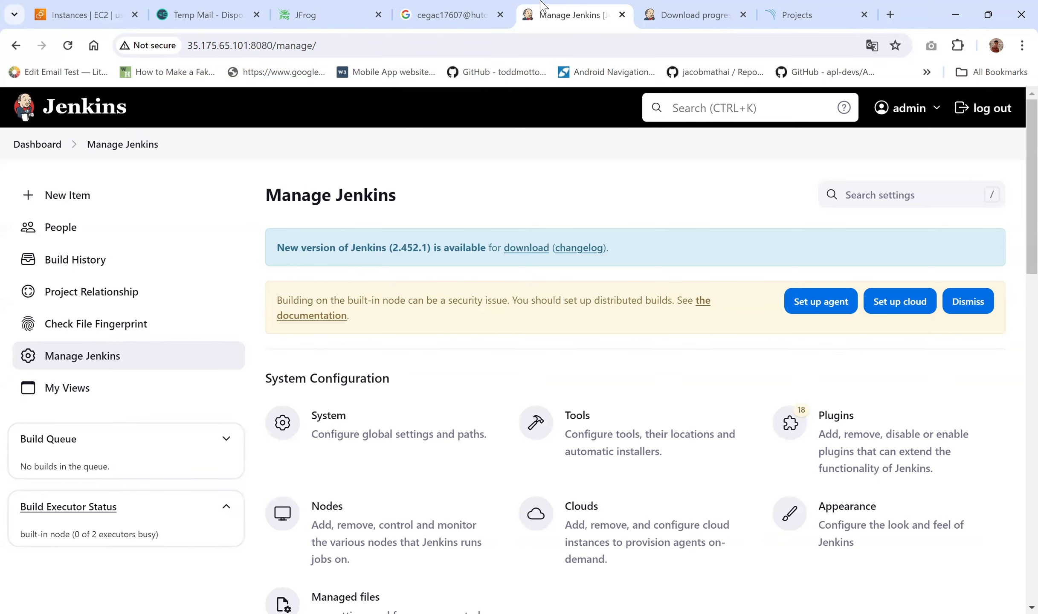
Step: Open System configuration and scroll to the JFrog section, which has no platform instances yet
{"action": "left_click", "coordinate": [382, 425]}
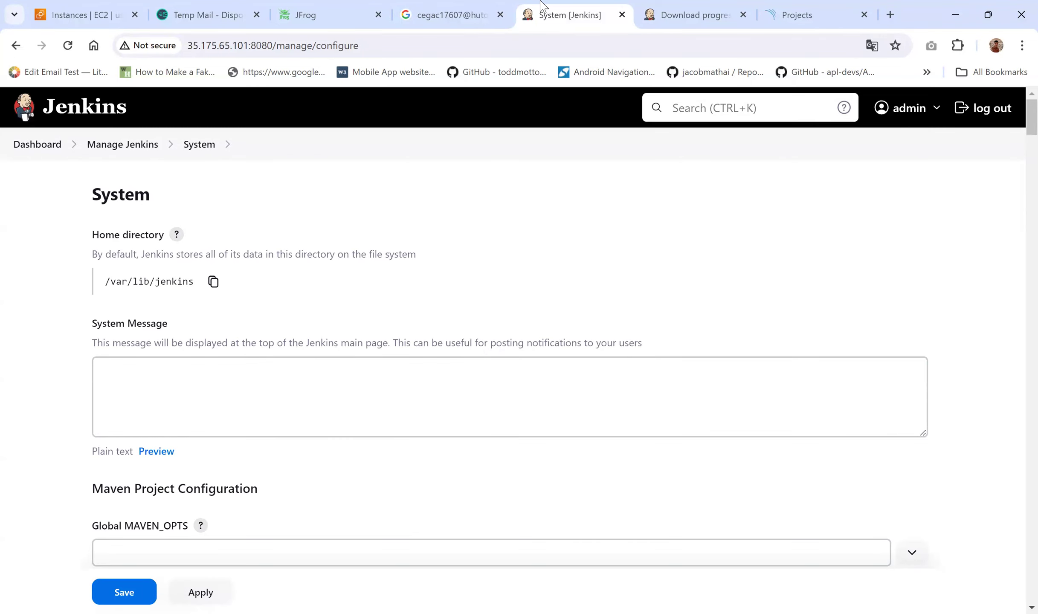
{"action": "scroll", "coordinate": [582, 276], "scroll_direction": "down", "scroll_amount": 6}
{"action": "scroll", "coordinate": [583, 276], "scroll_direction": "down", "scroll_amount": 15}
{"action": "scroll", "coordinate": [581, 273], "scroll_direction": "down", "scroll_amount": 15}
{"action": "scroll", "coordinate": [584, 276], "scroll_direction": "down", "scroll_amount": 12}
{"action": "scroll", "coordinate": [584, 277], "scroll_direction": "down", "scroll_amount": 15}
{"action": "scroll", "coordinate": [583, 276], "scroll_direction": "down", "scroll_amount": 12}
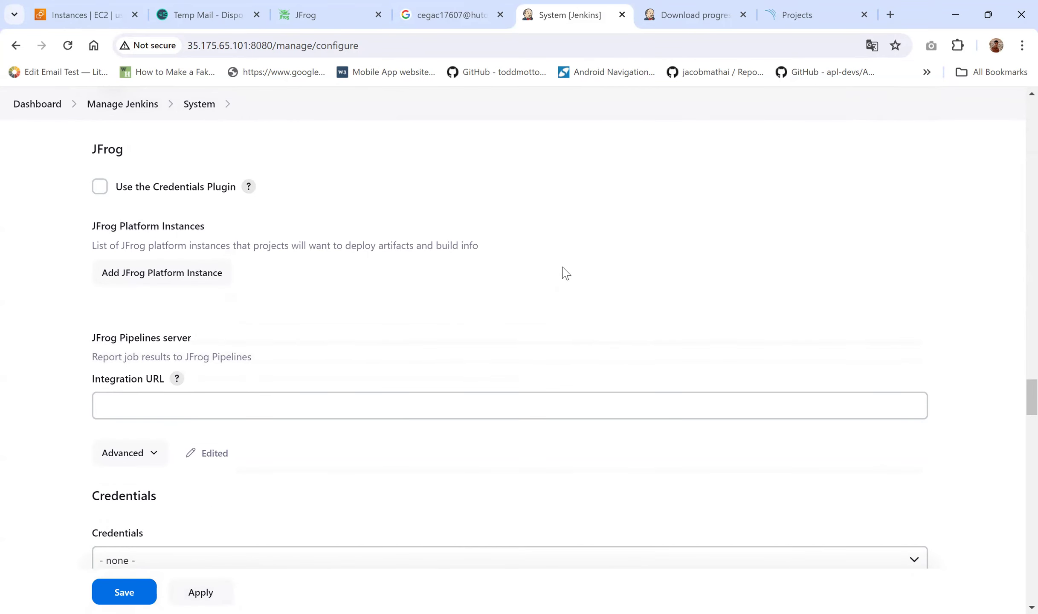
{"action": "scroll", "coordinate": [257, 216], "scroll_direction": "up", "scroll_amount": 1}
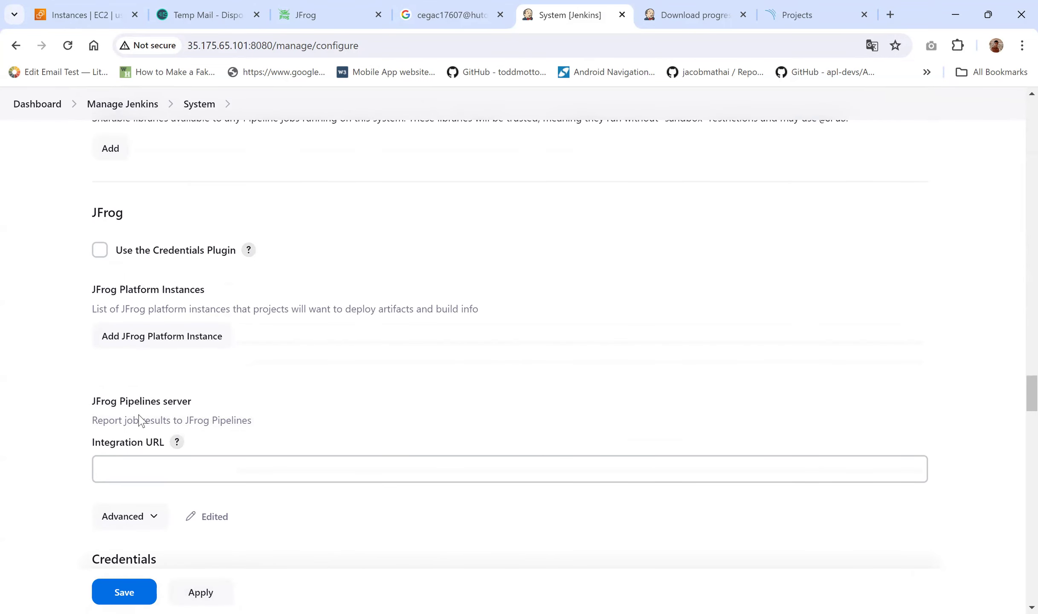
{"action": "scroll", "coordinate": [179, 346], "scroll_direction": "down", "scroll_amount": 1}
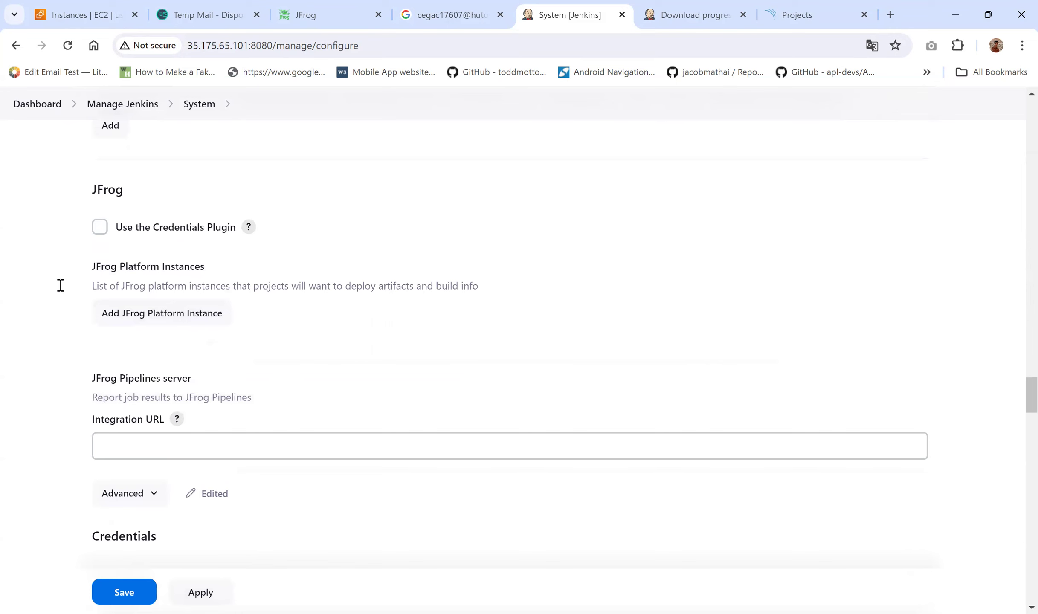
{"action": "scroll", "coordinate": [95, 285], "scroll_direction": "up", "scroll_amount": 2}
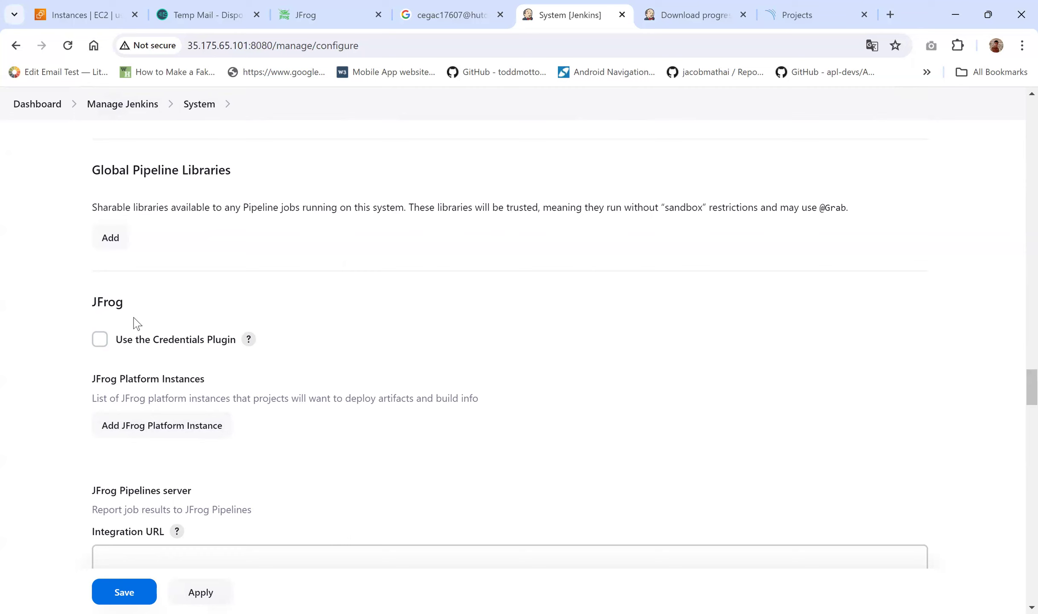
{"action": "left_click_drag", "start_coordinate": [97, 302], "coordinate": [247, 386]}
Step: Add a new JFrog platform instance with Instance ID artifactory-server
{"action": "left_click", "coordinate": [338, 412]}
{"action": "left_click", "coordinate": [194, 427]}
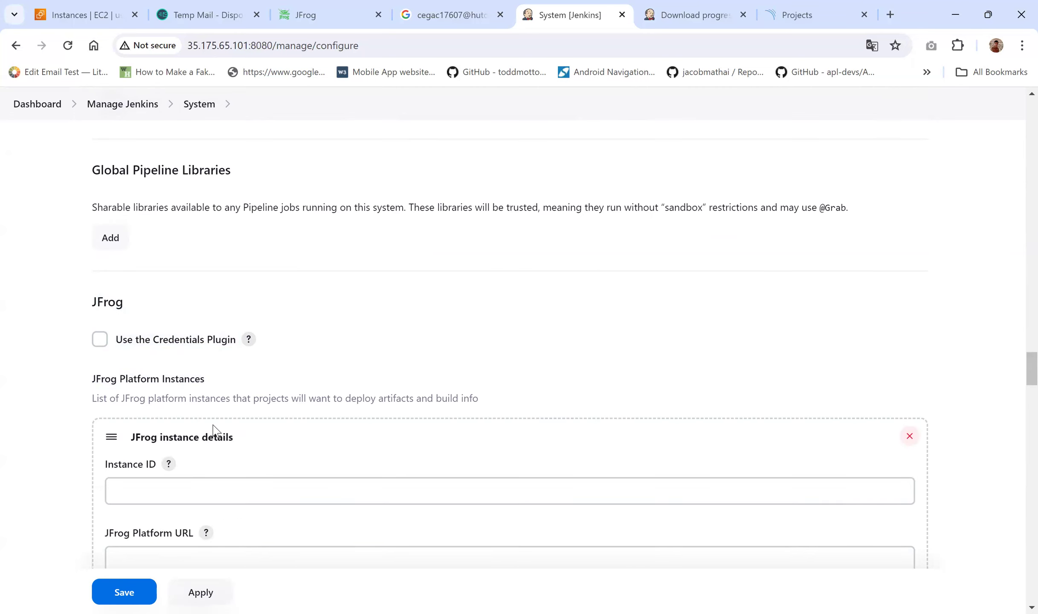
{"action": "scroll", "coordinate": [273, 433], "scroll_direction": "down", "scroll_amount": 3}
{"action": "left_click", "coordinate": [164, 330]}
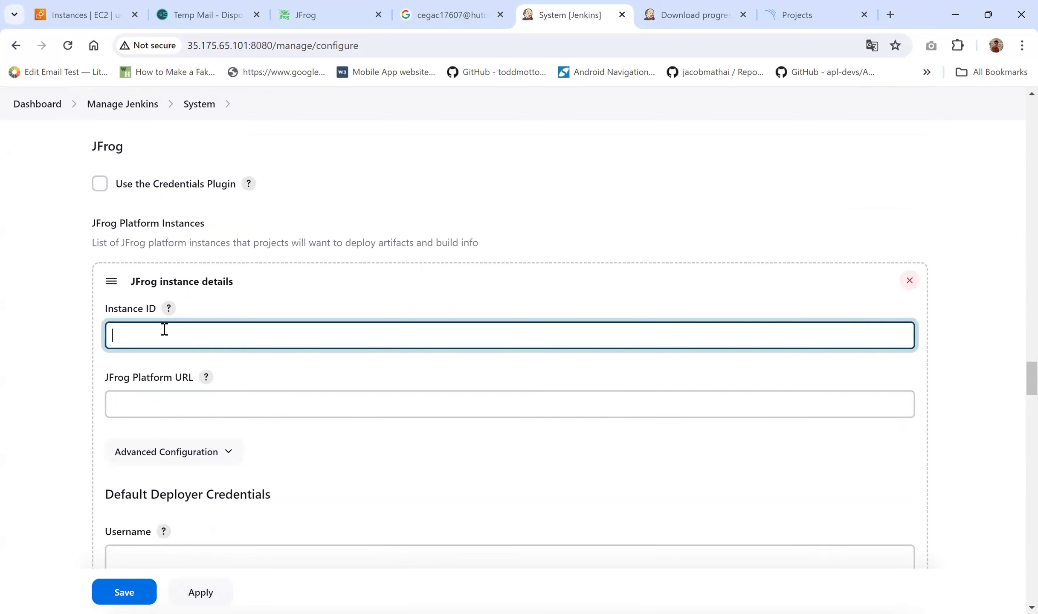
{"action": "type", "text": "artifactory-server"}
{"action": "left_click", "coordinate": [171, 408]}
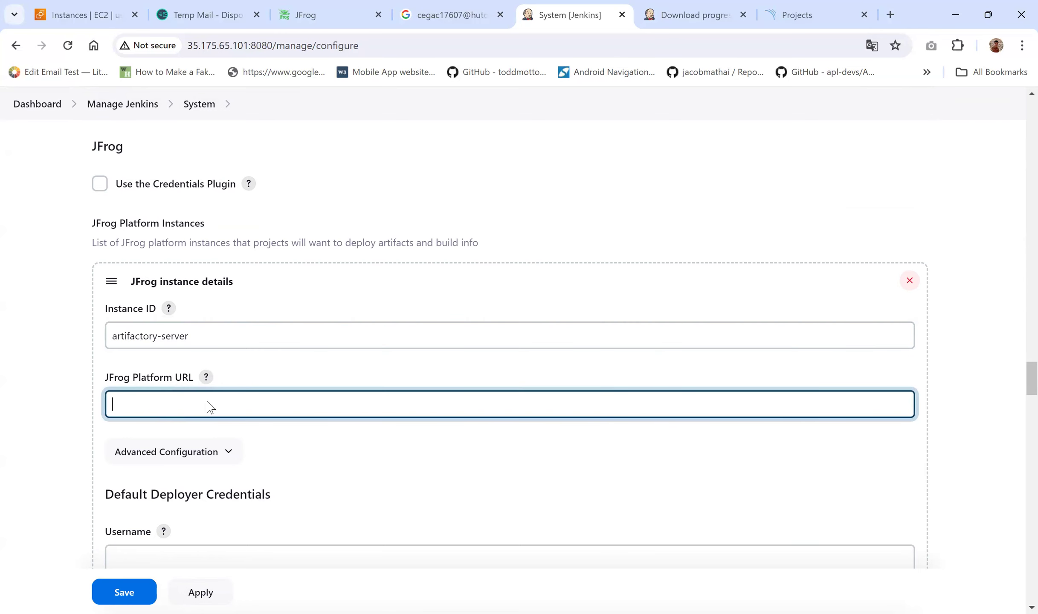
{"action": "left_click", "coordinate": [315, 15]}
{"action": "left_click_drag", "start_coordinate": [212, 45], "coordinate": [123, 47]}
{"action": "key", "text": "ctrl+c"}
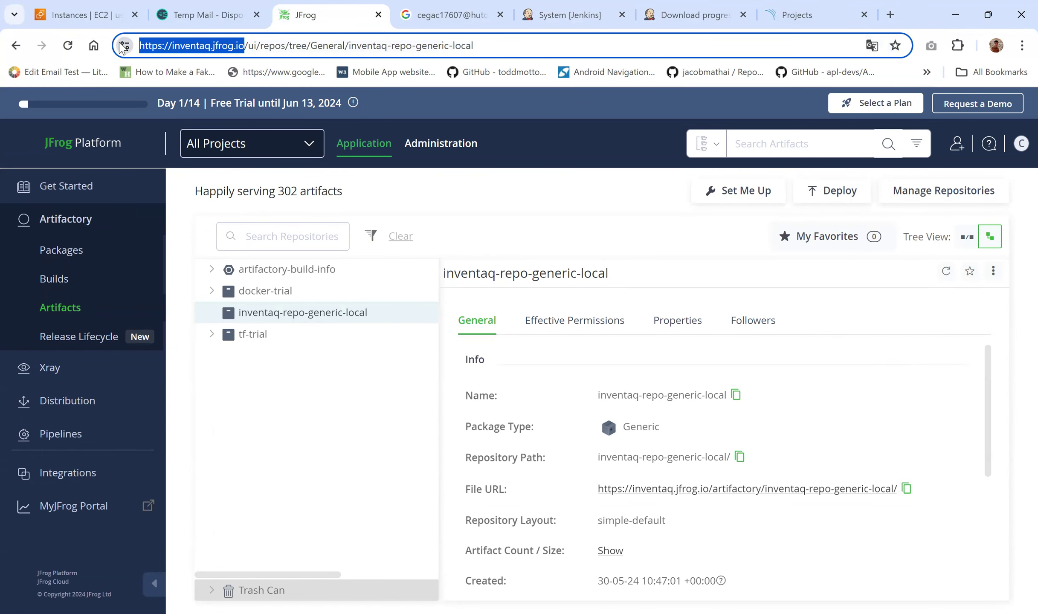
{"action": "left_click", "coordinate": [557, 12]}
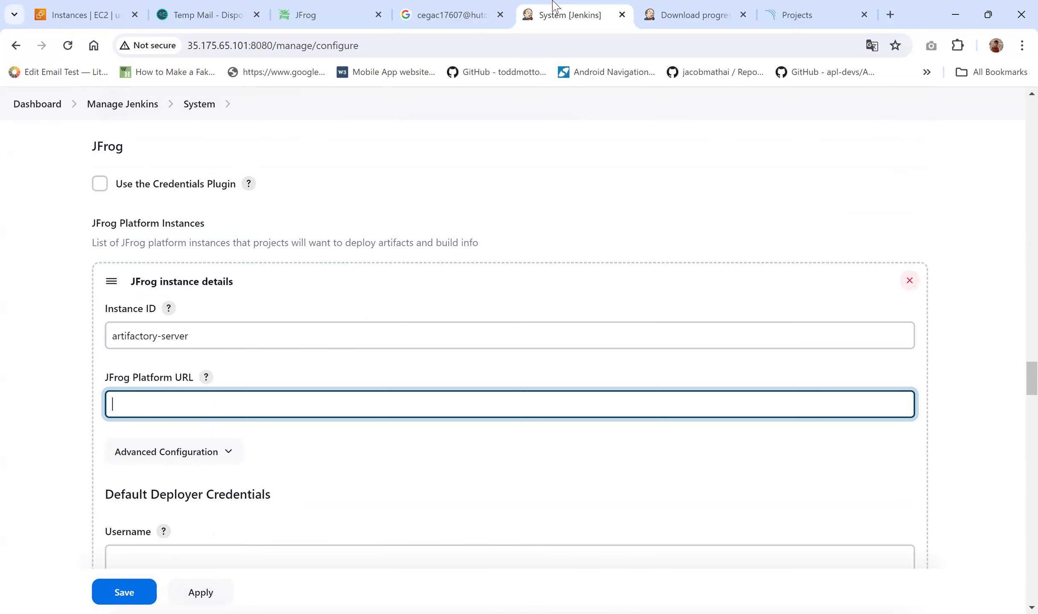
{"action": "key", "text": "ctrl+v"}
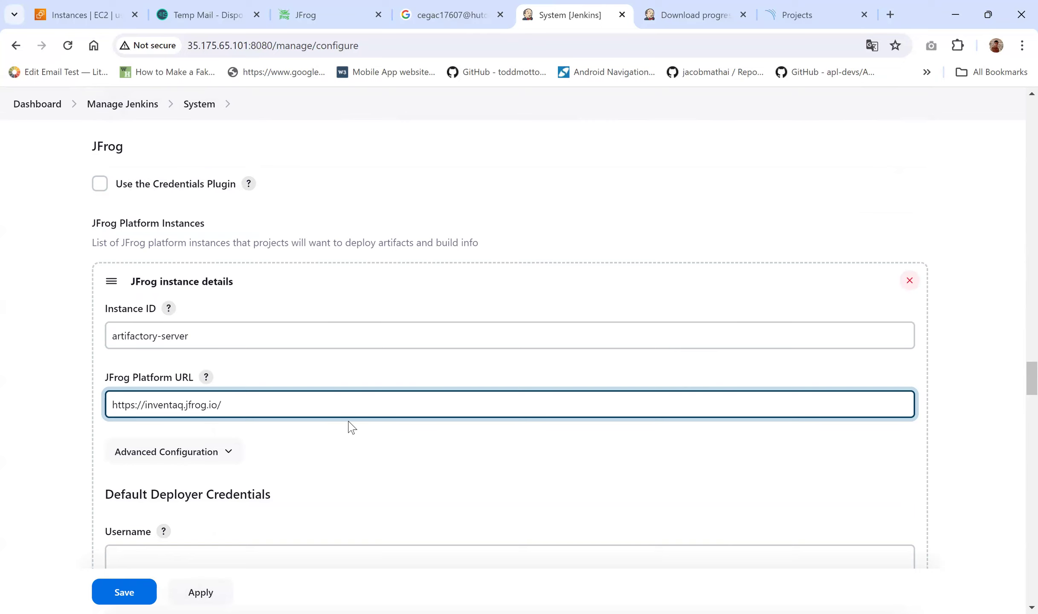
{"action": "scroll", "coordinate": [347, 427], "scroll_direction": "down", "scroll_amount": 2}
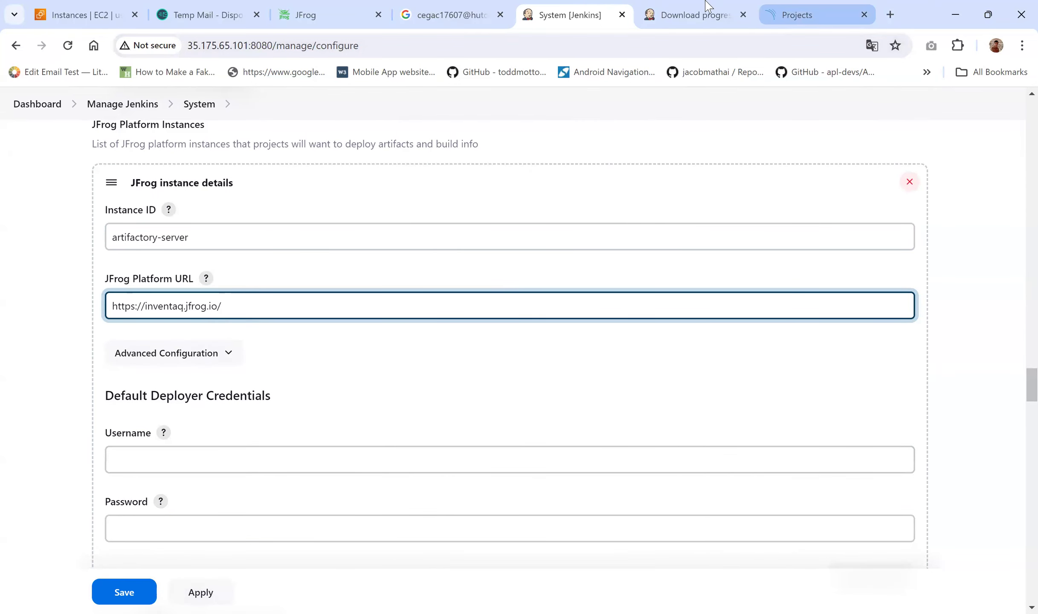
Step: Fill in the deployer username and password from the saved login details
{"action": "left_click", "coordinate": [484, 12]}
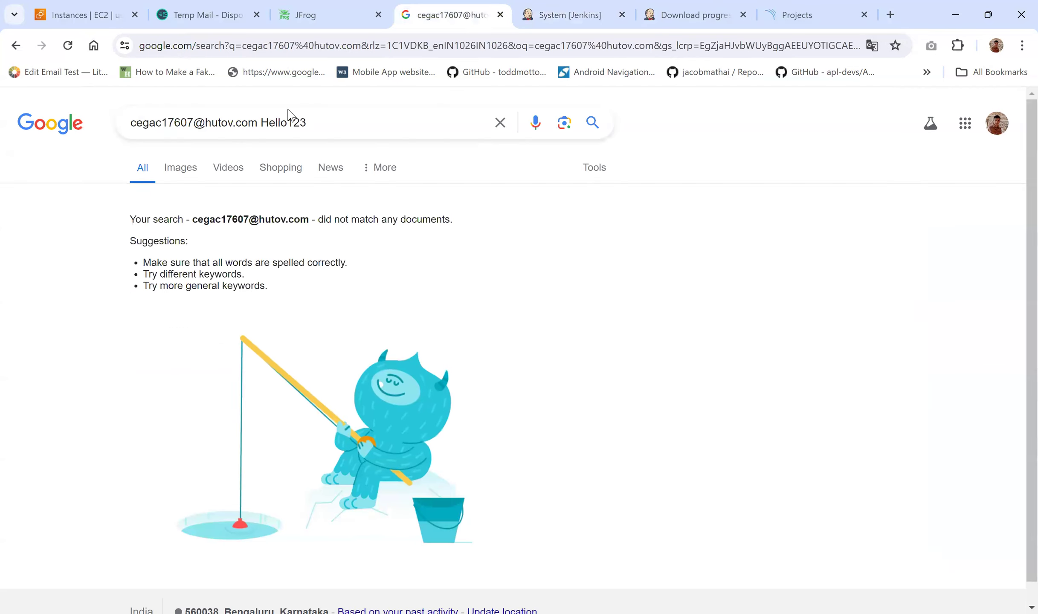
{"action": "left_click_drag", "start_coordinate": [301, 127], "coordinate": [121, 134]}
{"action": "key", "text": "ctrl+c"}
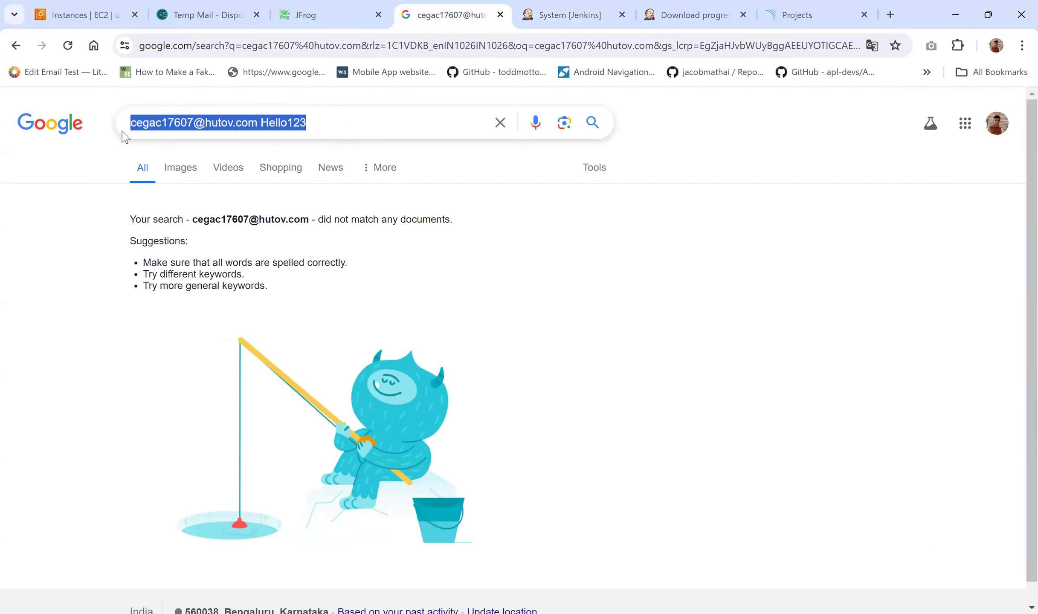
{"action": "left_click", "coordinate": [554, 13]}
{"action": "left_click", "coordinate": [237, 456]}
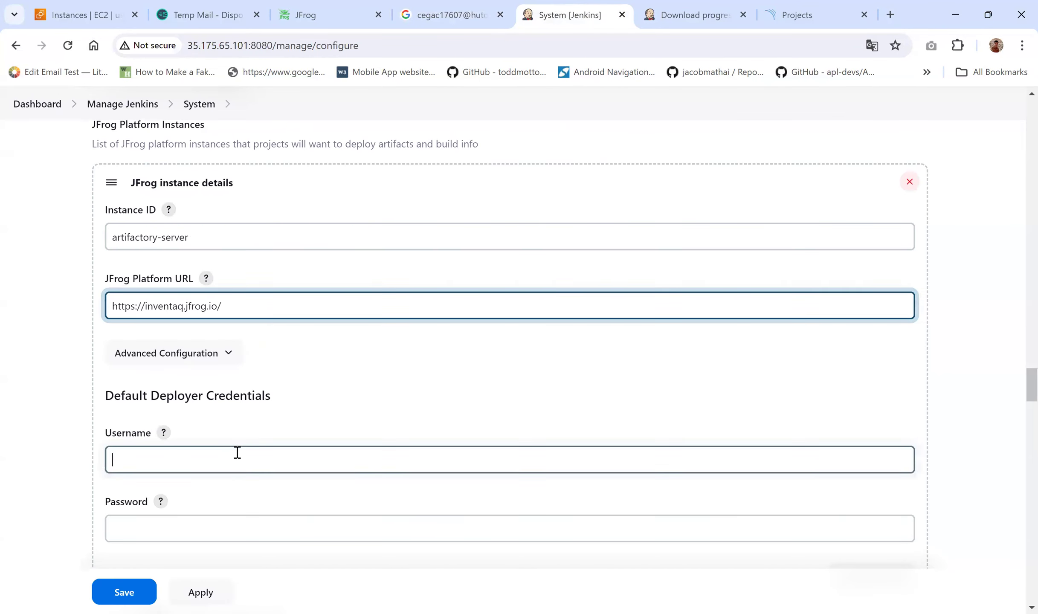
{"action": "key", "text": "ctrl+v"}
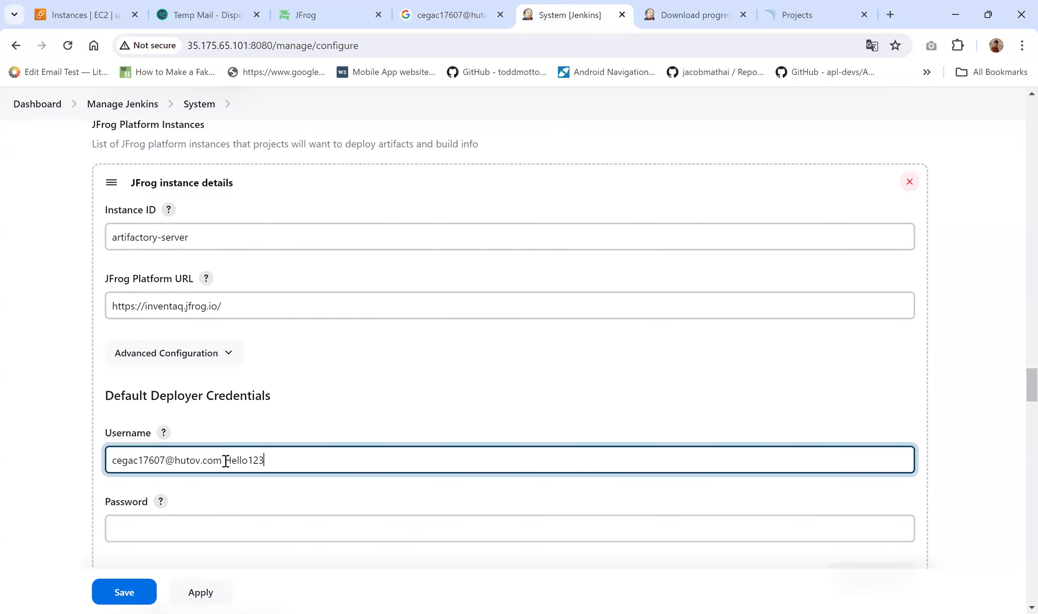
{"action": "left_click_drag", "start_coordinate": [225, 460], "coordinate": [292, 457]}
{"action": "key", "text": "BackSpace"}
{"action": "left_click", "coordinate": [219, 530]}
{"action": "key", "text": "ctrl+v"}
{"action": "scroll", "coordinate": [57, 447], "scroll_direction": "down", "scroll_amount": 2}
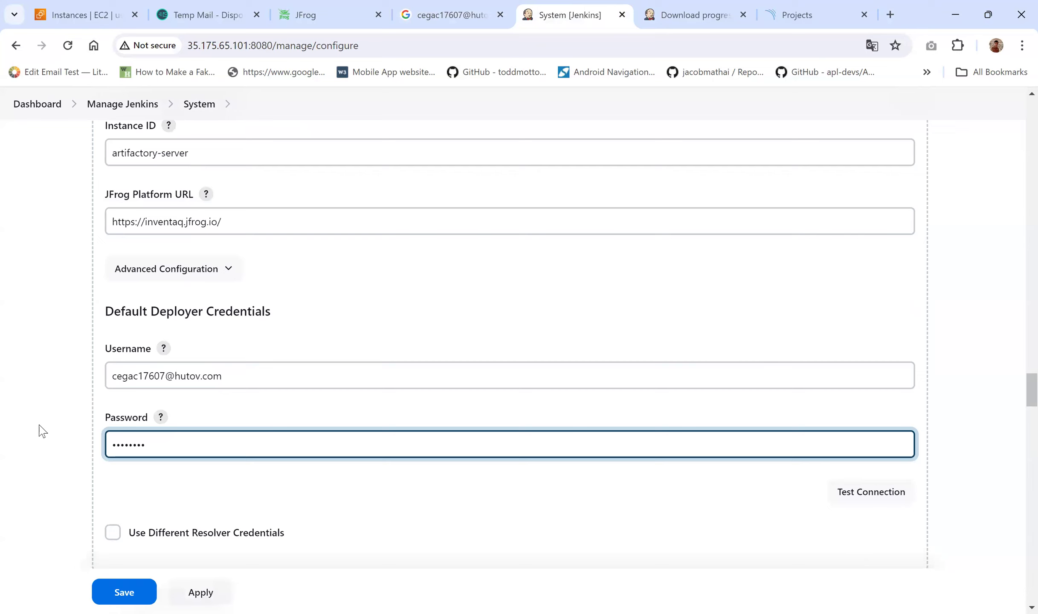
{"action": "scroll", "coordinate": [519, 477], "scroll_direction": "down", "scroll_amount": 1}
{"action": "scroll", "coordinate": [520, 474], "scroll_direction": "up", "scroll_amount": 2}
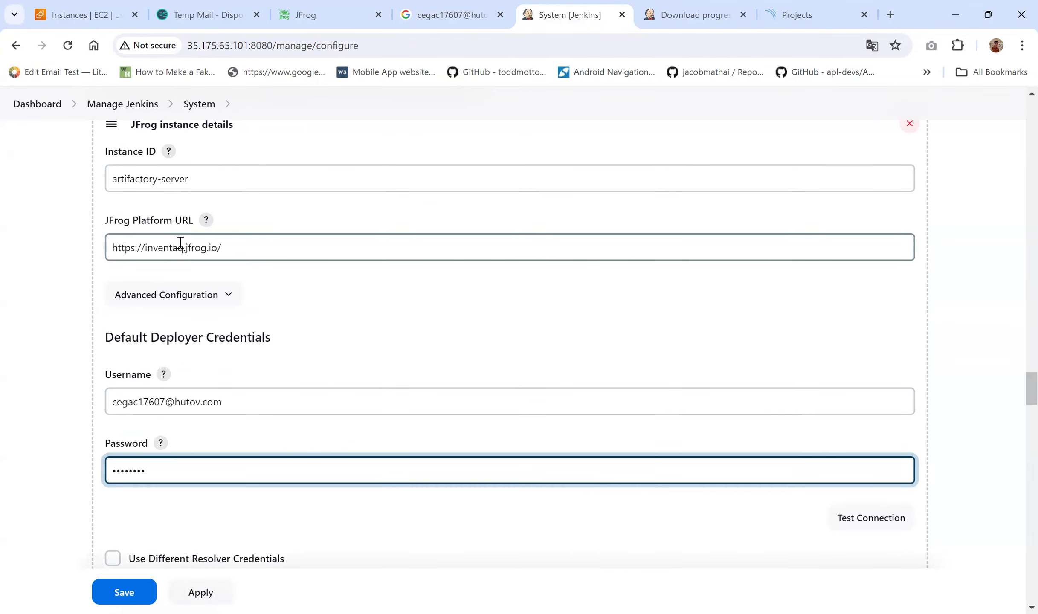
{"action": "left_click", "coordinate": [880, 521]}
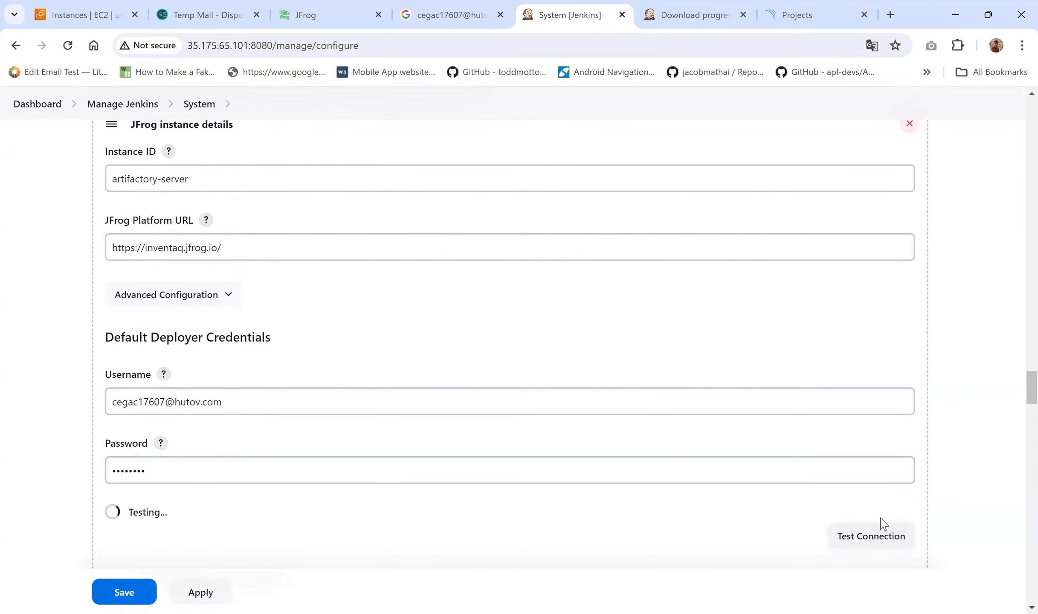
{"action": "scroll", "coordinate": [927, 449], "scroll_direction": "down", "scroll_amount": 2}
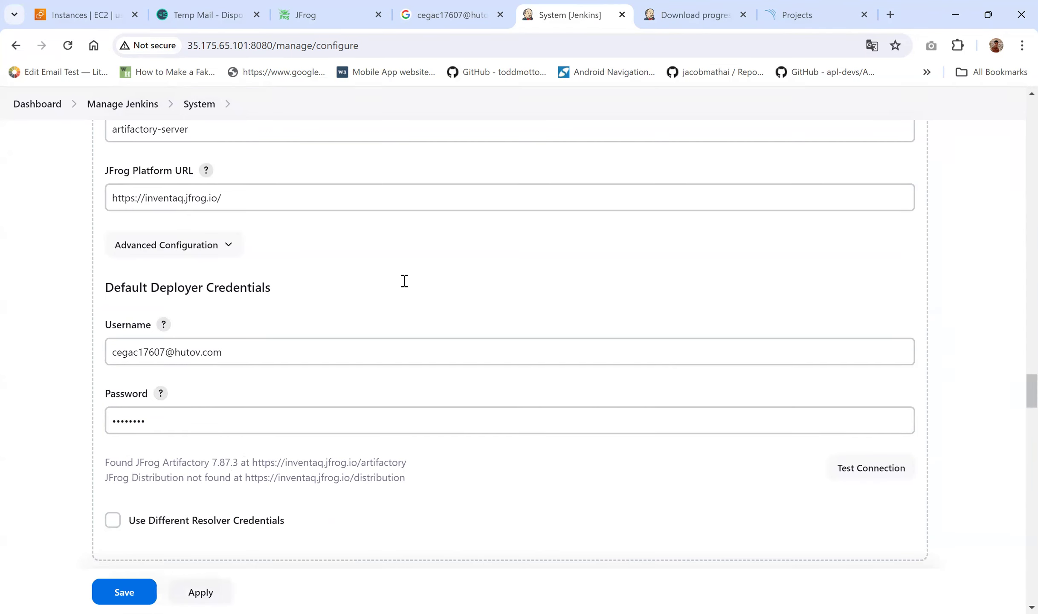
{"action": "left_click", "coordinate": [300, 6]}
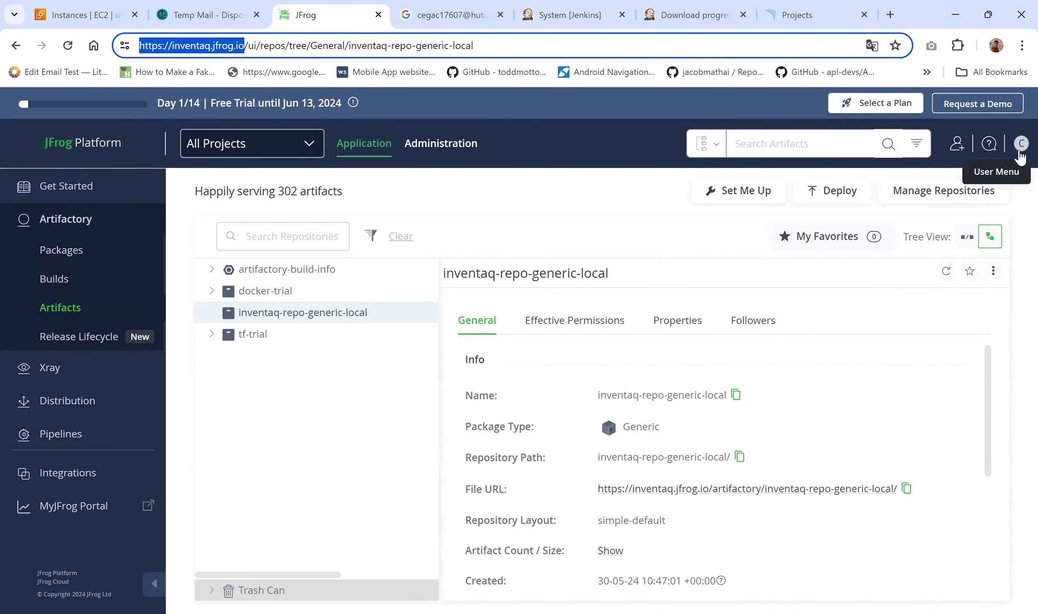
{"action": "left_click", "coordinate": [988, 145]}
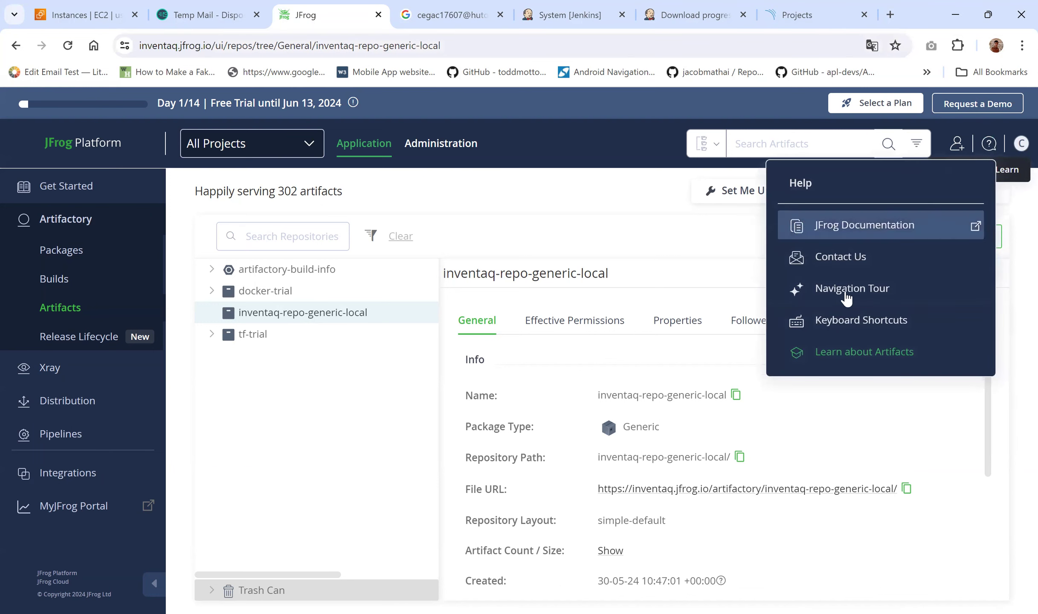
{"action": "left_click", "coordinate": [1021, 145]}
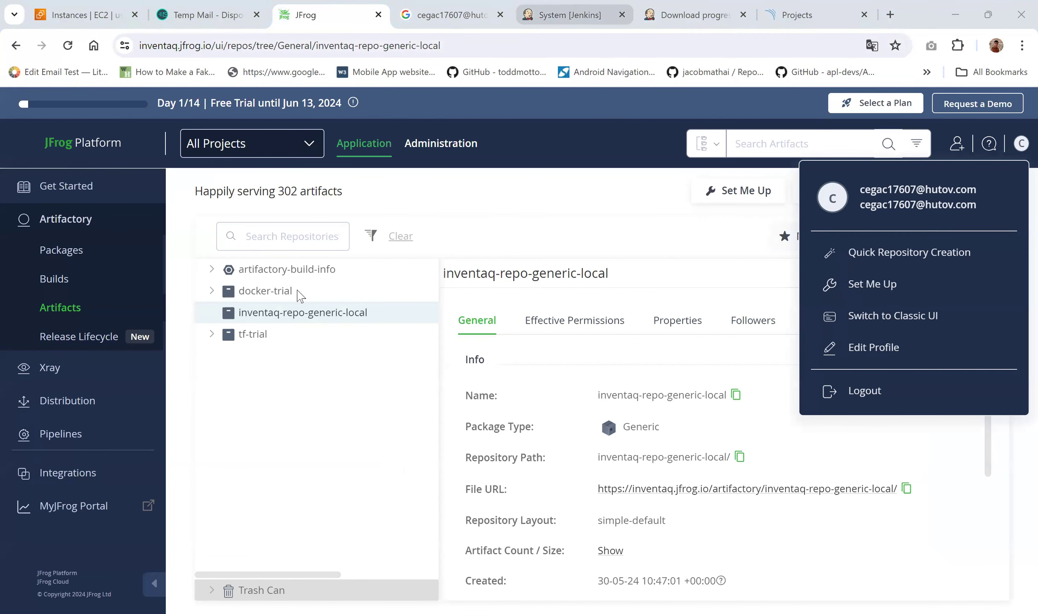
{"action": "left_click", "coordinate": [565, 8]}
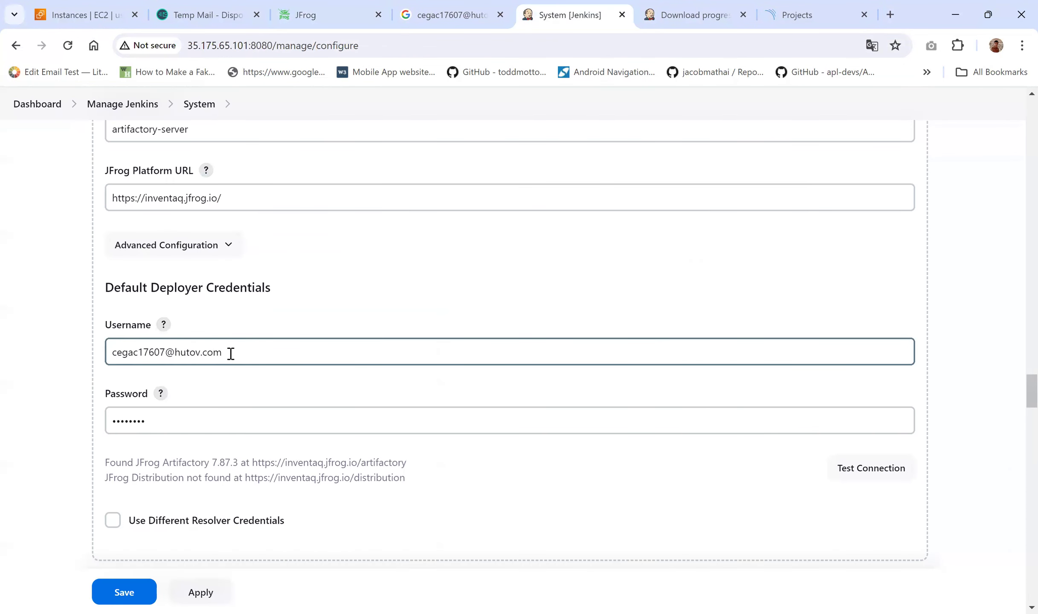
Step: Misspell the JFrog Platform URL with extra 'nnn', see the connection fail, then remove them and retest
{"action": "left_click", "coordinate": [154, 200]}
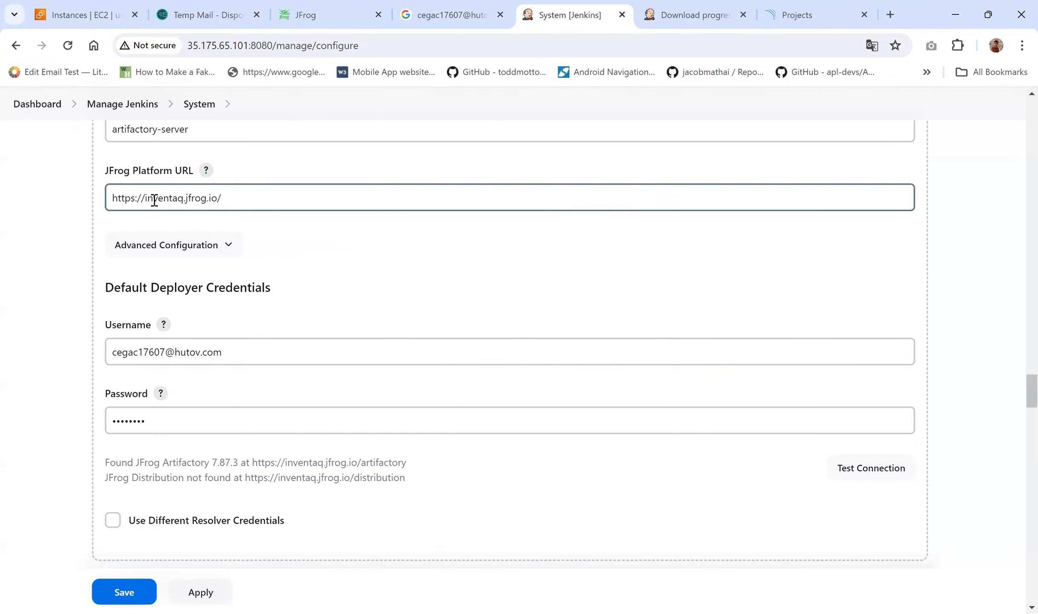
{"action": "left_click", "coordinate": [155, 199]}
{"action": "type", "text": "nnn"}
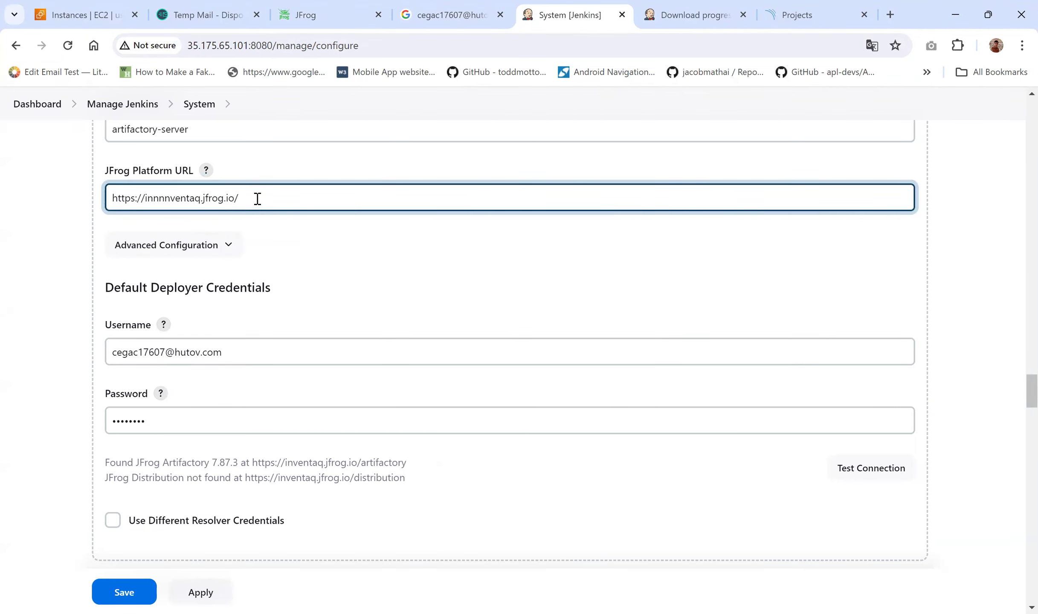
{"action": "left_click", "coordinate": [854, 466]}
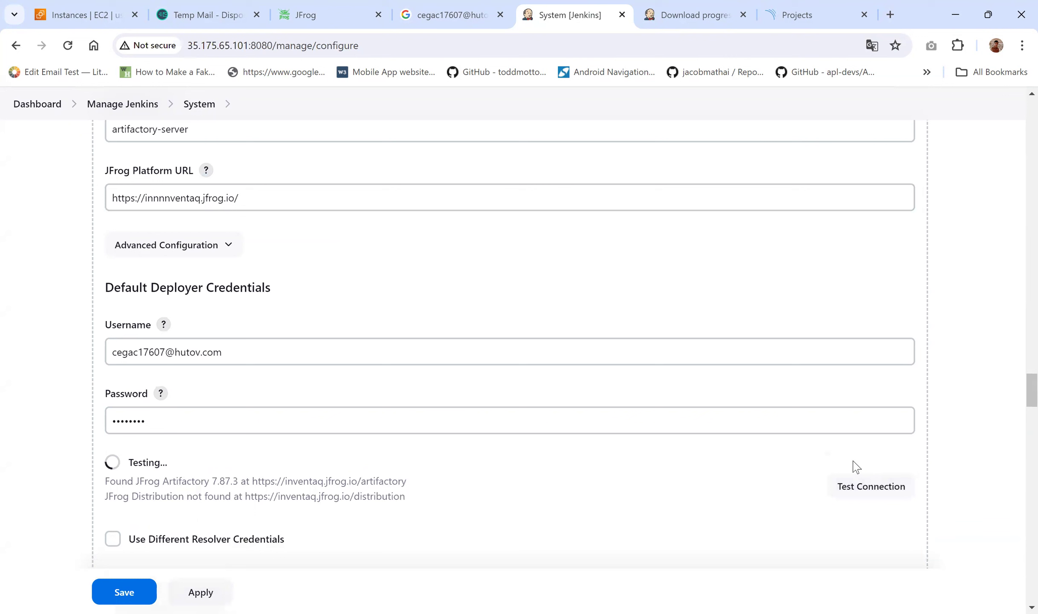
{"action": "left_click_drag", "start_coordinate": [118, 462], "coordinate": [279, 508]}
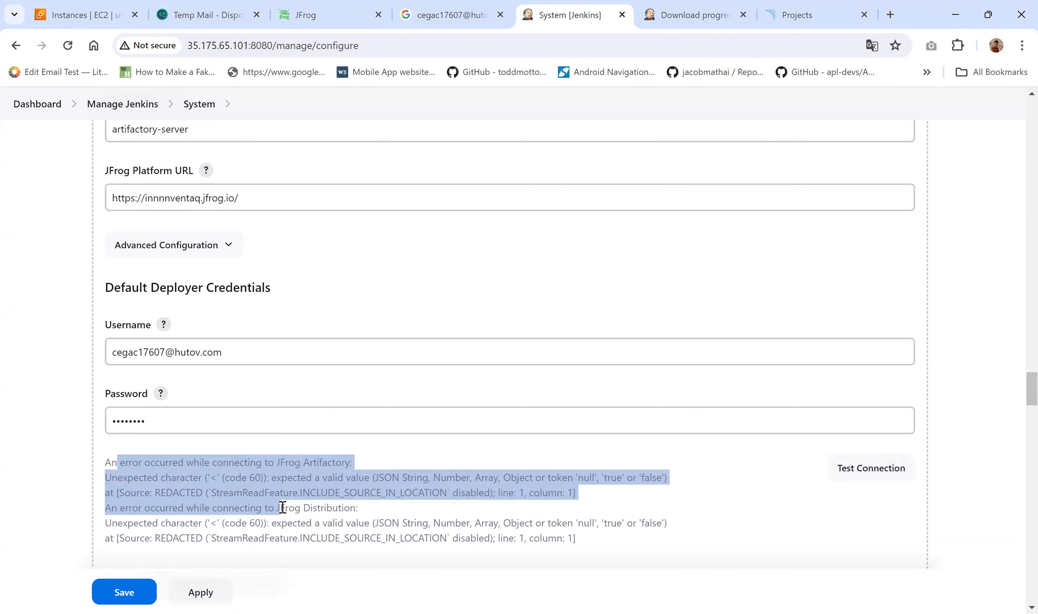
{"action": "left_click", "coordinate": [283, 507]}
{"action": "left_click", "coordinate": [164, 197]}
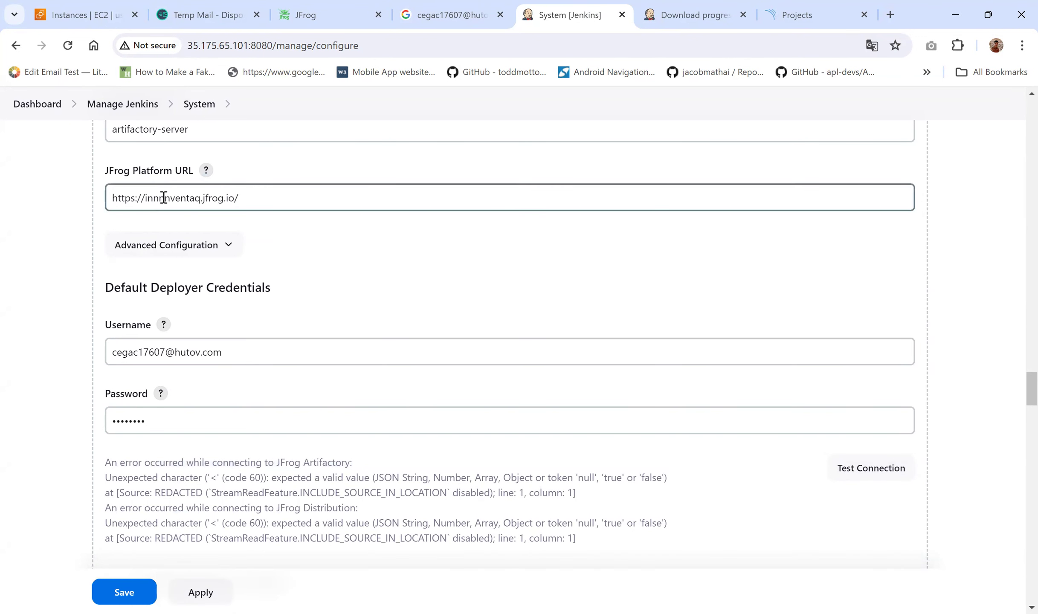
{"action": "key", "text": "BackSpace"}
{"action": "key", "text": "BackSpace"}
{"action": "key", "text": "BackSpace"}
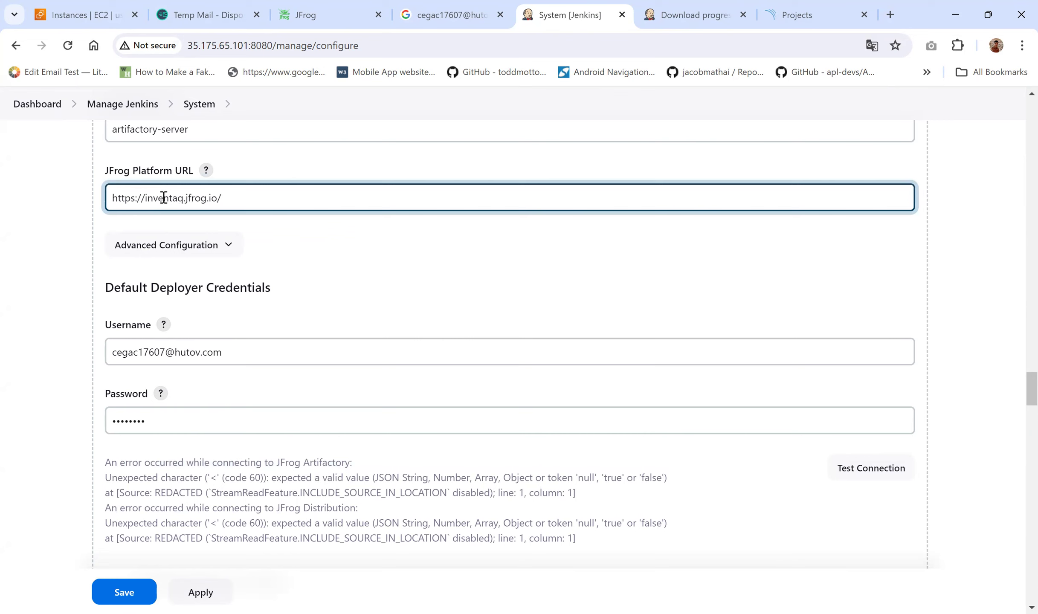
{"action": "left_click", "coordinate": [848, 470]}
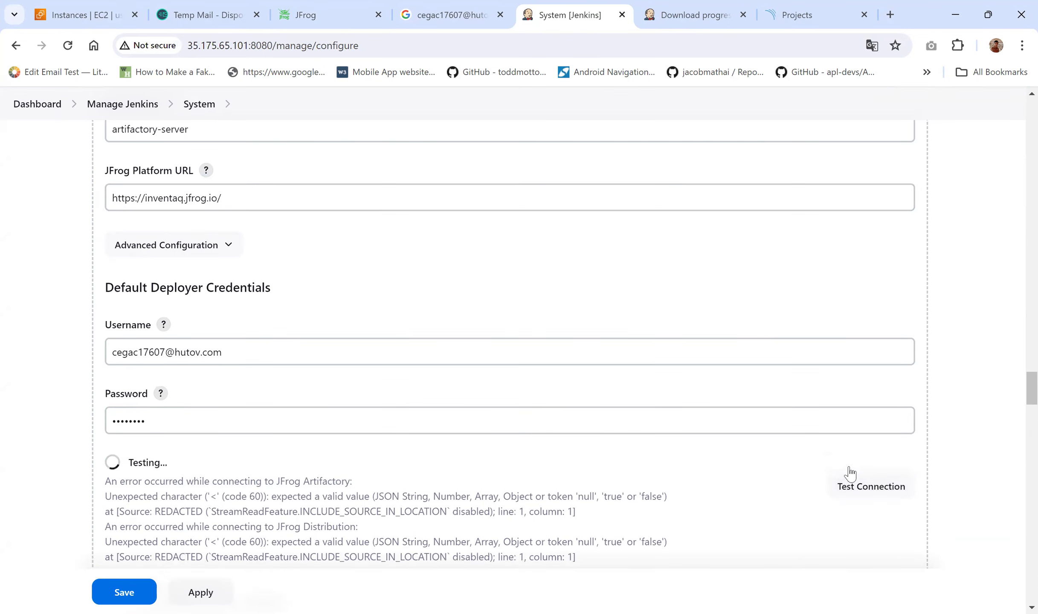
Step: Truncate the deployer username to get 401 Bad credentials, then restore its last letter
{"action": "left_click", "coordinate": [223, 356]}
{"action": "key", "text": "BackSpace"}
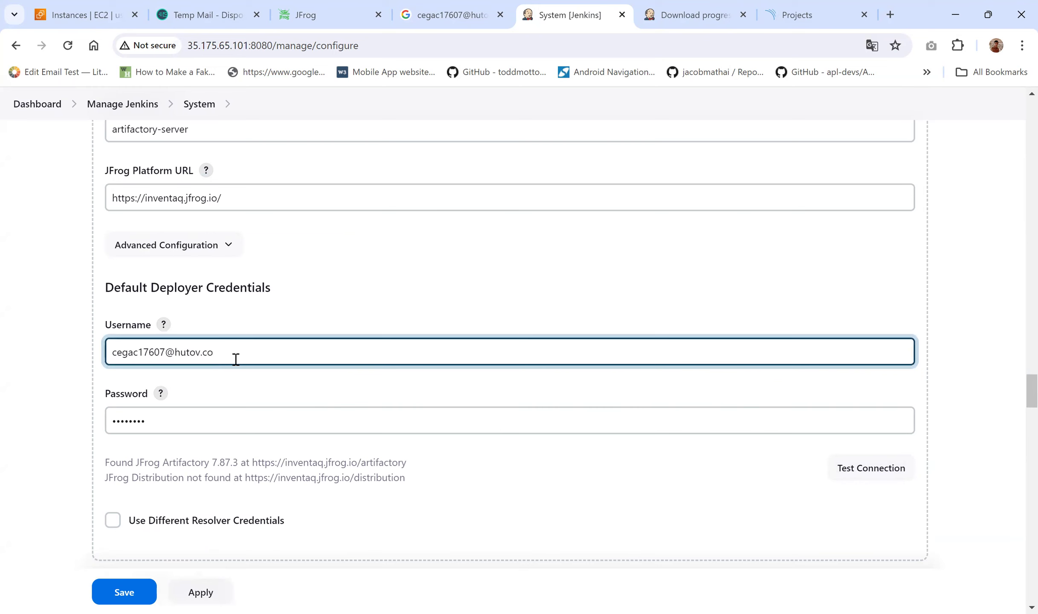
{"action": "left_click", "coordinate": [886, 480]}
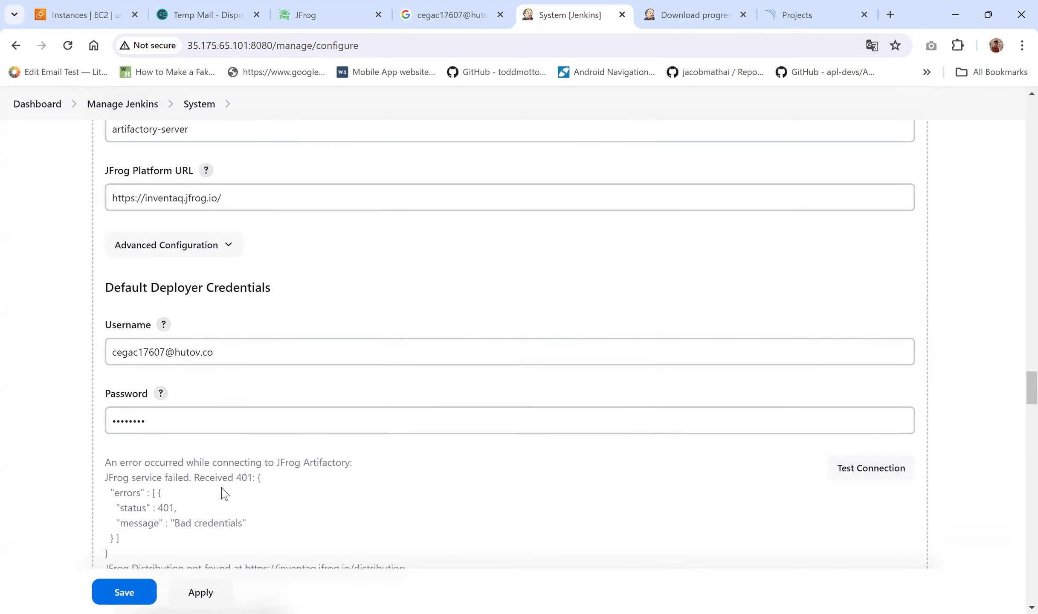
{"action": "scroll", "coordinate": [225, 495], "scroll_direction": "down", "scroll_amount": 1}
{"action": "left_click", "coordinate": [237, 304]}
{"action": "type", "text": "m"}
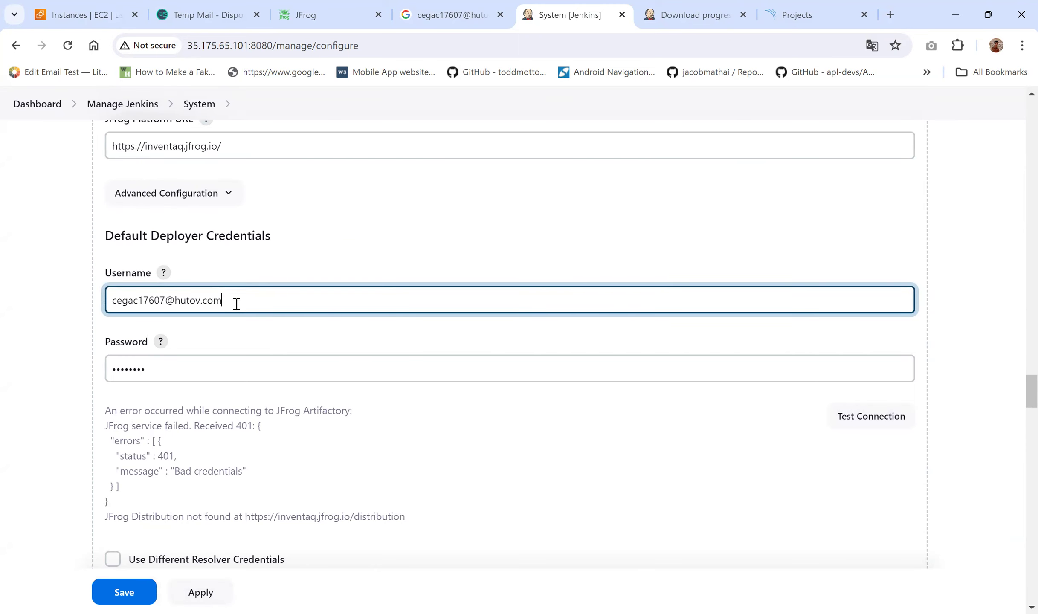
Step: Check the account on the JFrog site, retest the connection and save the system configuration
{"action": "scroll", "coordinate": [237, 305], "scroll_direction": "up", "scroll_amount": 1}
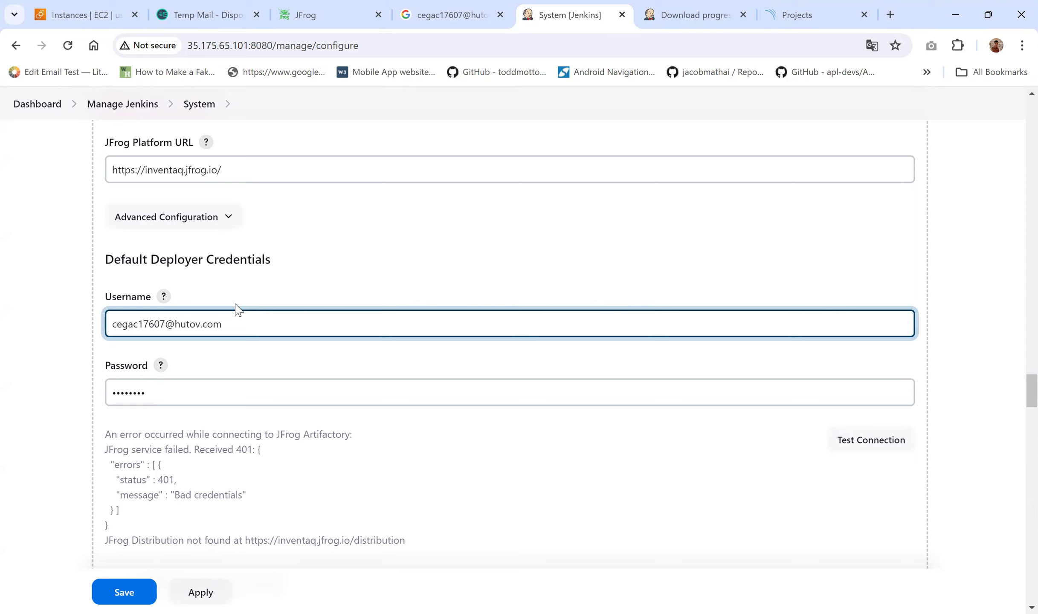
{"action": "left_click", "coordinate": [336, 7]}
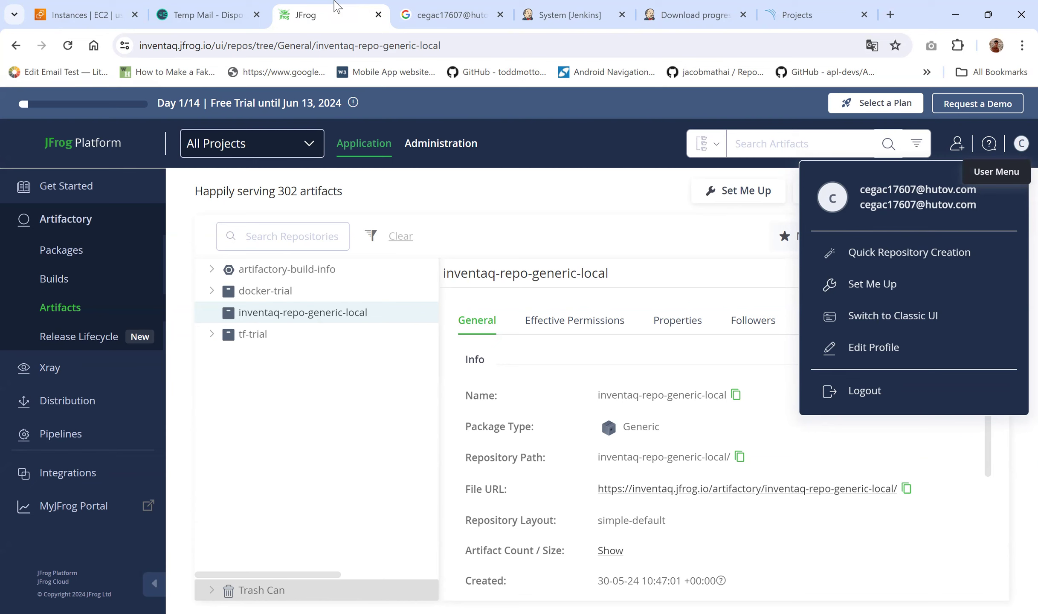
{"action": "left_click", "coordinate": [569, 15]}
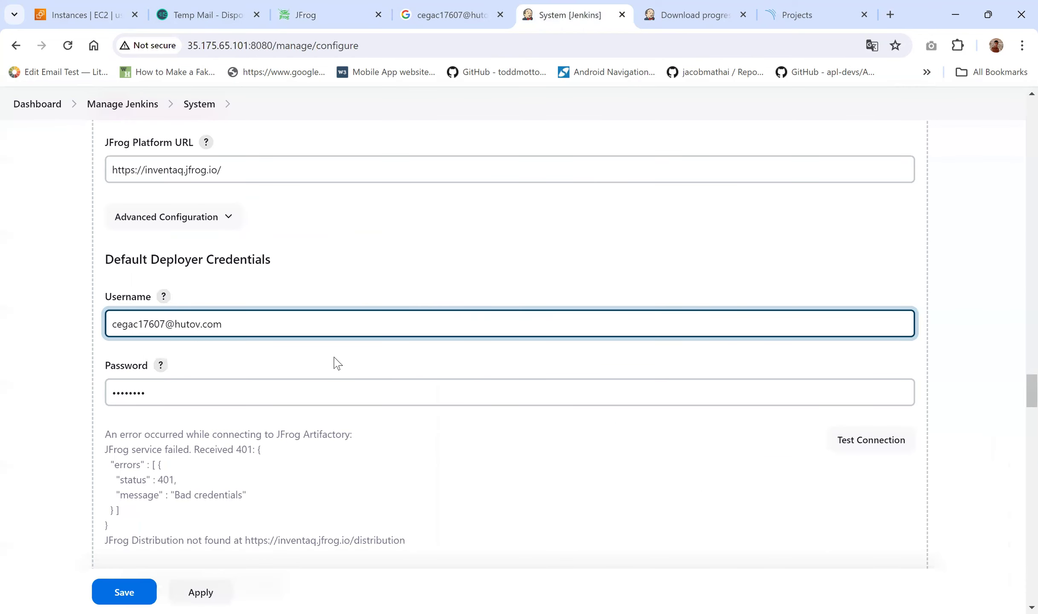
{"action": "left_click", "coordinate": [858, 442]}
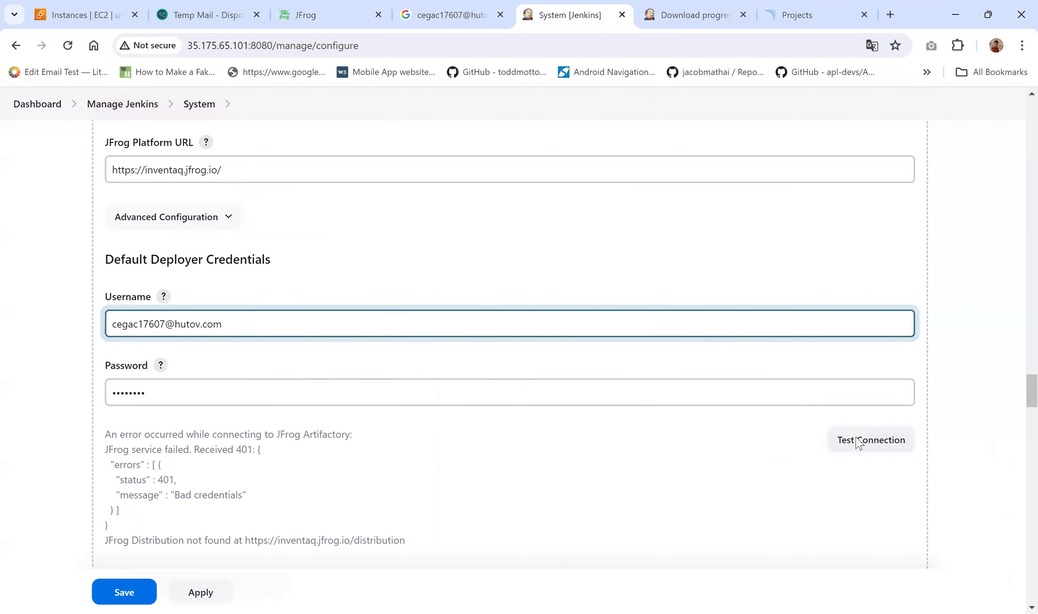
{"action": "scroll", "coordinate": [127, 428], "scroll_direction": "up", "scroll_amount": 5}
{"action": "left_click_drag", "start_coordinate": [189, 309], "coordinate": [106, 313]}
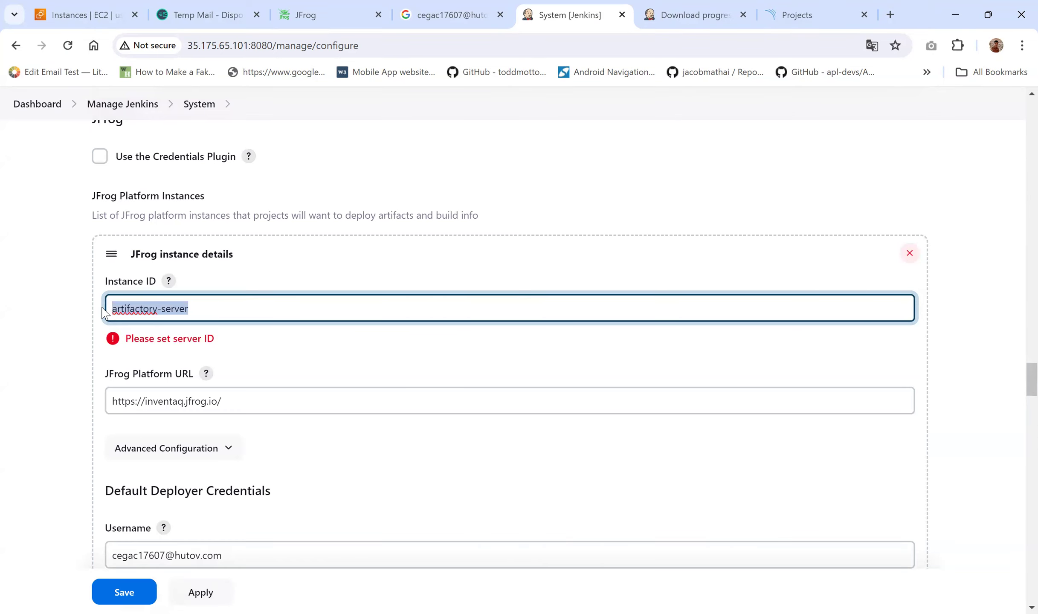
{"action": "scroll", "coordinate": [104, 314], "scroll_direction": "down", "scroll_amount": 20}
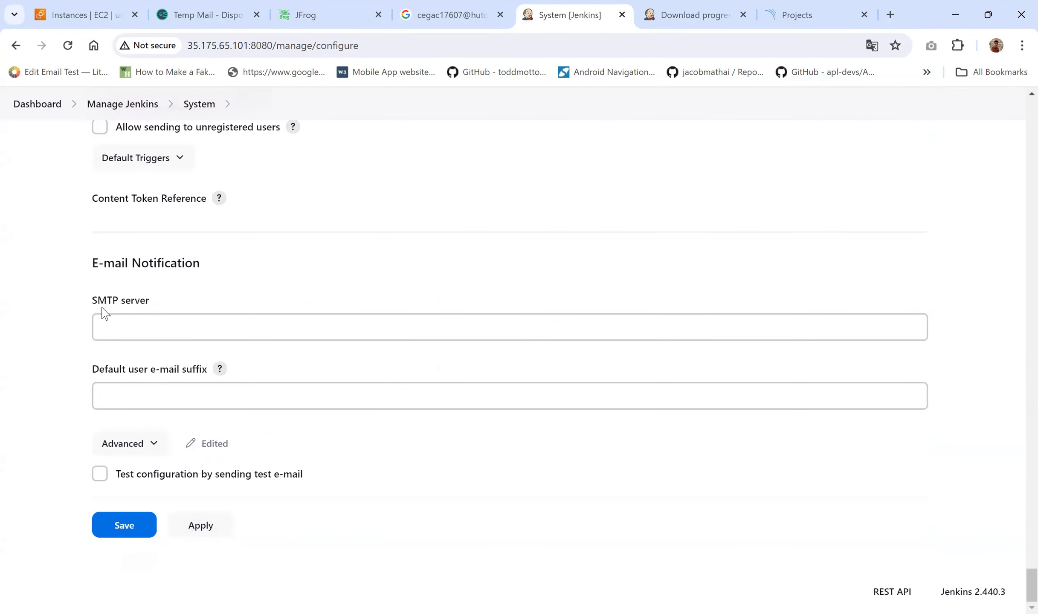
{"action": "left_click", "coordinate": [112, 538]}
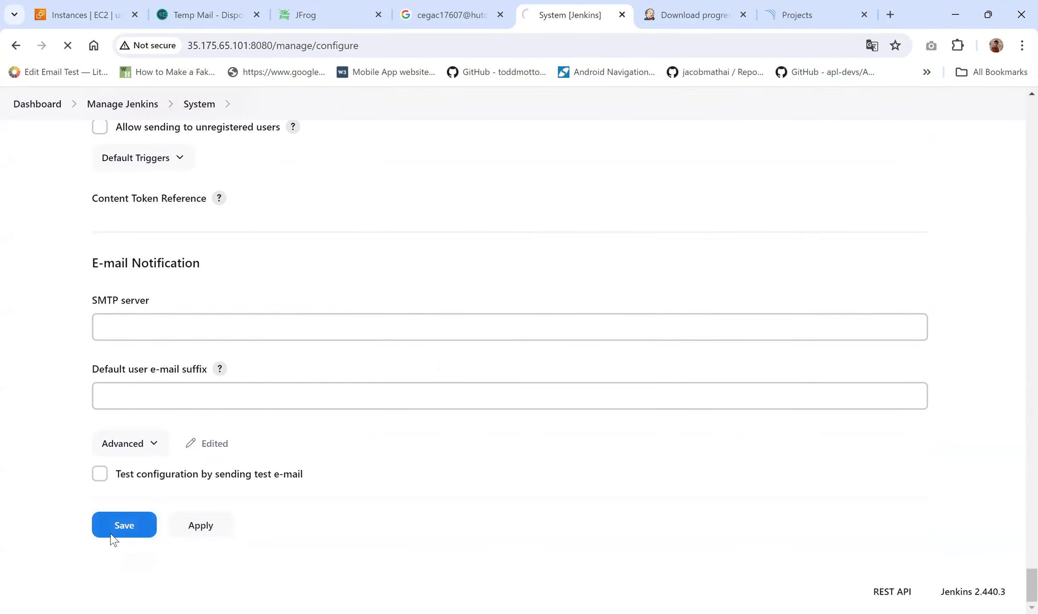
{"action": "left_click", "coordinate": [473, 12]}
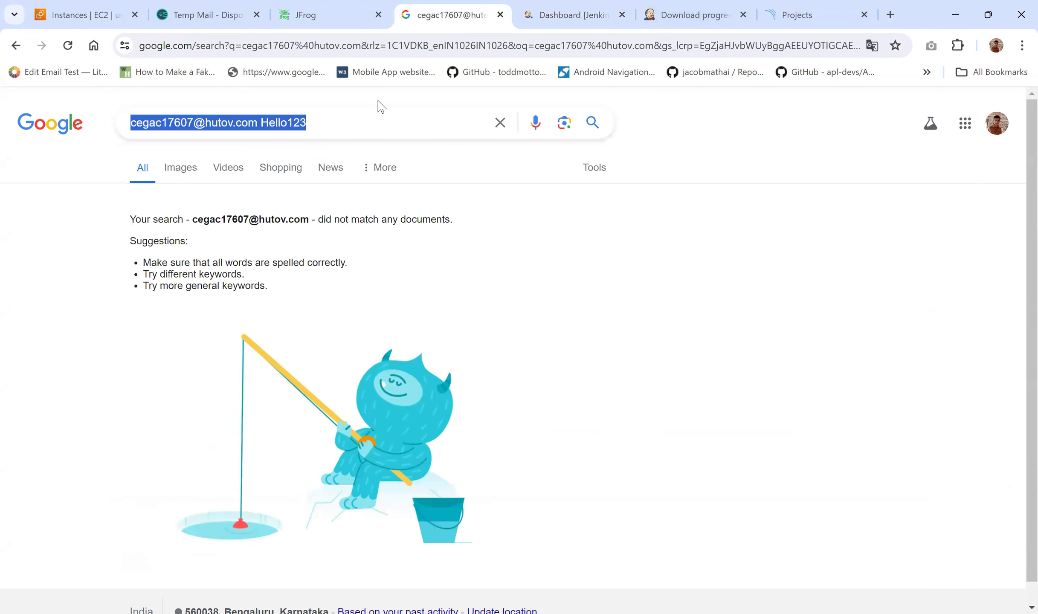
Step: Append 'artifactory-server' to the notes in the Google search box and return to the Jenkins Dashboard
{"action": "left_click", "coordinate": [355, 125]}
{"action": "type", "text": "artifactory-server"}
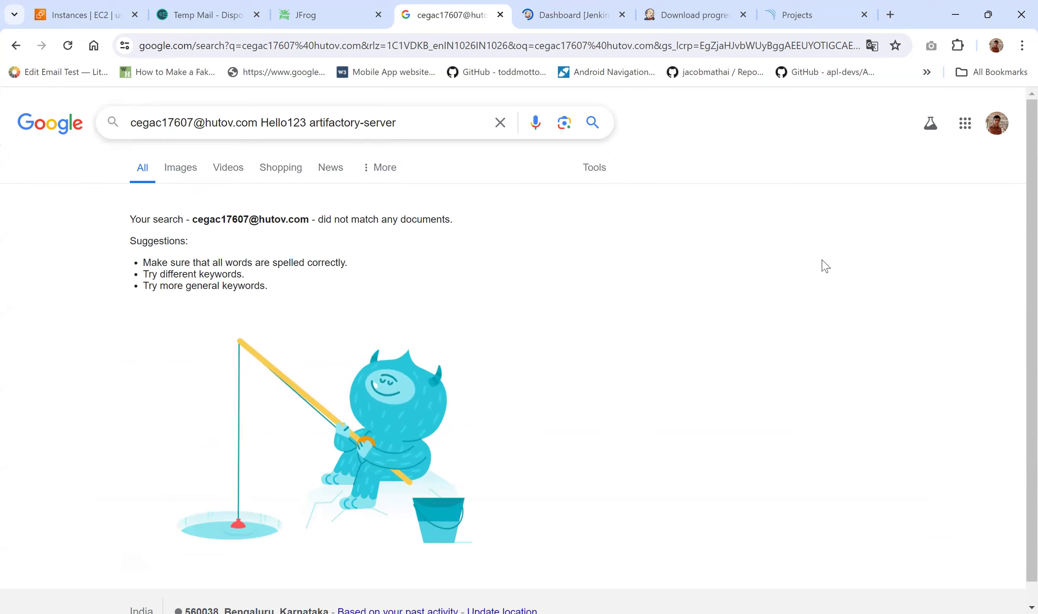
{"action": "left_click", "coordinate": [549, 6]}
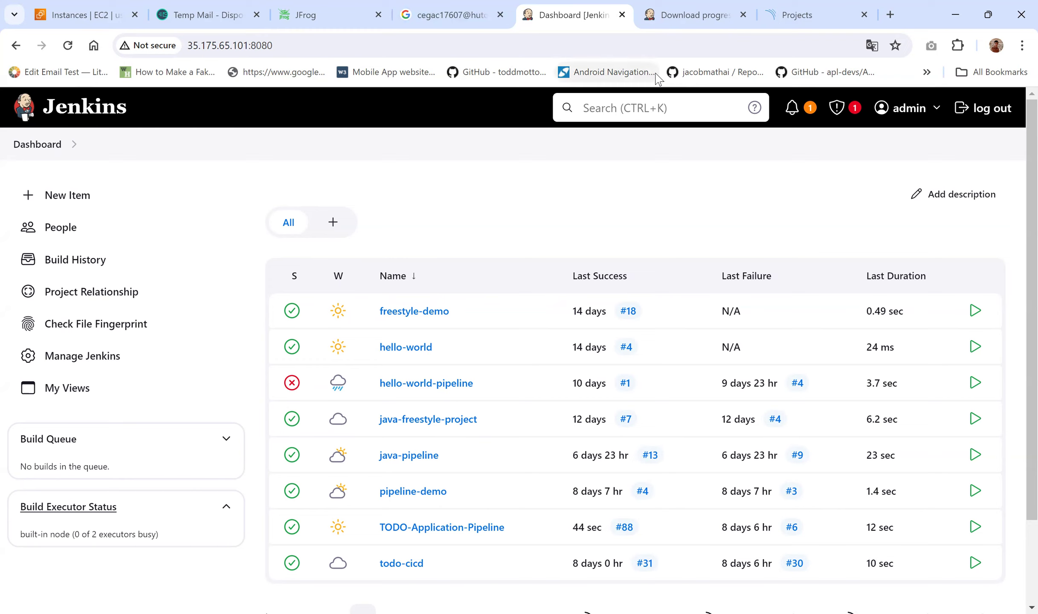
Step: Scroll down the Dashboard job list and open the java-pipeline job
{"action": "scroll", "coordinate": [515, 224], "scroll_direction": "down", "scroll_amount": 2}
{"action": "scroll", "coordinate": [515, 225], "scroll_direction": "down", "scroll_amount": 1}
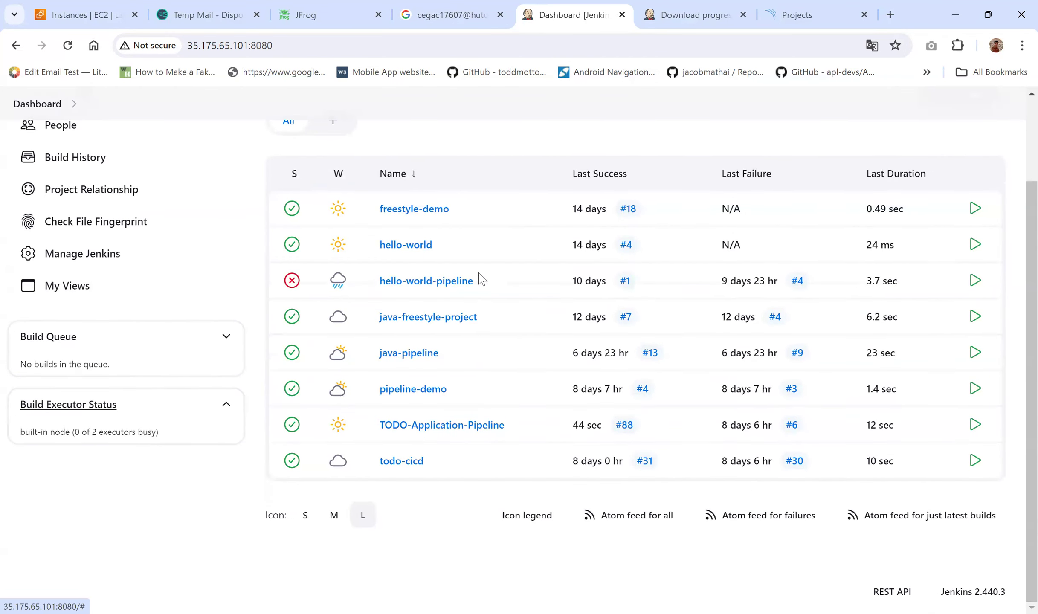
{"action": "left_click", "coordinate": [394, 361]}
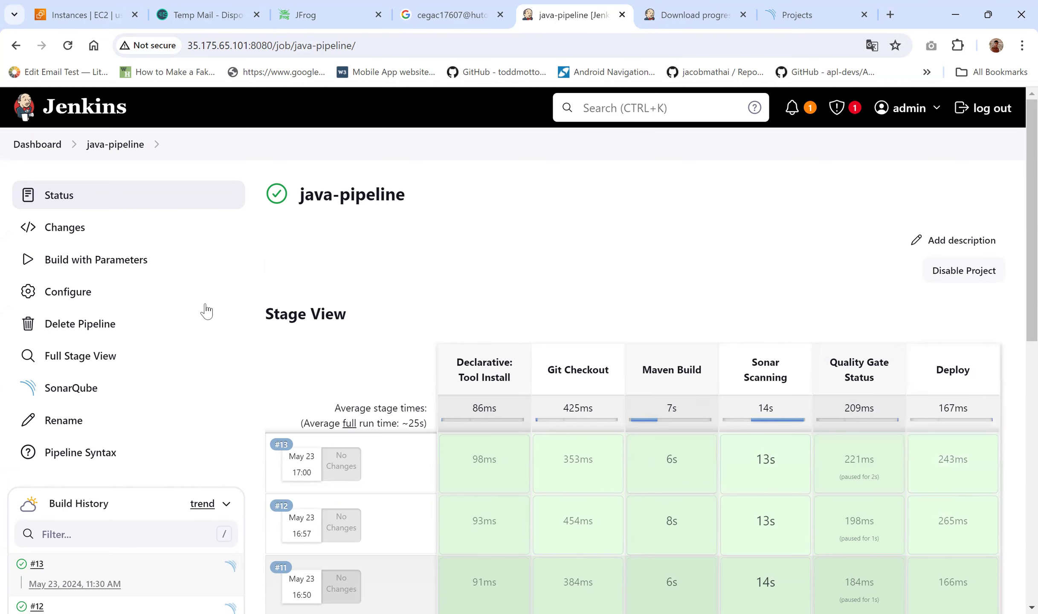
Step: Open the java-pipeline job's Configure page
{"action": "left_click", "coordinate": [59, 301]}
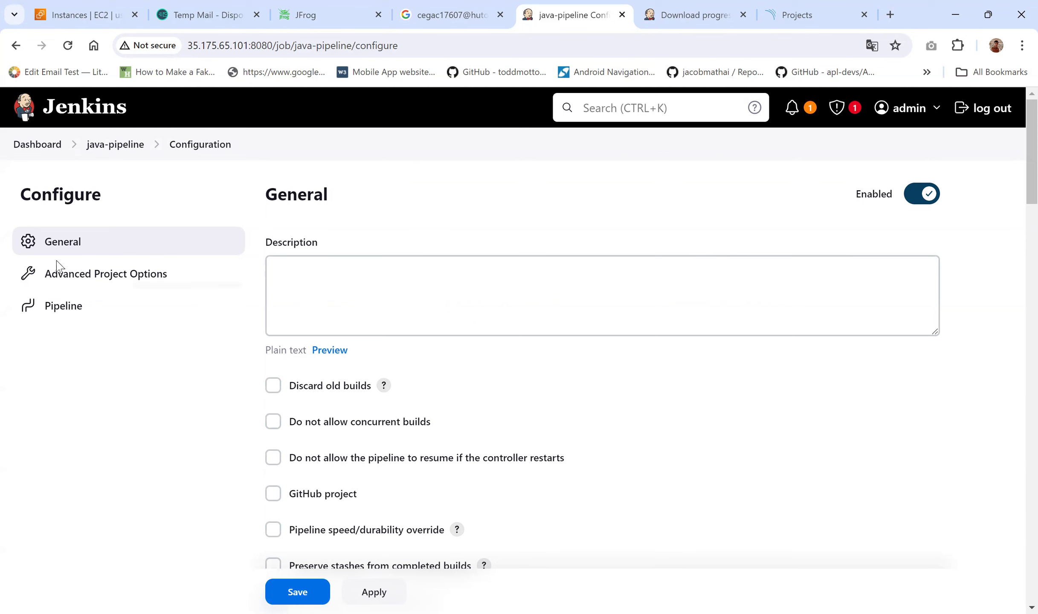
Step: Jump to the Pipeline script, enlarge the editor and place the cursor in the Deploy stage
{"action": "left_click", "coordinate": [76, 308]}
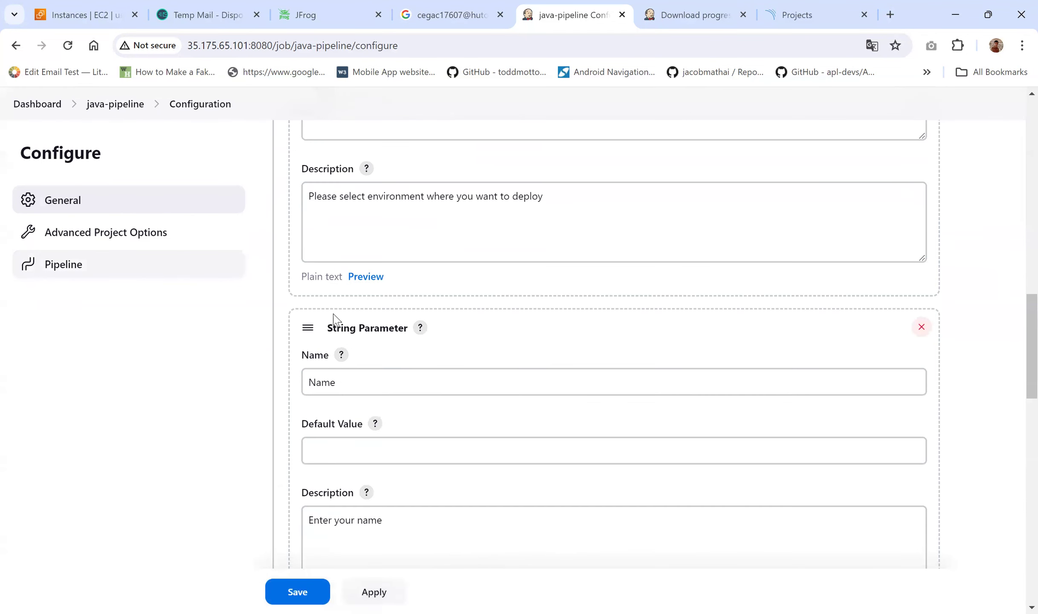
{"action": "scroll", "coordinate": [331, 313], "scroll_direction": "down", "scroll_amount": 1}
{"action": "scroll", "coordinate": [504, 351], "scroll_direction": "down", "scroll_amount": 2}
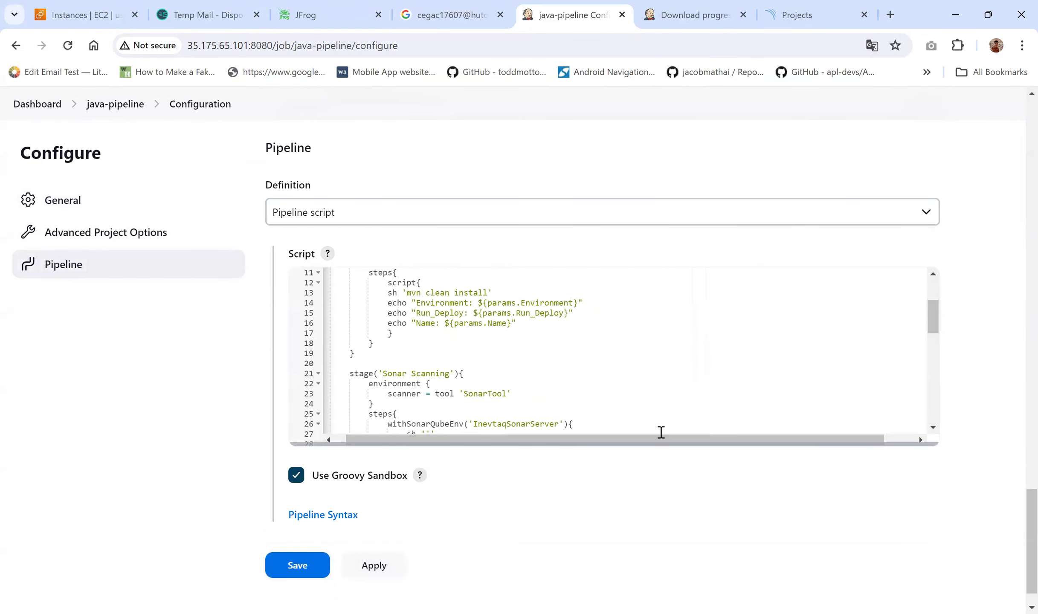
{"action": "left_click_drag", "start_coordinate": [695, 528], "coordinate": [700, 554]}
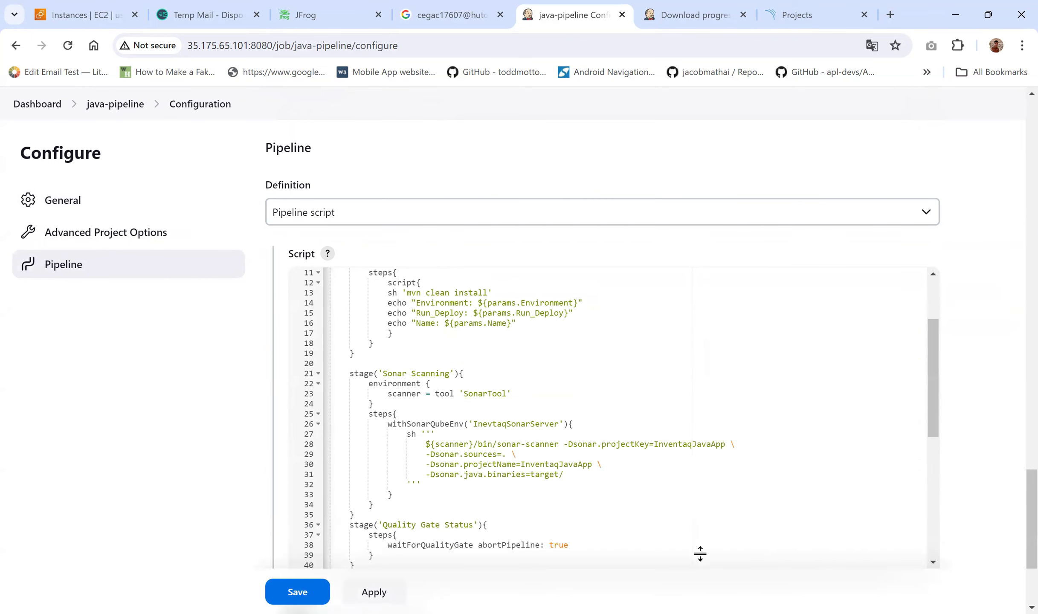
{"action": "scroll", "coordinate": [341, 423], "scroll_direction": "down", "scroll_amount": 5}
{"action": "scroll", "coordinate": [519, 322], "scroll_direction": "down", "scroll_amount": 6}
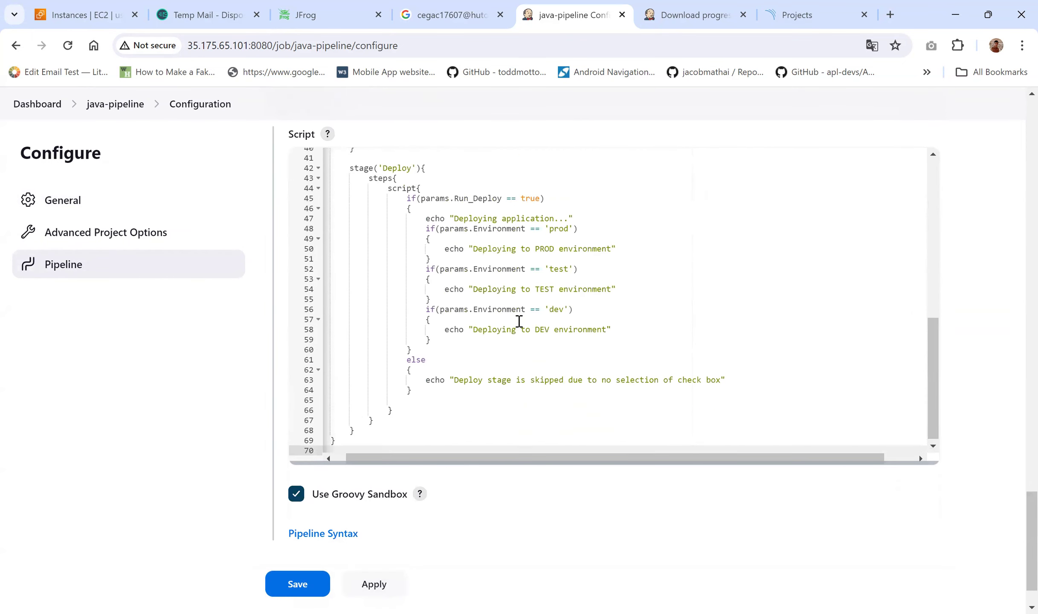
{"action": "left_click", "coordinate": [432, 171]}
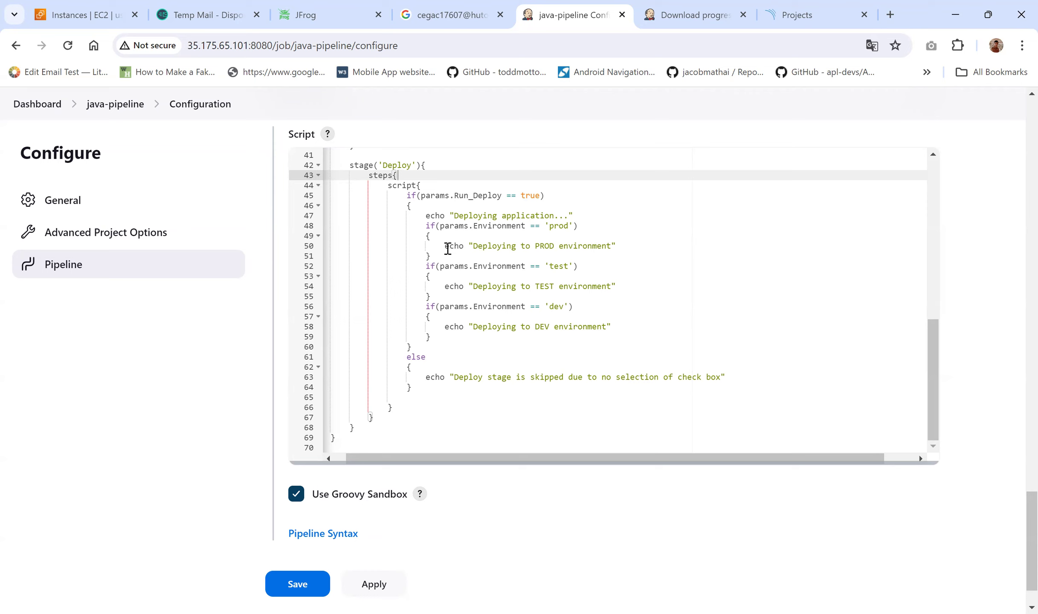
{"action": "scroll", "coordinate": [453, 321], "scroll_direction": "up", "scroll_amount": 2}
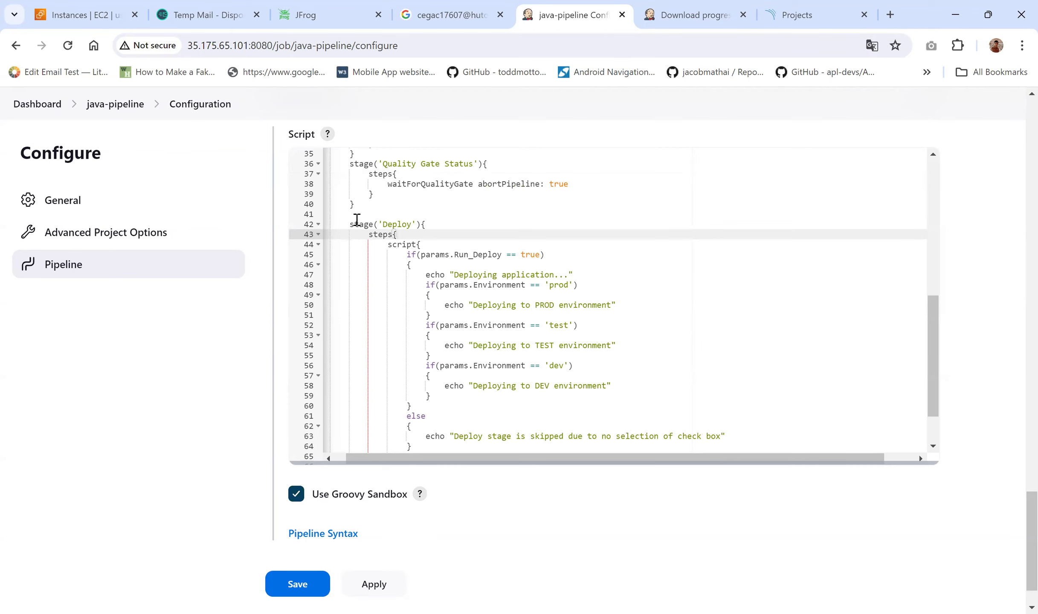
Step: Insert a stage('Artifact Upload') block with an open steps block before the Deploy stage
{"action": "left_click", "coordinate": [435, 220]}
{"action": "left_click", "coordinate": [442, 218]}
{"action": "type", "text": "stage()"}
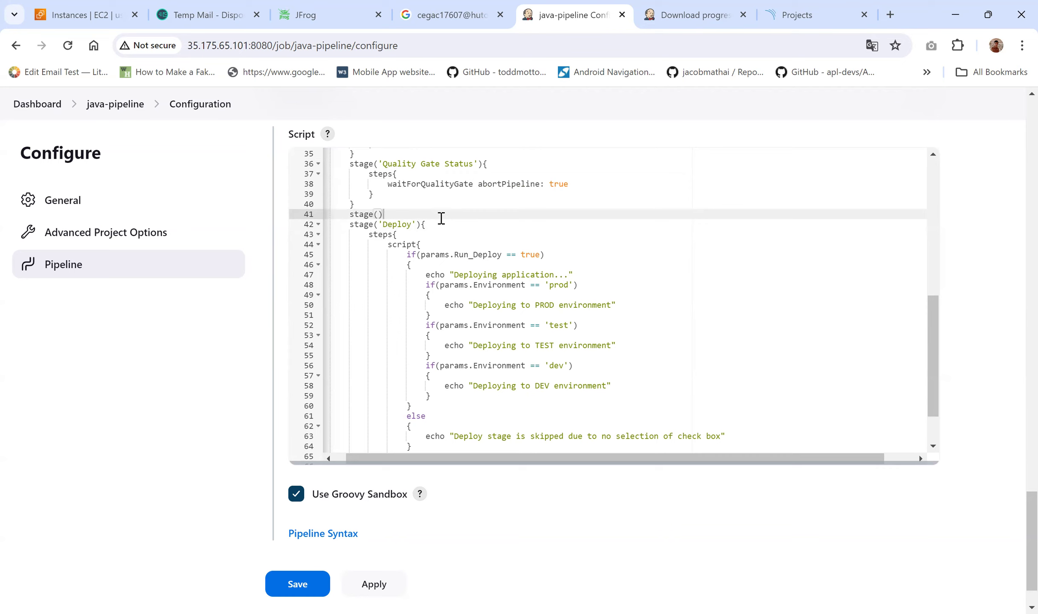
{"action": "type", "text": "'Artifact Upload"}
{"action": "key", "text": "Right"}
{"action": "key", "text": "Right"}
{"action": "type", "text": "{"}
{"action": "key", "text": "Return"}
{"action": "type", "text": "steps{"}
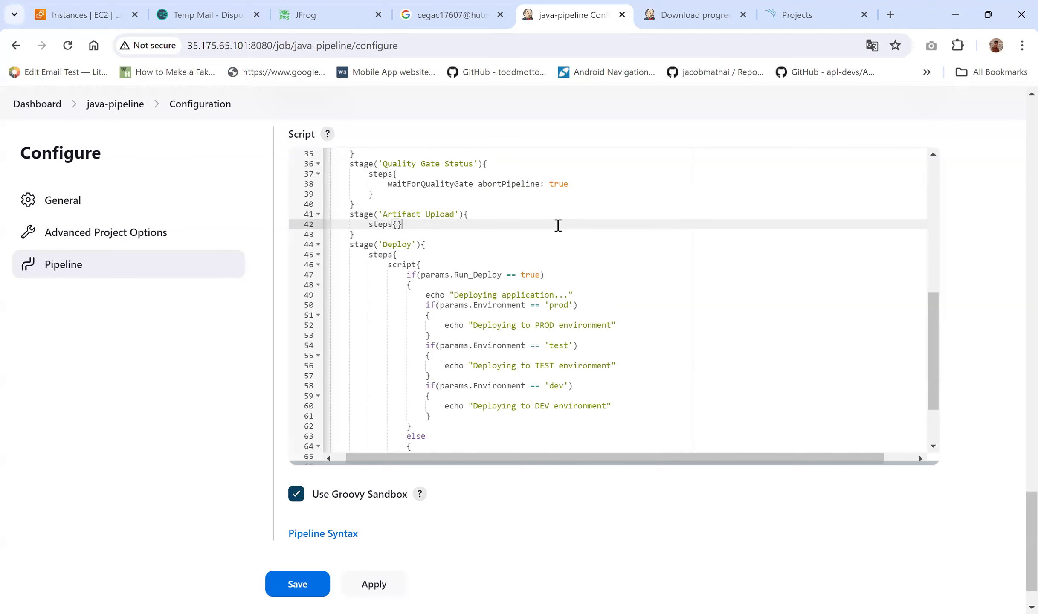
{"action": "key", "text": "Return"}
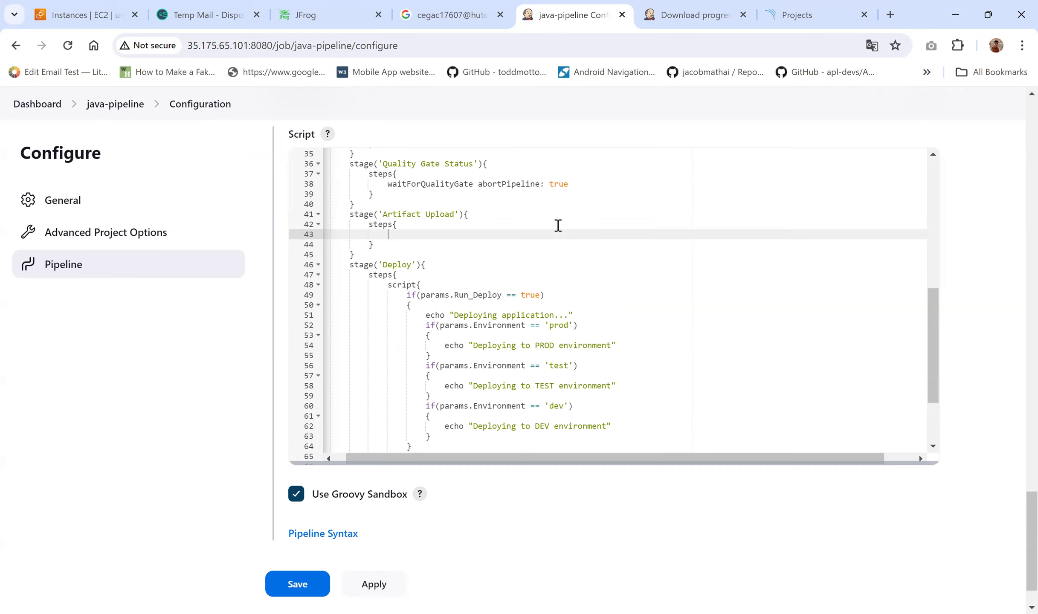
Step: Add a script block containing an rtUpload( ) call and begin its serverId: ' entry
{"action": "type", "text": "script{"}
{"action": "key", "text": "Return"}
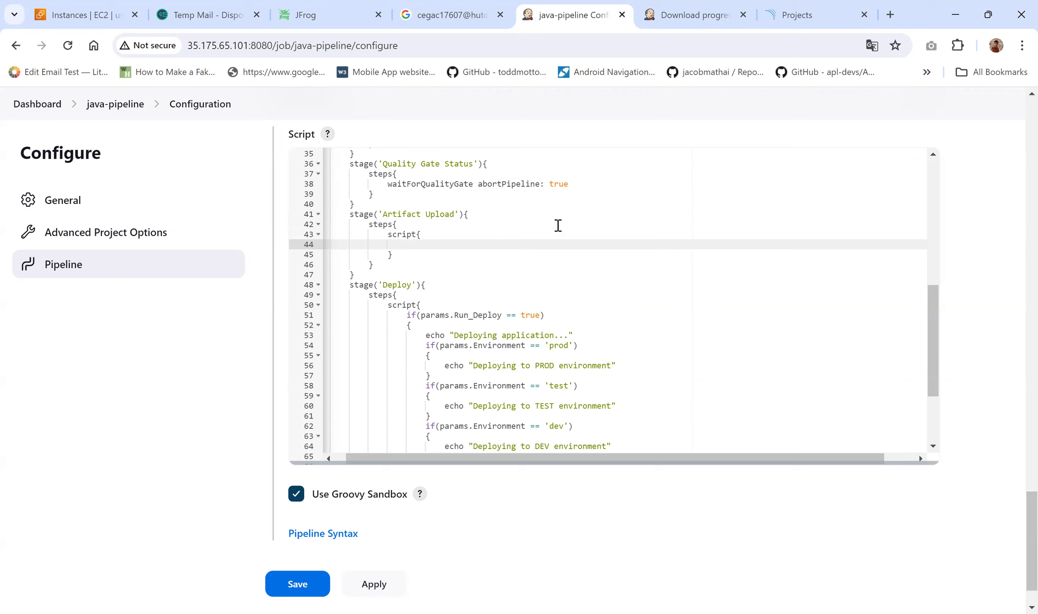
{"action": "type", "text": "rtUpload"}
{"action": "type", "text": "()"}
{"action": "key", "text": "Return"}
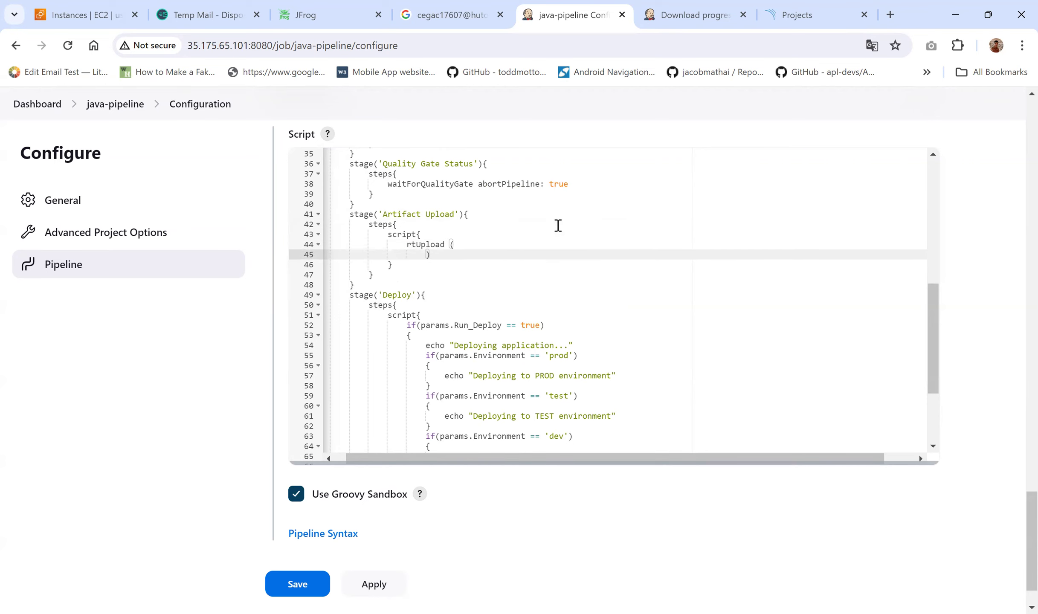
{"action": "key", "text": "Return"}
{"action": "key", "text": "Up"}
{"action": "type", "text": "serverId: '"}
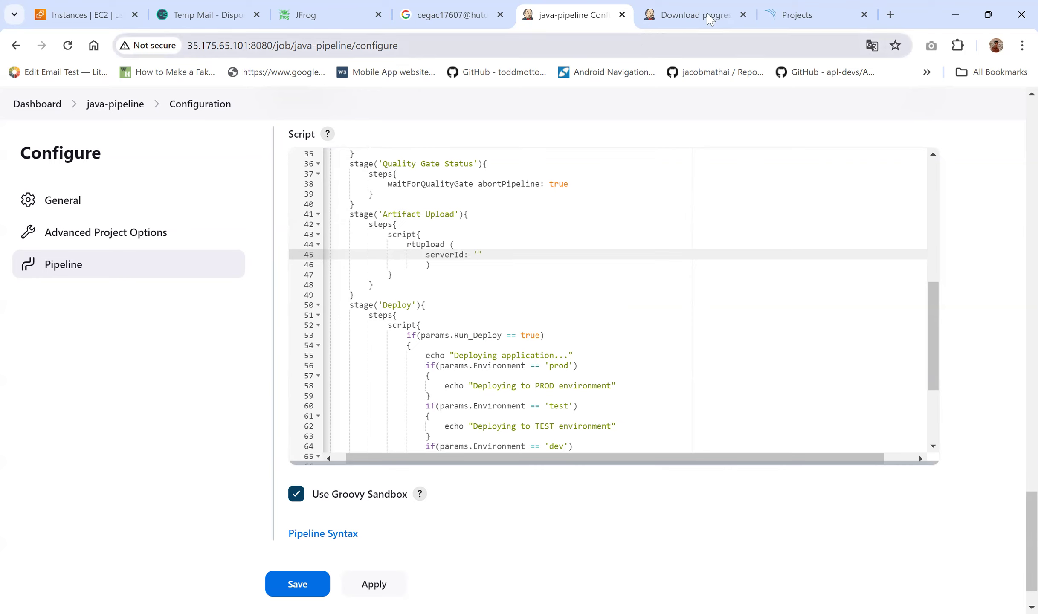
Step: Copy 'artifactory-server' from the Google page and paste it as the rtUpload serverId value
{"action": "left_click", "coordinate": [480, 6]}
{"action": "left_click_drag", "start_coordinate": [309, 123], "coordinate": [417, 121]}
{"action": "key", "text": "ctrl+c"}
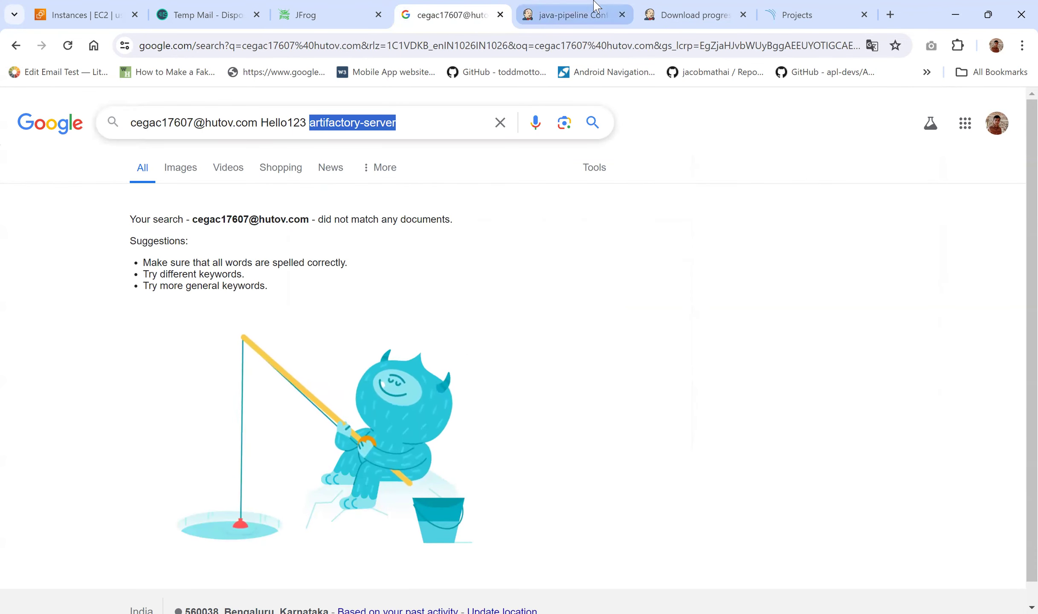
{"action": "left_click", "coordinate": [572, 14]}
{"action": "key", "text": "ctrl+v"}
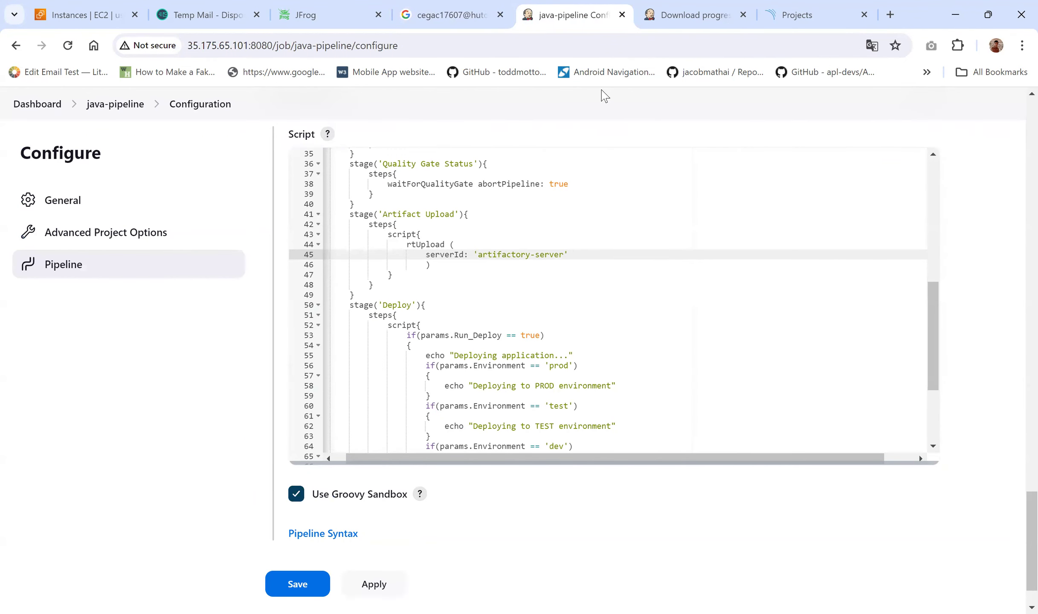
{"action": "type", "text": ","}
{"action": "key", "text": "Return"}
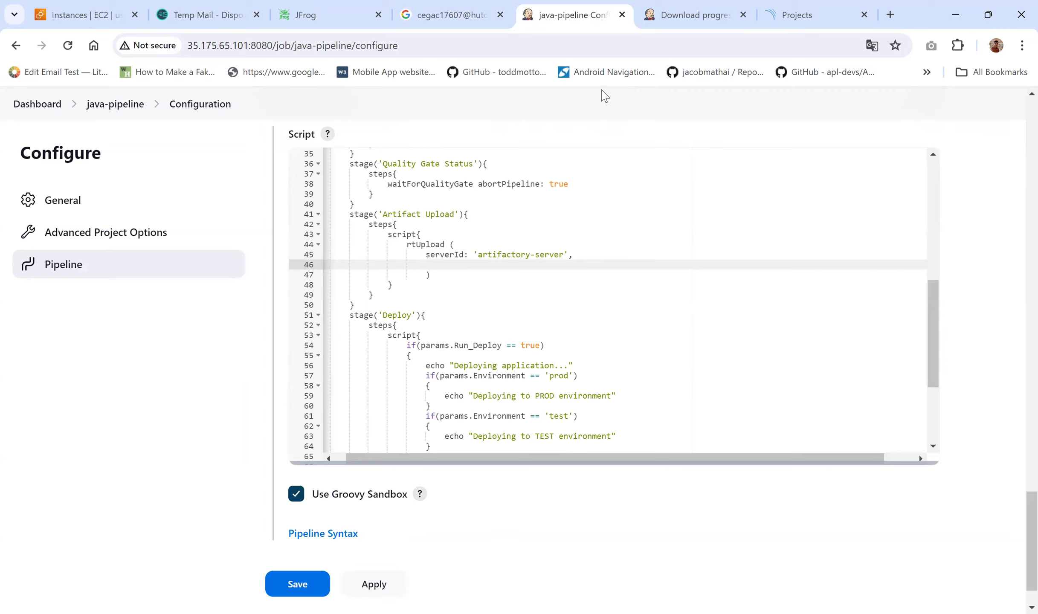
Step: Add a spec: ''' ''' block containing an empty "files": [] list
{"action": "type", "text": "spec: '''"}
{"action": "key", "text": "Return"}
{"action": "type", "text": "'''"}
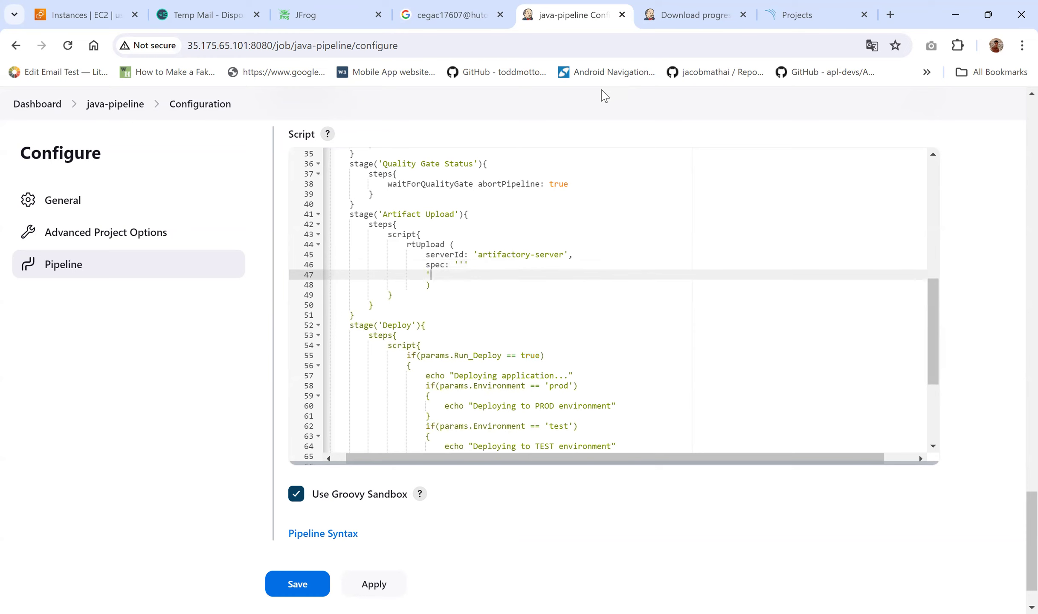
{"action": "left_click", "coordinate": [497, 263]}
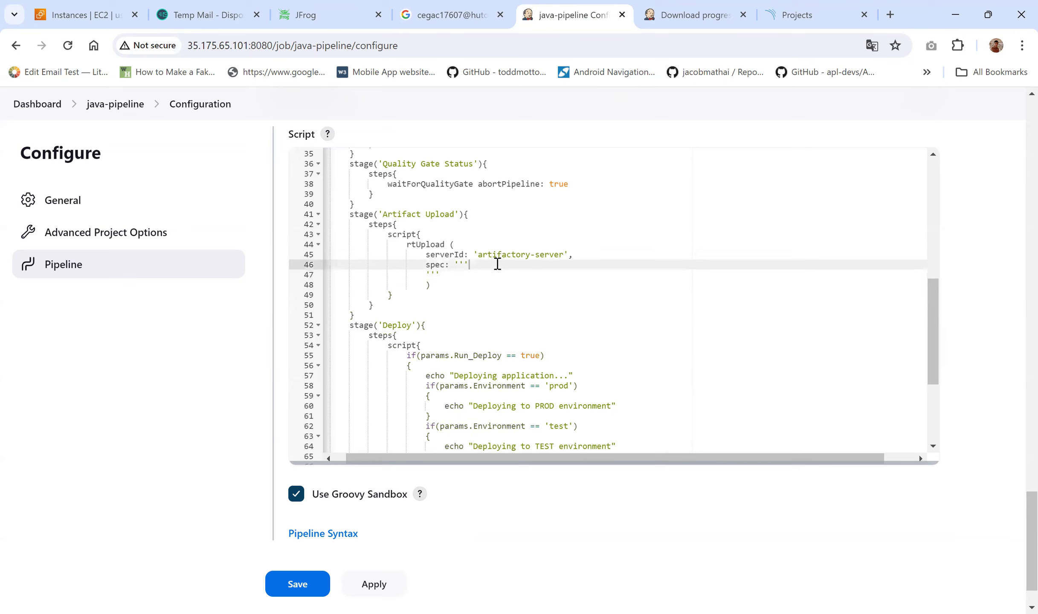
{"action": "key", "text": "Return"}
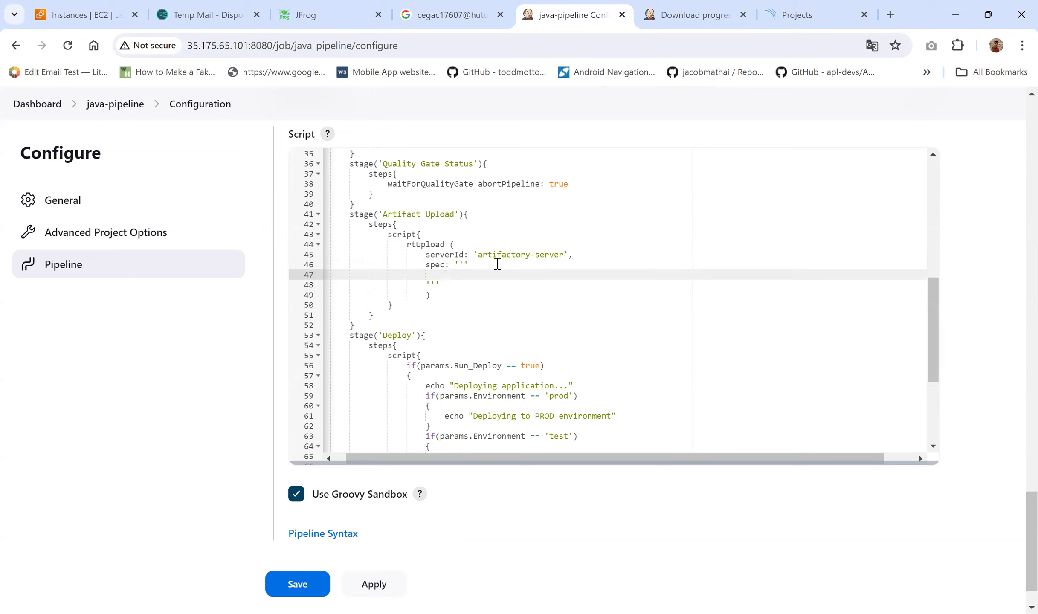
{"action": "type", "text": "\"\""}
{"action": "type", "text": "files"}
{"action": "key", "text": "Right"}
{"action": "type", "text": ": []"}
Step: Add a { } entry to the files list with "pattern": "build/*.jar" and an empty "target" key
{"action": "key", "text": "Return"}
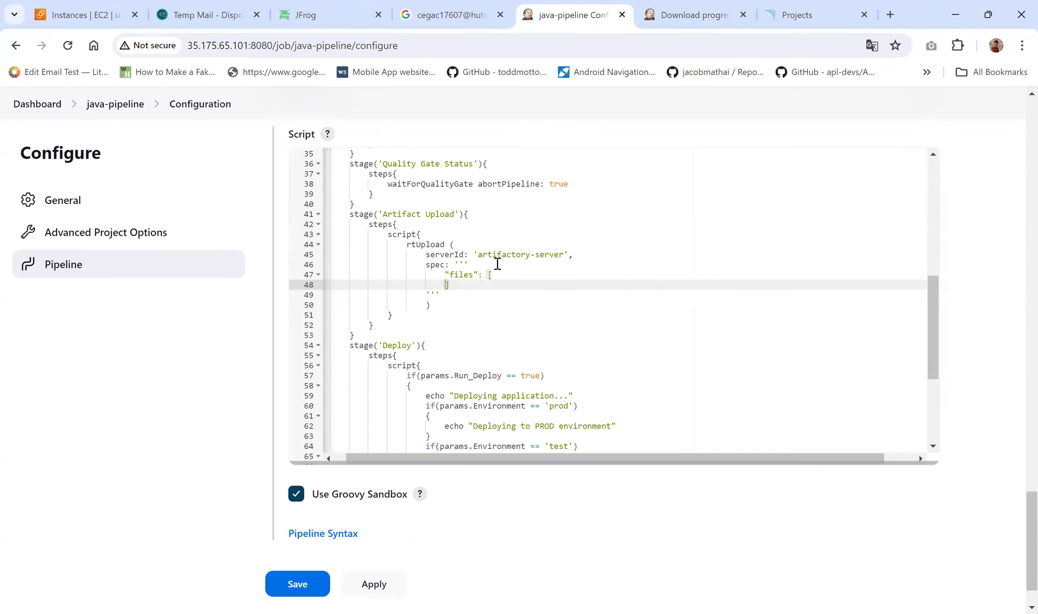
{"action": "key", "text": "Return"}
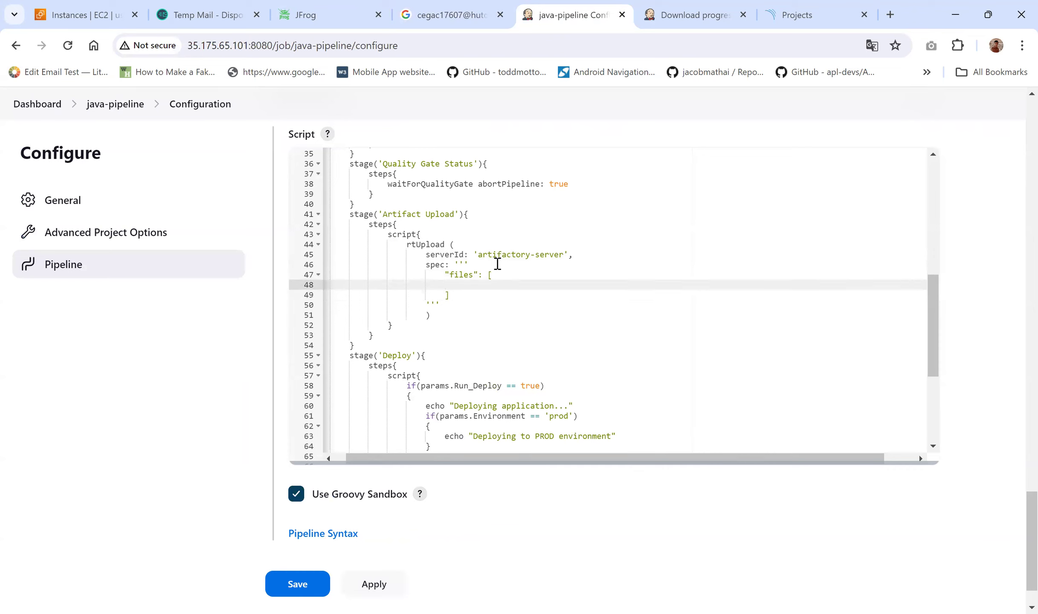
{"action": "type", "text": "{"}
{"action": "key", "text": "Return"}
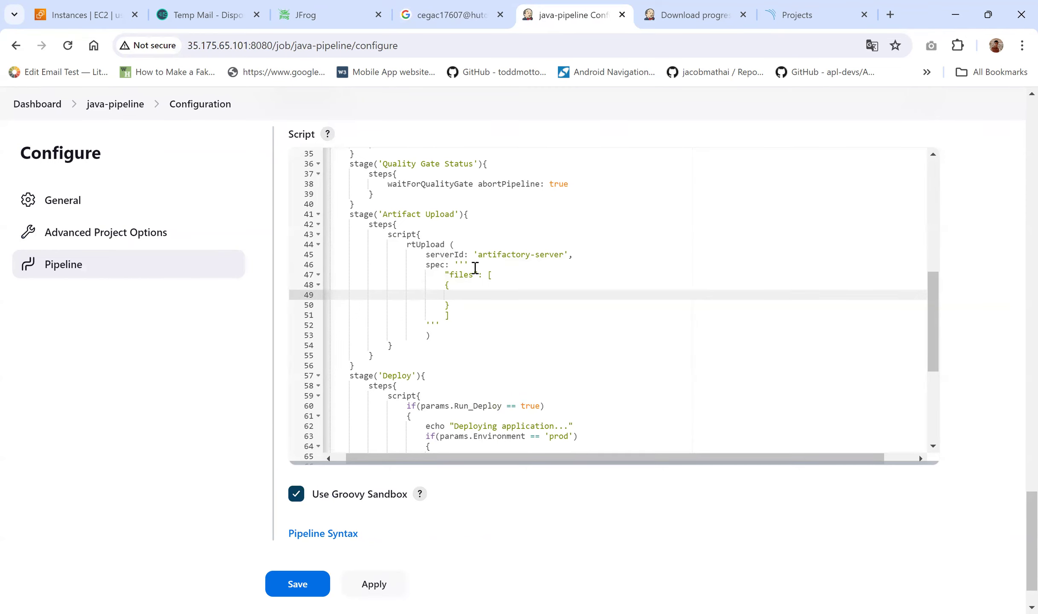
{"action": "left_click", "coordinate": [437, 333]}
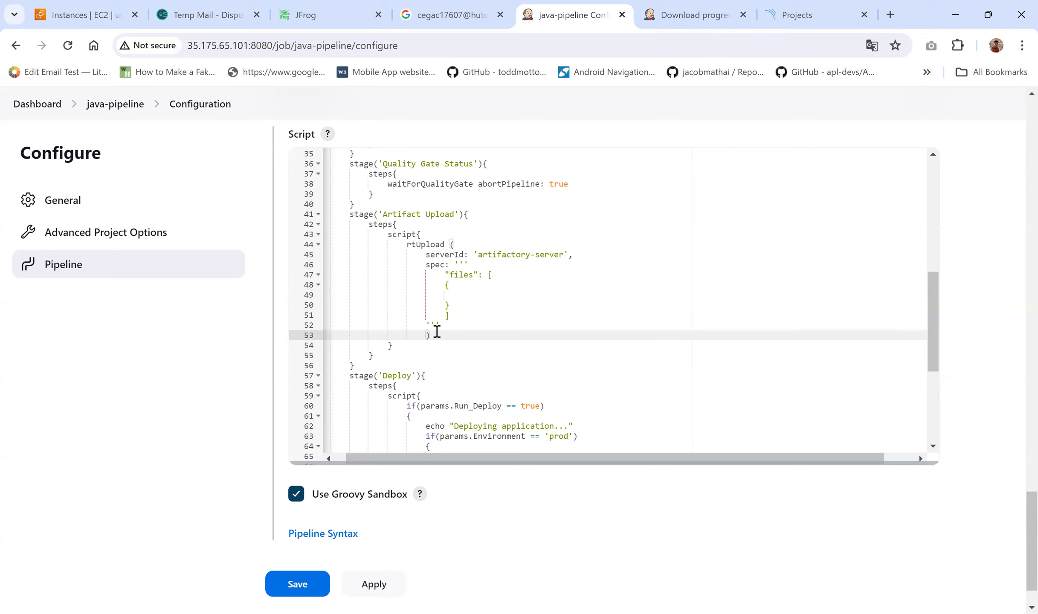
{"action": "left_click", "coordinate": [469, 297]}
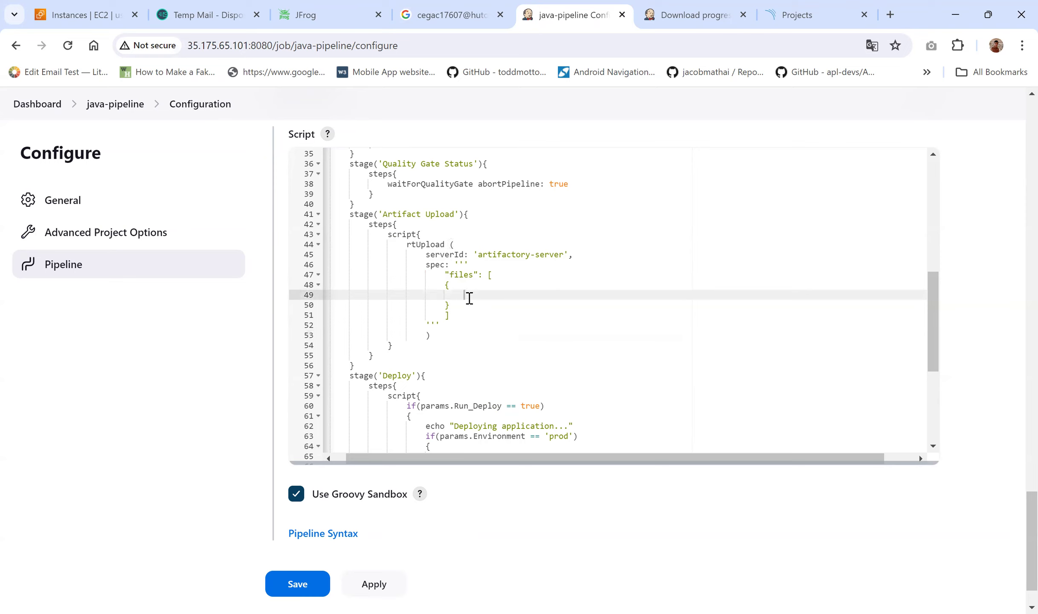
{"action": "type", "text": "\"pattern\": \"\"build/*.jar"}
{"action": "type", "text": ","}
{"action": "key", "text": "Return"}
{"action": "type", "text": "\"\""}
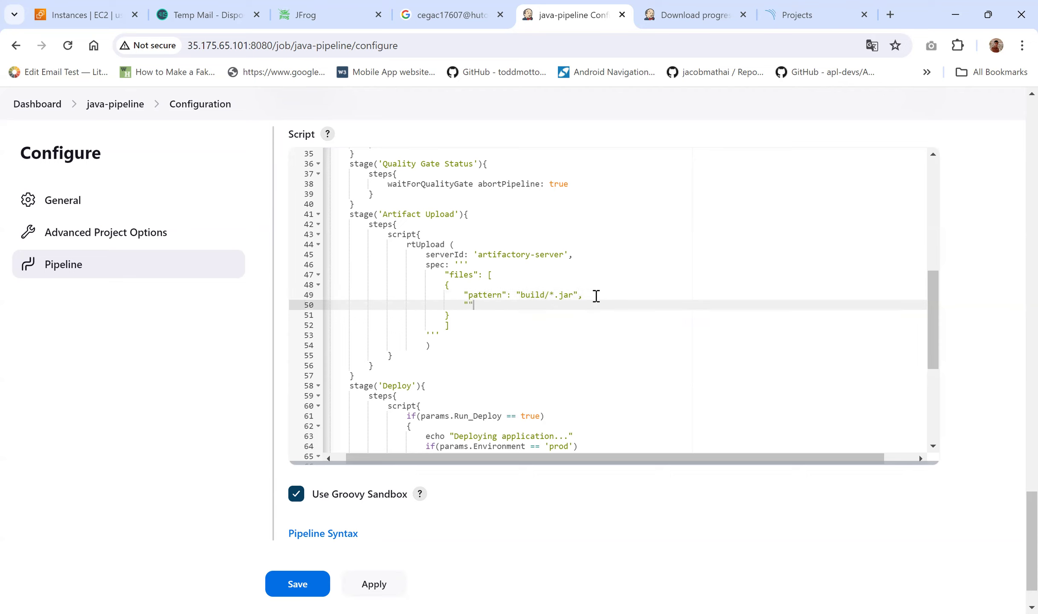
{"action": "type", "text": "target\":\"\""}
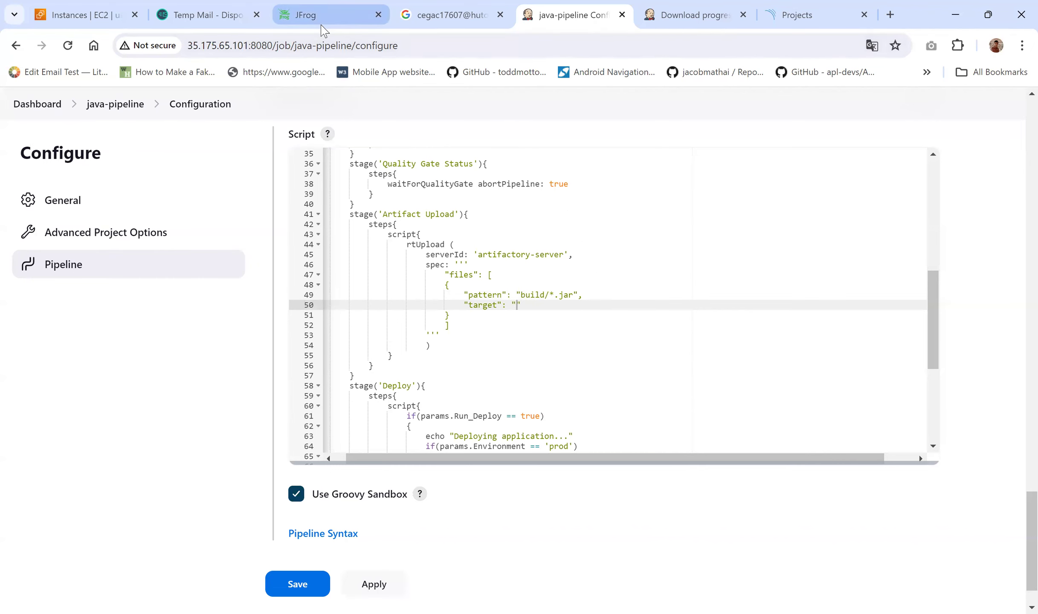
Step: Copy the repository name from JFrog and paste it as the target: inventaq-repo-generic-local
{"action": "left_click", "coordinate": [320, 17]}
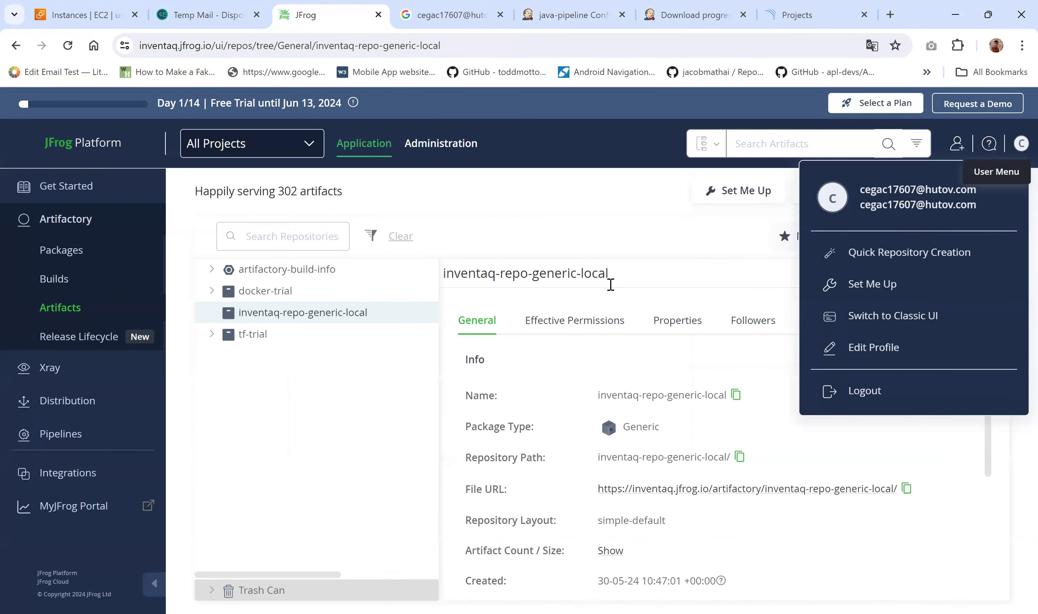
{"action": "left_click_drag", "start_coordinate": [619, 280], "coordinate": [444, 284]}
{"action": "key", "text": "ctrl+c"}
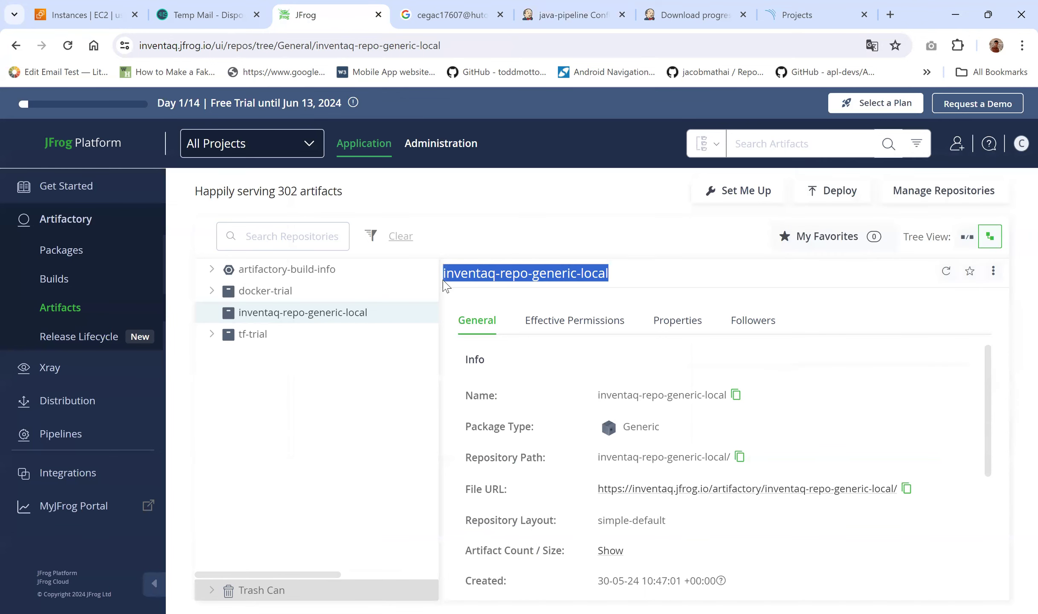
{"action": "left_click", "coordinate": [557, 9]}
{"action": "key", "text": "ctrl+v"}
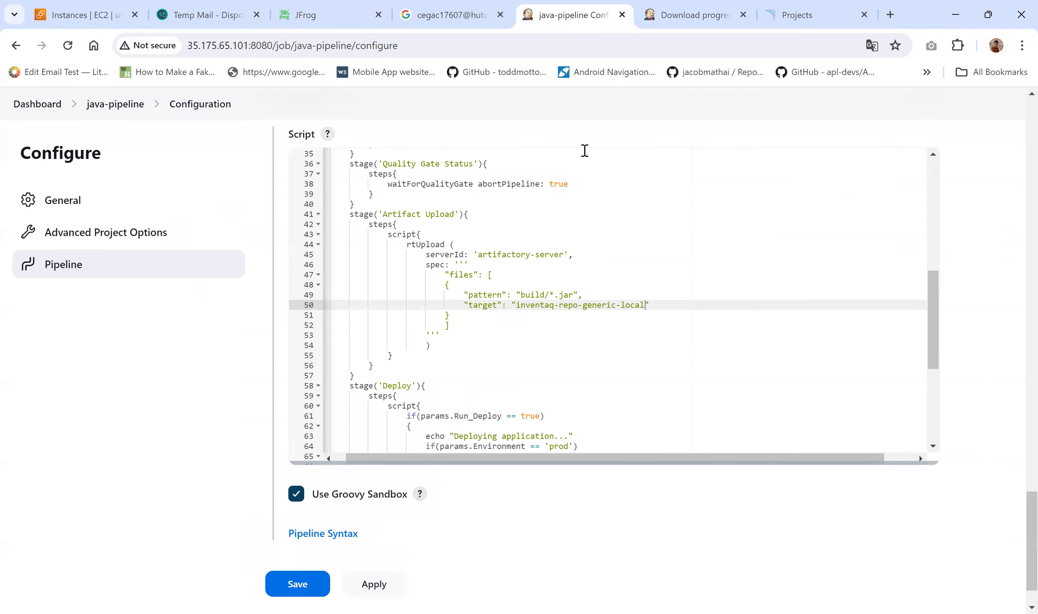
Step: Append /${BUILD_NUMBER}/ to the upload target and apply the pipeline changes
{"action": "type", "text": "/"}
{"action": "type", "text": "${}"}
{"action": "type", "text": "BUILD_"}
{"action": "type", "text": "NUMBER"}
{"action": "type", "text": "/"}
{"action": "scroll", "coordinate": [507, 348], "scroll_direction": "left", "scroll_amount": 1}
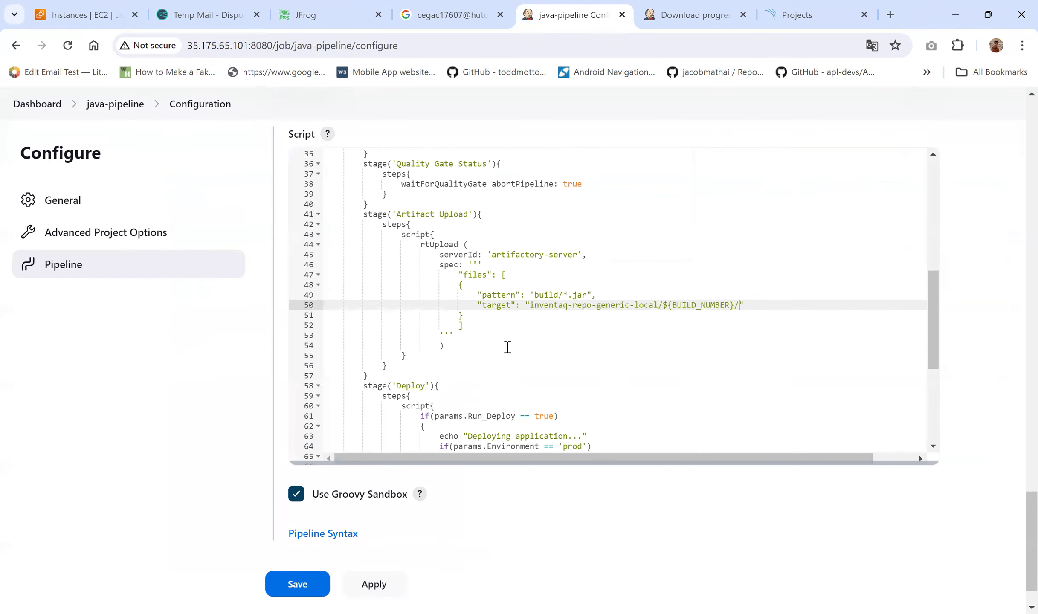
{"action": "scroll", "coordinate": [167, 514], "scroll_direction": "down", "scroll_amount": 1}
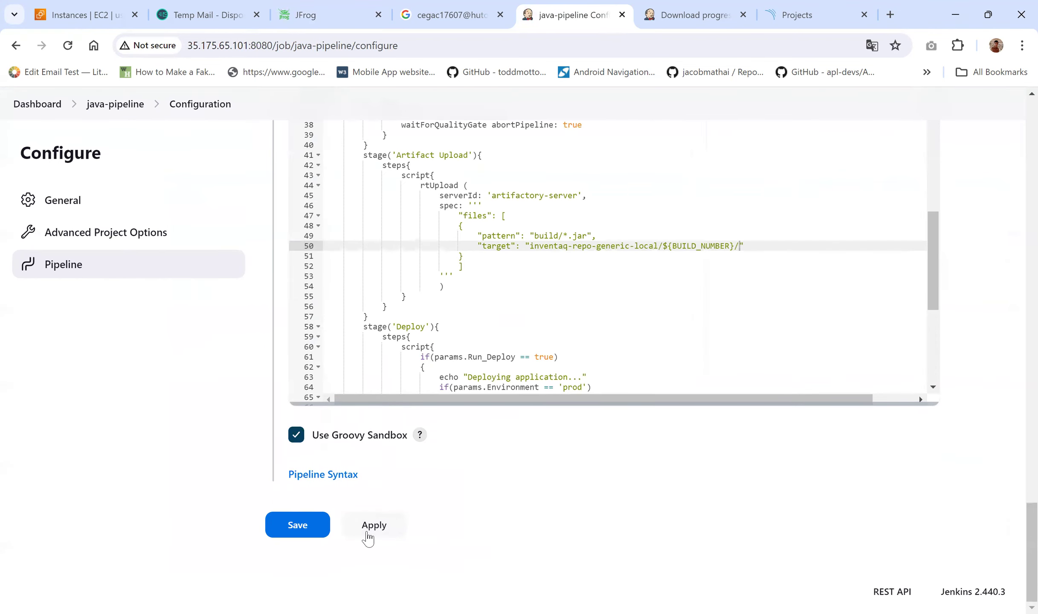
{"action": "left_click", "coordinate": [368, 537]}
Step: Review the rtUpload call and its serverId entry, then view the plugin Download progress page
{"action": "scroll", "coordinate": [167, 440], "scroll_direction": "up", "scroll_amount": 2}
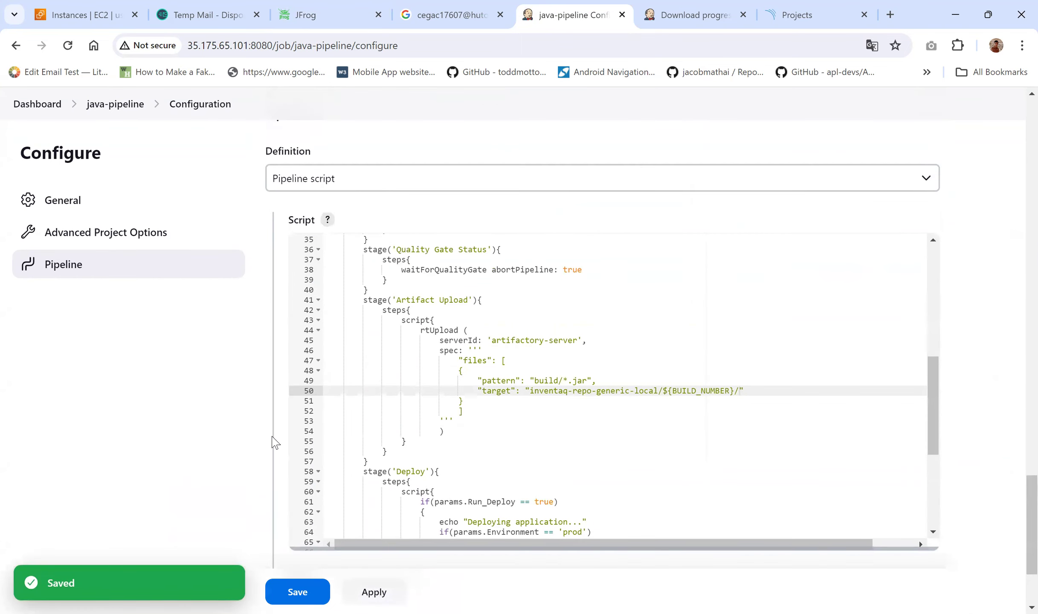
{"action": "double_click", "coordinate": [440, 330]}
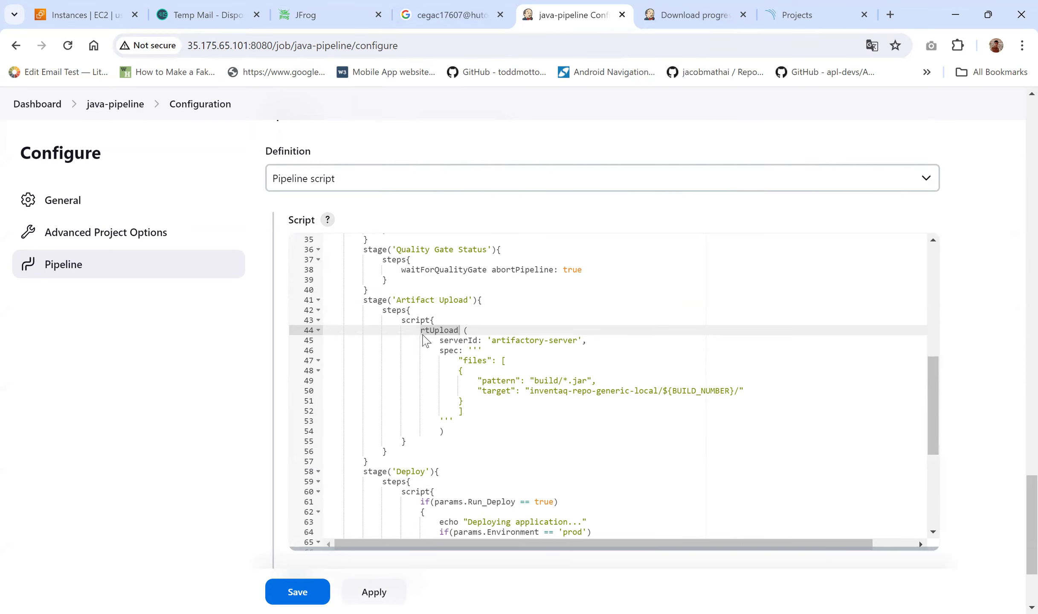
{"action": "left_click", "coordinate": [424, 331]}
{"action": "left_click_drag", "start_coordinate": [420, 331], "coordinate": [459, 329]}
{"action": "left_click", "coordinate": [500, 402]}
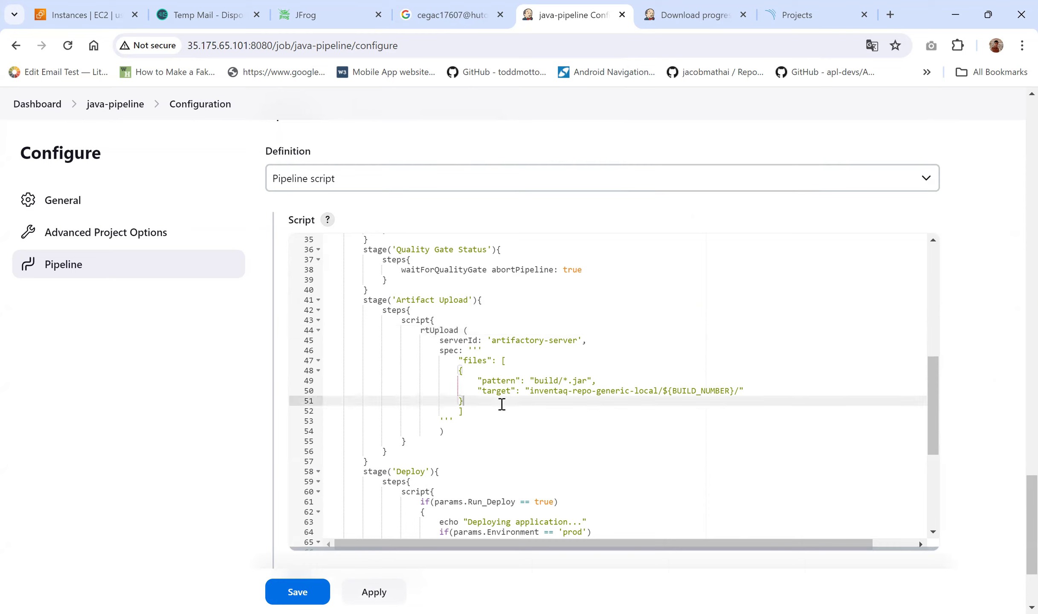
{"action": "left_click_drag", "start_coordinate": [440, 340], "coordinate": [582, 340]}
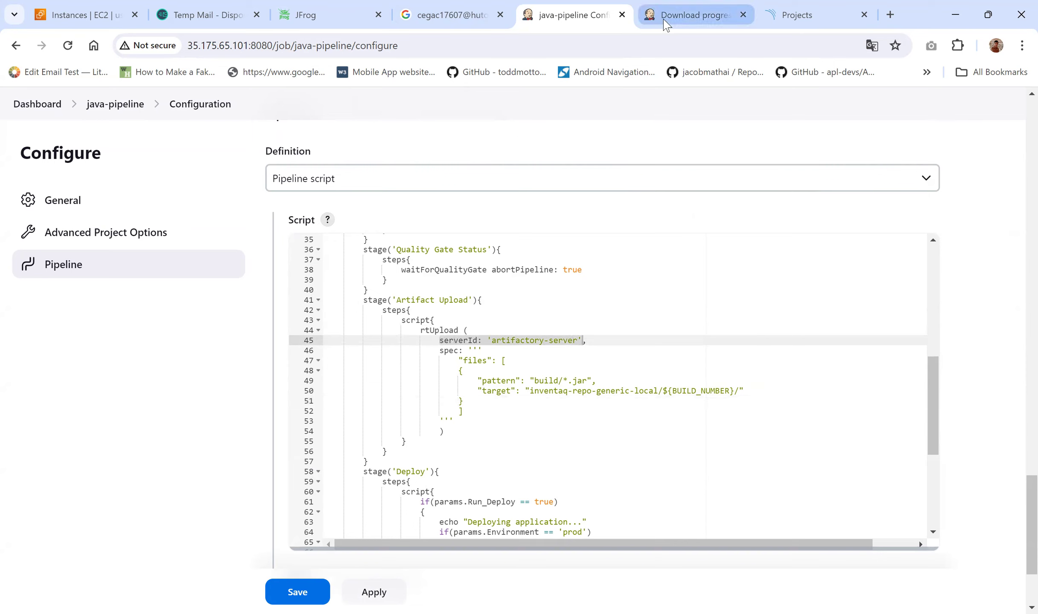
{"action": "mouse_move", "coordinate": [665, 21]}
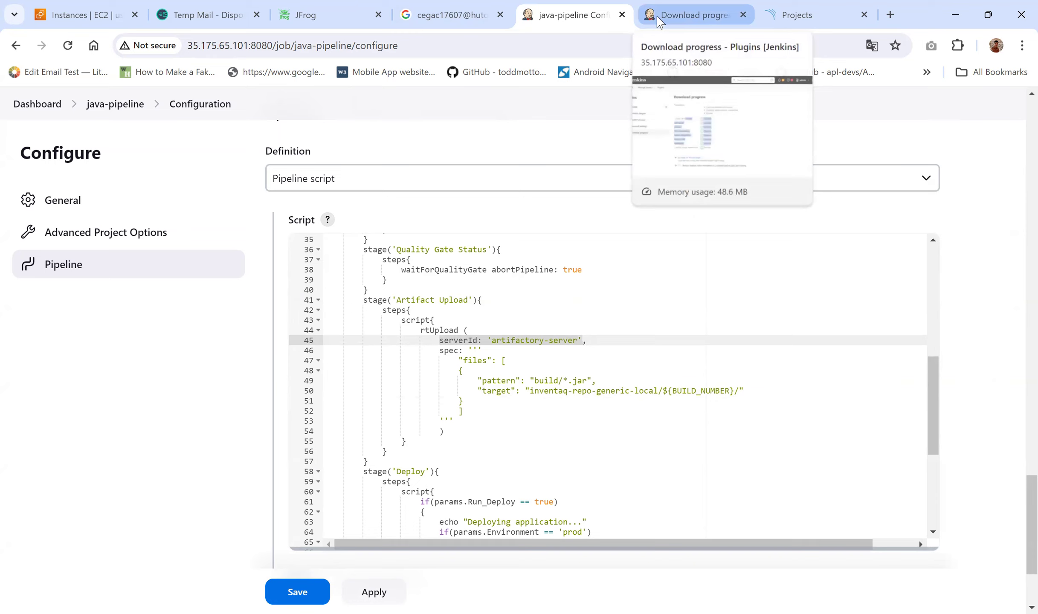
{"action": "left_click", "coordinate": [664, 18]}
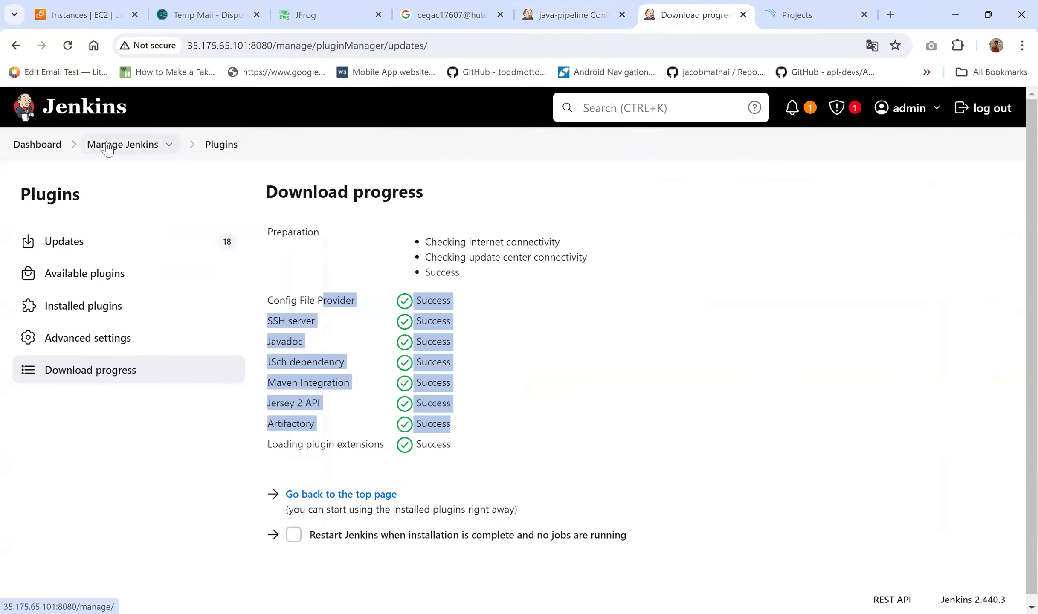
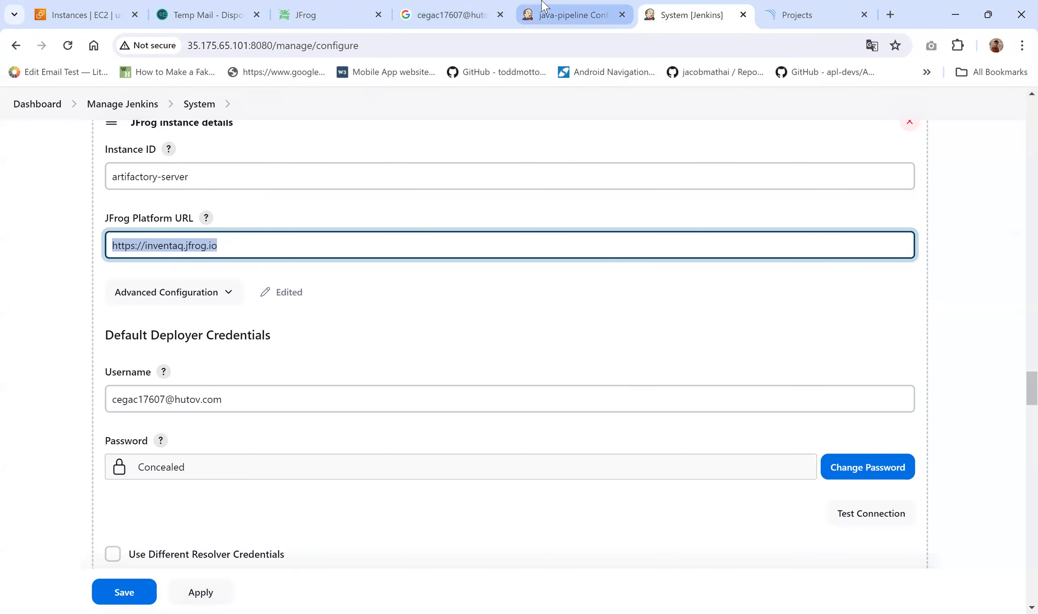
Step: Review the files spec block of the rtUpload step in the java-pipeline script
{"action": "left_click", "coordinate": [529, 13]}
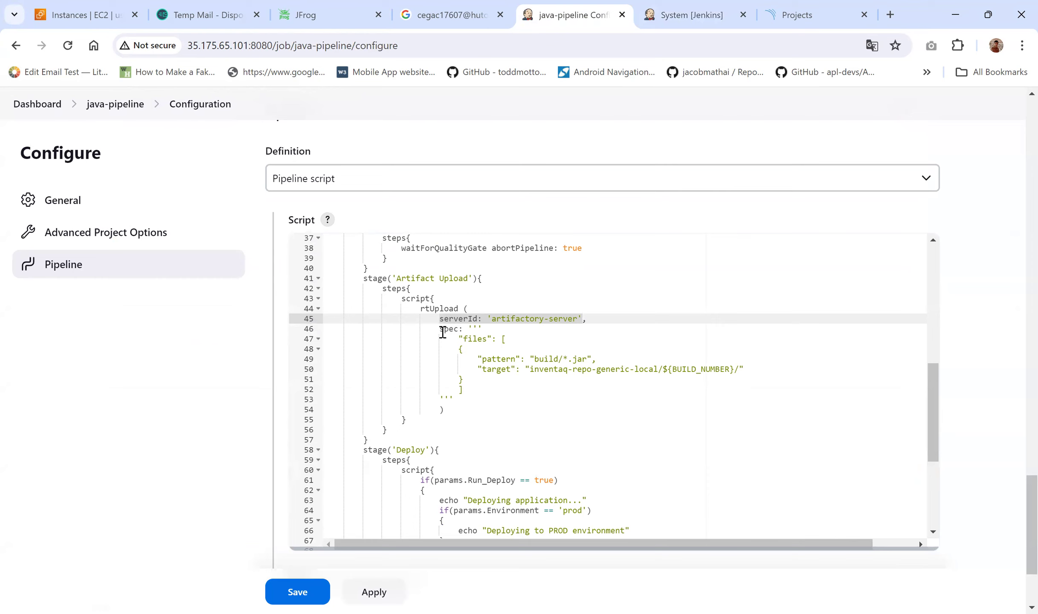
{"action": "left_click", "coordinate": [443, 331]}
{"action": "left_click_drag", "start_coordinate": [468, 340], "coordinate": [486, 371]}
{"action": "left_click", "coordinate": [486, 372]}
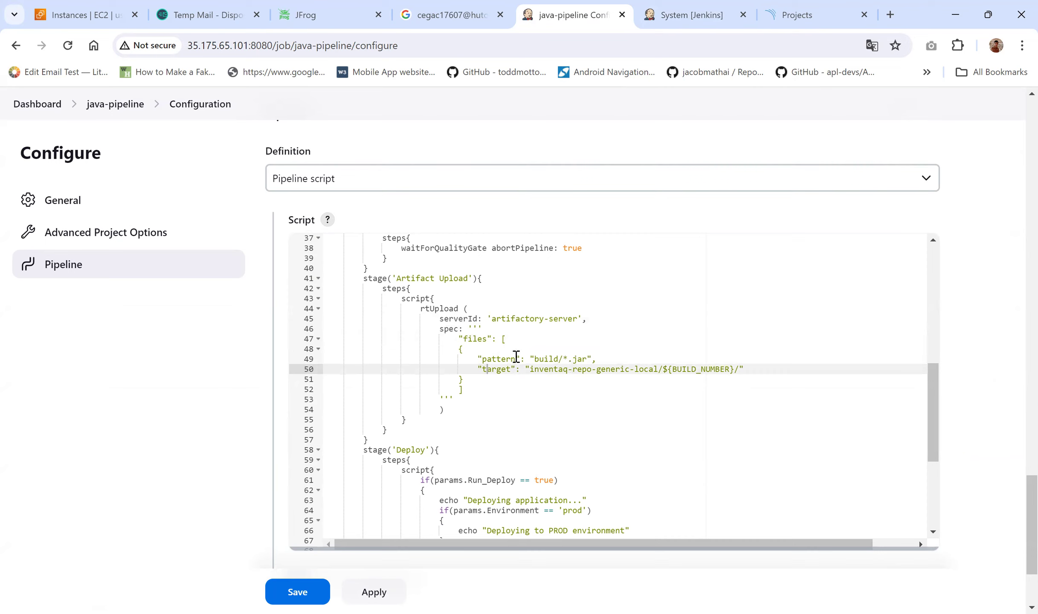
{"action": "left_click", "coordinate": [510, 363]}
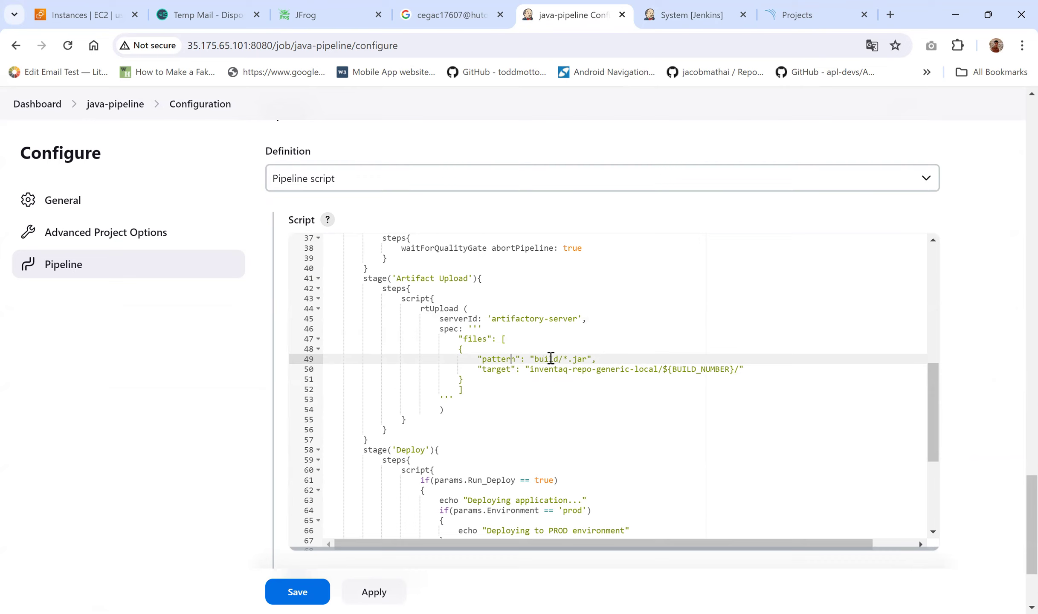
Step: Check the build/*.jar pattern and target repository name against the JFrog repository
{"action": "mouse_move", "coordinate": [563, 359]}
{"action": "left_mouse_down"}
{"action": "mouse_move", "coordinate": [585, 365]}
{"action": "mouse_move", "coordinate": [568, 360]}
{"action": "left_mouse_up"}
{"action": "left_click", "coordinate": [577, 359]}
{"action": "left_click", "coordinate": [531, 370]}
{"action": "left_click_drag", "start_coordinate": [531, 369], "coordinate": [601, 369]}
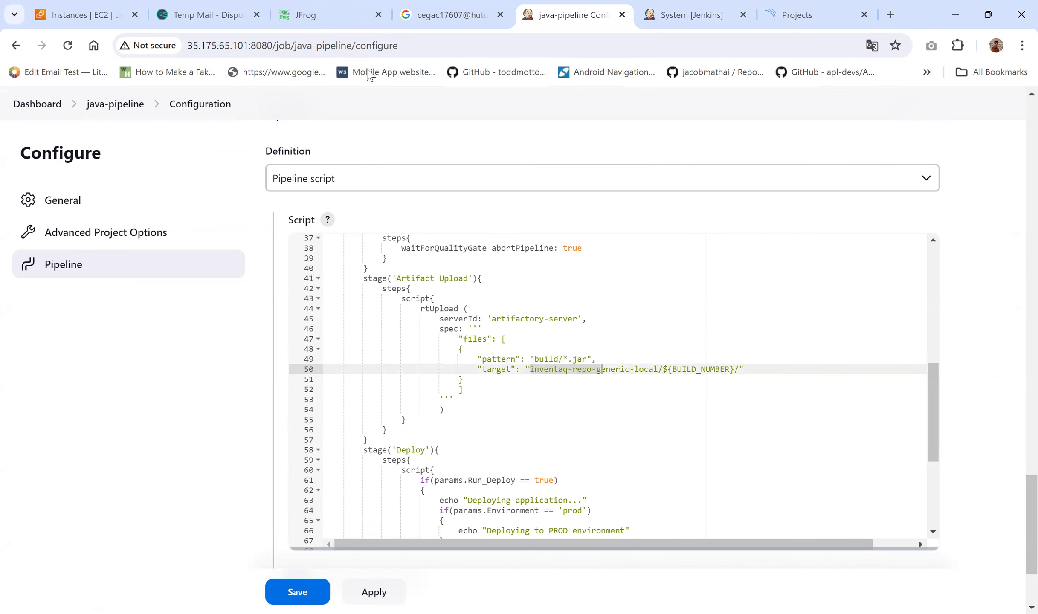
{"action": "left_click", "coordinate": [314, 12]}
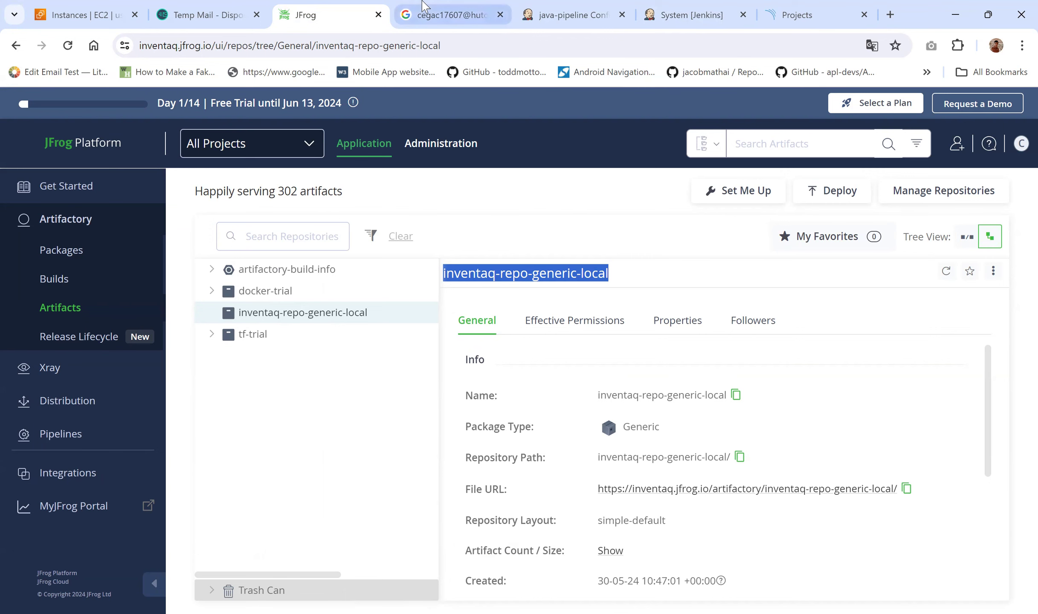
Step: Insert '/' after 'local' in the upload target, just before ${BUILD_NUMBER}
{"action": "left_click", "coordinate": [548, 9]}
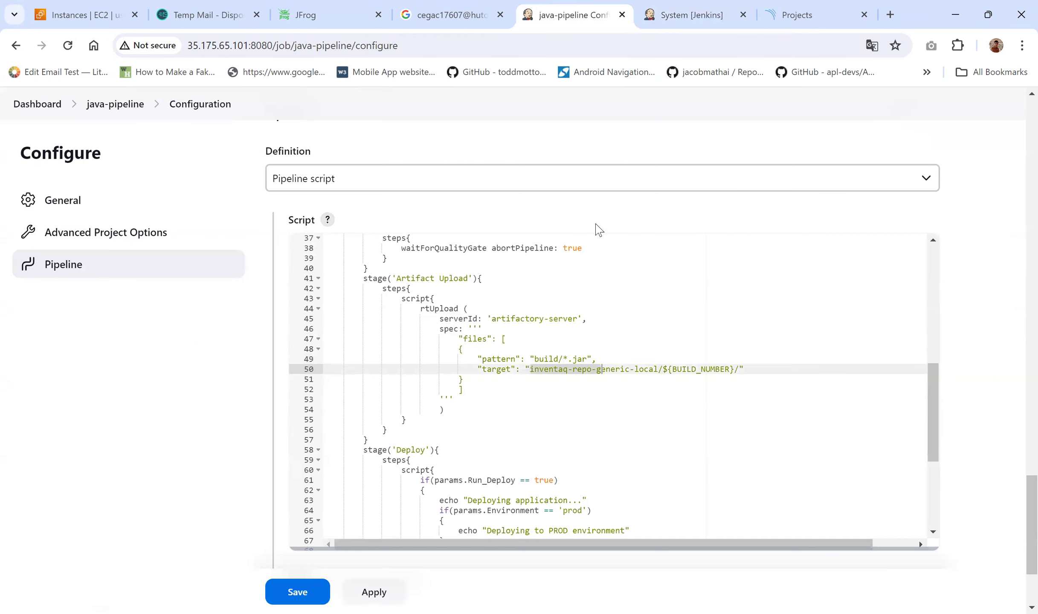
{"action": "left_click", "coordinate": [660, 369]}
{"action": "type", "text": "/"}
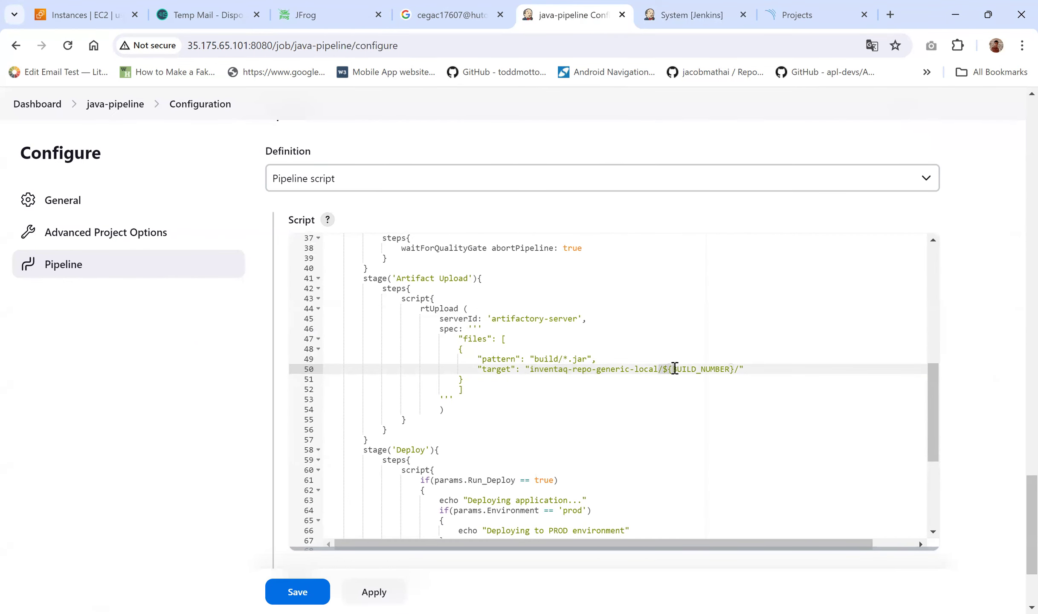
{"action": "left_click", "coordinate": [675, 368]}
{"action": "left_click_drag", "start_coordinate": [663, 369], "coordinate": [737, 369]}
{"action": "left_click", "coordinate": [669, 376]}
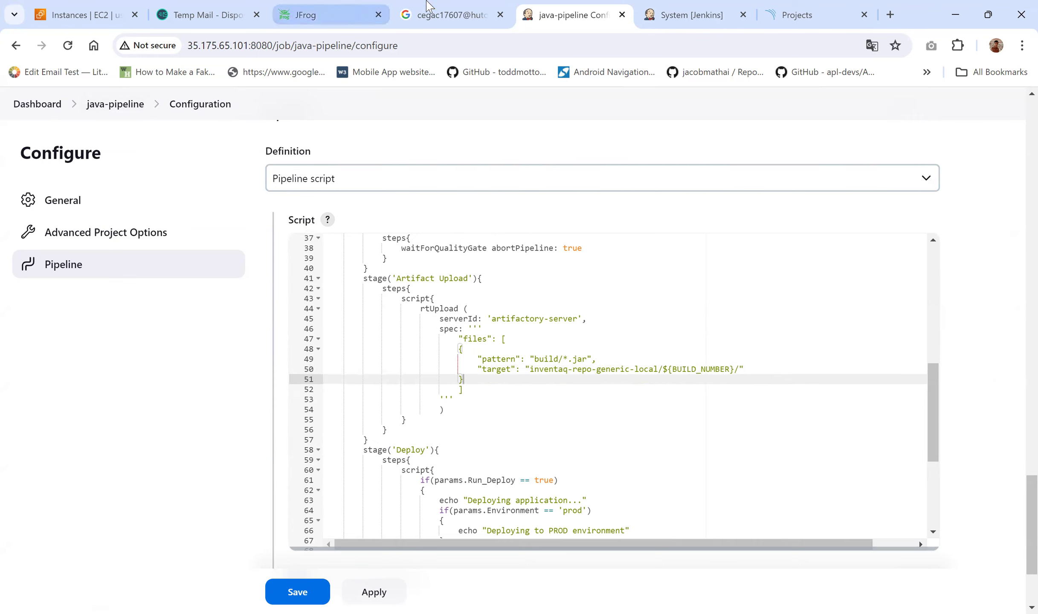
Step: Recheck the inventaq-repo-generic-local name in JFrog, then return to the pipeline script
{"action": "left_click", "coordinate": [360, 9]}
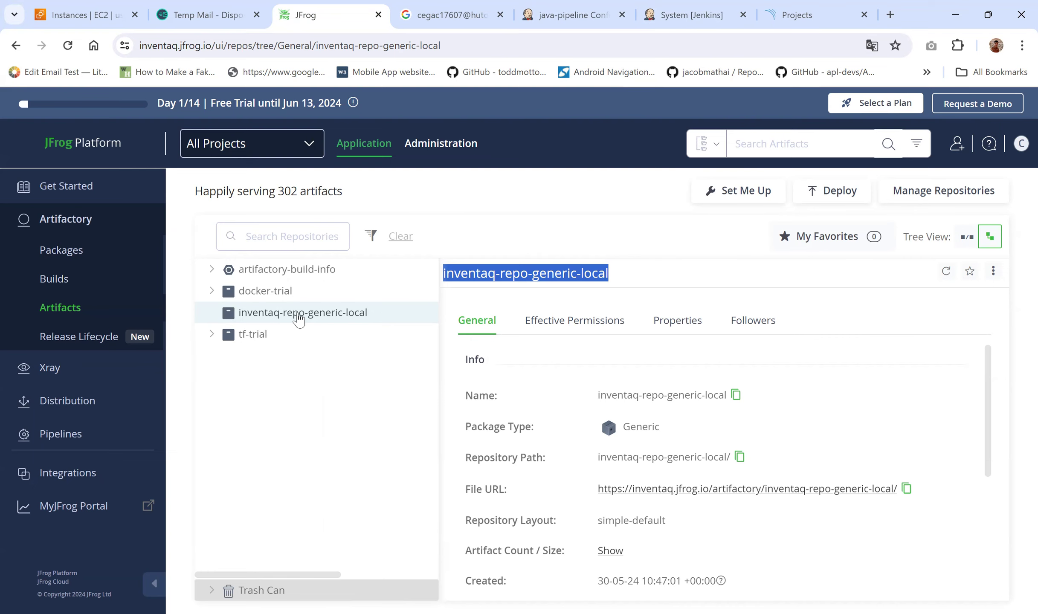
{"action": "left_click", "coordinate": [563, 9]}
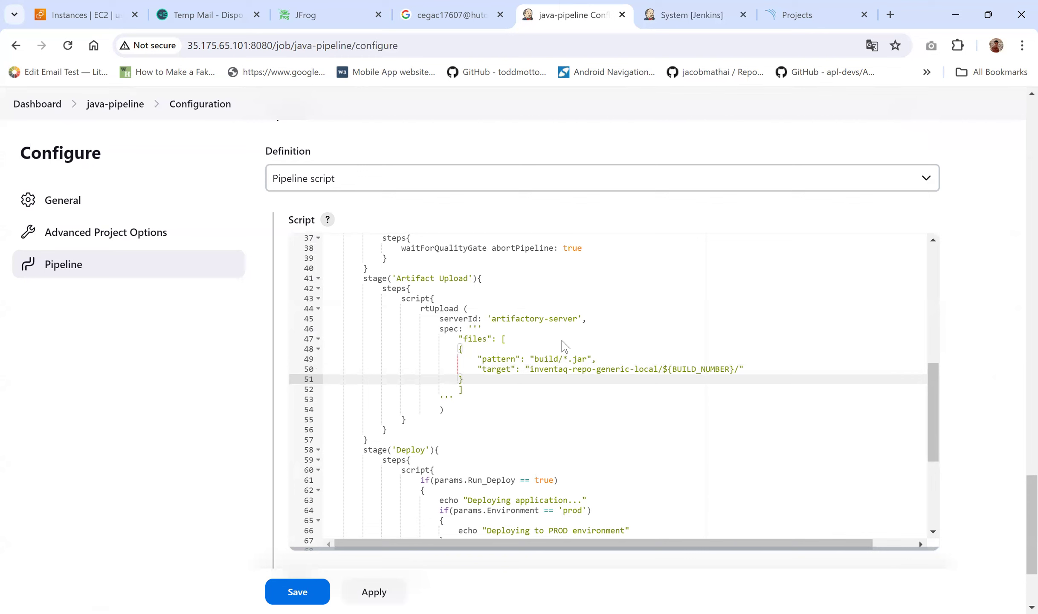
{"action": "scroll", "coordinate": [570, 412], "scroll_direction": "down", "scroll_amount": 1}
{"action": "scroll", "coordinate": [375, 439], "scroll_direction": "down", "scroll_amount": 1}
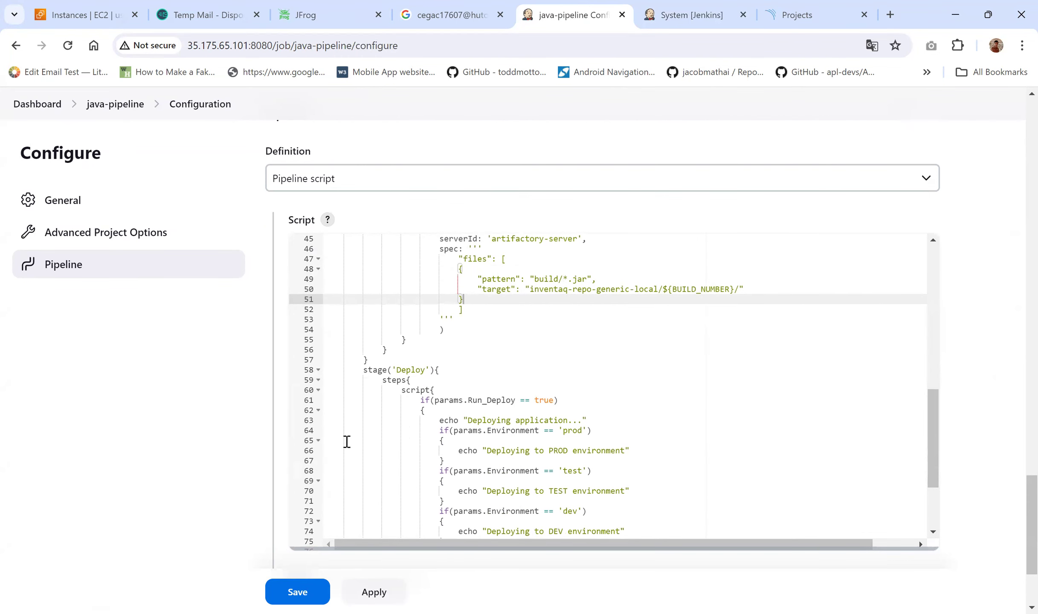
Step: Save the java-pipeline configuration with the new Artifact Upload stage
{"action": "scroll", "coordinate": [162, 447], "scroll_direction": "down", "scroll_amount": 1}
{"action": "scroll", "coordinate": [162, 447], "scroll_direction": "down", "scroll_amount": 2}
{"action": "left_click", "coordinate": [292, 547]}
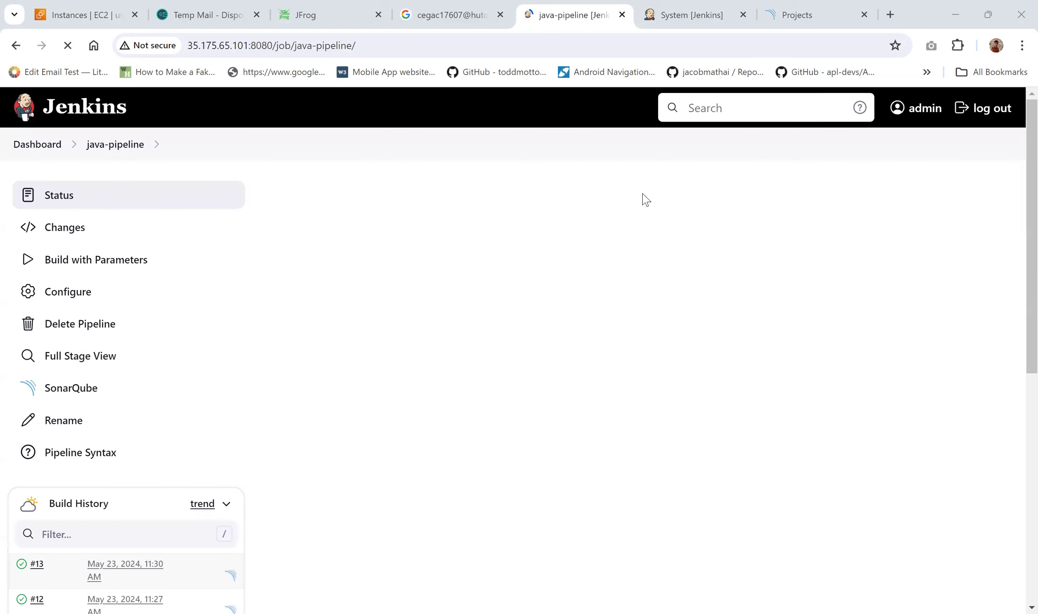
Step: Build java-pipeline with parameters: Run_Deploy checked and Environment set to prod
{"action": "left_click", "coordinate": [116, 272]}
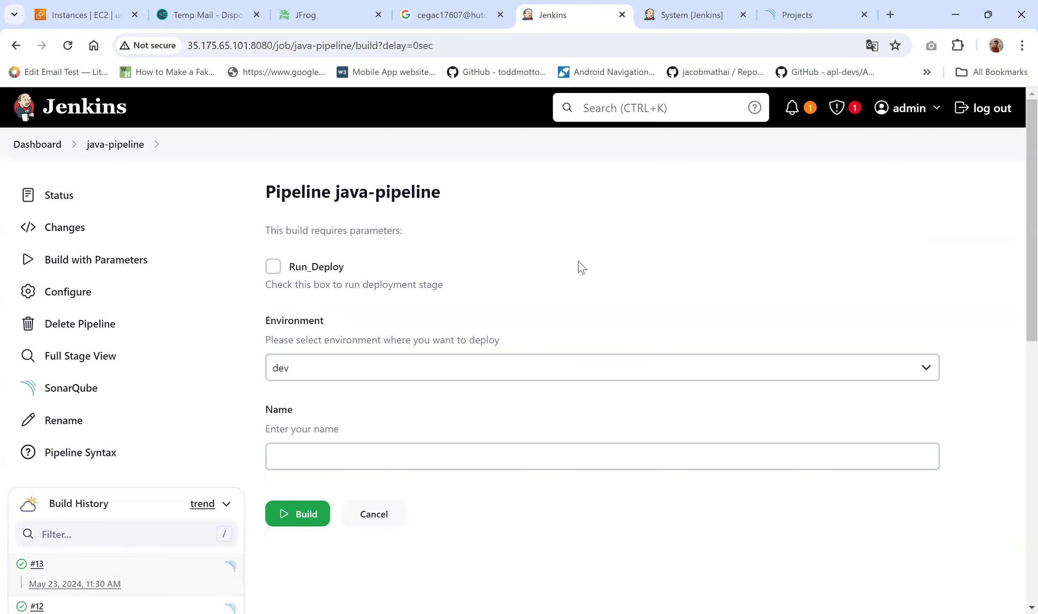
{"action": "scroll", "coordinate": [581, 267], "scroll_direction": "down", "scroll_amount": 1}
{"action": "left_click", "coordinate": [274, 203]}
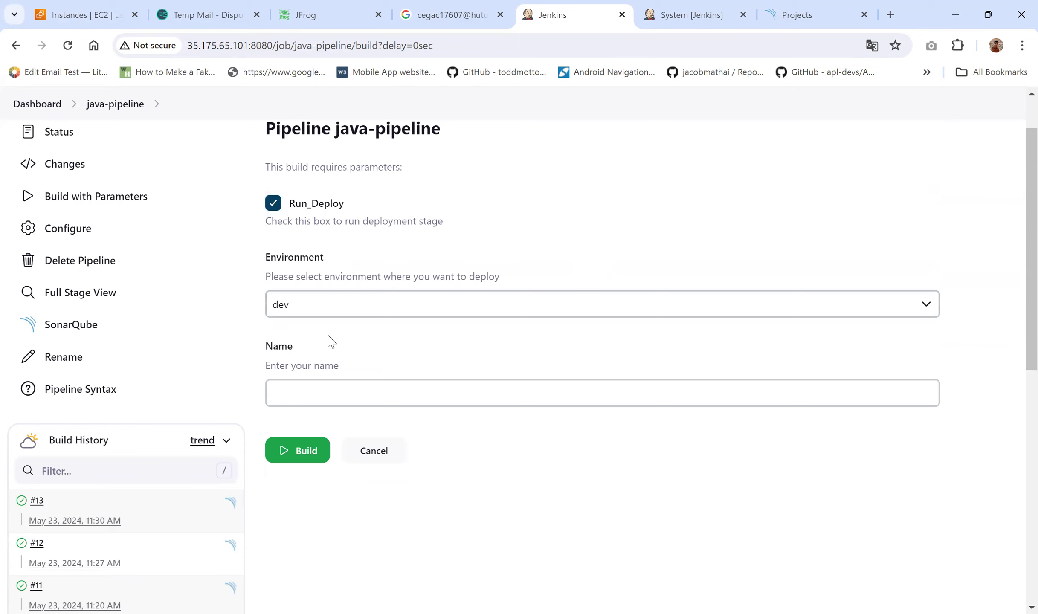
{"action": "left_click", "coordinate": [331, 306]}
{"action": "left_click", "coordinate": [285, 353]}
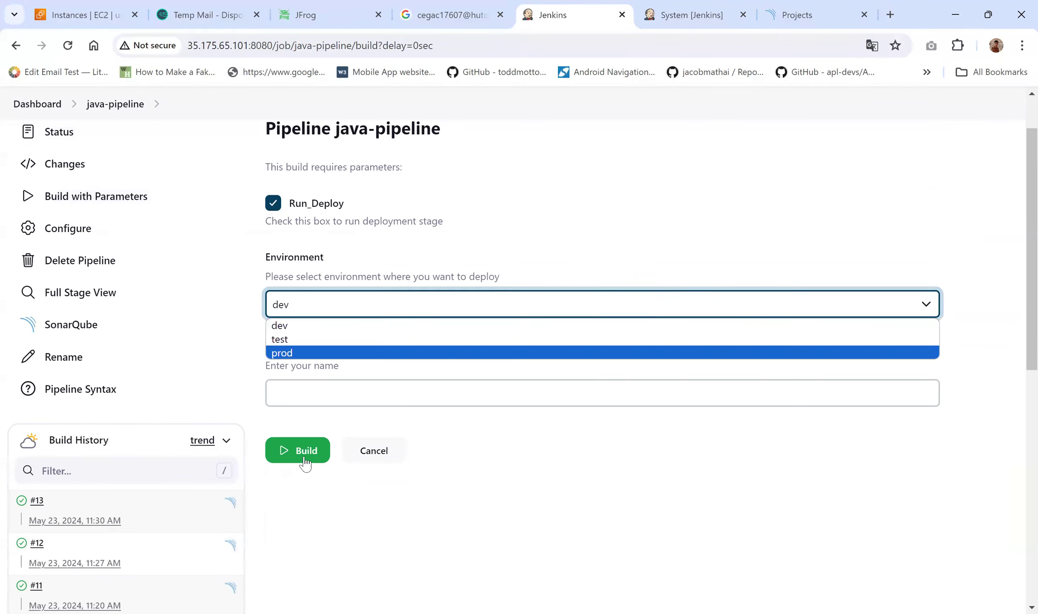
{"action": "left_click", "coordinate": [301, 458]}
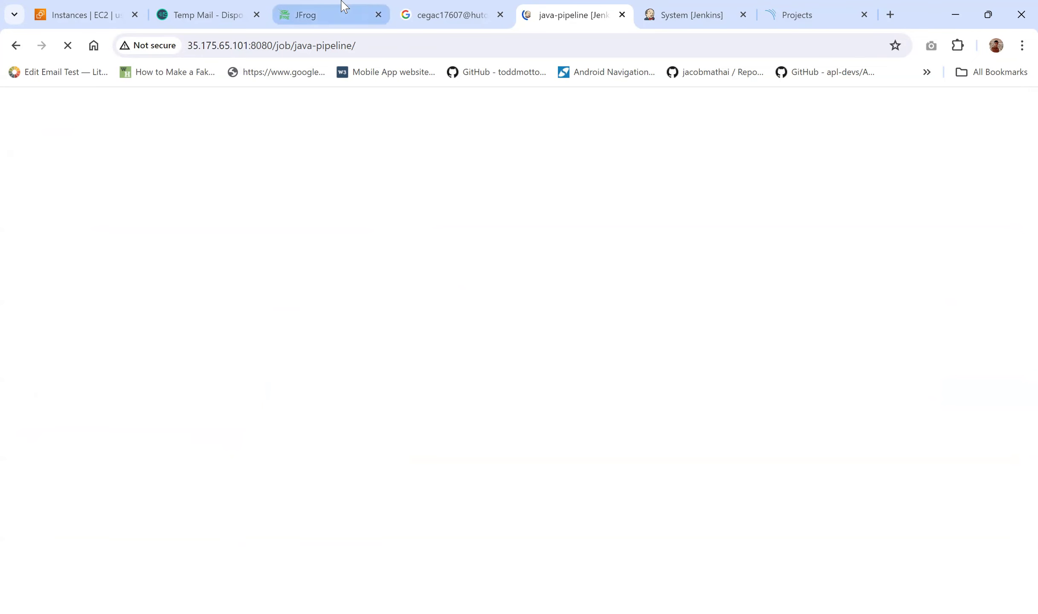
Step: Check the JFrog upload repository, then open build #14 from the Stage View
{"action": "left_click", "coordinate": [344, 6]}
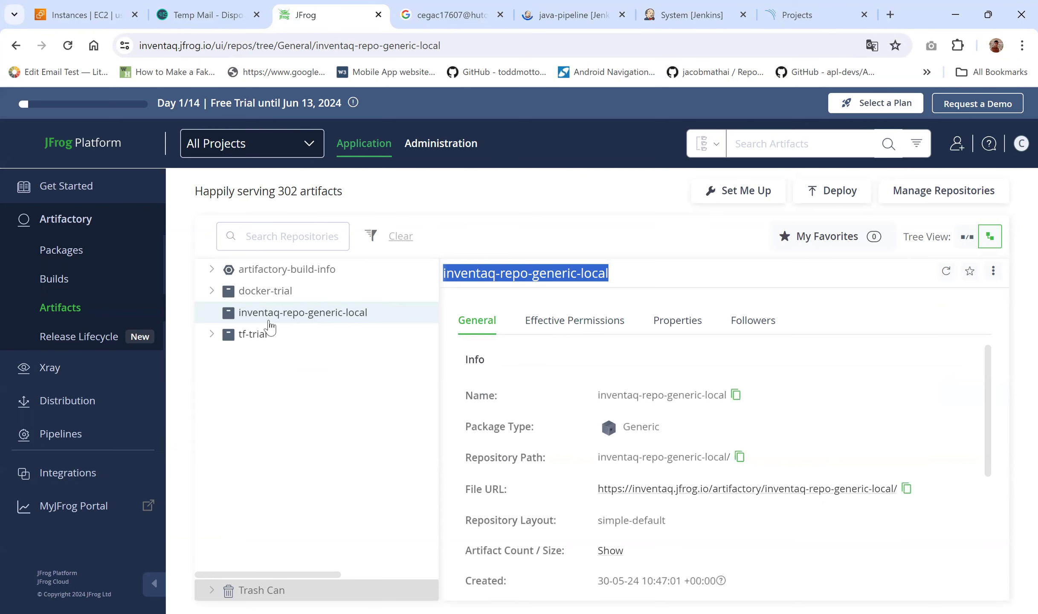
{"action": "left_click_drag", "start_coordinate": [559, 11], "coordinate": [490, 5]}
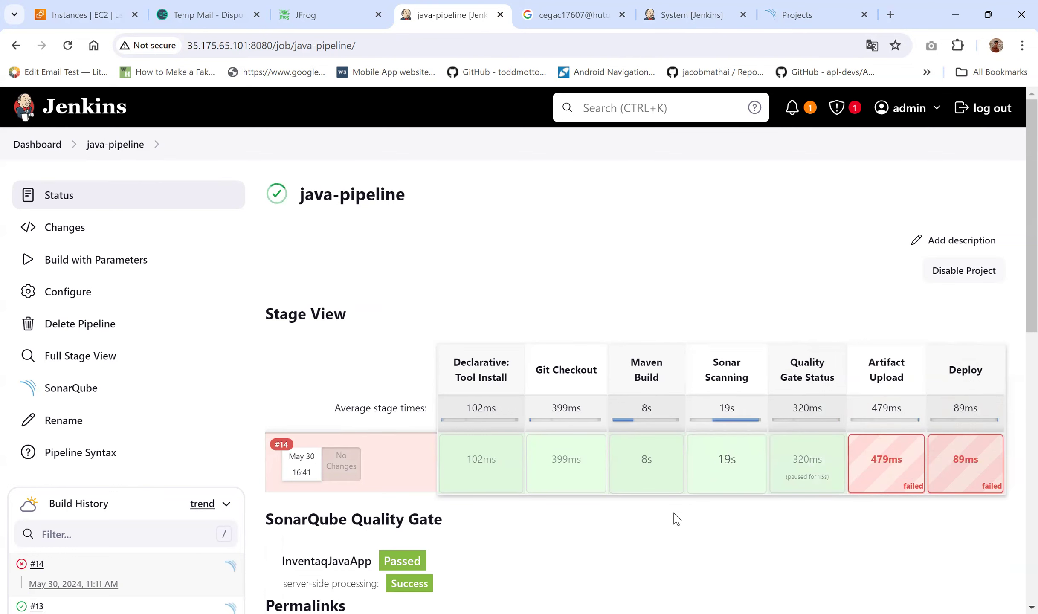
{"action": "left_click", "coordinate": [285, 446]}
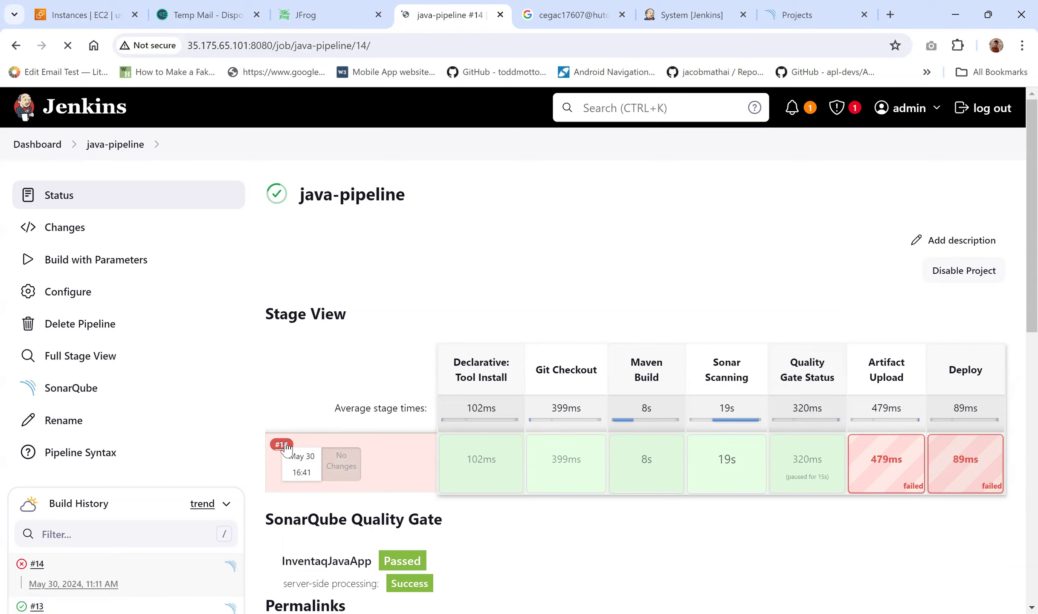
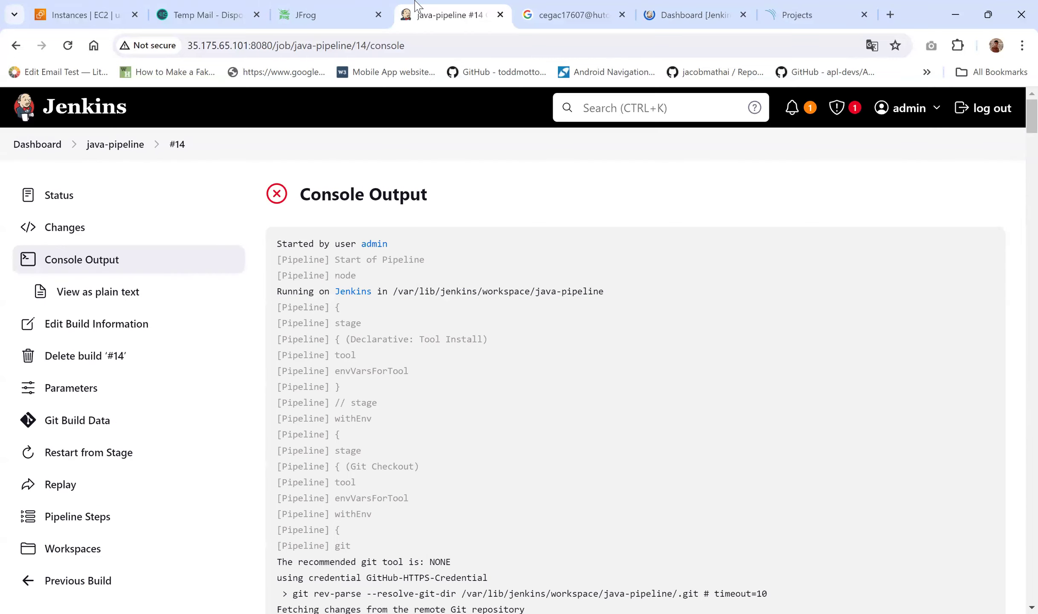
Step: Read build #14's console log down to the FAILURE stack trace and its JFrog file-spec parsing error
{"action": "scroll", "coordinate": [465, 317], "scroll_direction": "down", "scroll_amount": 12}
{"action": "scroll", "coordinate": [468, 321], "scroll_direction": "down", "scroll_amount": 15}
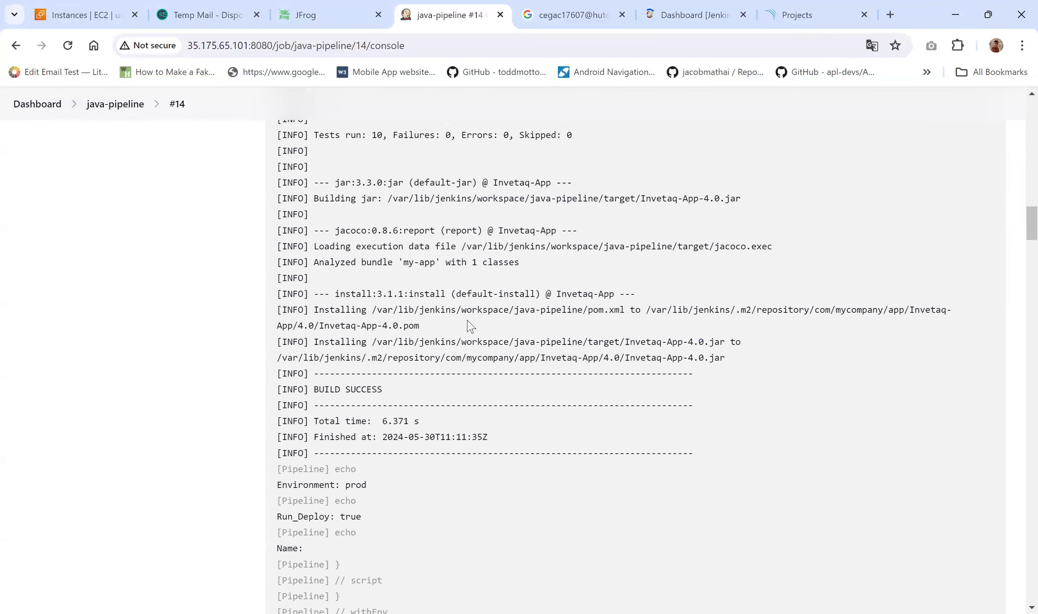
{"action": "scroll", "coordinate": [470, 326], "scroll_direction": "up", "scroll_amount": 4}
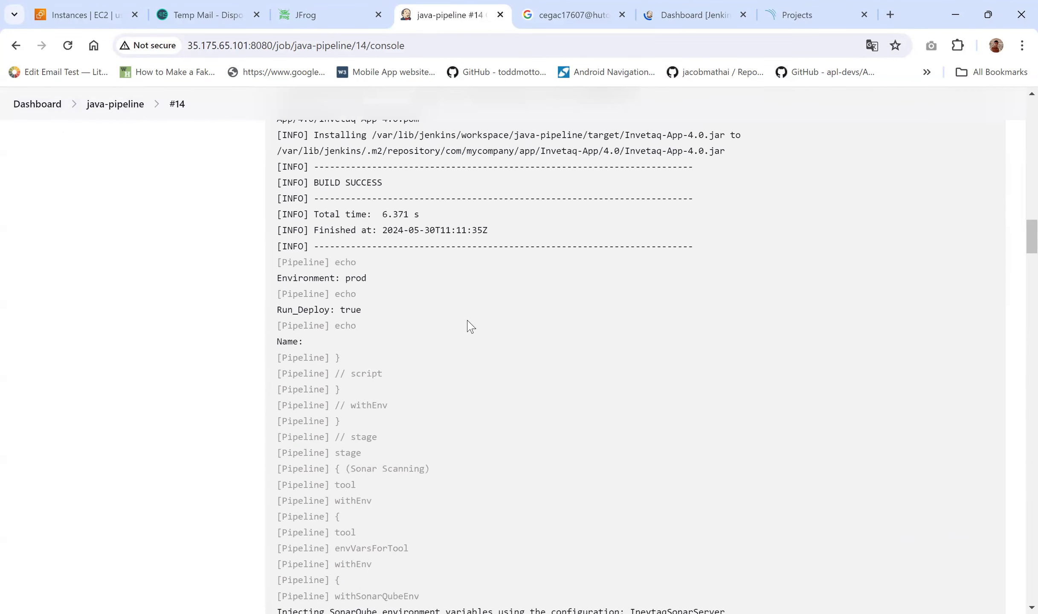
{"action": "scroll", "coordinate": [471, 327], "scroll_direction": "up", "scroll_amount": 2}
{"action": "scroll", "coordinate": [469, 326], "scroll_direction": "down", "scroll_amount": 9}
{"action": "scroll", "coordinate": [467, 325], "scroll_direction": "down", "scroll_amount": 12}
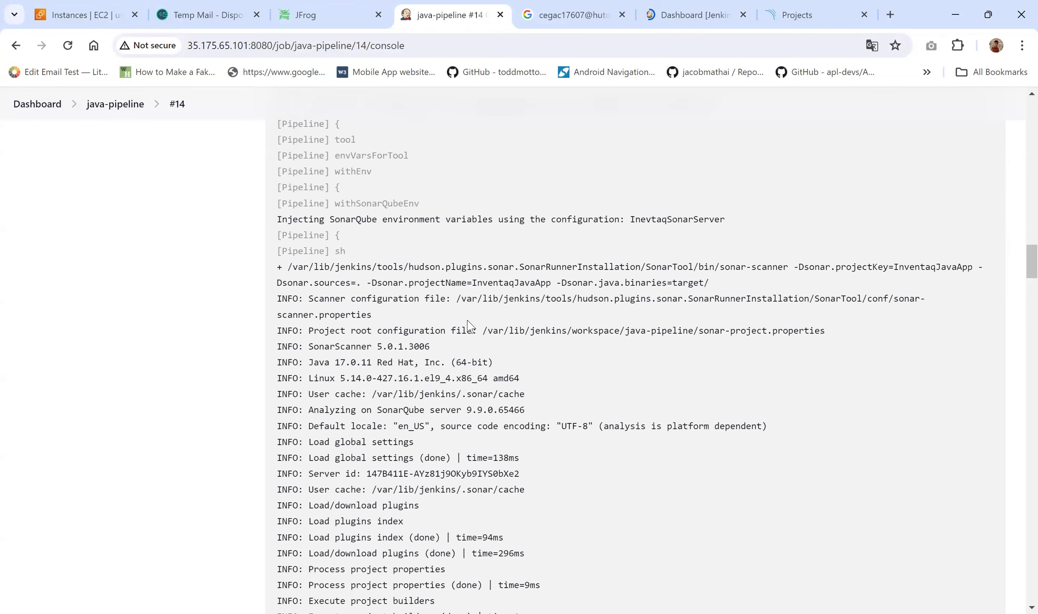
{"action": "scroll", "coordinate": [468, 322], "scroll_direction": "down", "scroll_amount": 20}
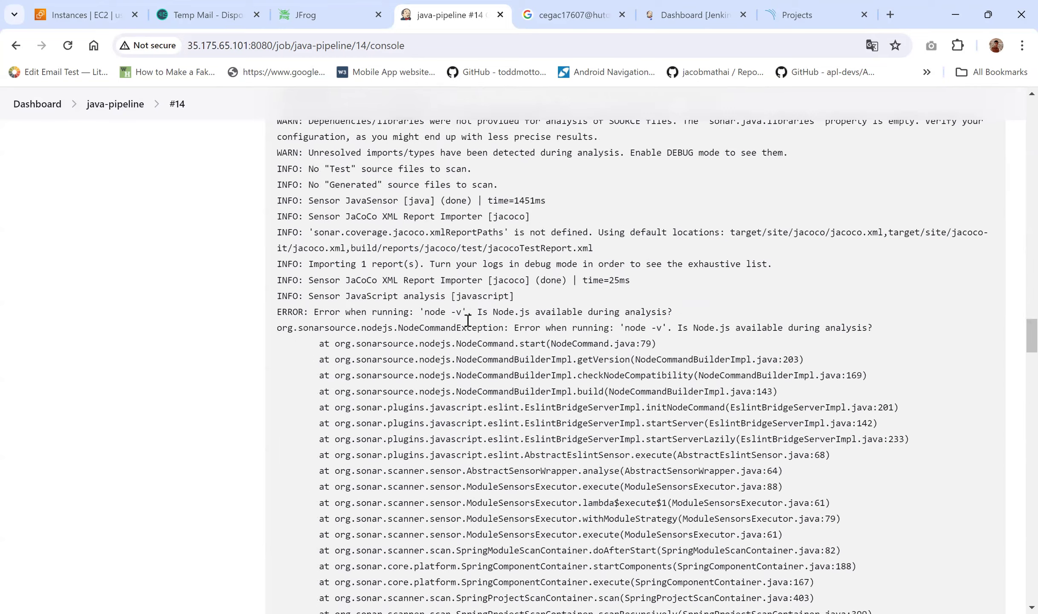
{"action": "scroll", "coordinate": [467, 322], "scroll_direction": "up", "scroll_amount": 6}
{"action": "scroll", "coordinate": [469, 326], "scroll_direction": "down", "scroll_amount": 15}
{"action": "scroll", "coordinate": [469, 326], "scroll_direction": "down", "scroll_amount": 20}
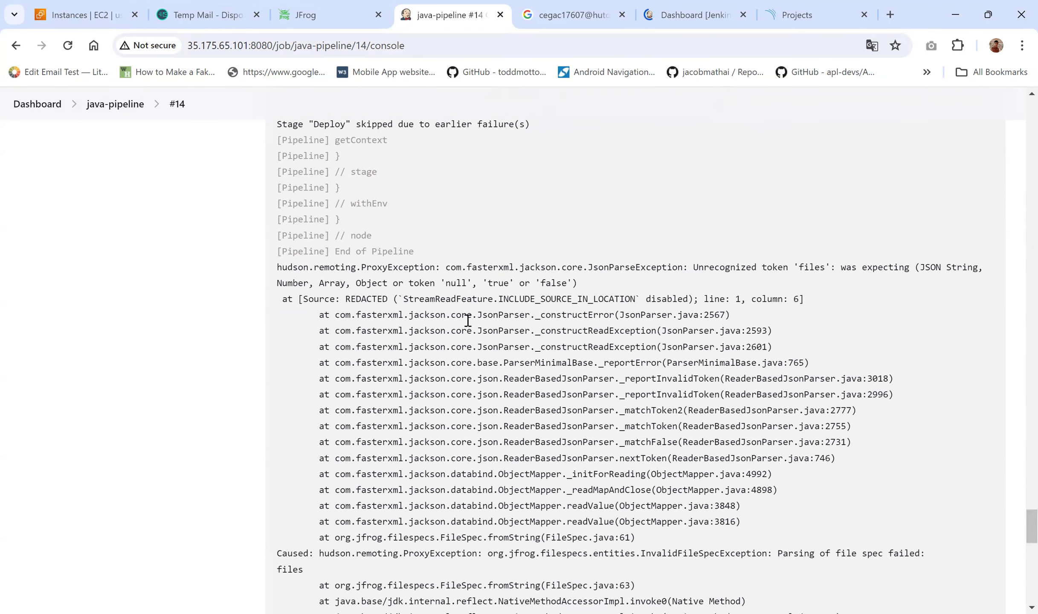
{"action": "scroll", "coordinate": [468, 320], "scroll_direction": "down", "scroll_amount": 15}
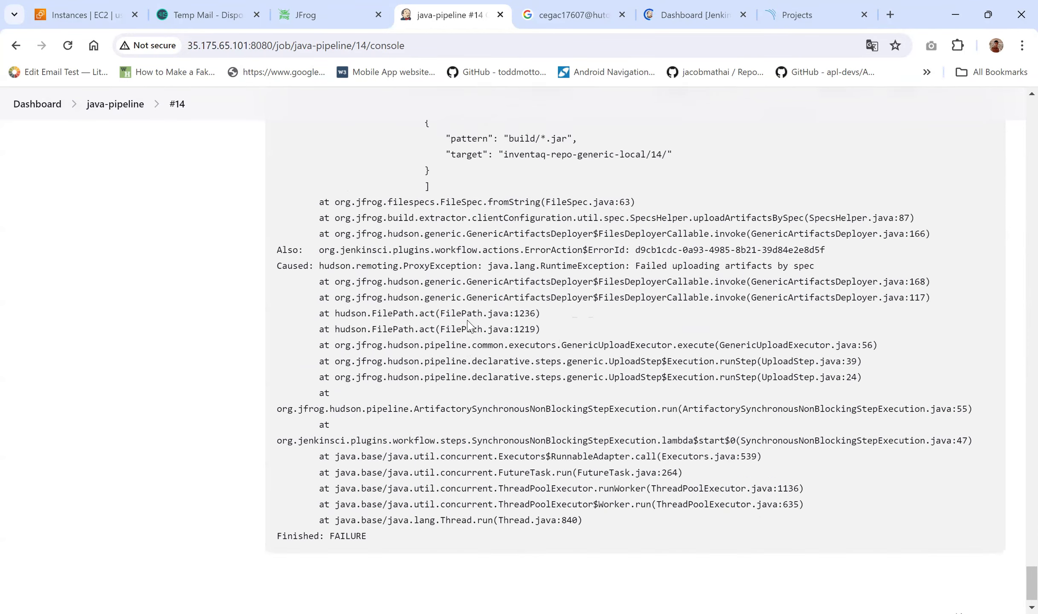
{"action": "scroll", "coordinate": [468, 323], "scroll_direction": "up", "scroll_amount": 2}
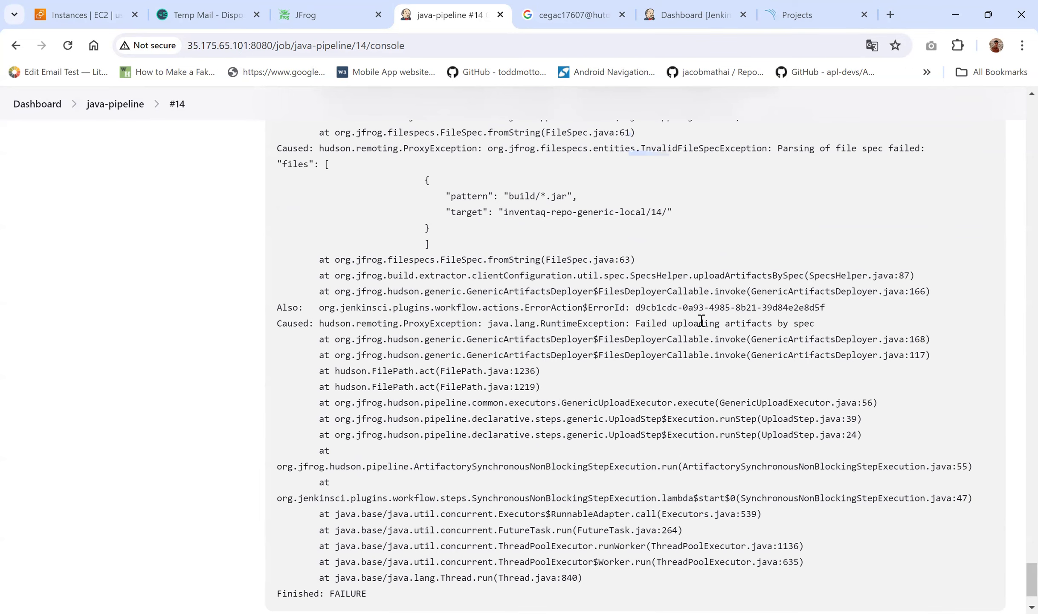
{"action": "scroll", "coordinate": [572, 278], "scroll_direction": "up", "scroll_amount": 8}
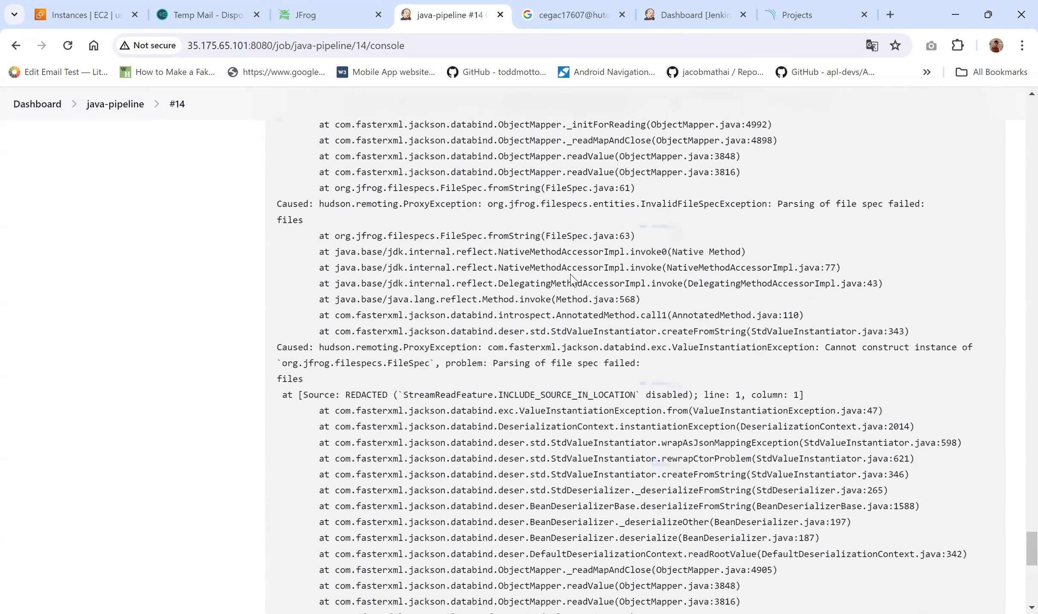
{"action": "scroll", "coordinate": [571, 278], "scroll_direction": "up", "scroll_amount": 7}
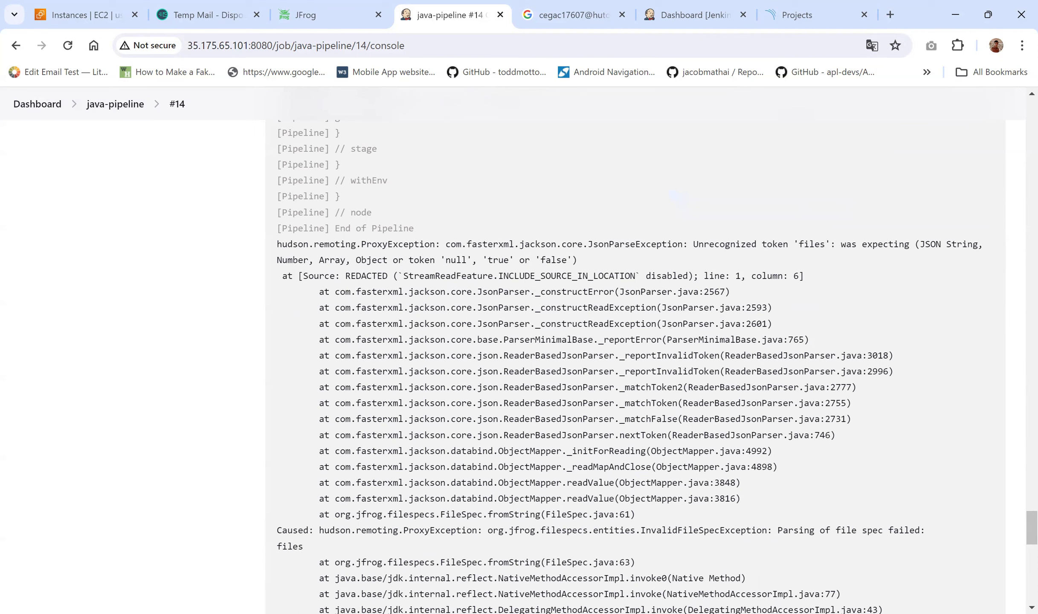
Step: Return to the Jenkins dashboard's job list
{"action": "key", "text": "alt+Tab"}
{"action": "scroll", "coordinate": [741, 315], "scroll_direction": "up", "scroll_amount": 10}
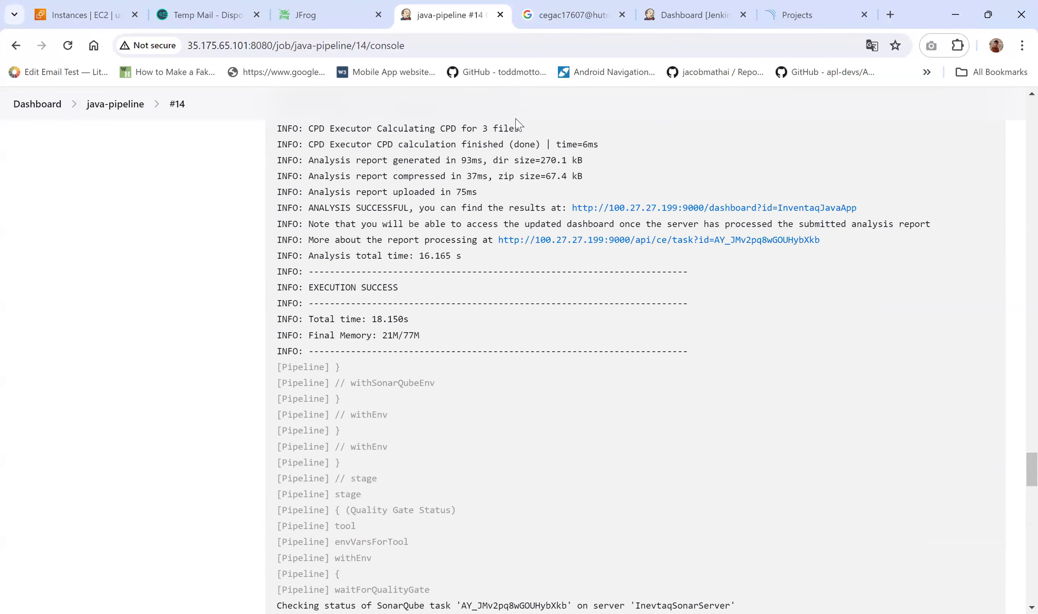
{"action": "left_click", "coordinate": [661, 6]}
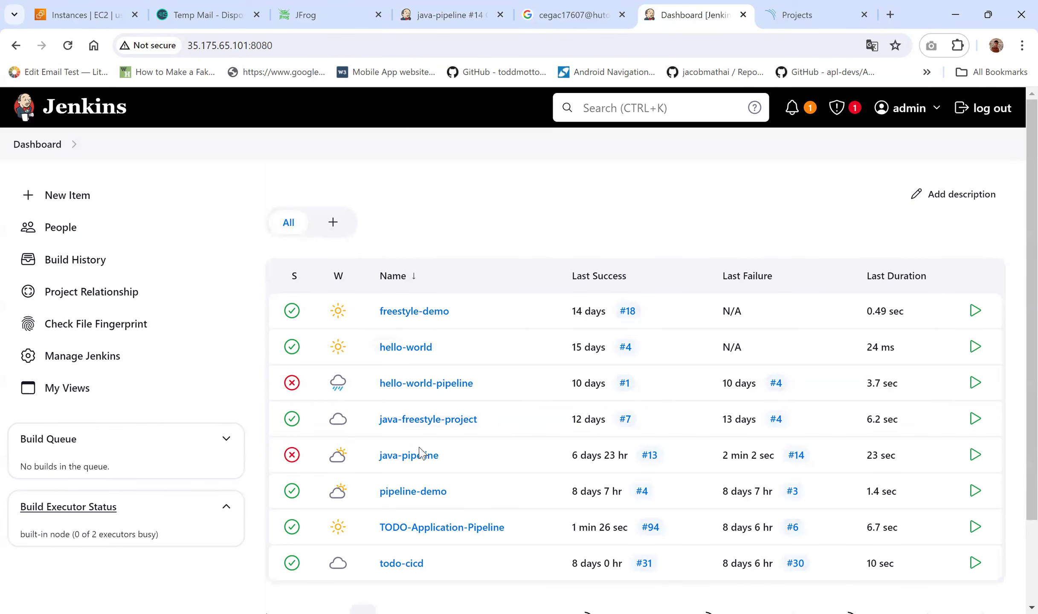
Step: Open the java-pipeline job from the dashboard and go to its Configure page
{"action": "scroll", "coordinate": [416, 423], "scroll_direction": "down", "scroll_amount": 1}
{"action": "left_click", "coordinate": [410, 409]}
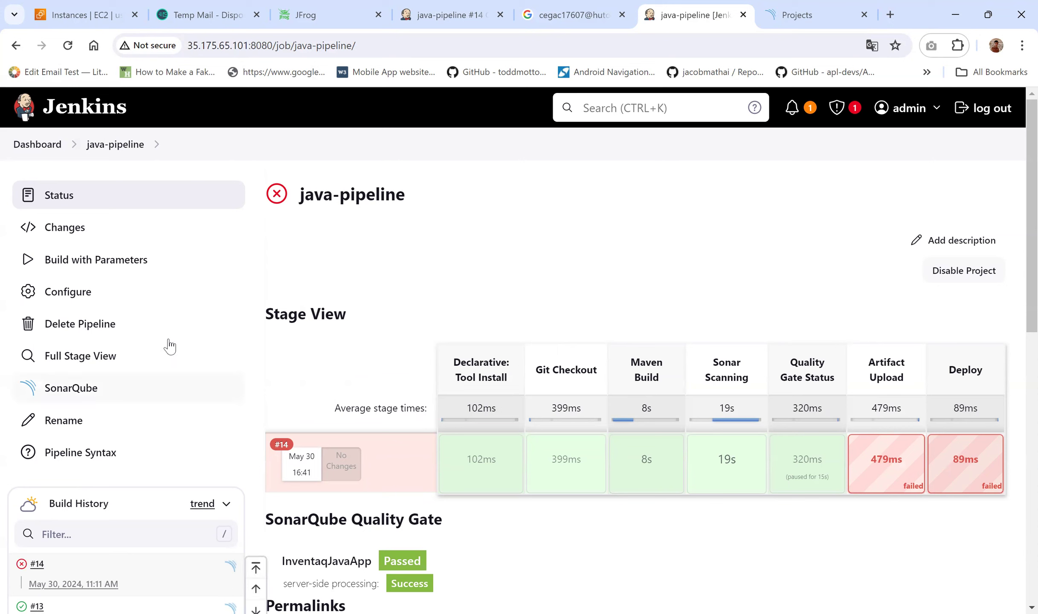
{"action": "left_click", "coordinate": [77, 298]}
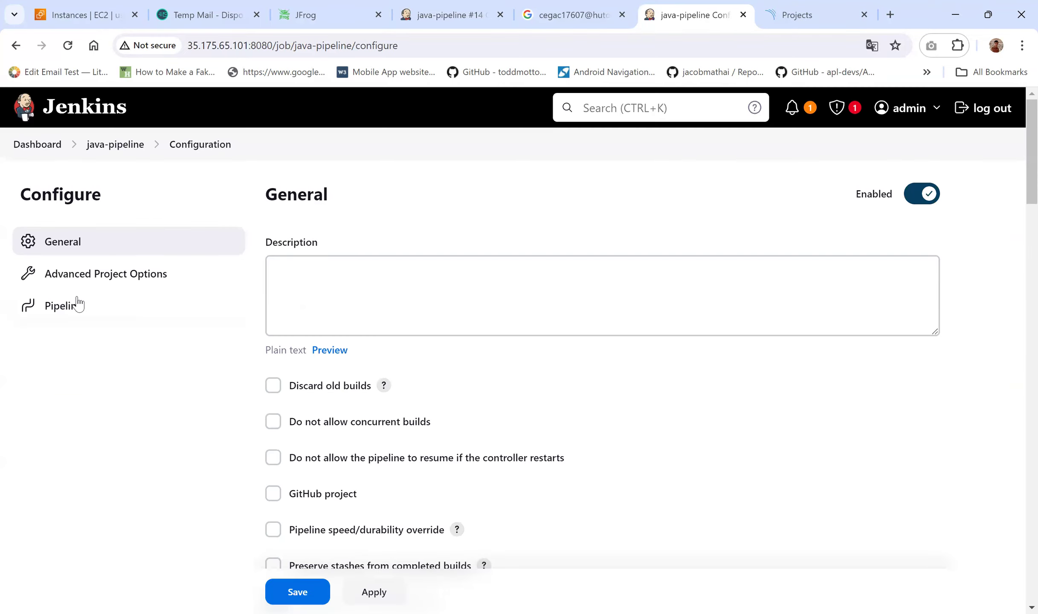
Step: Wrap the rtUpload file spec in curly braces on lines 46 and 53, then apply
{"action": "left_click", "coordinate": [77, 304]}
{"action": "scroll", "coordinate": [386, 308], "scroll_direction": "down", "scroll_amount": 3}
{"action": "scroll", "coordinate": [387, 308], "scroll_direction": "down", "scroll_amount": 10}
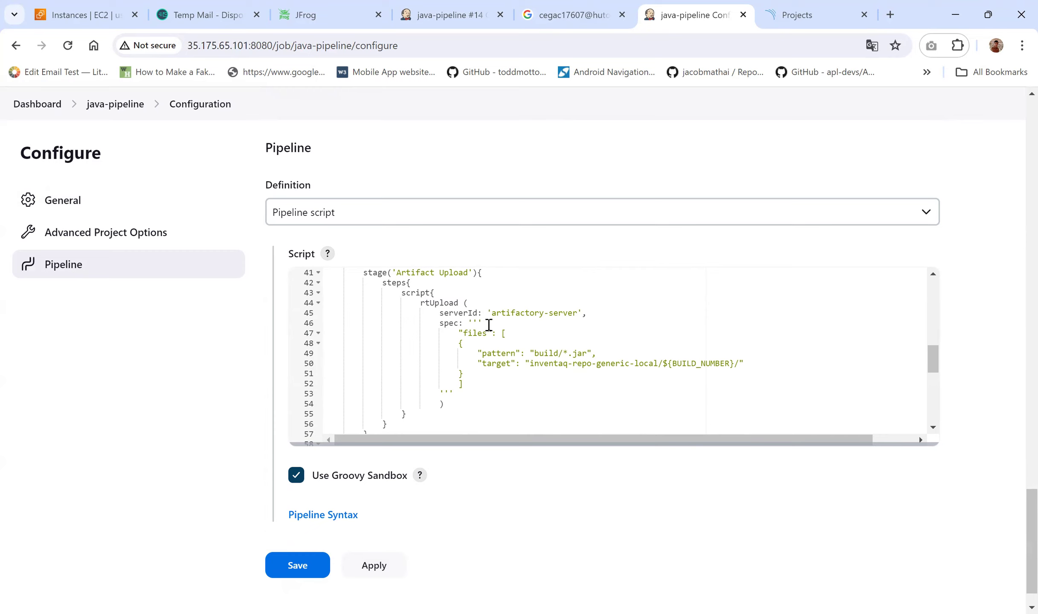
{"action": "left_click", "coordinate": [489, 324]}
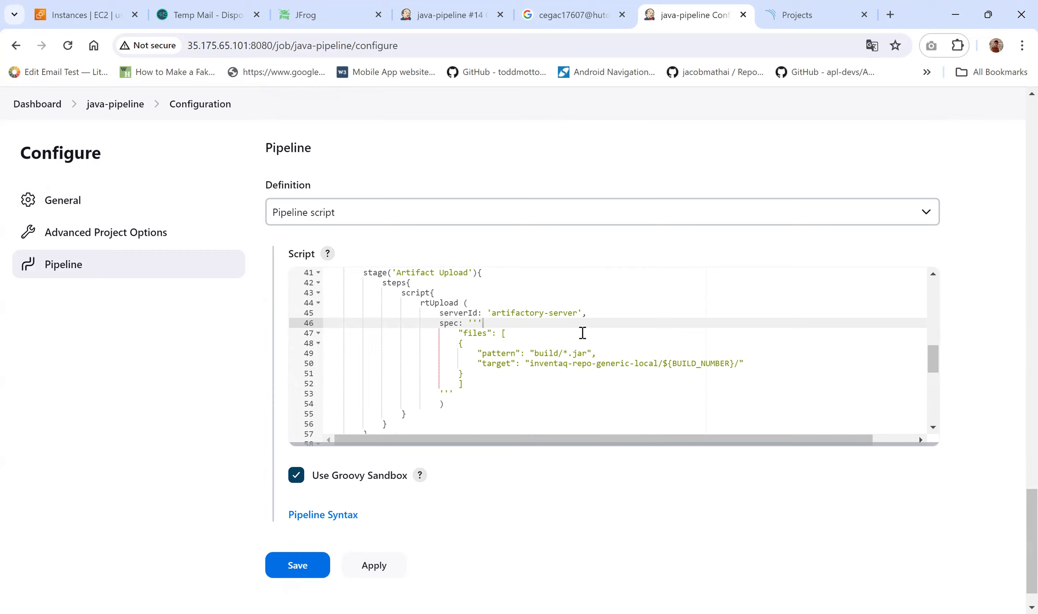
{"action": "type", "text": "{"}
{"action": "left_click", "coordinate": [476, 385]}
{"action": "key", "text": "Return"}
{"action": "type", "text": "}"}
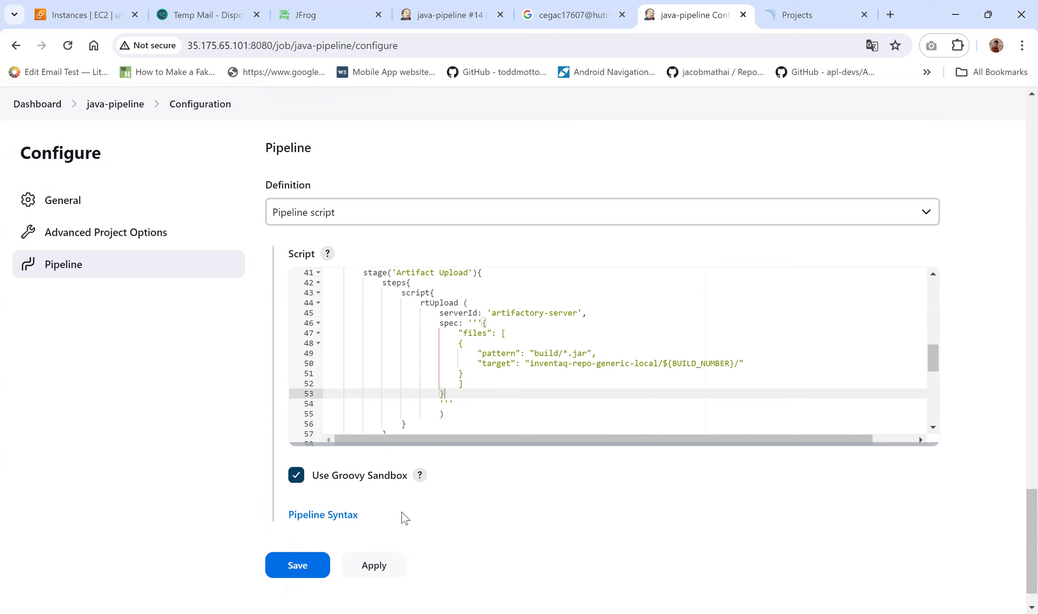
{"action": "scroll", "coordinate": [403, 519], "scroll_direction": "down", "scroll_amount": 2}
{"action": "left_click", "coordinate": [360, 530]}
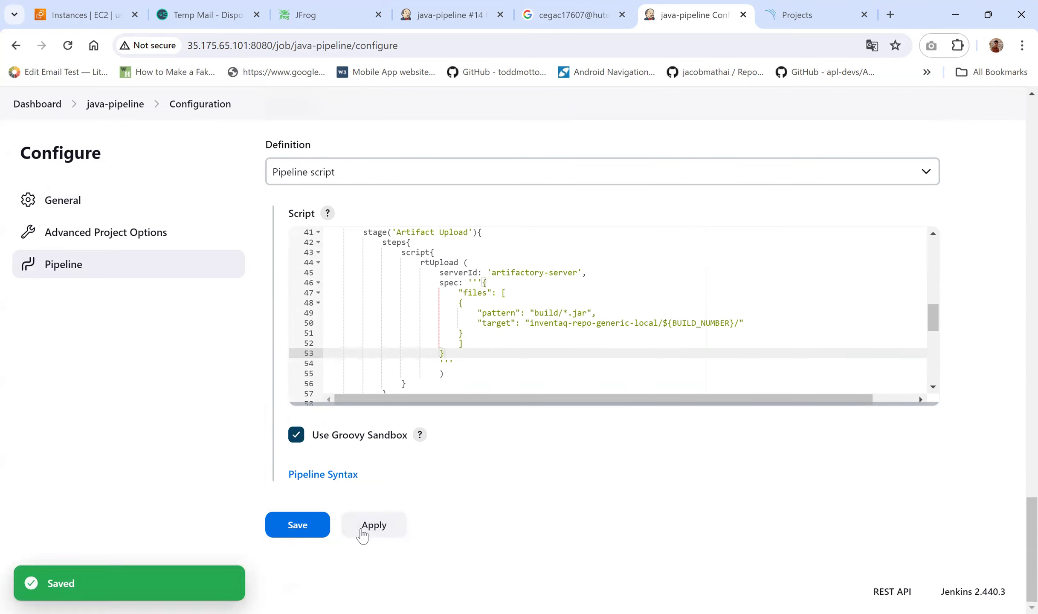
Step: Go back to the java-pipeline job page and open its Build with Parameters form
{"action": "left_click", "coordinate": [468, 17]}
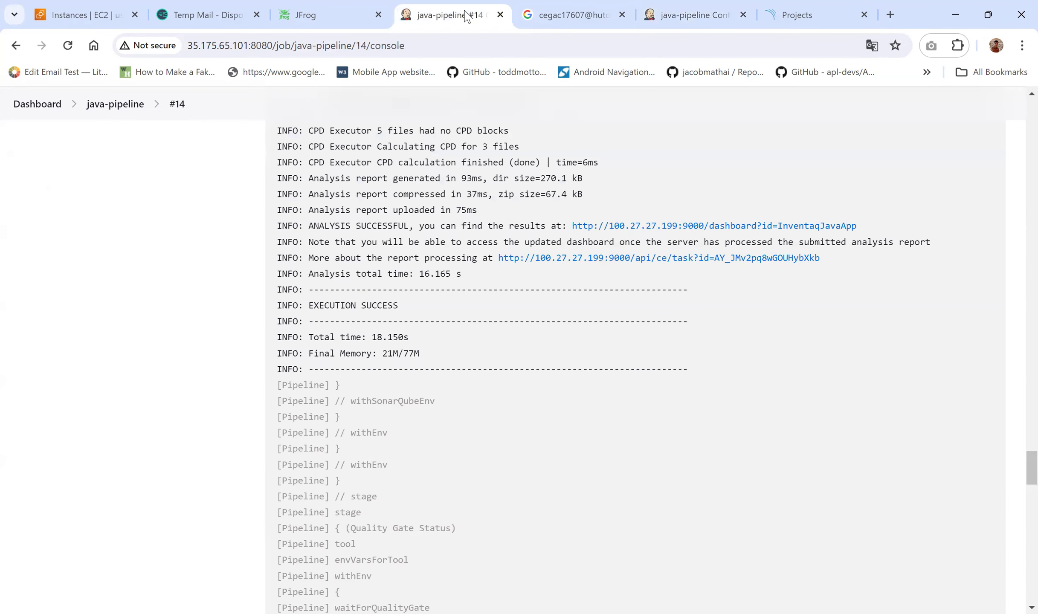
{"action": "left_click", "coordinate": [115, 110]}
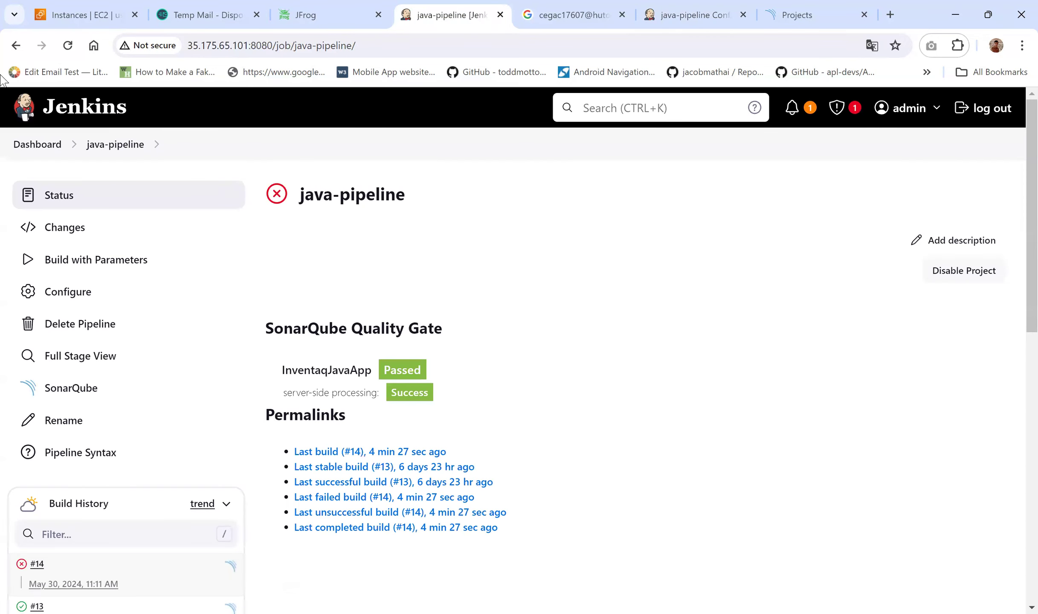
{"action": "left_click", "coordinate": [57, 265]}
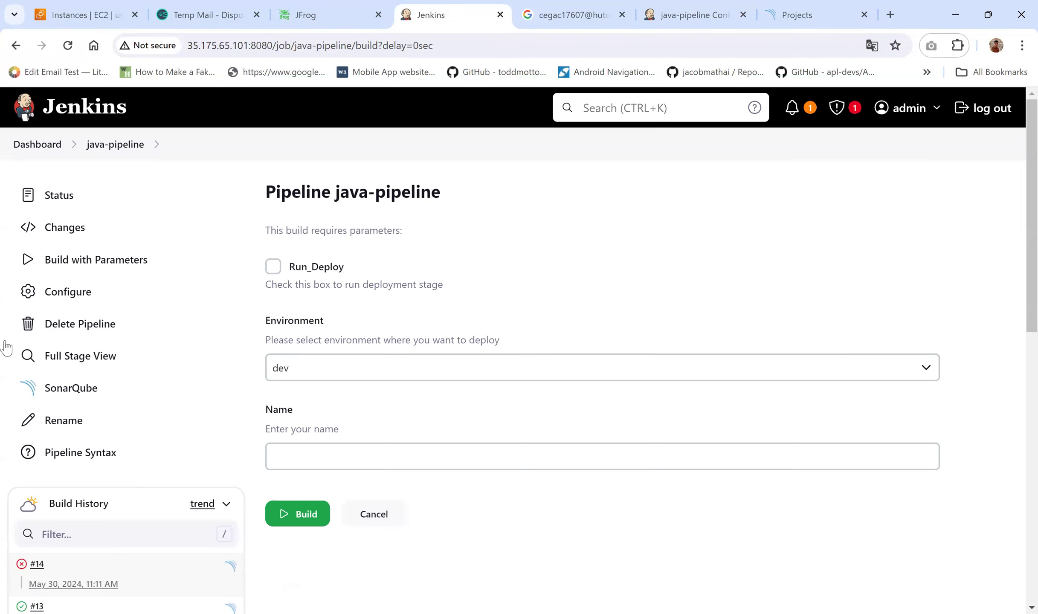
Step: Run java-pipeline with Run_Deploy checked; build #15 passes through Artifact Upload and Deploy
{"action": "left_click", "coordinate": [273, 266]}
{"action": "scroll", "coordinate": [362, 408], "scroll_direction": "down", "scroll_amount": 5}
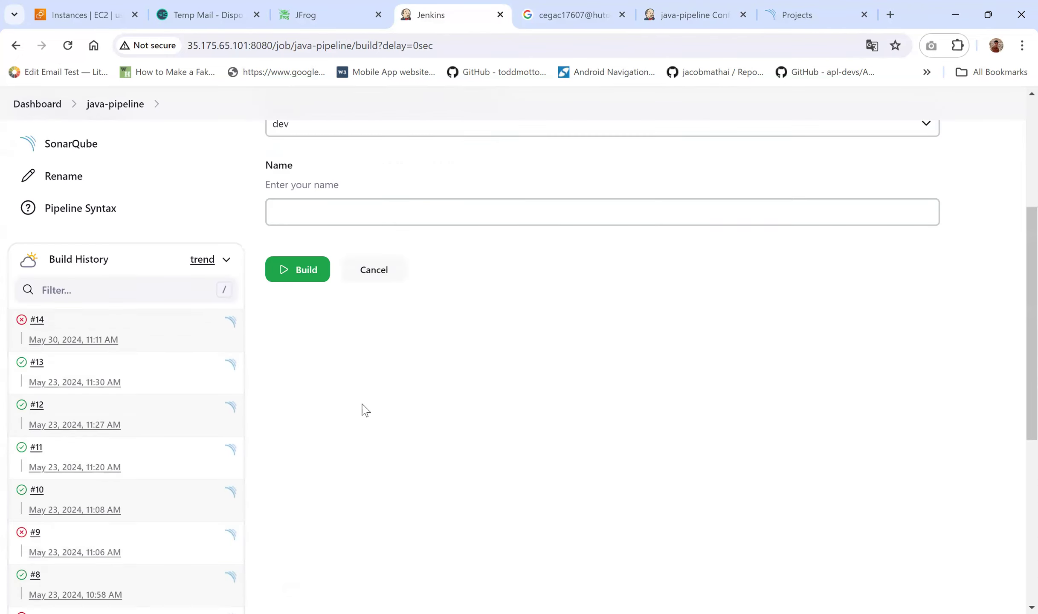
{"action": "left_click", "coordinate": [304, 239]}
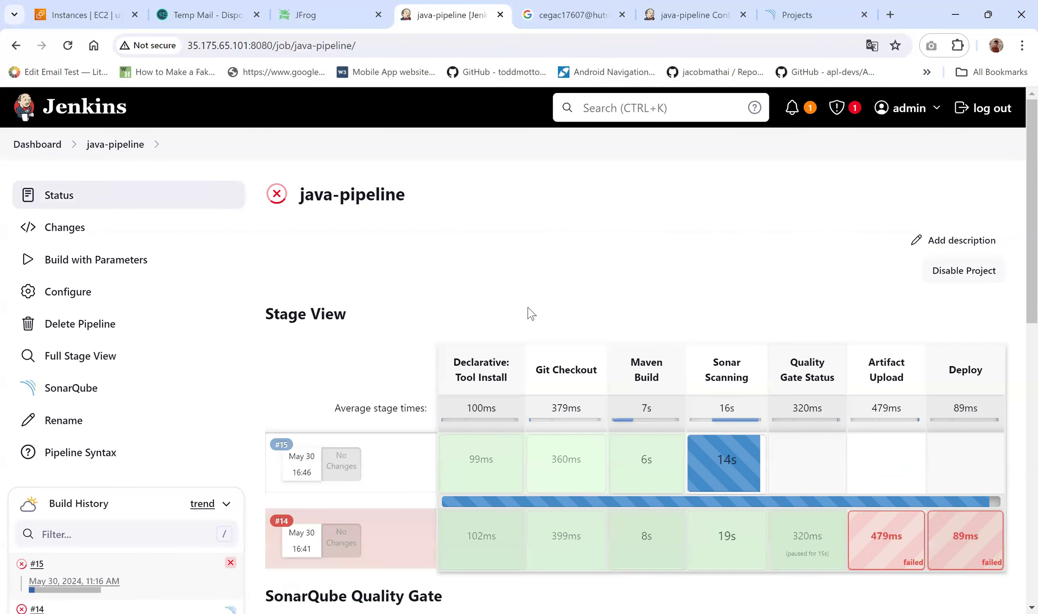
{"action": "scroll", "coordinate": [530, 314], "scroll_direction": "down", "scroll_amount": 3}
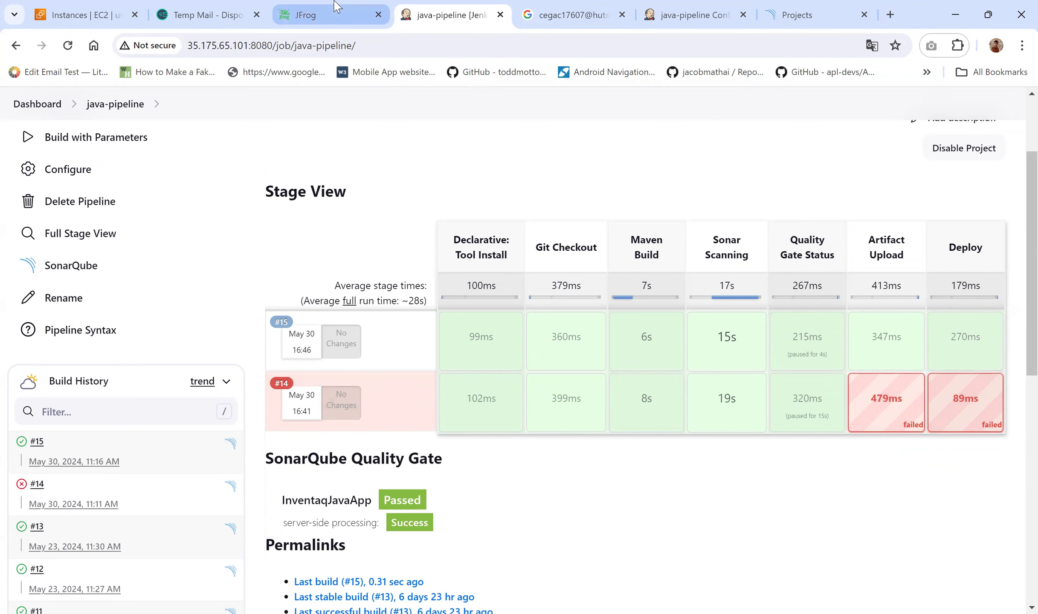
{"action": "left_click", "coordinate": [335, 14]}
Step: Reload Artifactory and inspect inventaq-repo-generic-local's details, including its artifact count and size
{"action": "left_click", "coordinate": [68, 47]}
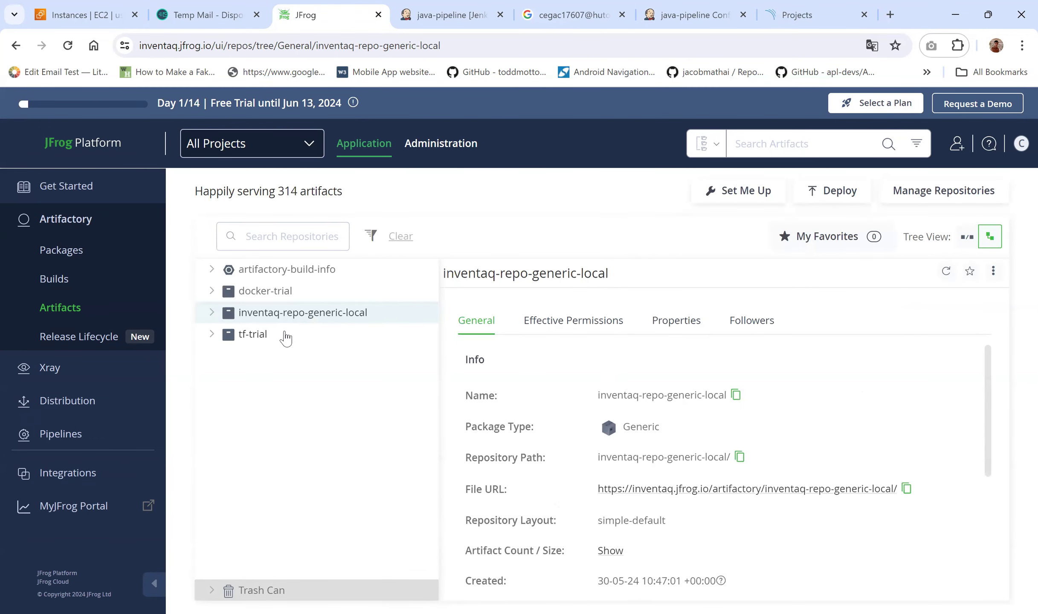
{"action": "left_click", "coordinate": [213, 315]}
{"action": "left_click", "coordinate": [299, 317]}
{"action": "left_click", "coordinate": [262, 317]}
{"action": "scroll", "coordinate": [565, 354], "scroll_direction": "down", "scroll_amount": 3}
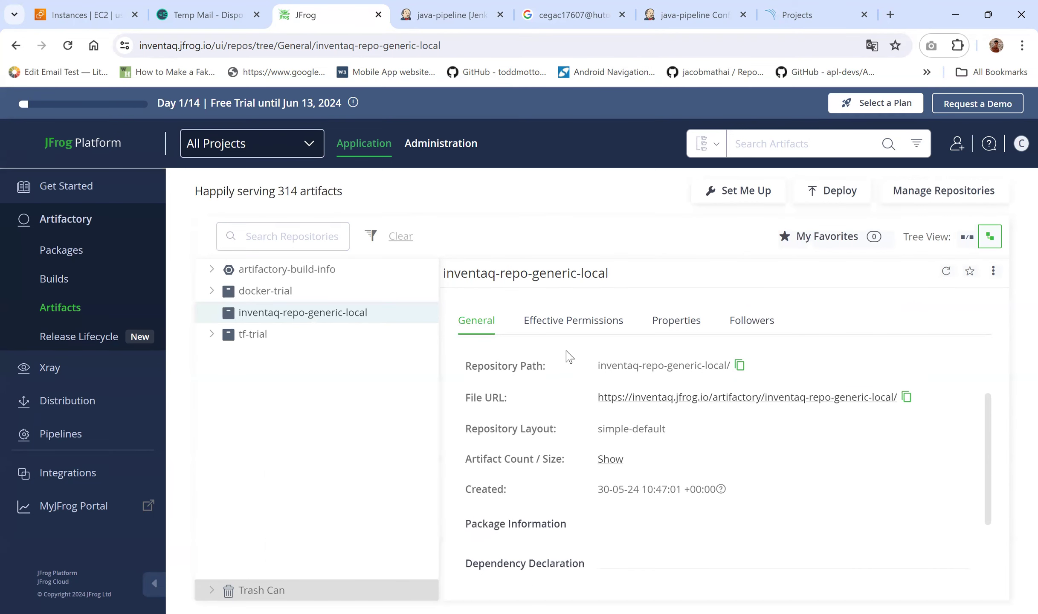
{"action": "left_click", "coordinate": [609, 451]}
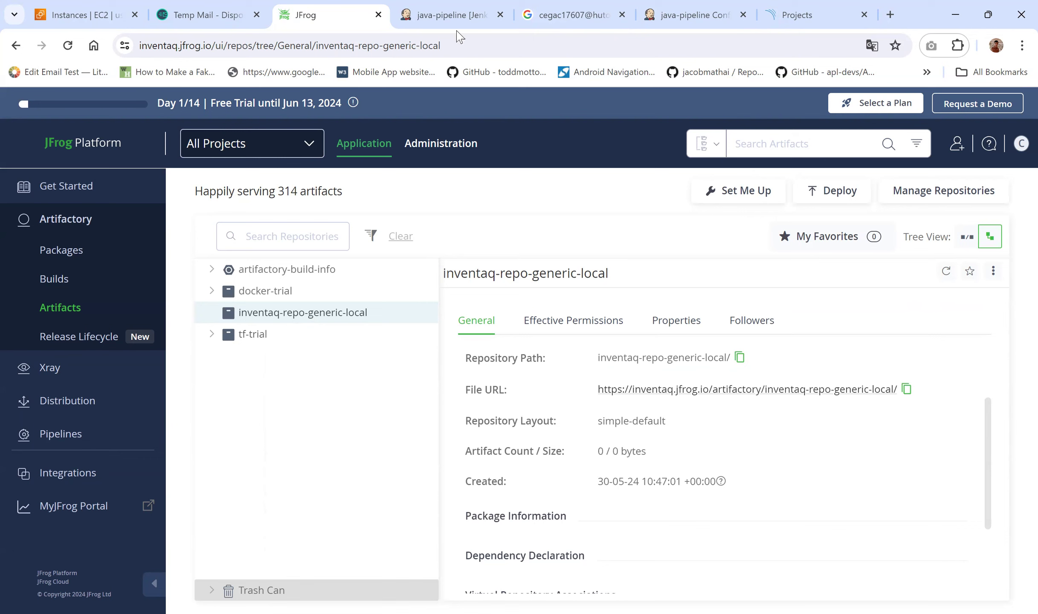
Step: Recheck inventaq-repo-generic-local for uploads, then look over the Packages and Builds lists
{"action": "left_click", "coordinate": [67, 45]}
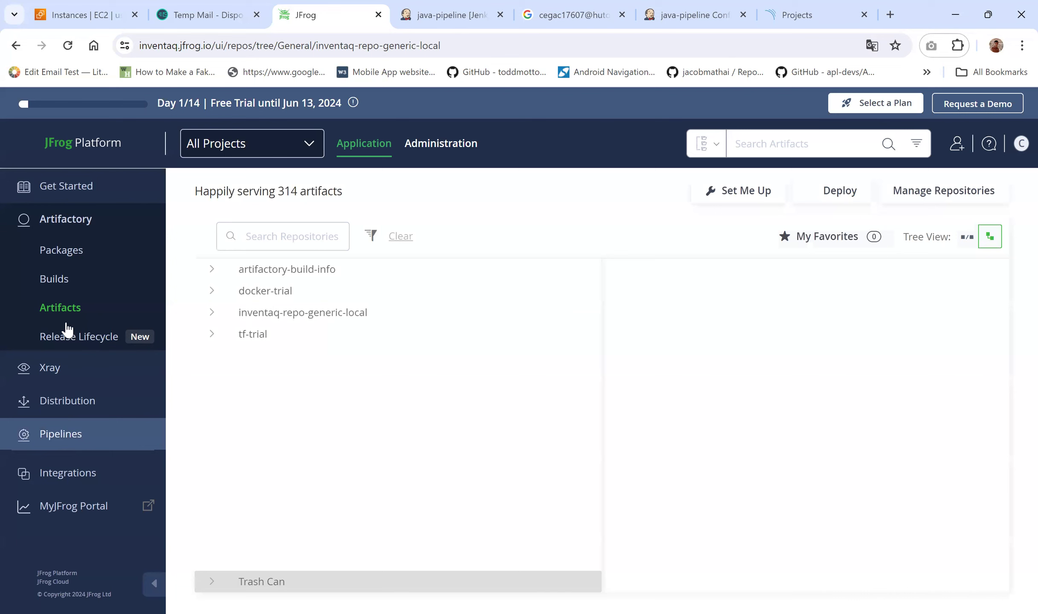
{"action": "left_click", "coordinate": [212, 315]}
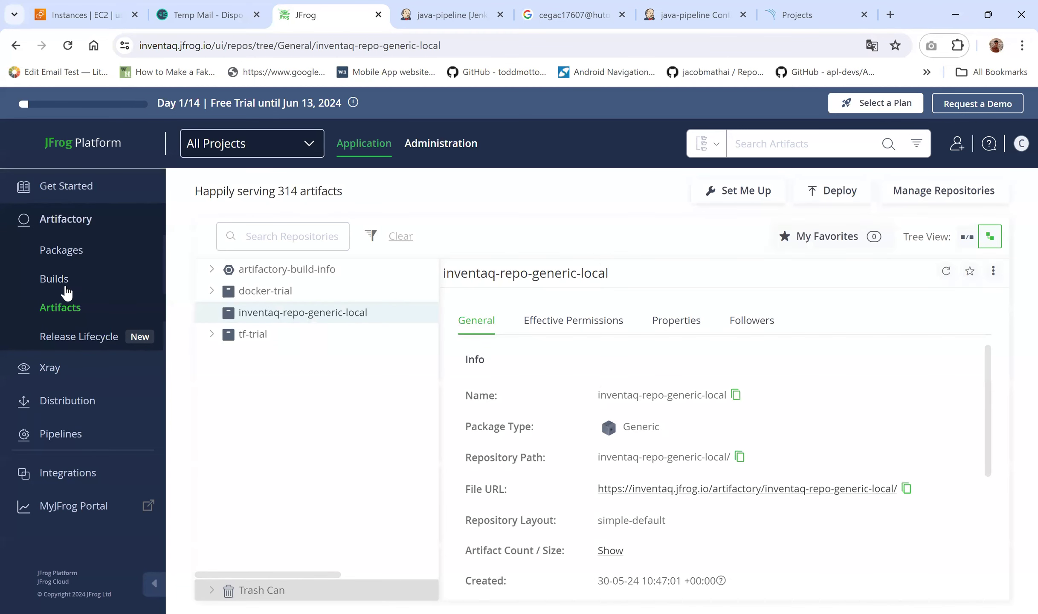
{"action": "left_click", "coordinate": [58, 255]}
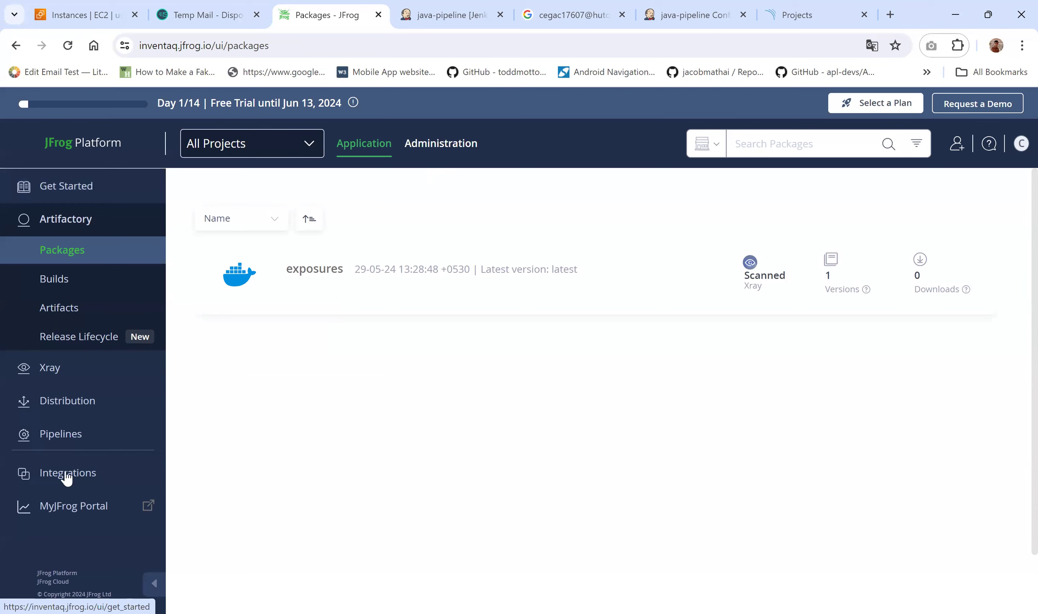
{"action": "left_click", "coordinate": [59, 303]}
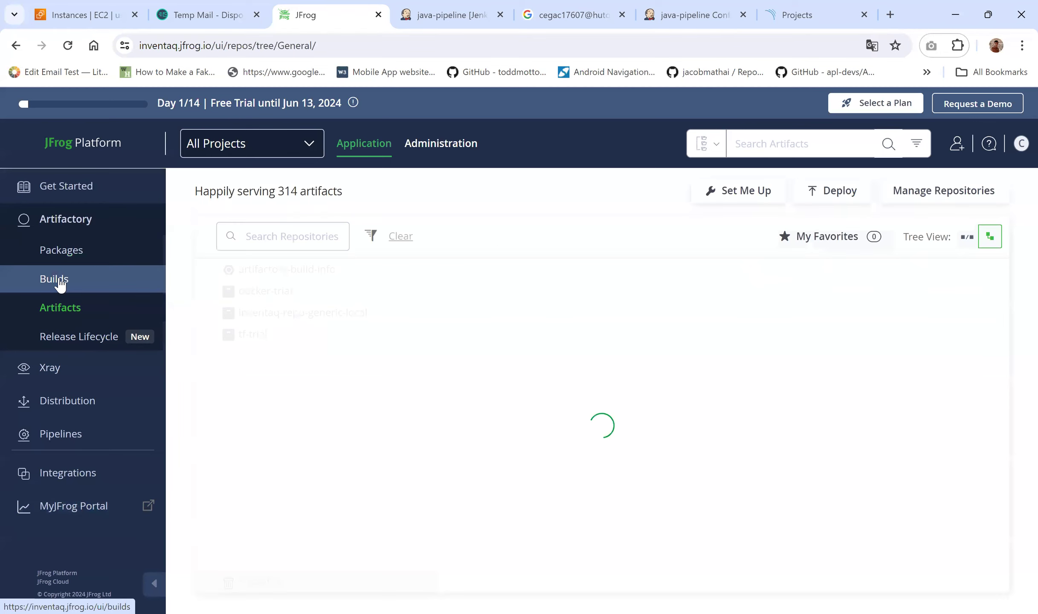
{"action": "left_click", "coordinate": [60, 283]}
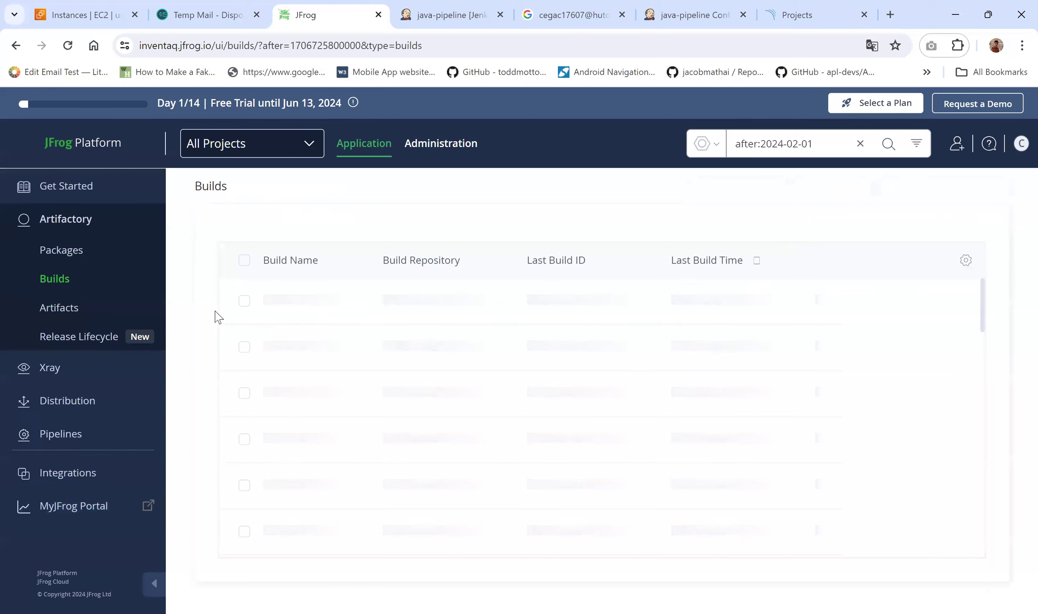
{"action": "left_click", "coordinate": [75, 314]}
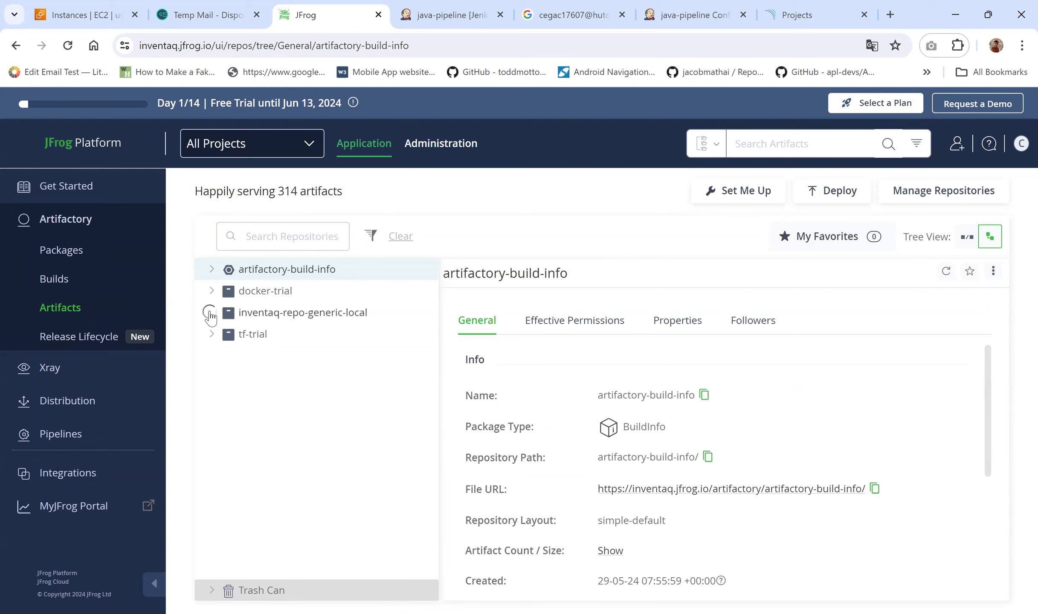
Step: Open java-pipeline build #15 from the Stage View in a new browser tab
{"action": "left_click", "coordinate": [450, 15]}
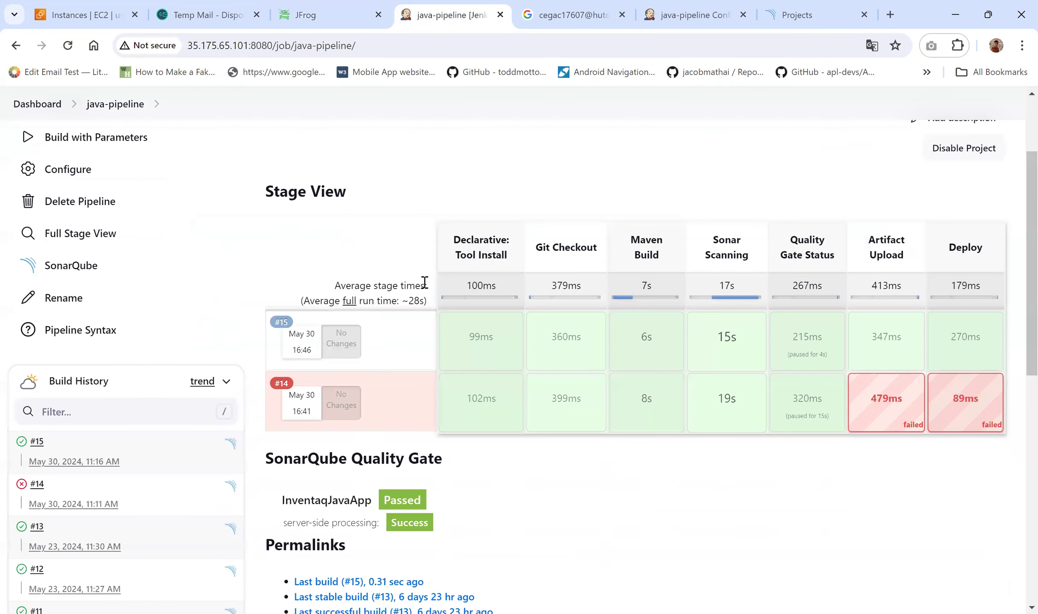
{"action": "right_click", "coordinate": [280, 324]}
{"action": "left_click", "coordinate": [307, 335]}
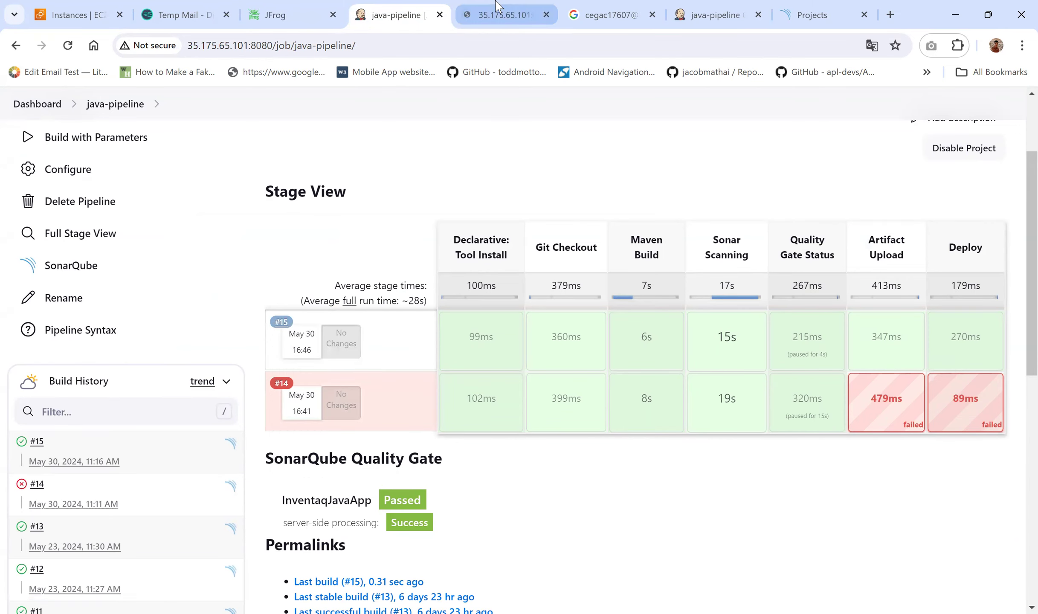
{"action": "left_click", "coordinate": [495, 6]}
{"action": "left_click", "coordinate": [639, 6]}
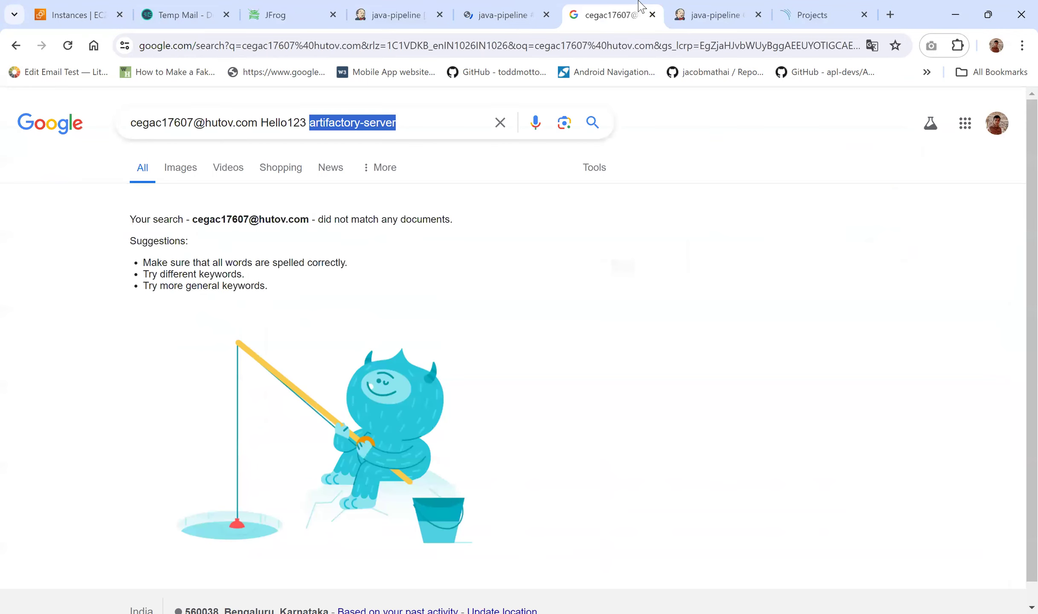
{"action": "left_click", "coordinate": [442, 2]}
{"action": "left_click", "coordinate": [483, 2]}
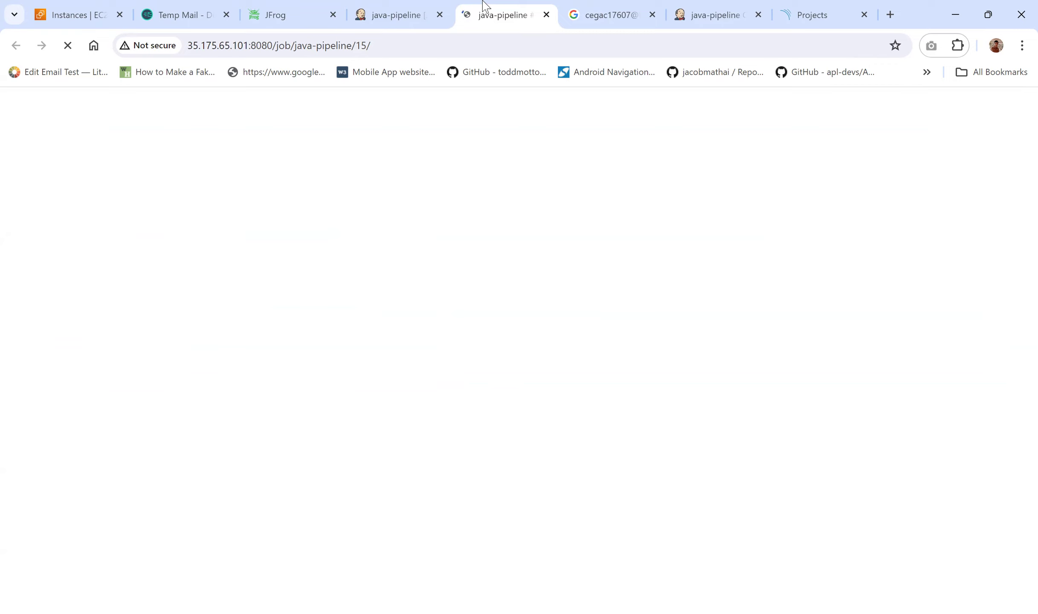
Step: On GitHub, open java-sample-app's Jenkinsfile to its rtUpload spec for target/*.jar
{"action": "left_click", "coordinate": [890, 14]}
{"action": "type", "text": "git"}
{"action": "key", "text": "Return"}
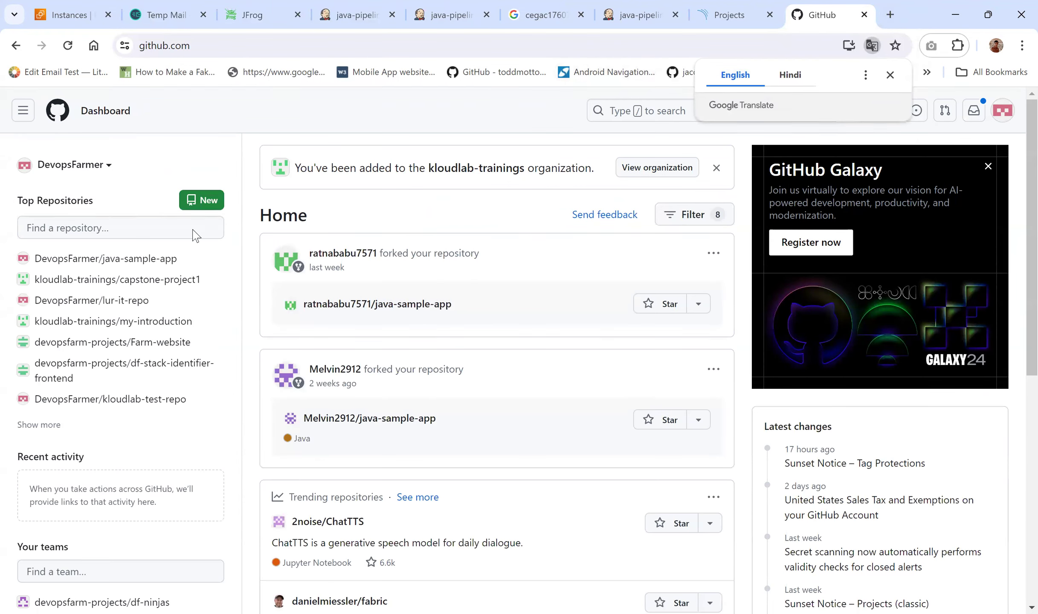
{"action": "left_click", "coordinate": [135, 260]}
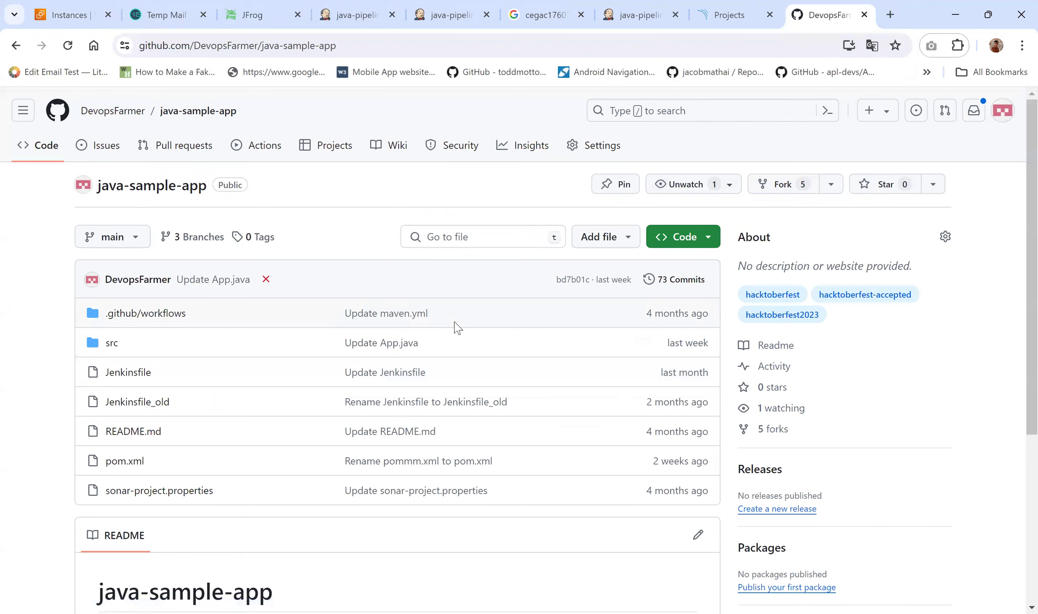
{"action": "left_click", "coordinate": [126, 375]}
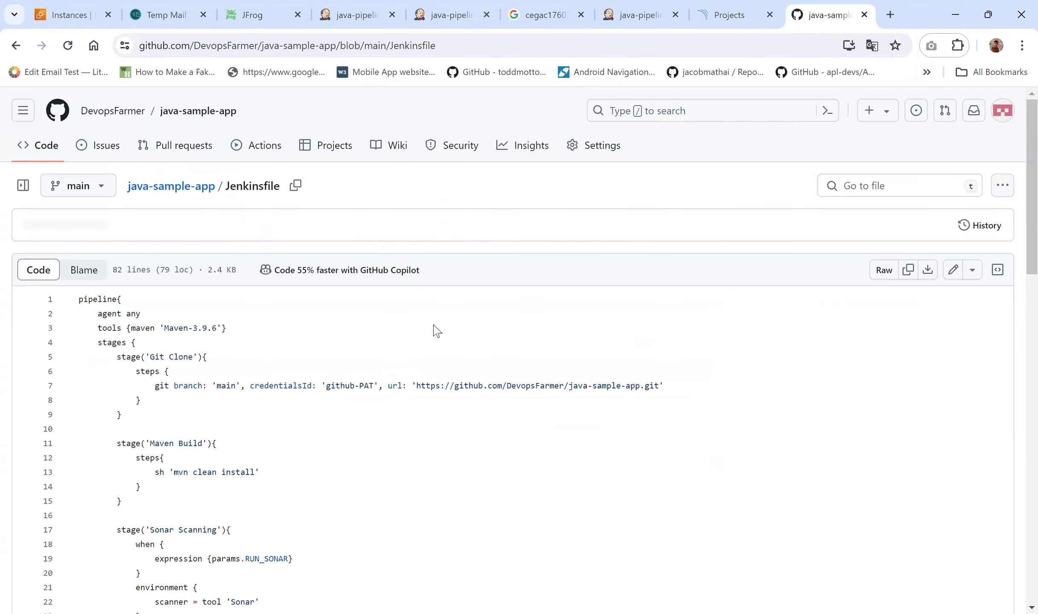
{"action": "scroll", "coordinate": [436, 331], "scroll_direction": "down", "scroll_amount": 4}
{"action": "scroll", "coordinate": [437, 330], "scroll_direction": "down", "scroll_amount": 12}
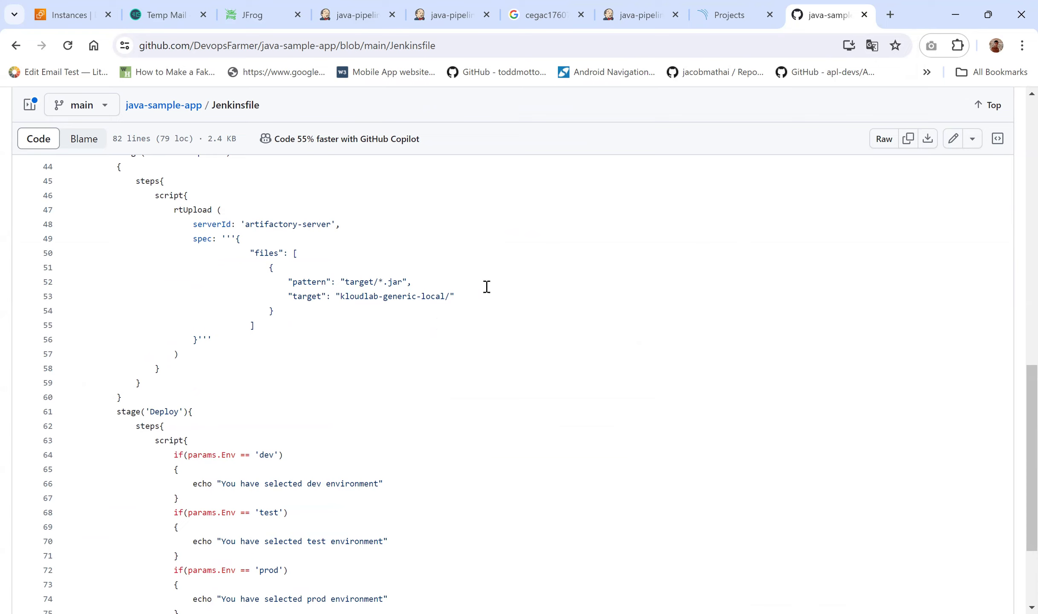
Step: Select 'build' in the Artifact Upload pattern build/*.jar in the pipeline configuration
{"action": "left_click", "coordinate": [723, 19]}
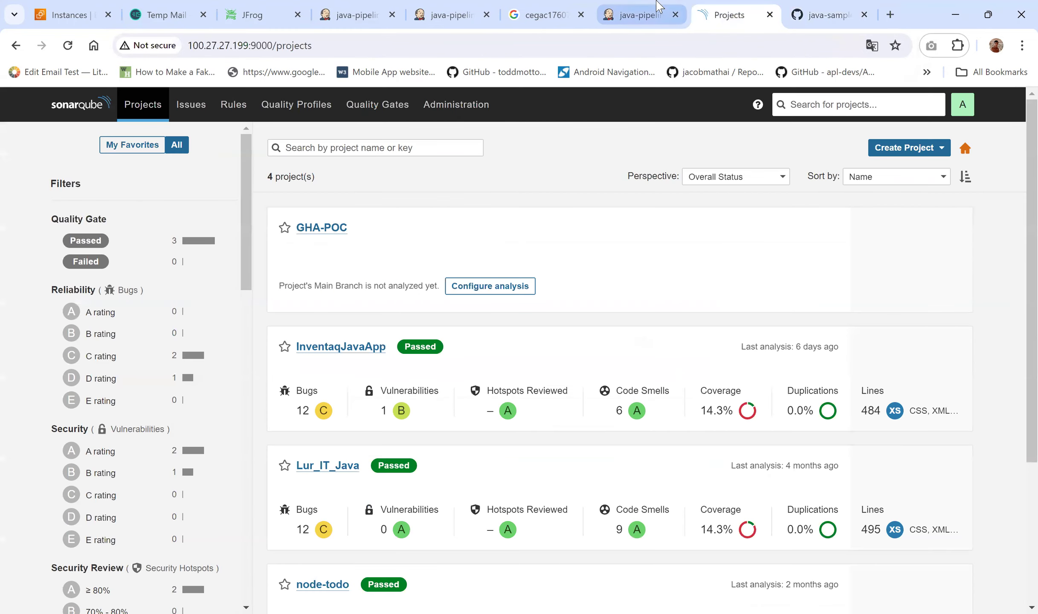
{"action": "left_click", "coordinate": [640, 15]}
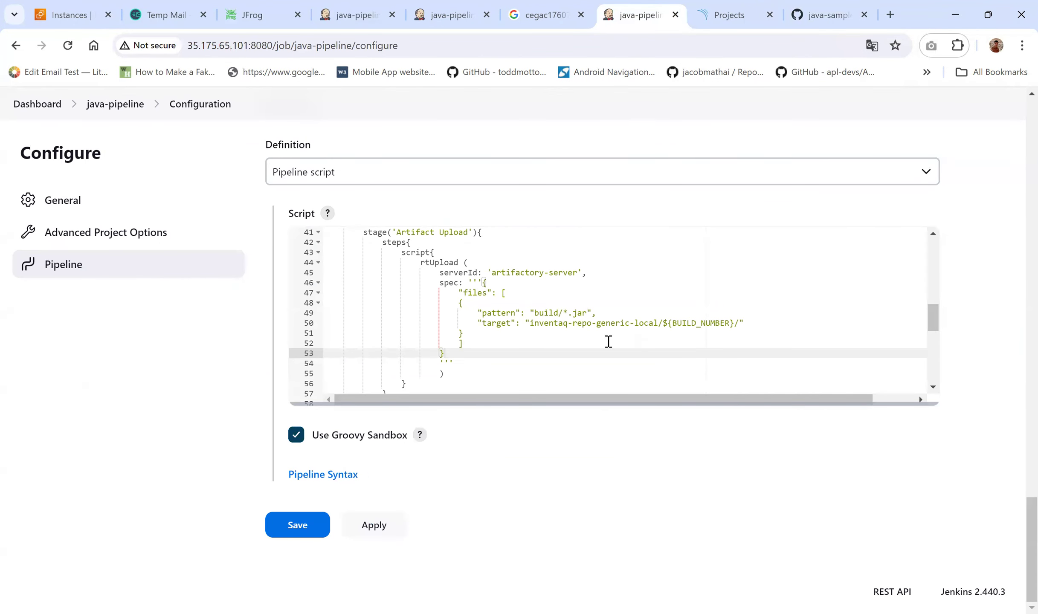
{"action": "double_click", "coordinate": [550, 312]}
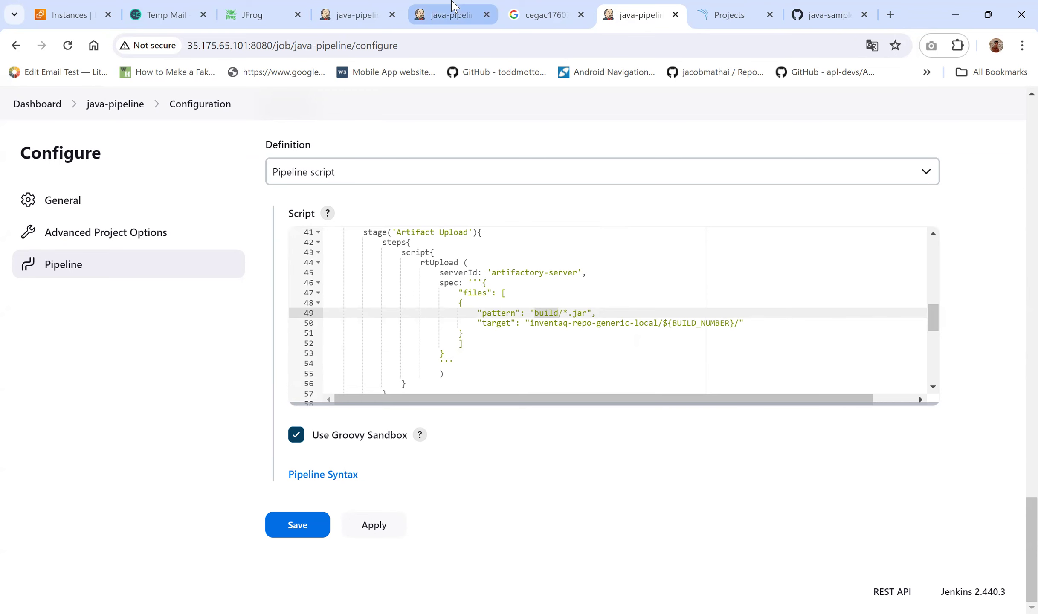
Step: Confirm build #15's workspace holds a target folder, then return to the configuration
{"action": "left_click", "coordinate": [453, 6]}
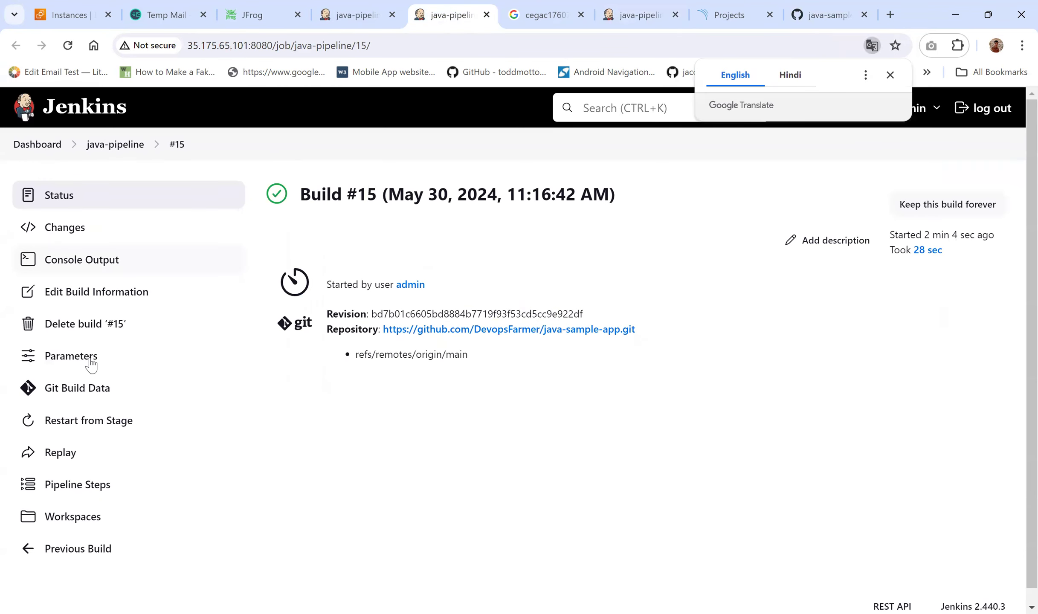
{"action": "left_click", "coordinate": [75, 510]}
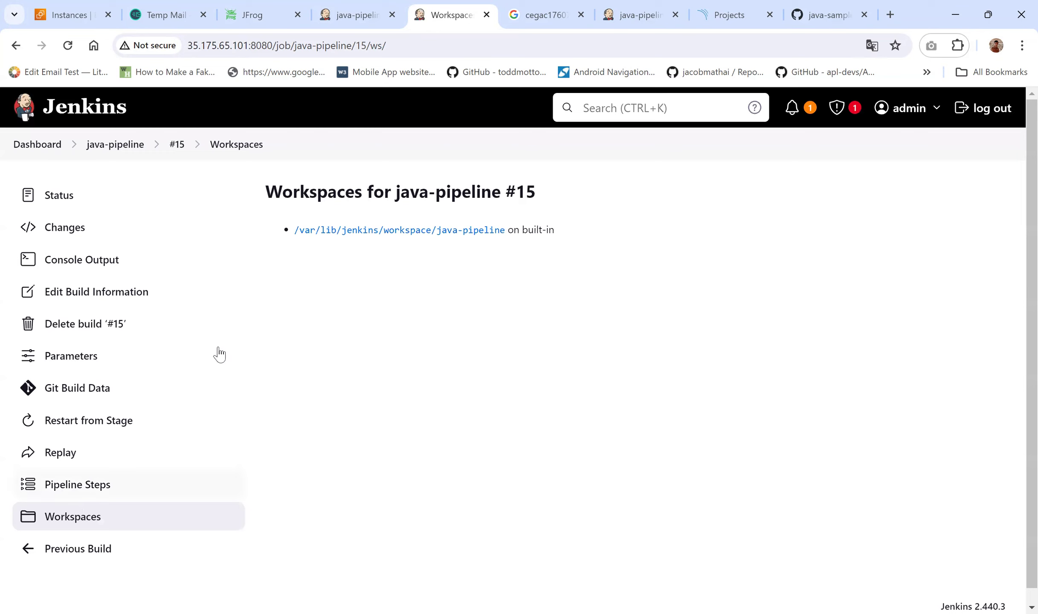
{"action": "left_click", "coordinate": [397, 233]}
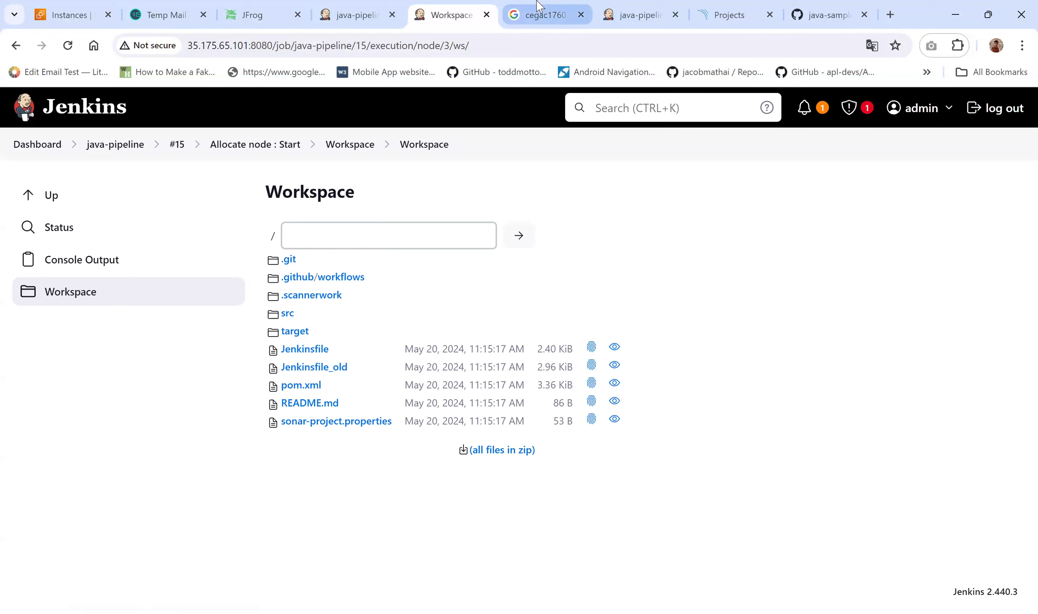
{"action": "left_click", "coordinate": [639, 15]}
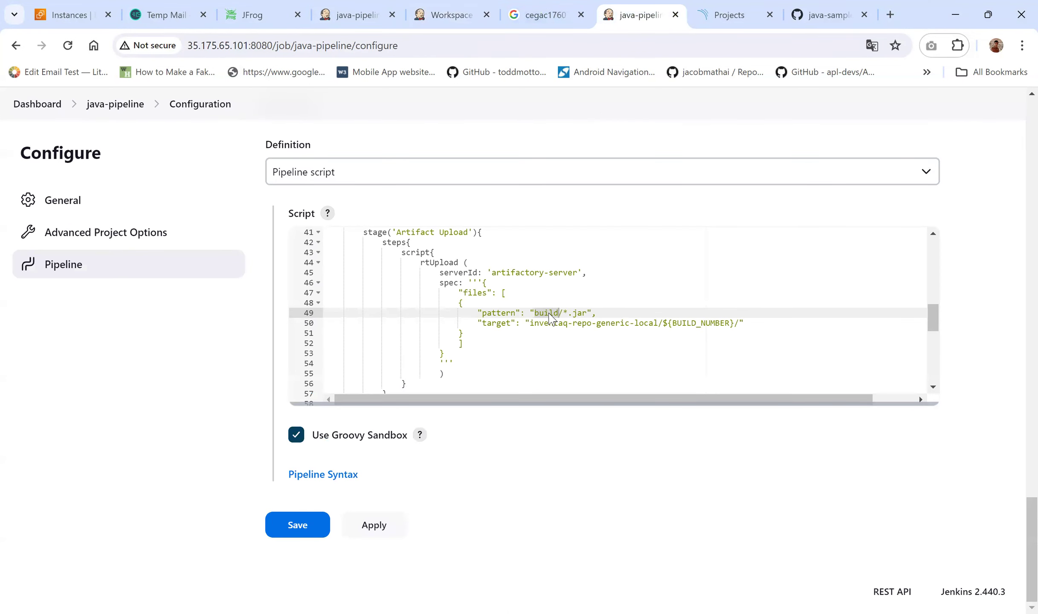
Step: Change the upload pattern to target/*.jar, then apply and save the configuration
{"action": "type", "text": "target"}
{"action": "left_click", "coordinate": [384, 534]}
{"action": "left_click", "coordinate": [298, 525]}
Step: Close the Workspace tab and return to the java-pipeline job page
{"action": "left_click", "coordinate": [473, 10]}
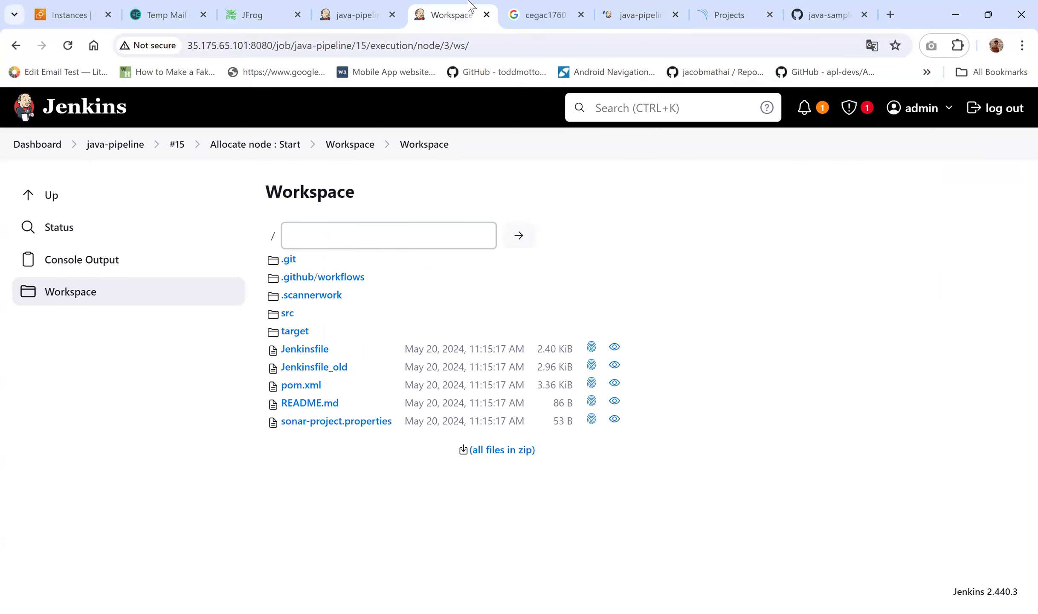
{"action": "left_click", "coordinate": [486, 15]}
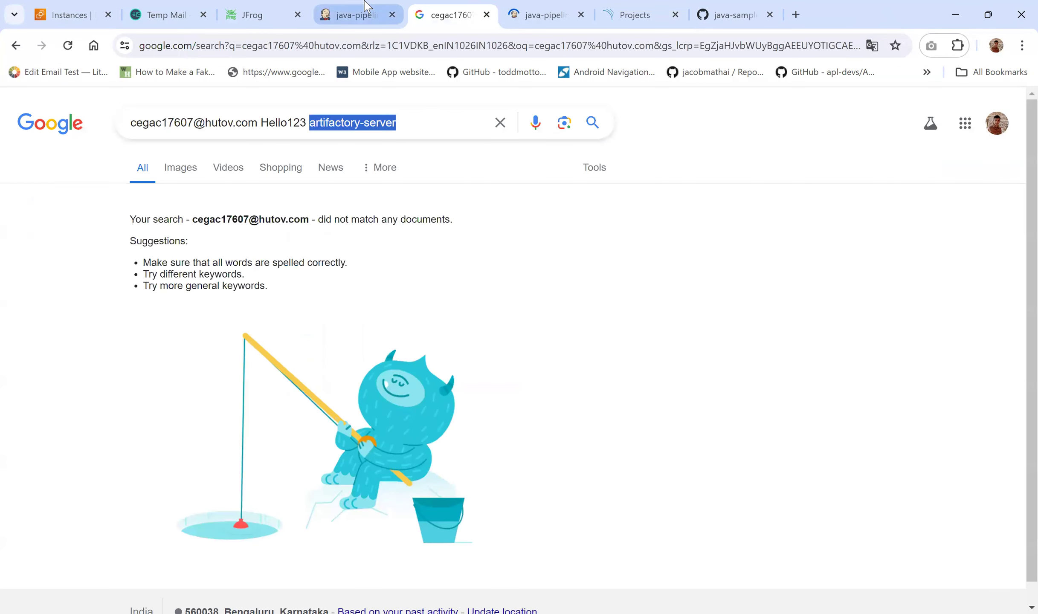
{"action": "left_click", "coordinate": [358, 14]}
{"action": "left_click", "coordinate": [552, 5]}
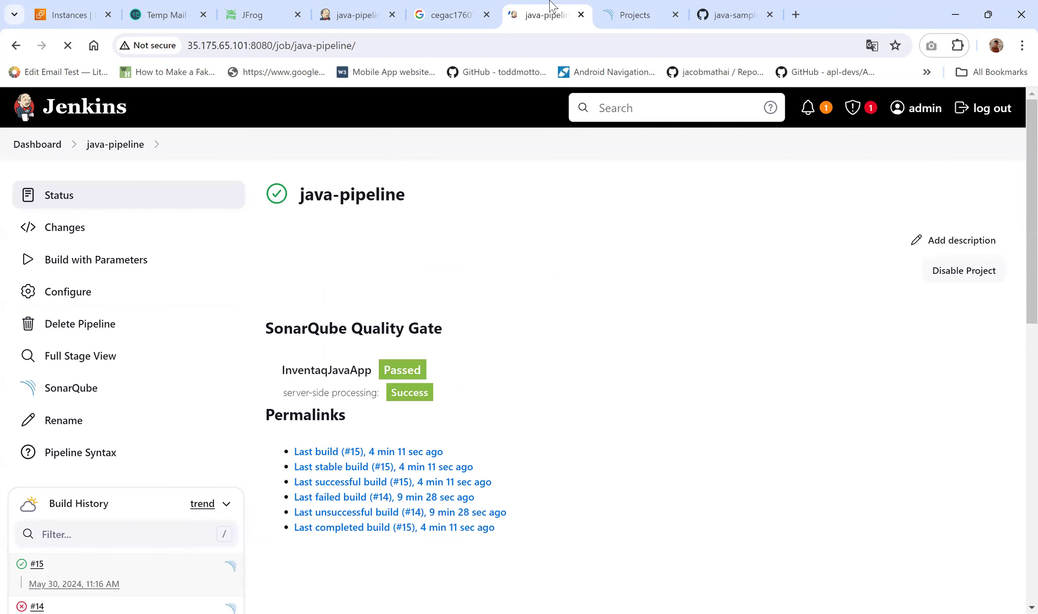
Step: Run java-pipeline build #16 with deployment enabled, then reload JFrog Artifactory's repository list
{"action": "left_click", "coordinate": [63, 267]}
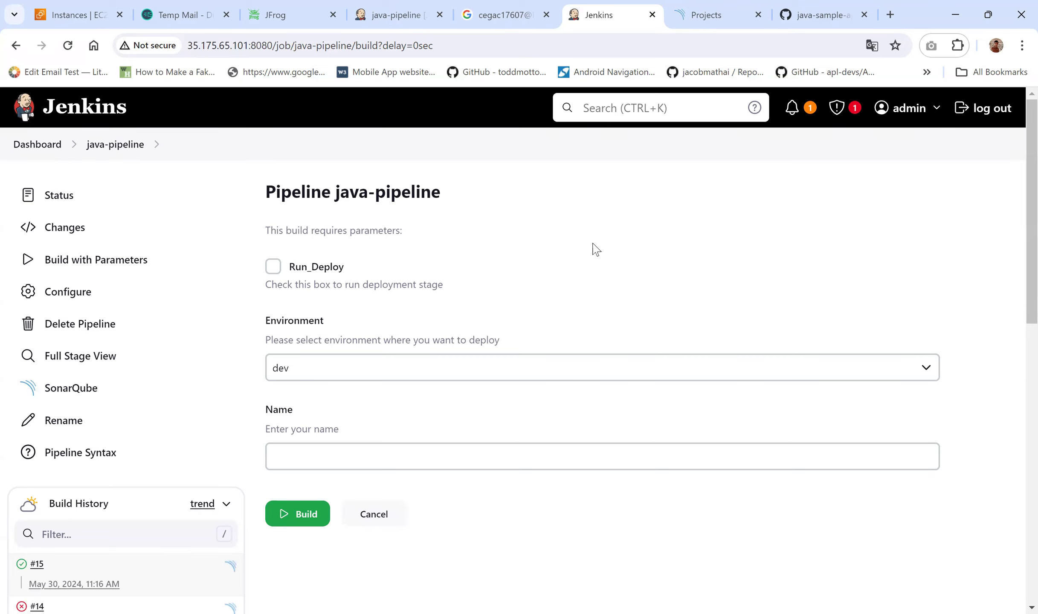
{"action": "scroll", "coordinate": [401, 336], "scroll_direction": "down", "scroll_amount": 2}
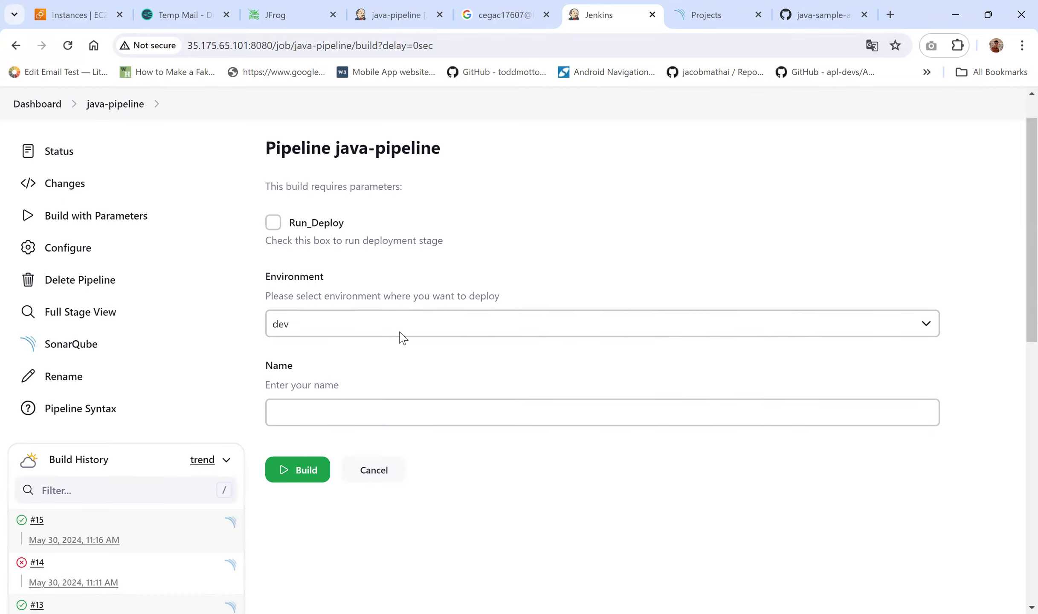
{"action": "left_click", "coordinate": [273, 206]}
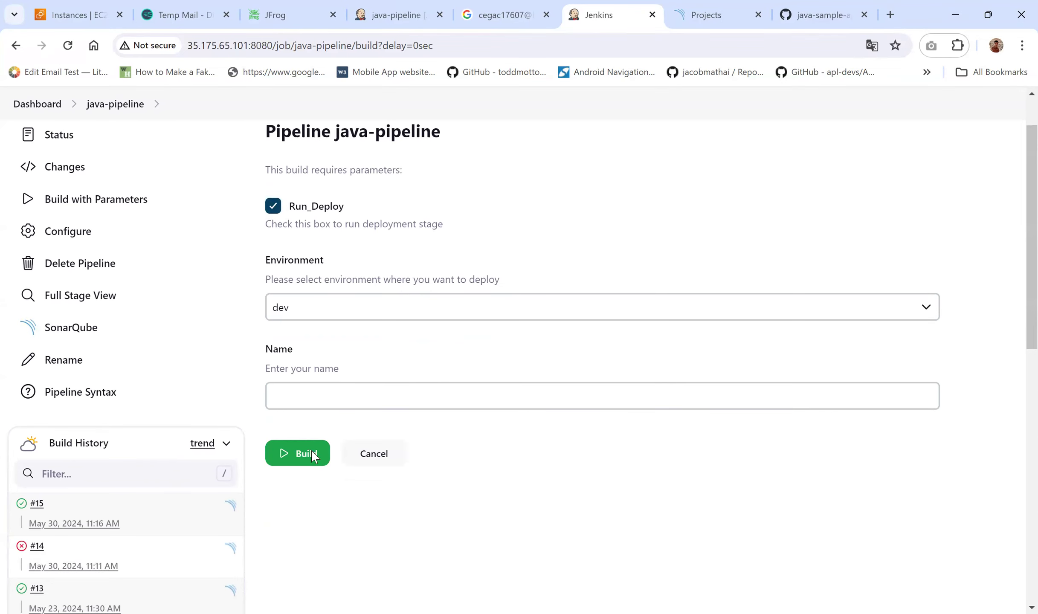
{"action": "left_click", "coordinate": [304, 459]}
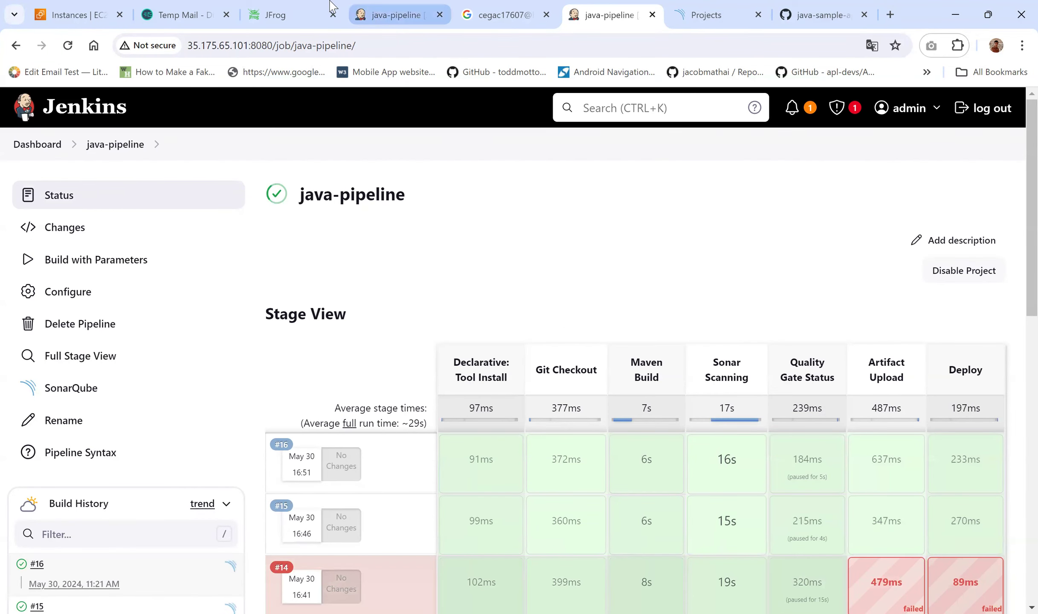
{"action": "left_click", "coordinate": [271, 10]}
{"action": "left_click", "coordinate": [67, 46]}
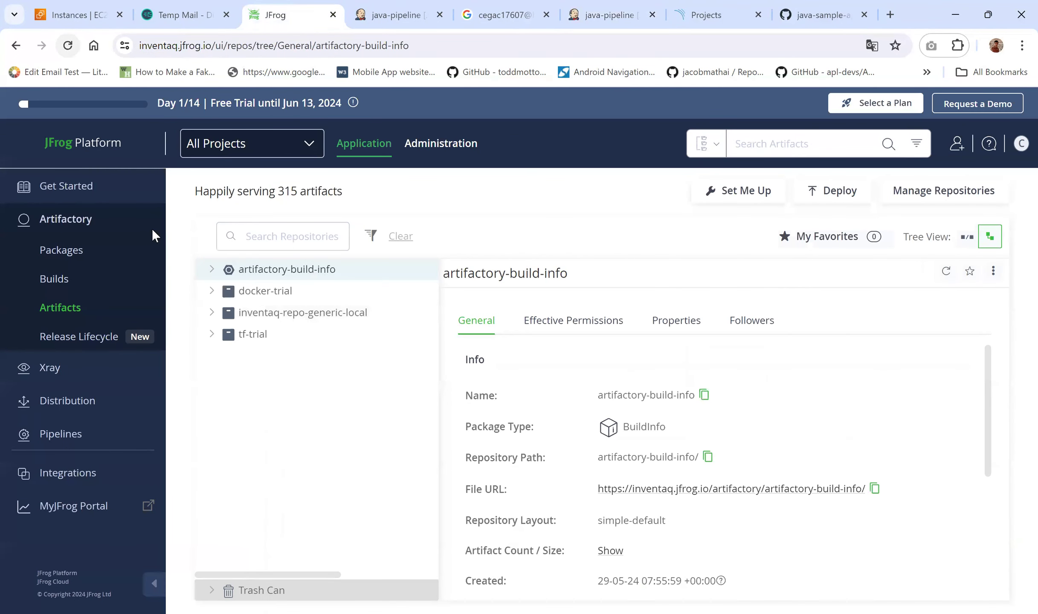
Step: Verify Invetaq-App-4.0.jar (2.79 KB) is stored under inventaq-repo-generic-local/16 in Artifactory
{"action": "left_click", "coordinate": [212, 314]}
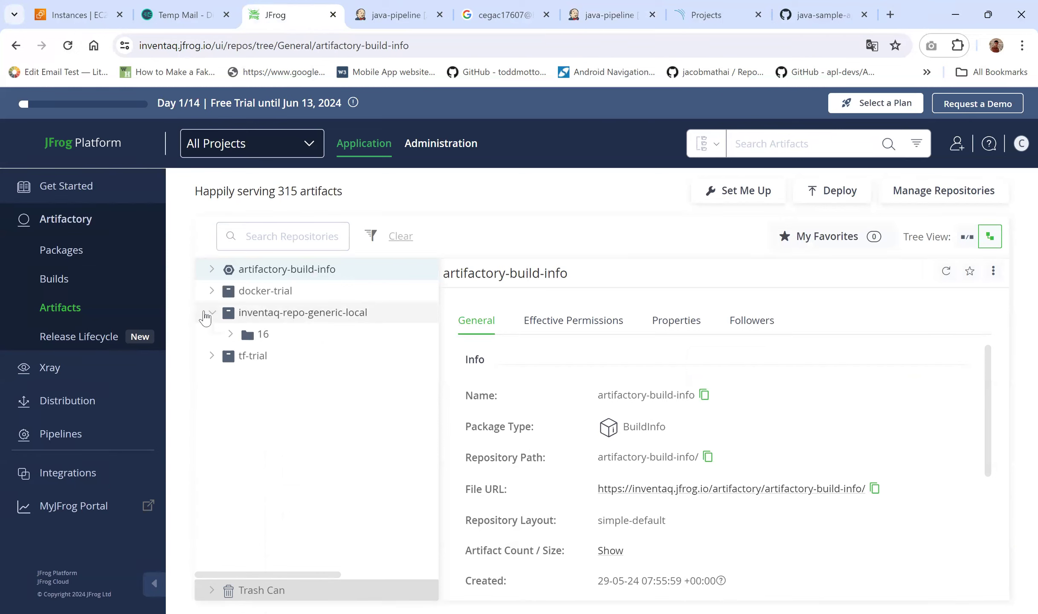
{"action": "left_click", "coordinate": [373, 8]}
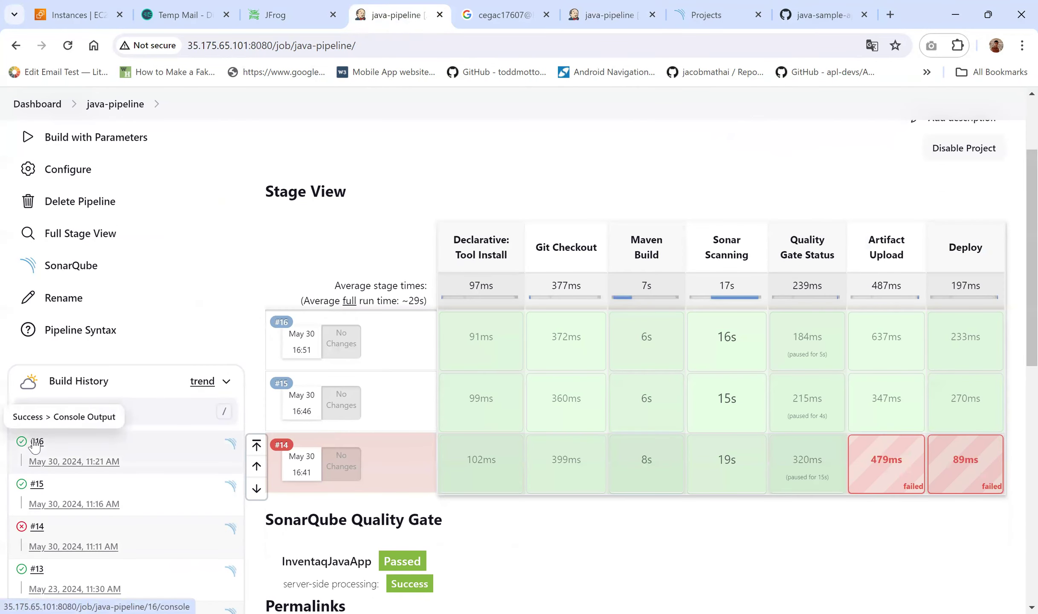
{"action": "left_click", "coordinate": [314, 8]}
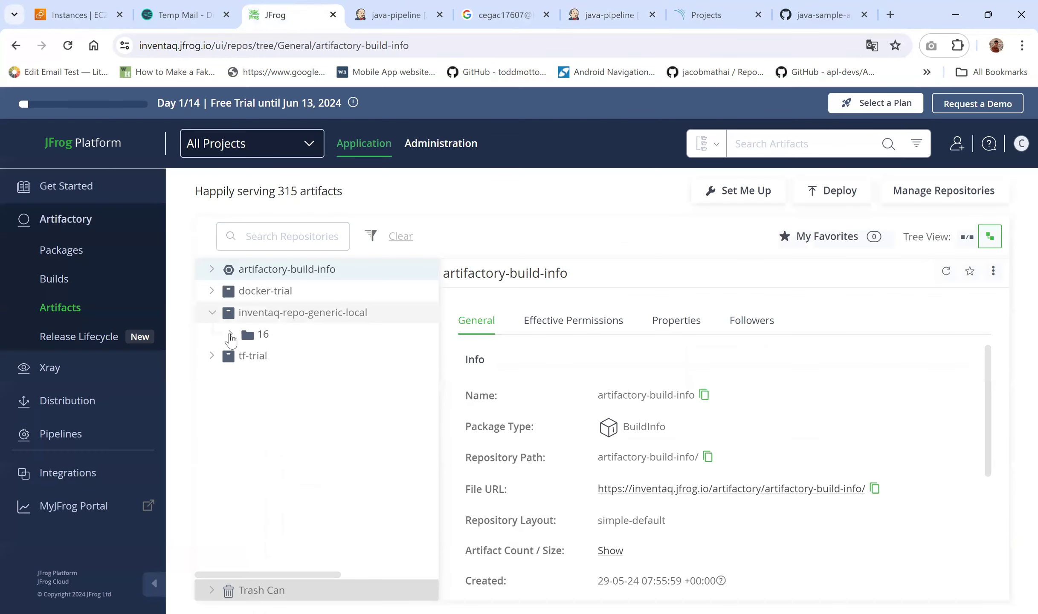
{"action": "left_click", "coordinate": [231, 336]}
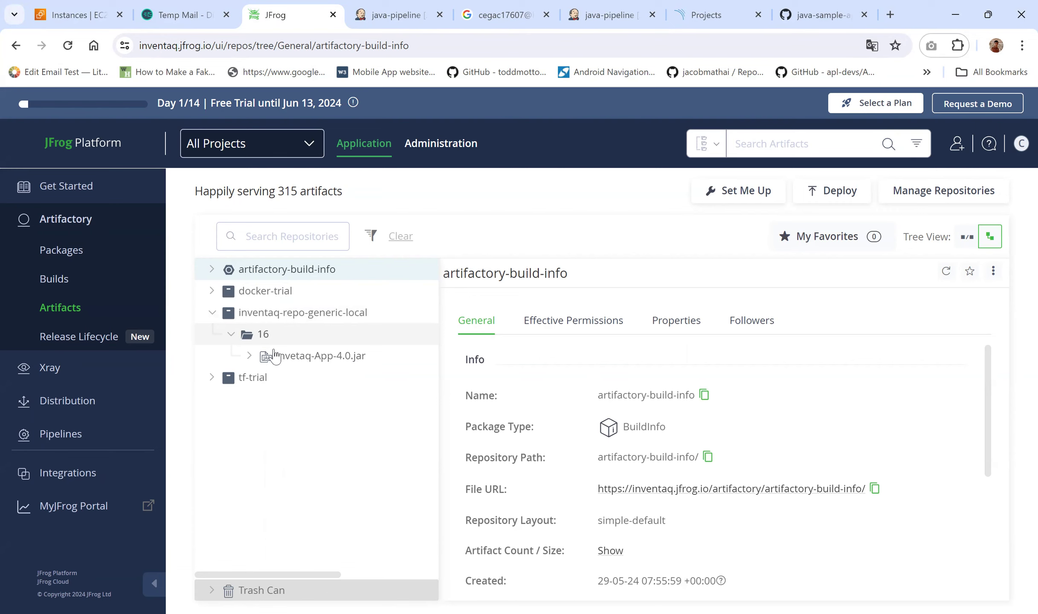
{"action": "left_click", "coordinate": [287, 358]}
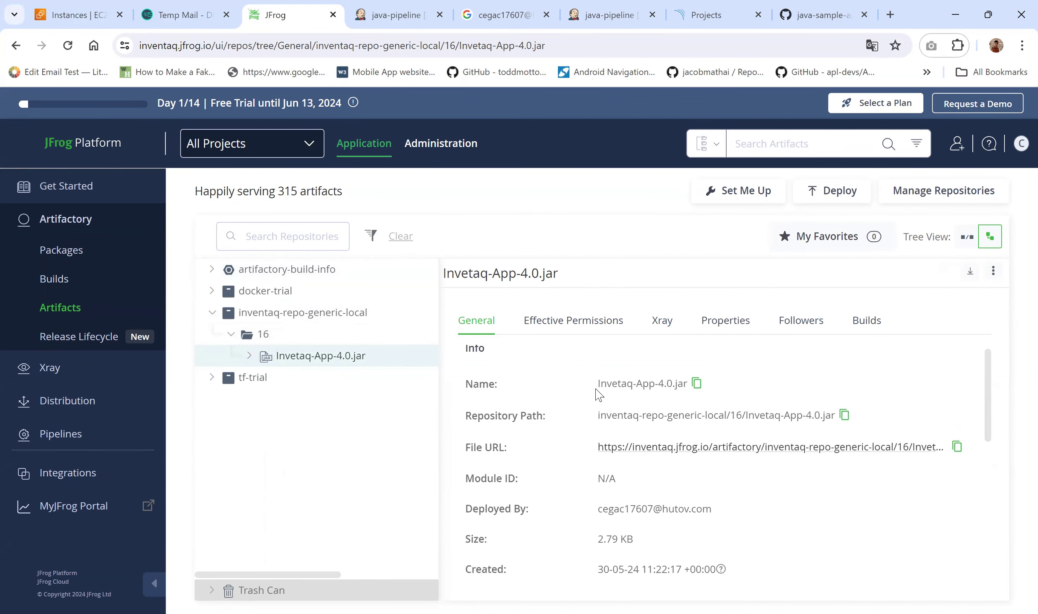
{"action": "left_click_drag", "start_coordinate": [596, 385], "coordinate": [694, 386]}
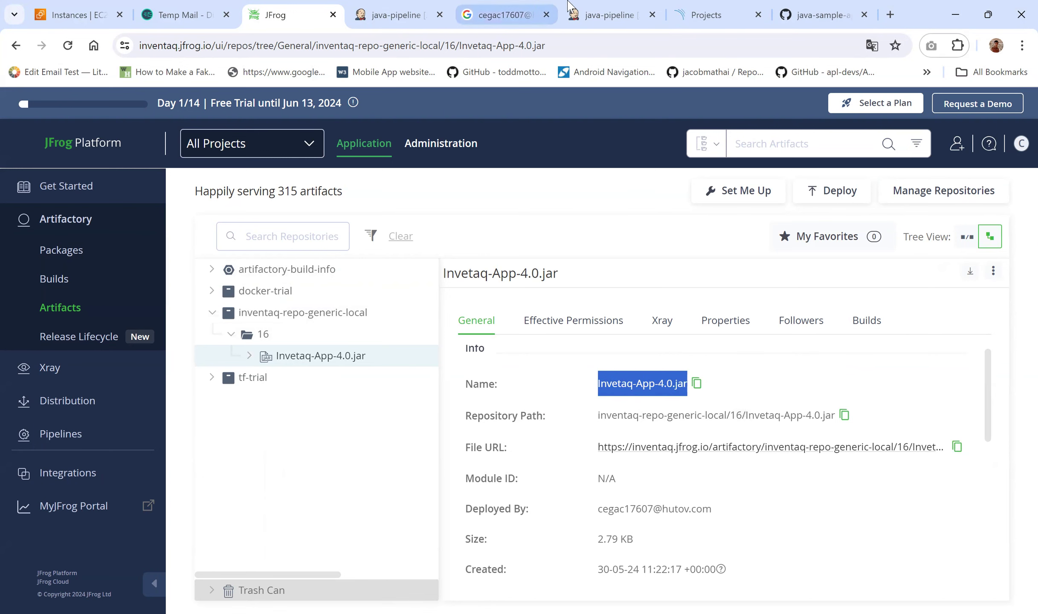
{"action": "left_click", "coordinate": [818, 14]}
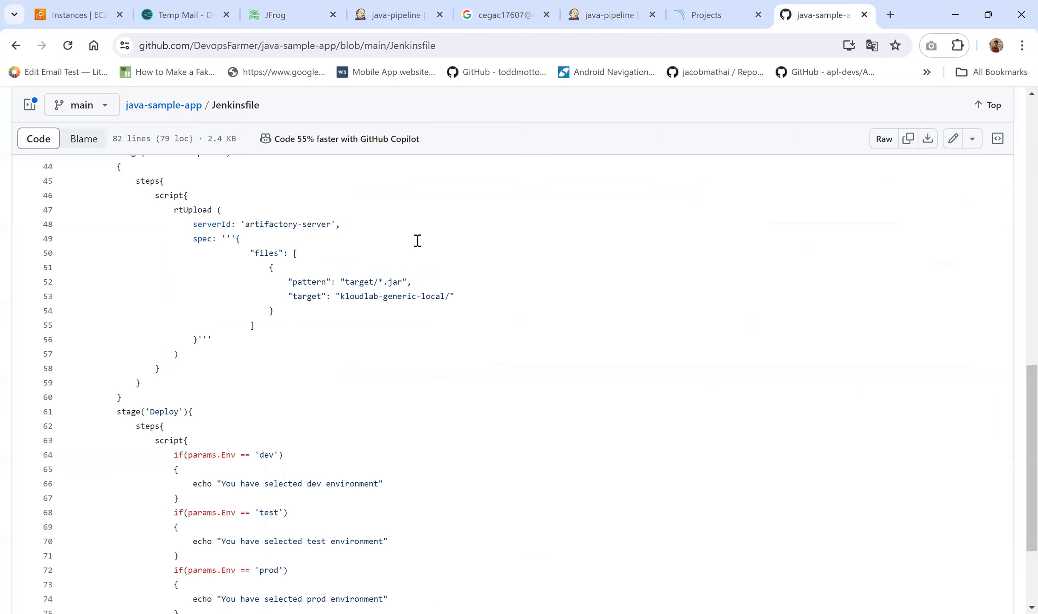
Step: Change the java-sample-app pom.xml version on line 7 from 4.0 to 5.0 and commit to main
{"action": "scroll", "coordinate": [220, 208], "scroll_direction": "up", "scroll_amount": 10}
{"action": "left_click", "coordinate": [175, 112]}
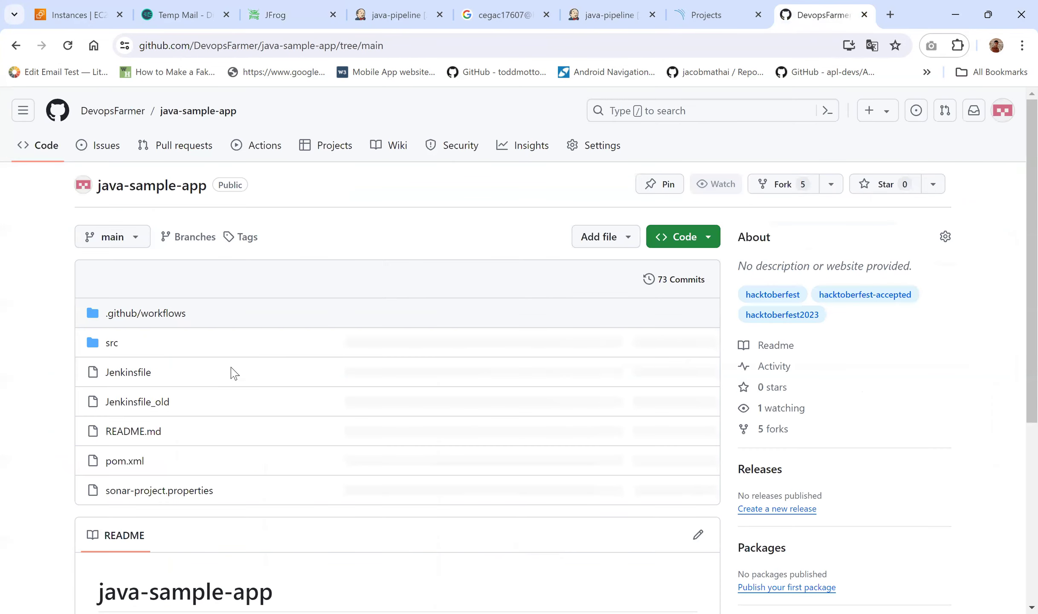
{"action": "left_click", "coordinate": [130, 463]}
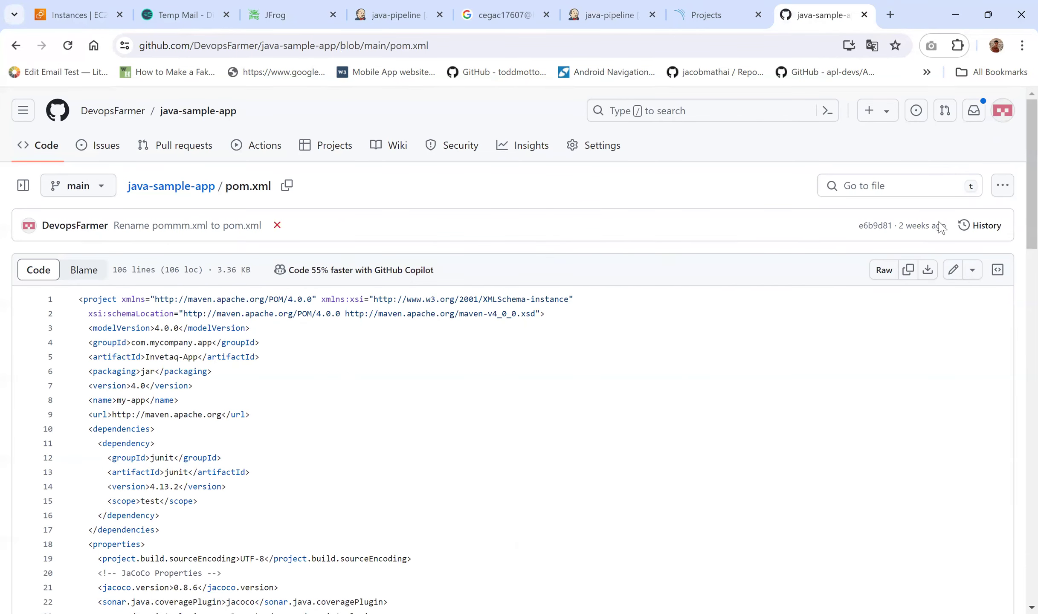
{"action": "left_click", "coordinate": [953, 270]}
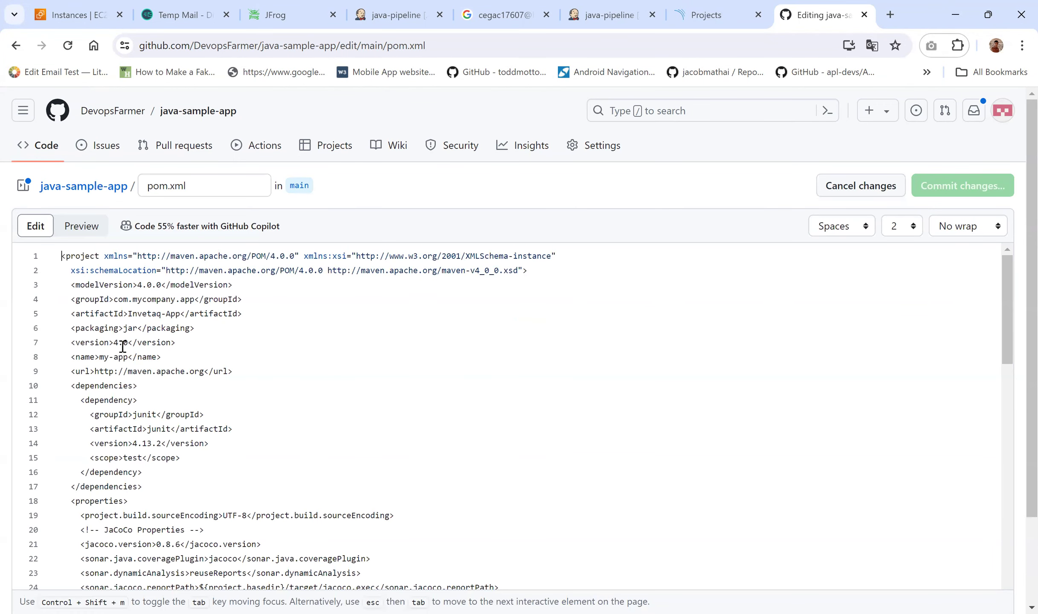
{"action": "left_click", "coordinate": [118, 342]}
{"action": "key", "text": "BackSpace"}
{"action": "type", "text": "5"}
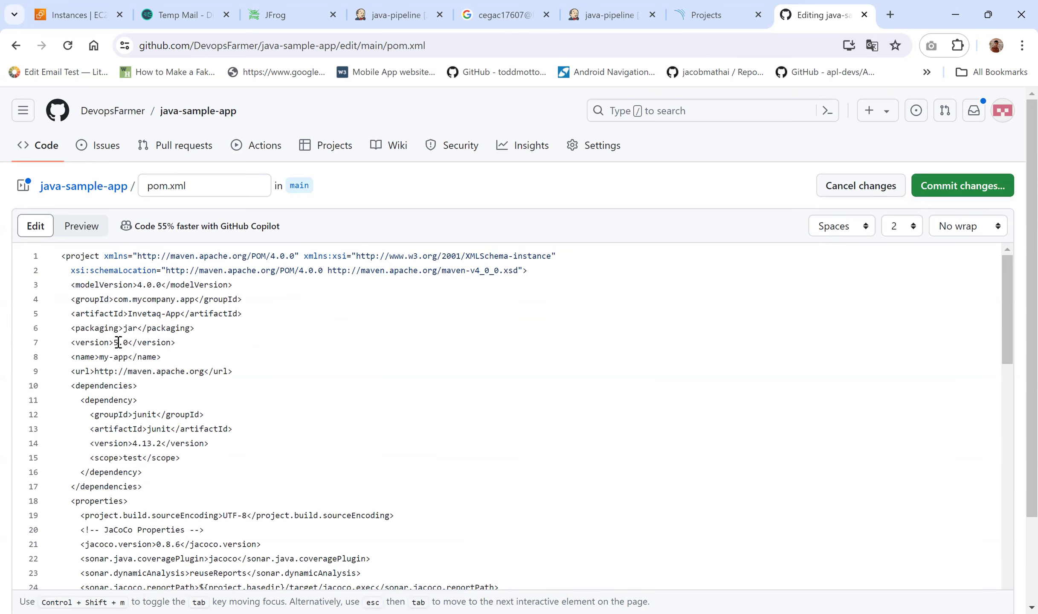
{"action": "left_click", "coordinate": [962, 191]}
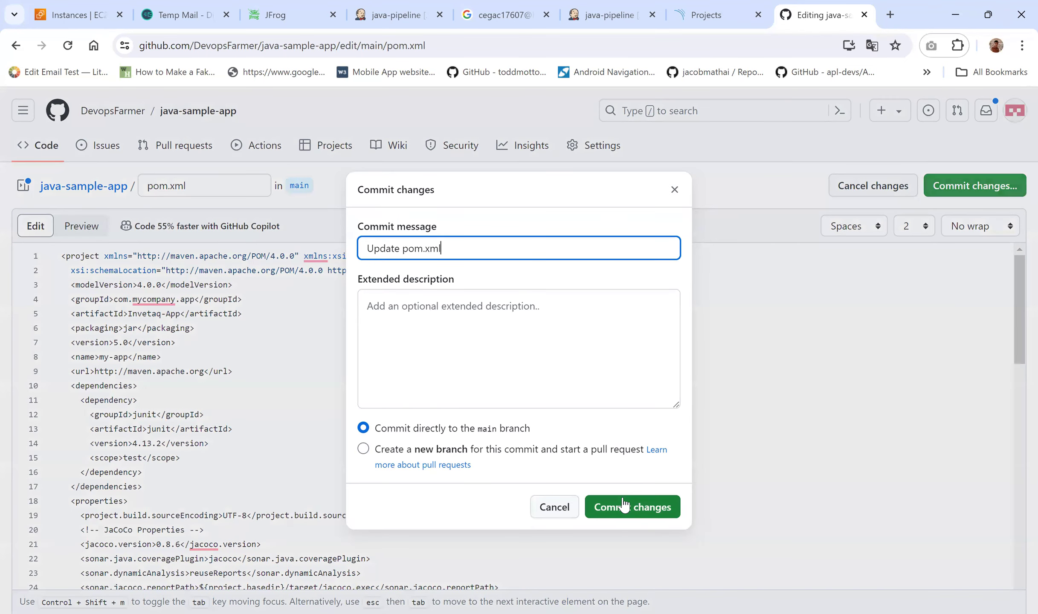
{"action": "left_click", "coordinate": [623, 505]}
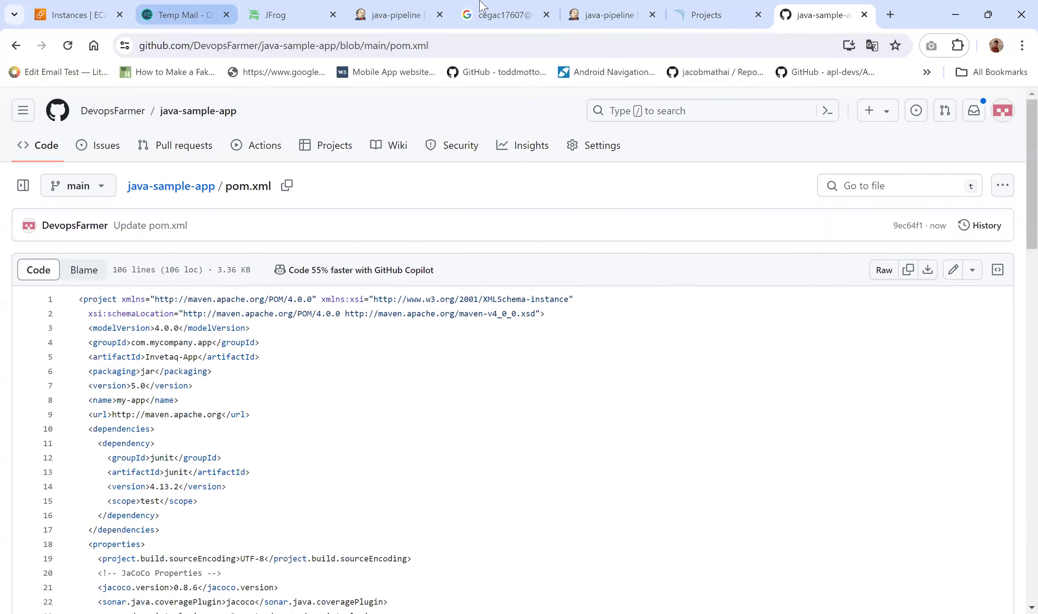
{"action": "left_click", "coordinate": [602, 13]}
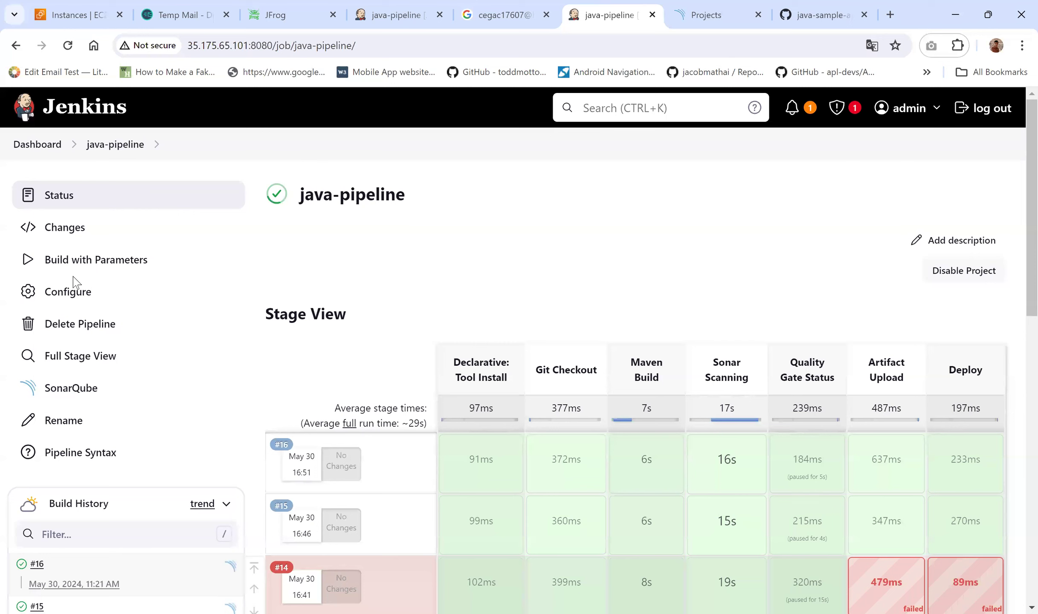
Step: Build java-pipeline with Run_Deploy ticked, producing build #17 through Artifact Upload and Deploy
{"action": "left_click", "coordinate": [54, 268]}
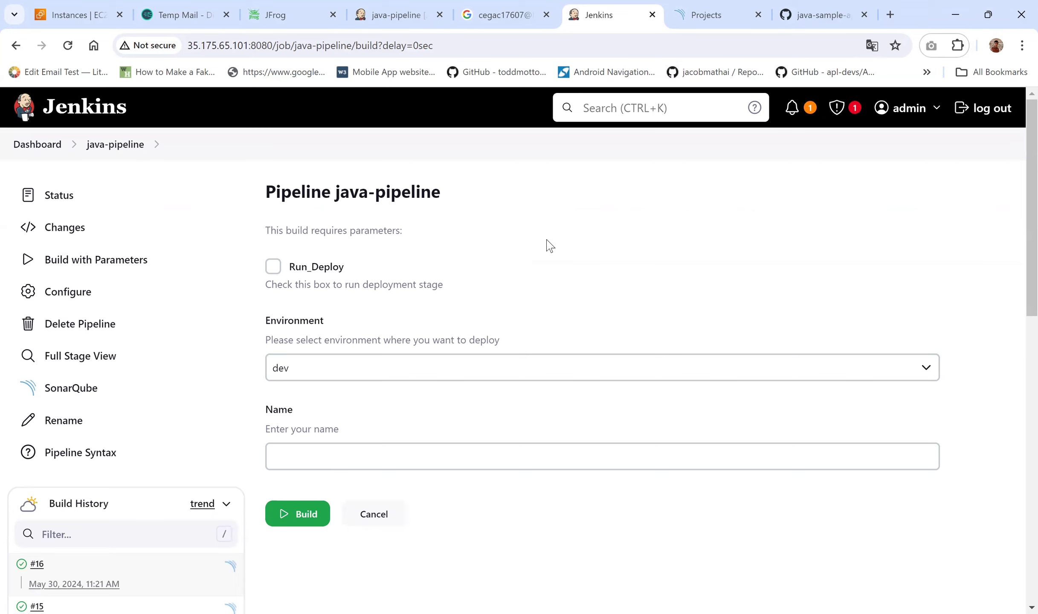
{"action": "left_click", "coordinate": [273, 267]}
{"action": "scroll", "coordinate": [320, 410], "scroll_direction": "down", "scroll_amount": 2}
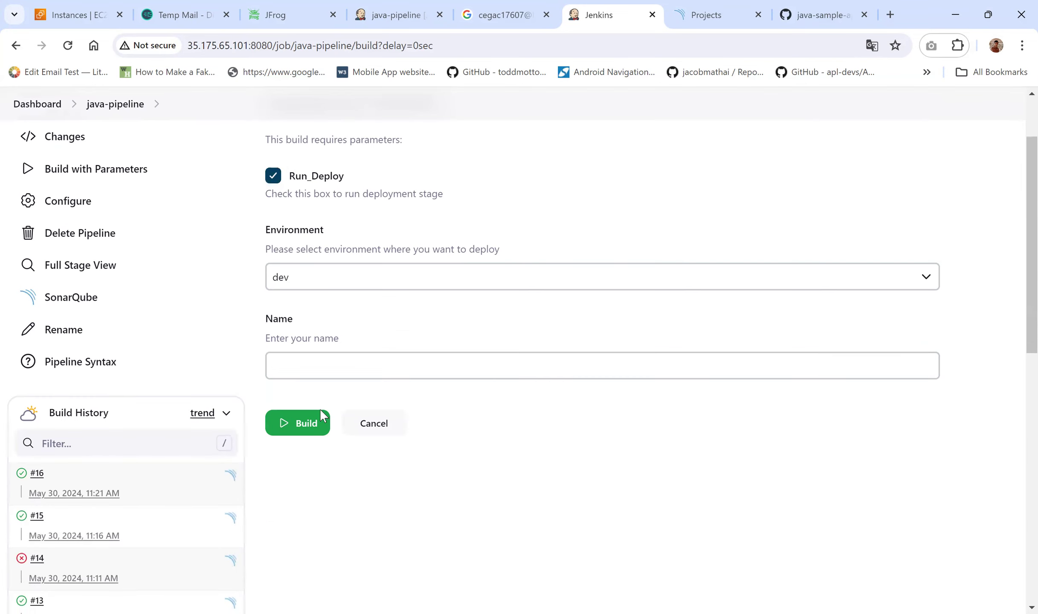
{"action": "left_click", "coordinate": [305, 434]}
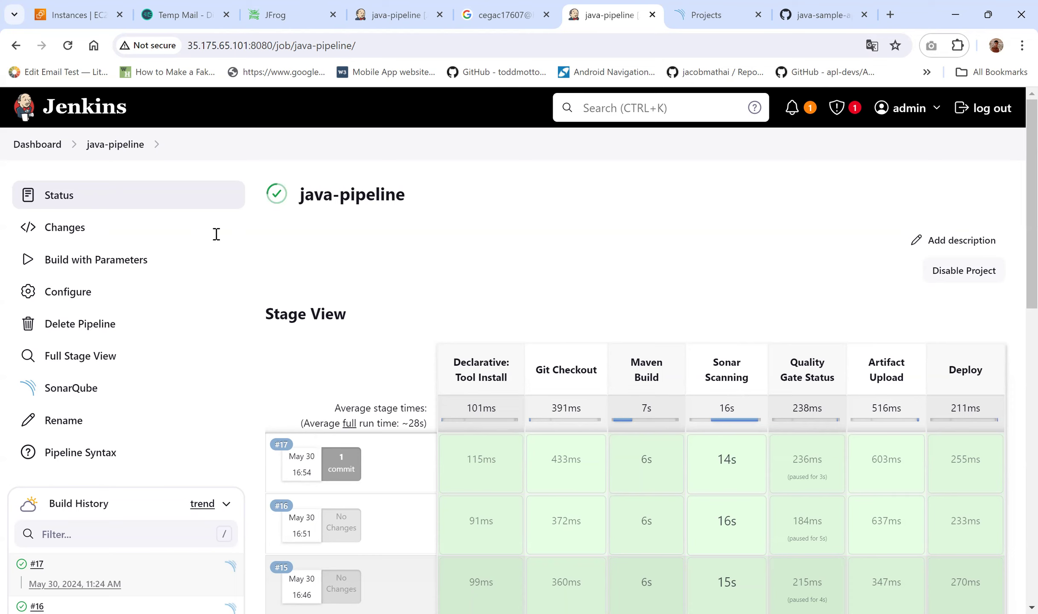
Step: Reload Artifactory and confirm Invetaq-App-5.0.jar appears under inventaq-repo-generic-local/17
{"action": "left_click", "coordinate": [280, 8]}
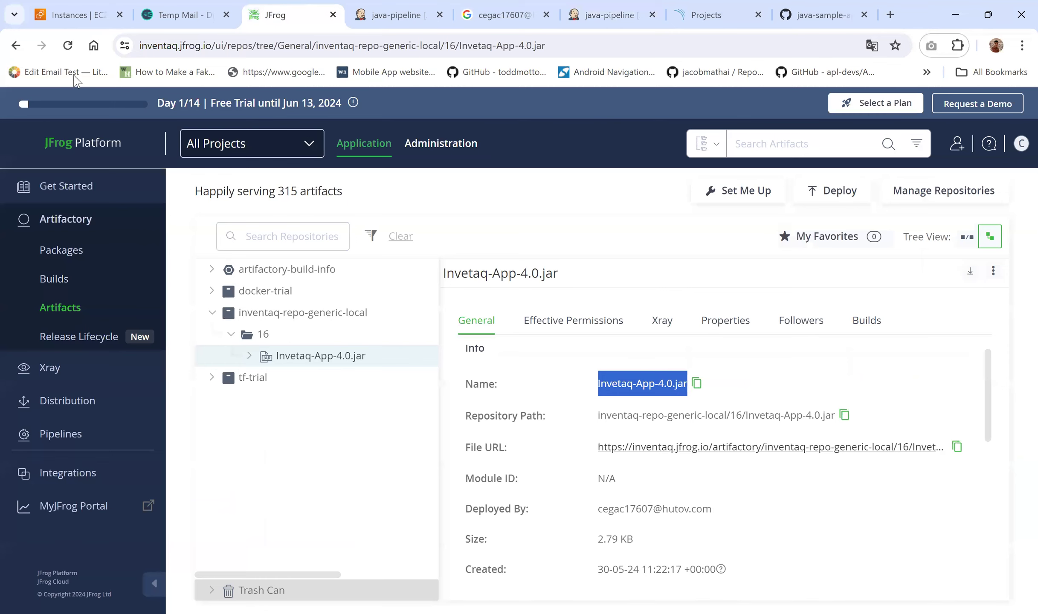
{"action": "left_click", "coordinate": [70, 48]}
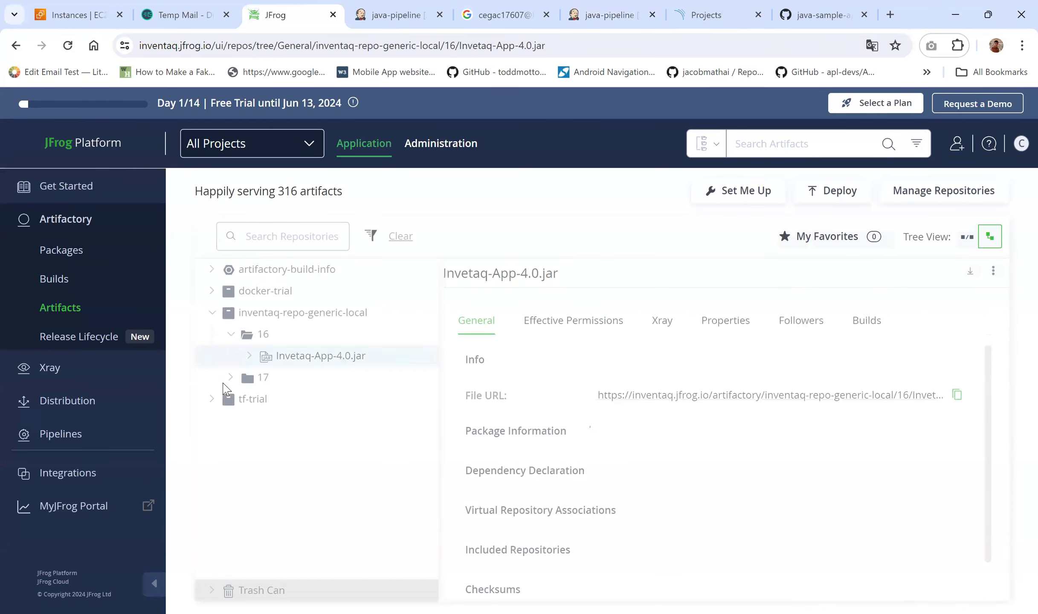
{"action": "left_click", "coordinate": [230, 377]}
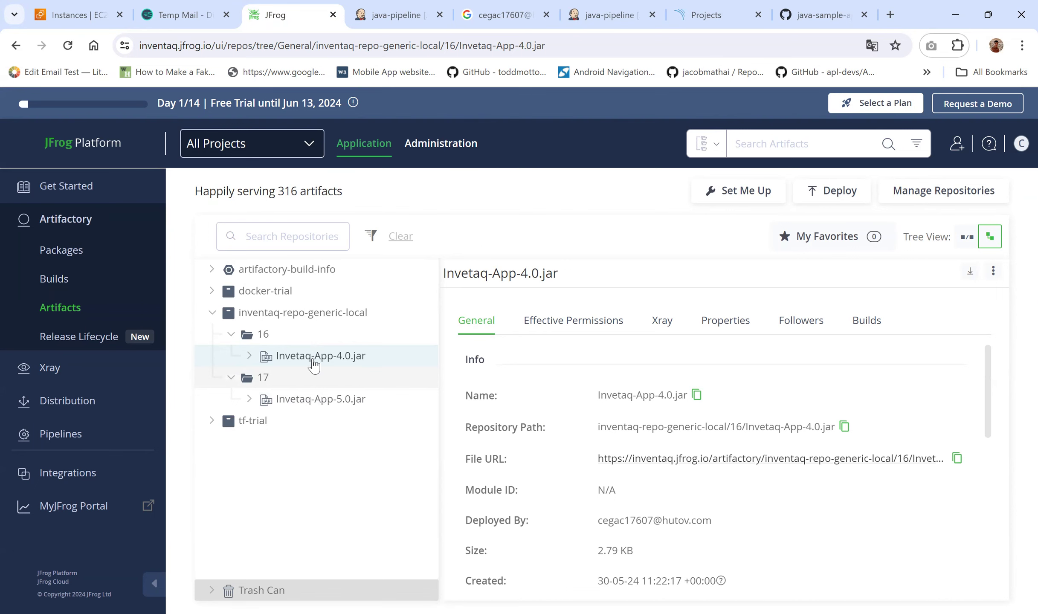
{"action": "left_click", "coordinate": [400, 14]}
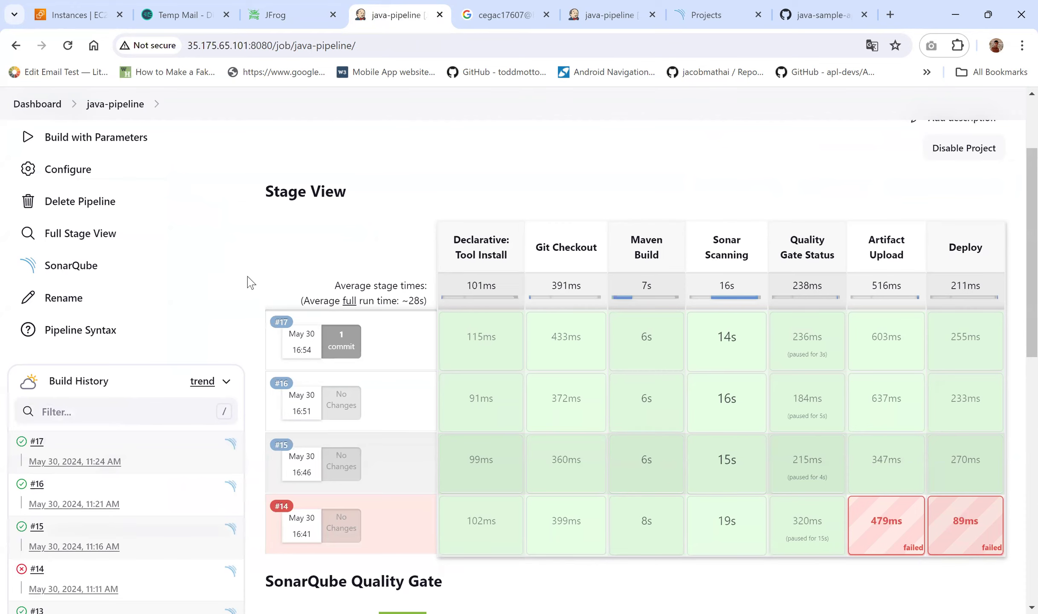
{"action": "scroll", "coordinate": [249, 281], "scroll_direction": "up", "scroll_amount": 3}
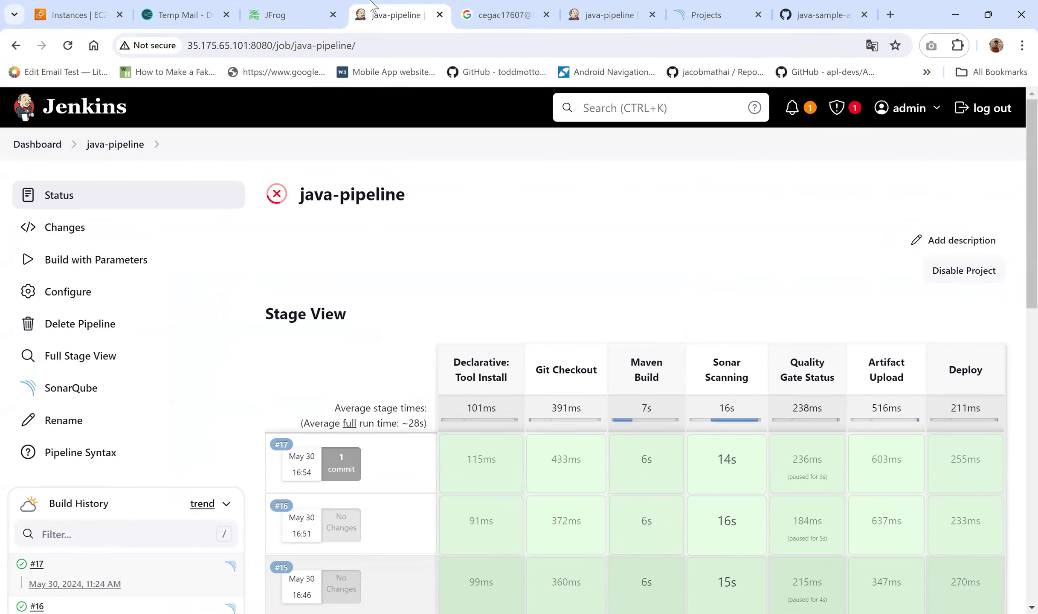
{"action": "left_click", "coordinate": [264, 8]}
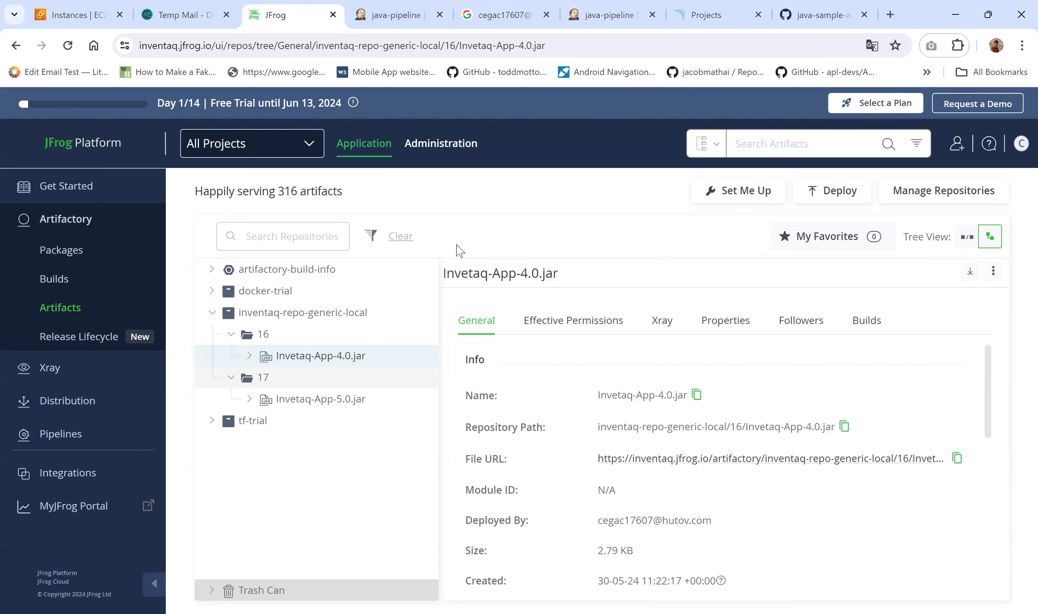
{"action": "left_click", "coordinate": [374, 14]}
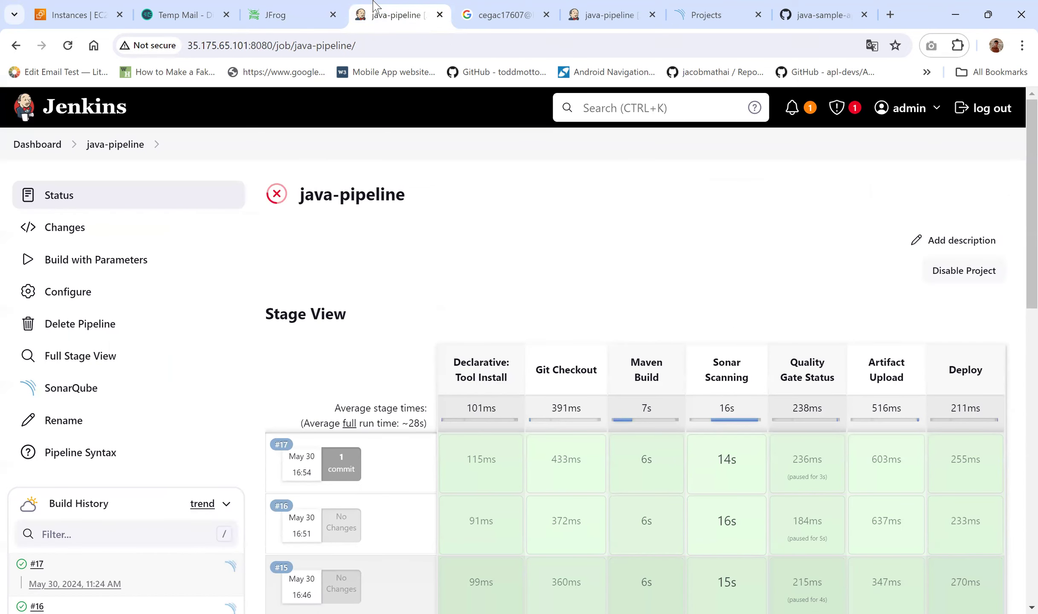